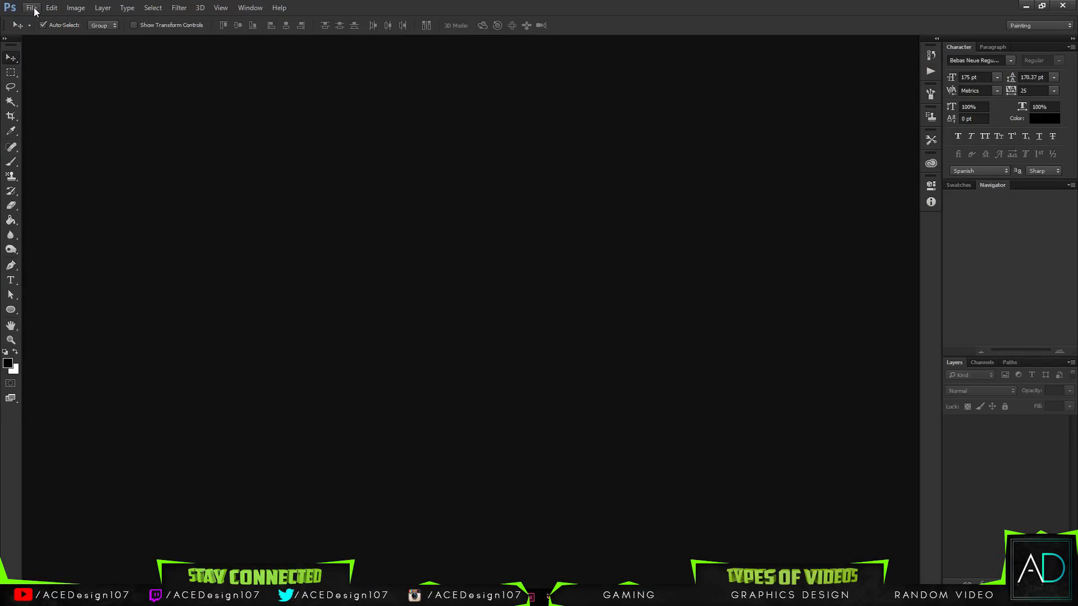
# - Switch to Photoshop and create a new blank document 1500 pixels wide and 500 pixels high
pyautogui.click(34, 8)
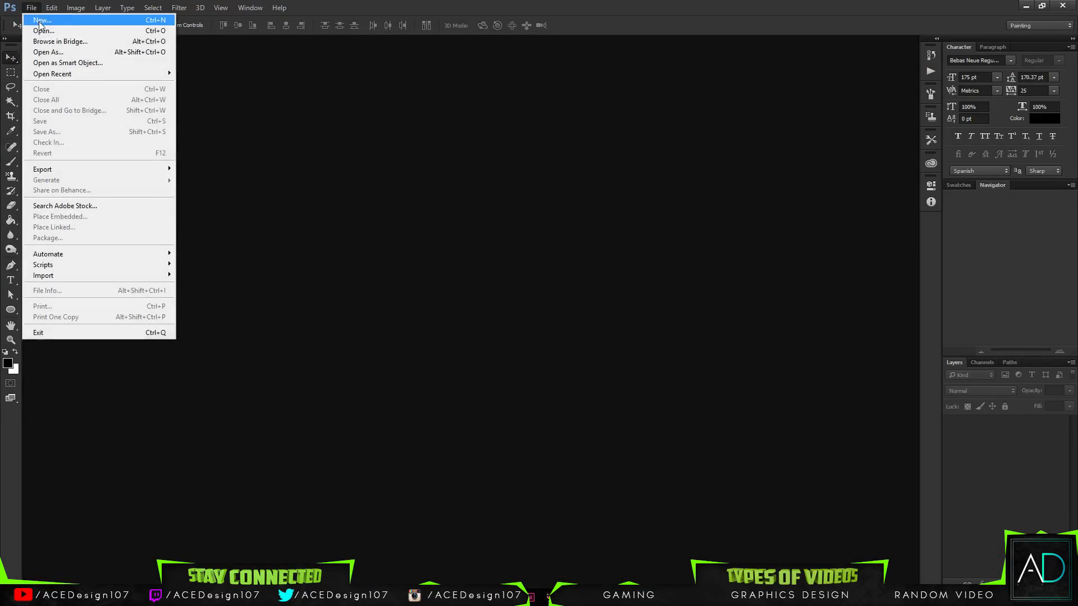
pyautogui.click(43, 20)
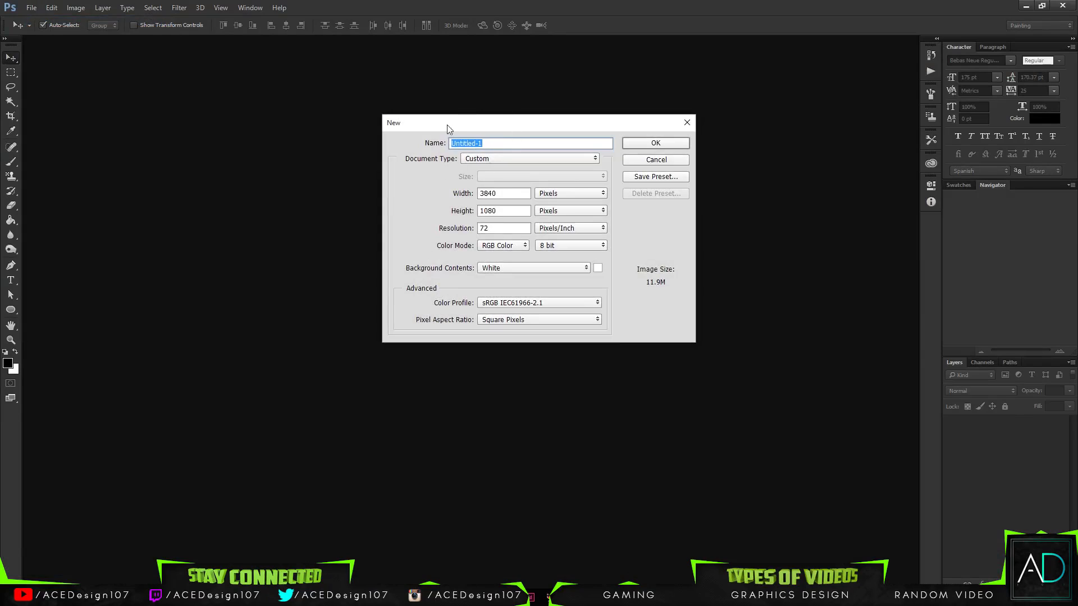
pyautogui.moveTo(442, 123); pyautogui.dragTo(432, 173)
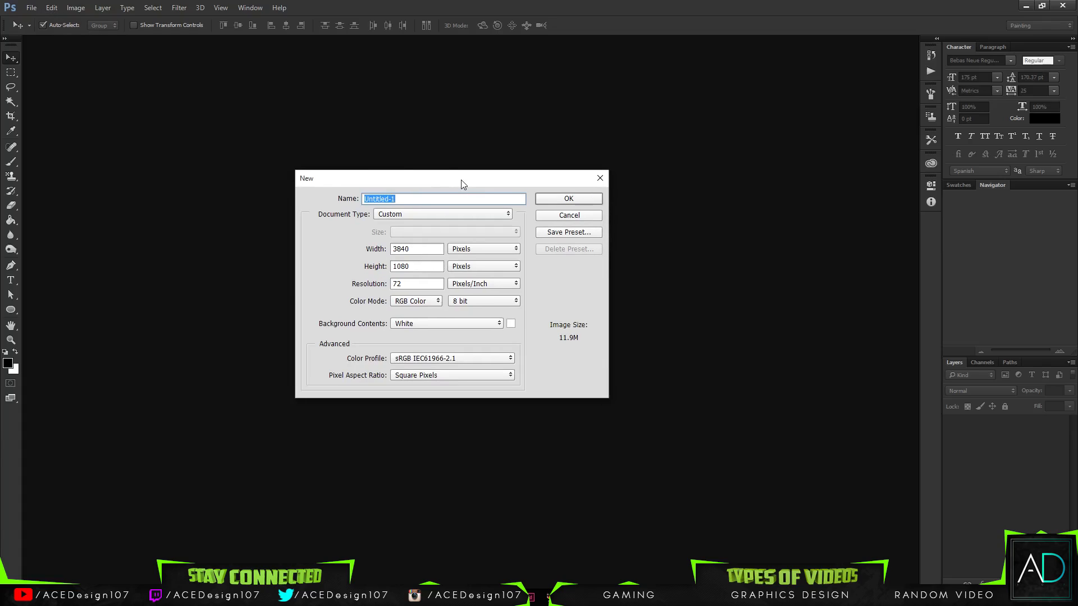
pyautogui.press('Tab')
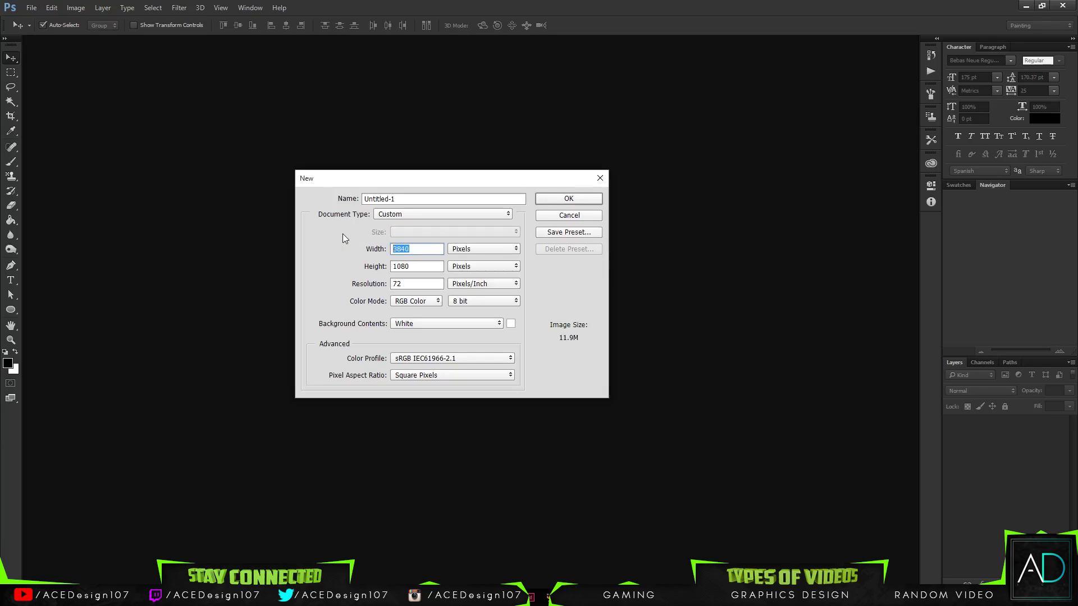
pyautogui.write('1500')
pyautogui.press('Tab')
pyautogui.write('500')
pyautogui.press('Return')
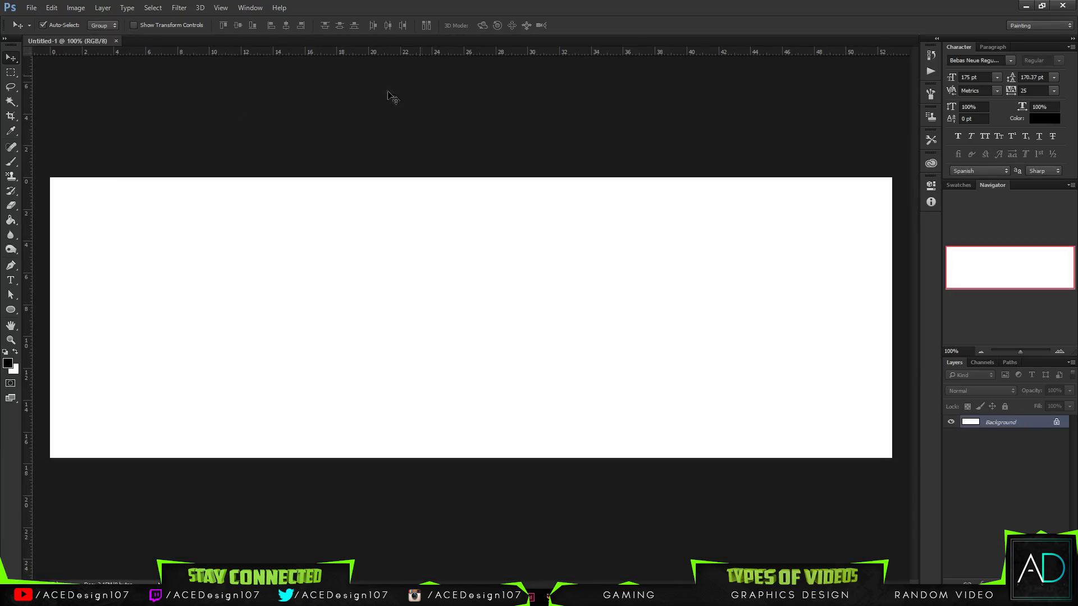
# - Create a second blank document of 3000 by 1000 pixels and close it again
pyautogui.click(29, 7)
pyautogui.click(40, 19)
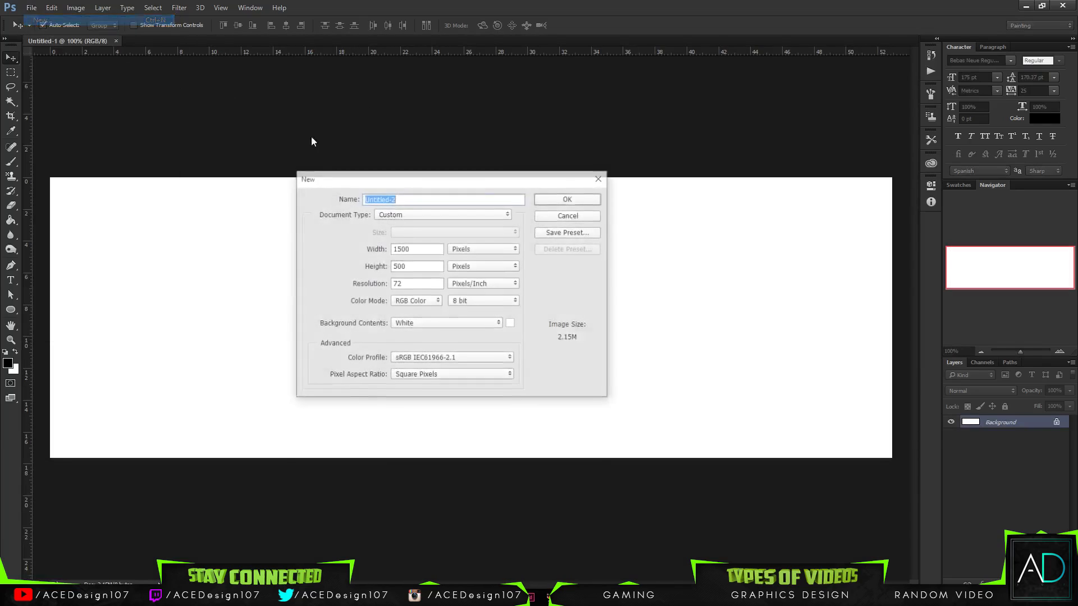
pyautogui.doubleClick(401, 248)
pyautogui.write('3')
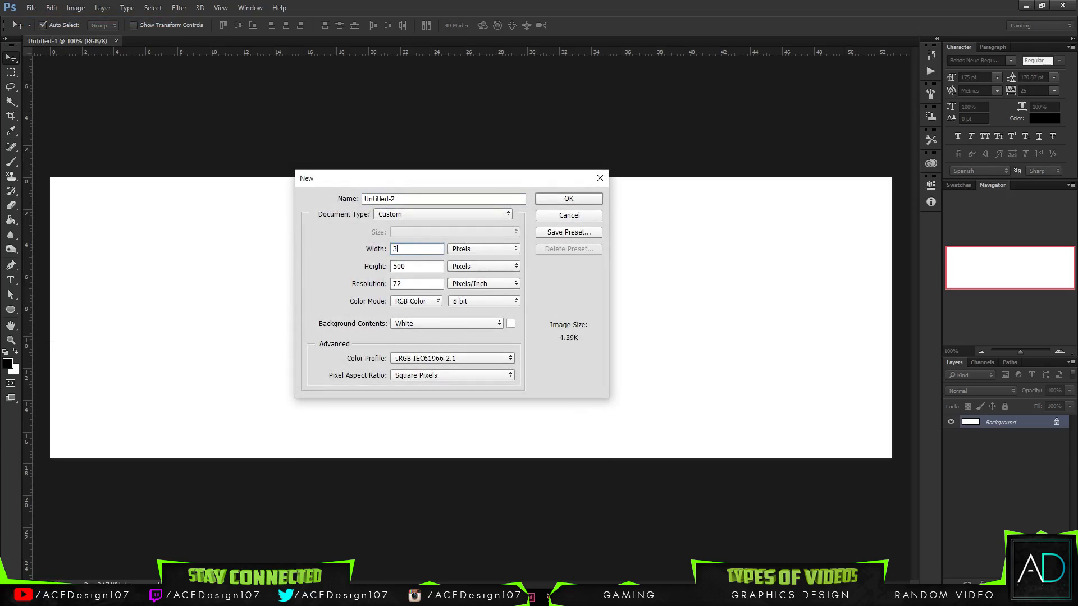
pyautogui.write('000')
pyautogui.press('Tab')
pyautogui.write('1000')
pyautogui.press('Return')
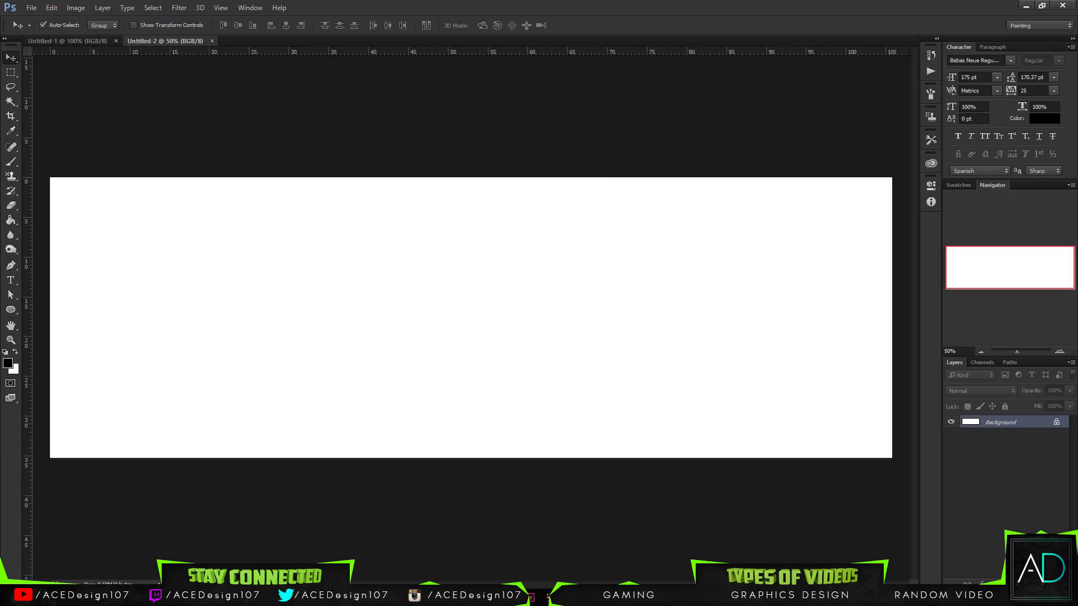
pyautogui.click(211, 41)
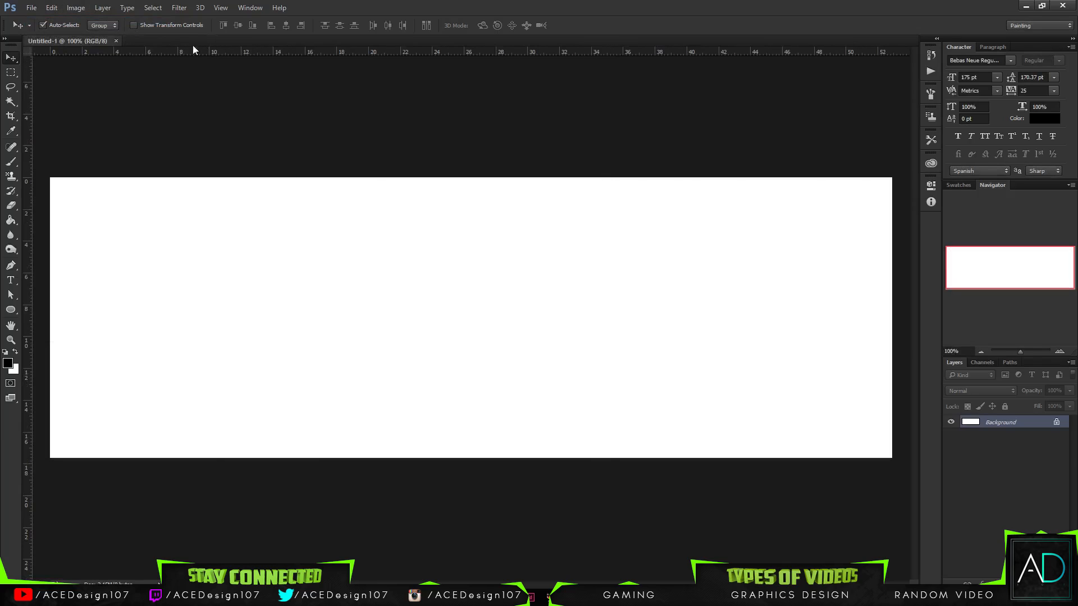
# - Hide the rulers around the canvas
pyautogui.hotkey('ctrl', 'r')
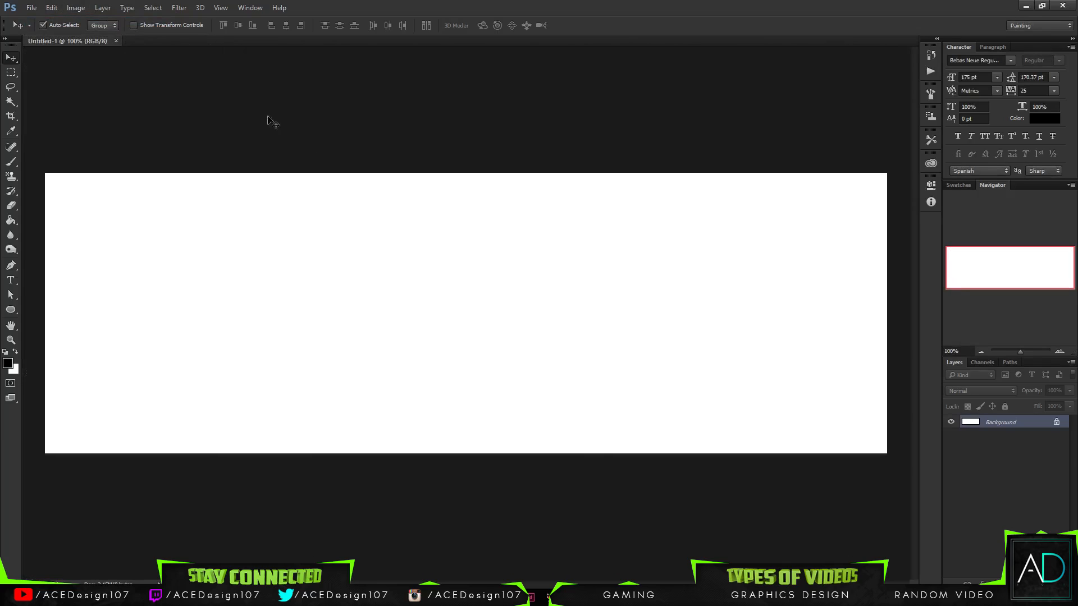
# - Create another blank document of 1000 by 500 pixels and close it again
pyautogui.click(32, 8)
pyautogui.click(35, 20)
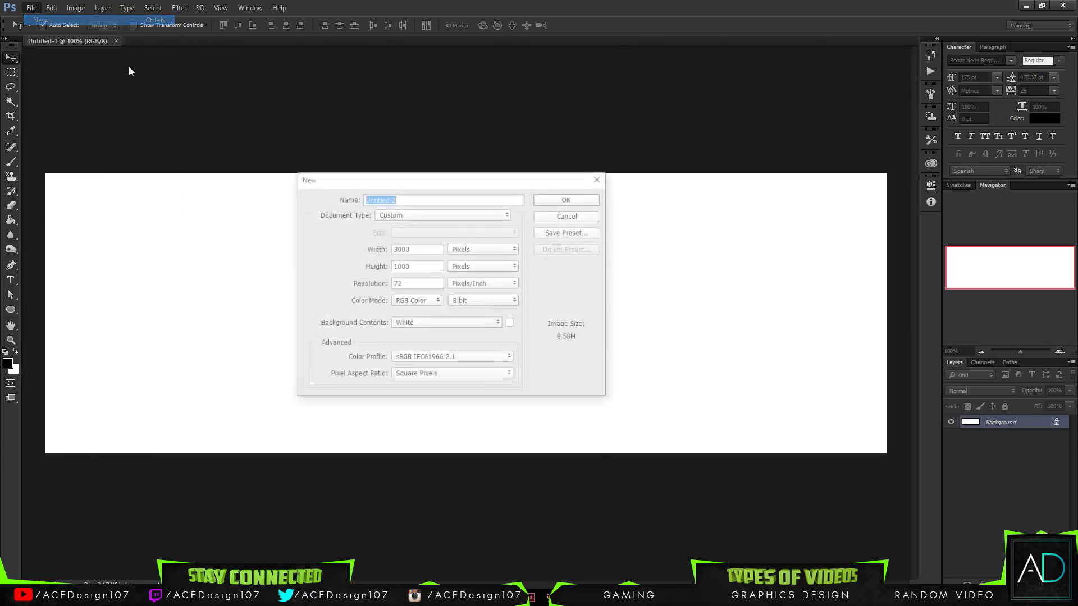
pyautogui.press('Tab')
pyautogui.press('Tab')
pyautogui.write('100')
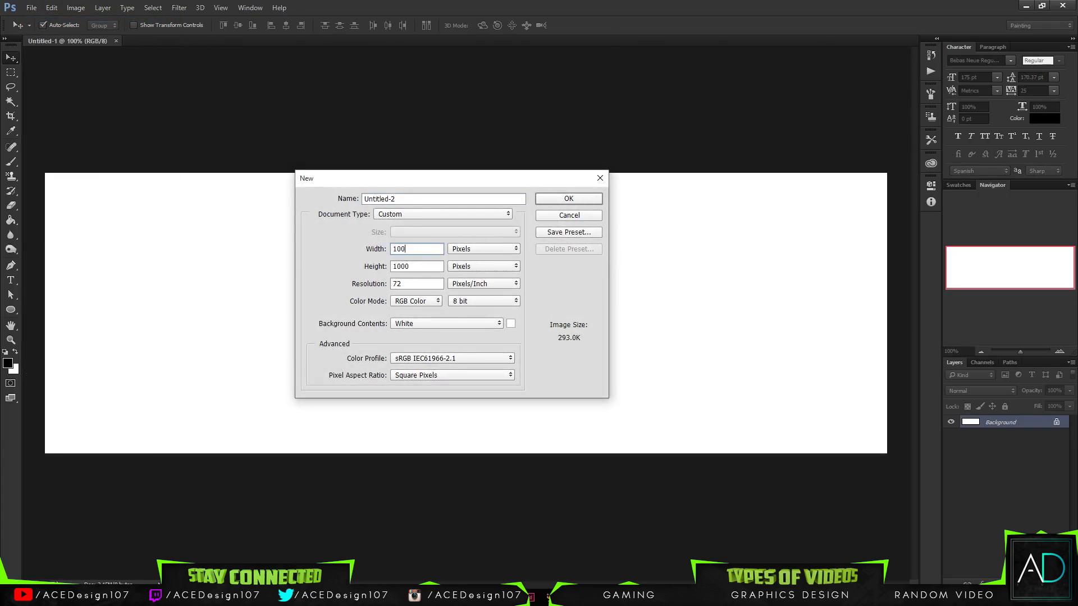
pyautogui.press('Tab')
pyautogui.press('Tab')
pyautogui.write('50')
pyautogui.write('1')
pyautogui.hotkey('ctrl', 'a')
pyautogui.write('500')
pyautogui.click(422, 249)
pyautogui.write('0')
pyautogui.press('Return')
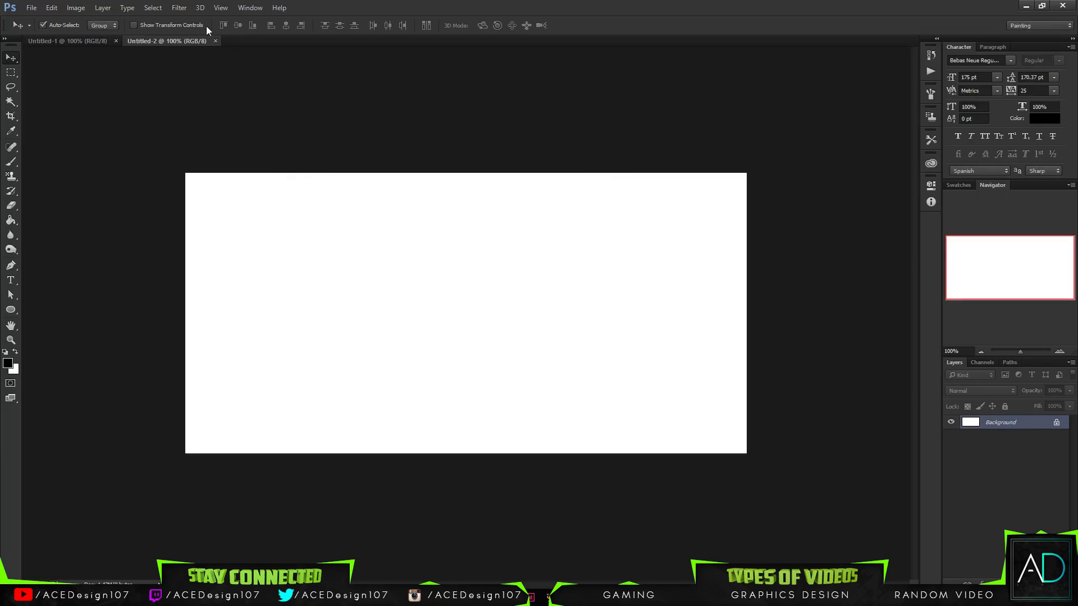
pyautogui.click(216, 41)
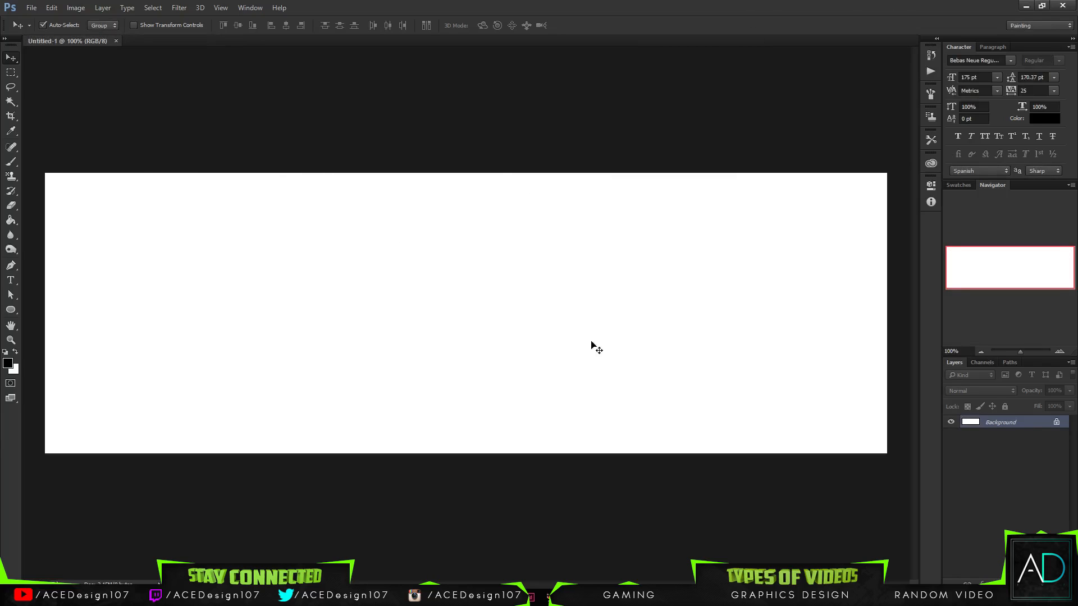
# - Place the faze-logo artwork in the document and move it into the left part of the canvas
pyautogui.hotkey('ctrl', 'v')
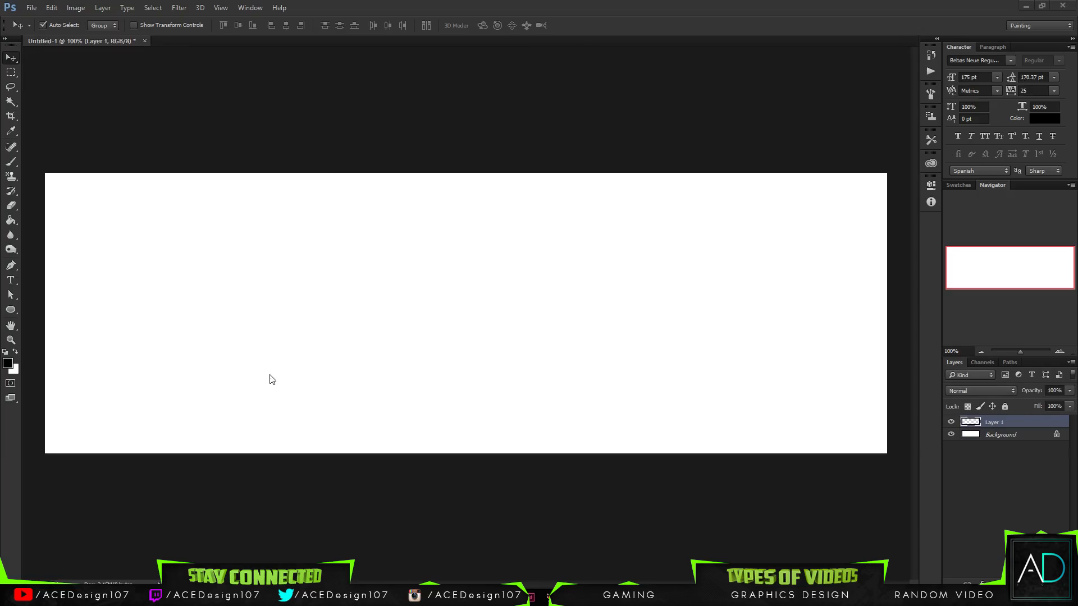
pyautogui.hotkey('ctrl', 't')
pyautogui.click(397, 25)
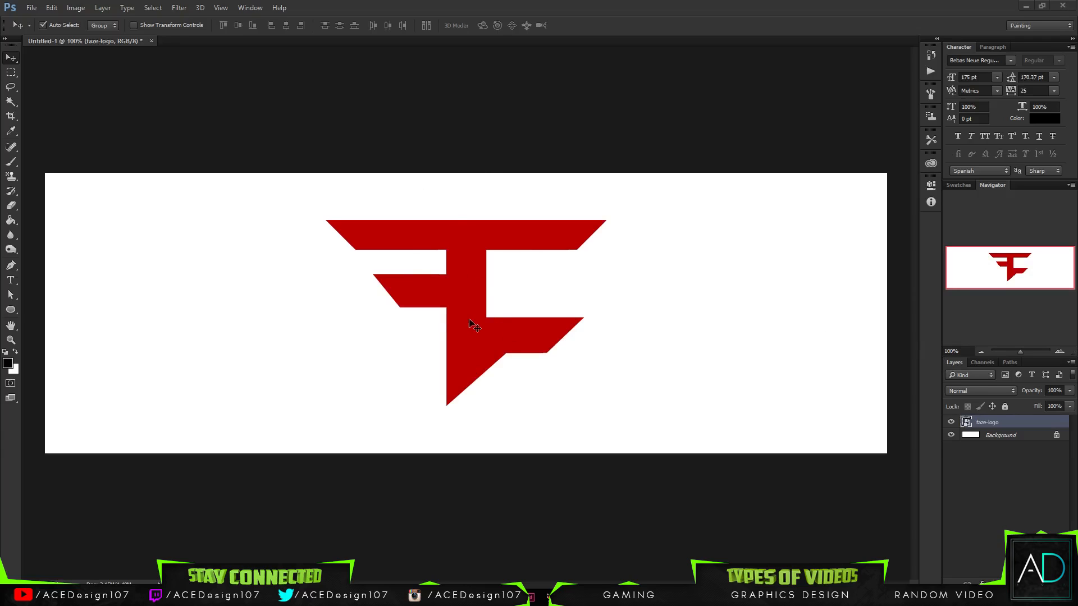
pyautogui.moveTo(473, 326); pyautogui.dragTo(255, 335)
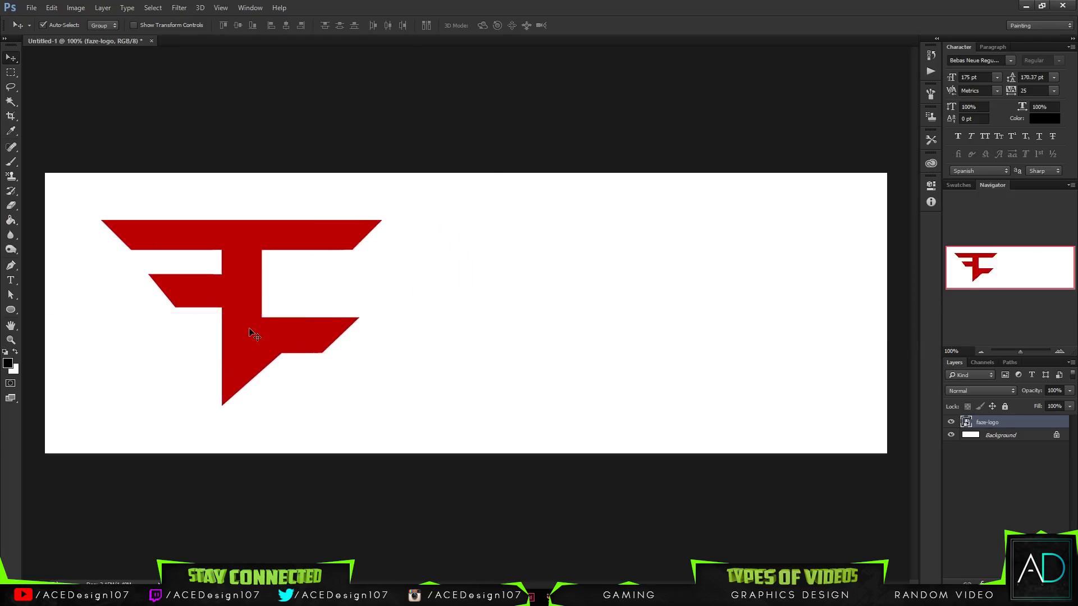
# - Hide the faze-logo layer and add a new empty layer directly beneath it
pyautogui.press('m')
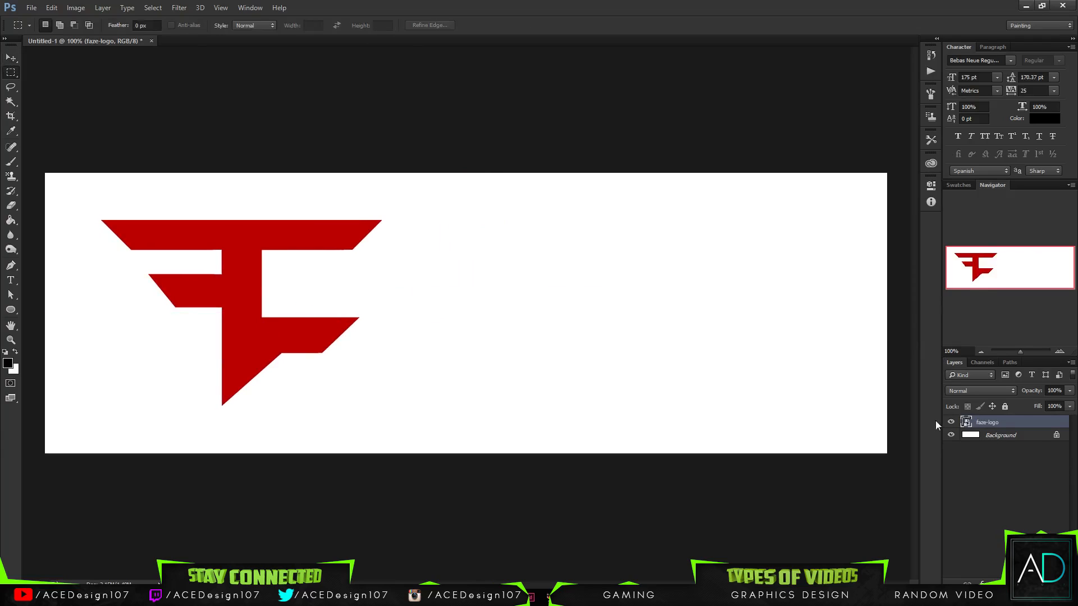
pyautogui.click(952, 422)
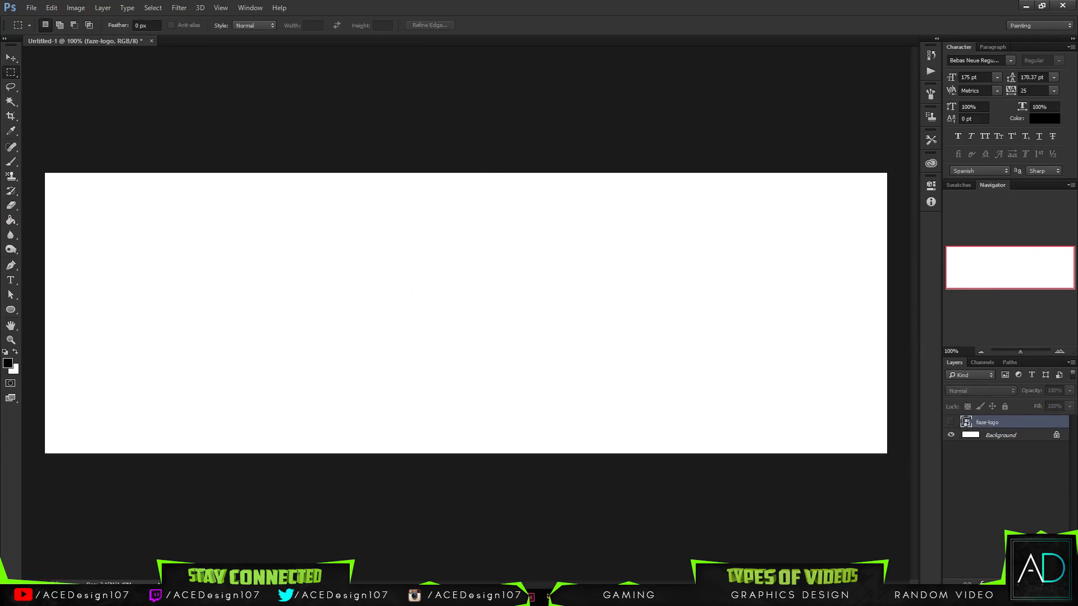
pyautogui.click(1042, 584)
pyautogui.moveTo(1000, 424); pyautogui.dragTo(988, 444)
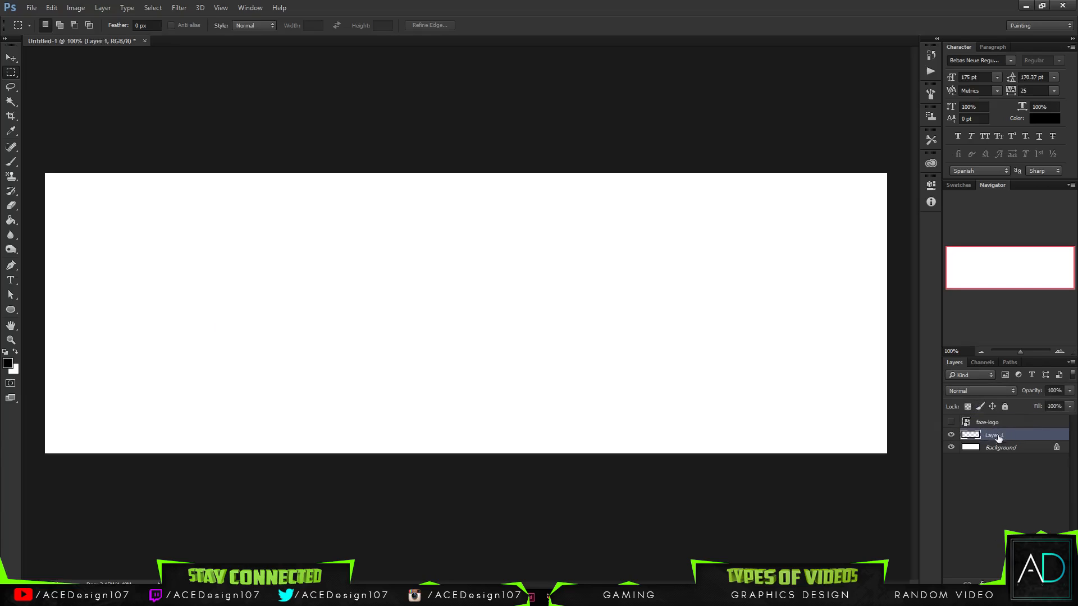
# - Fill a full-width rectangular band with black on the new layer using the Paint Bucket, leaving narrow white strips above and below, and deselect it
pyautogui.hotkey('ctrl', '-')
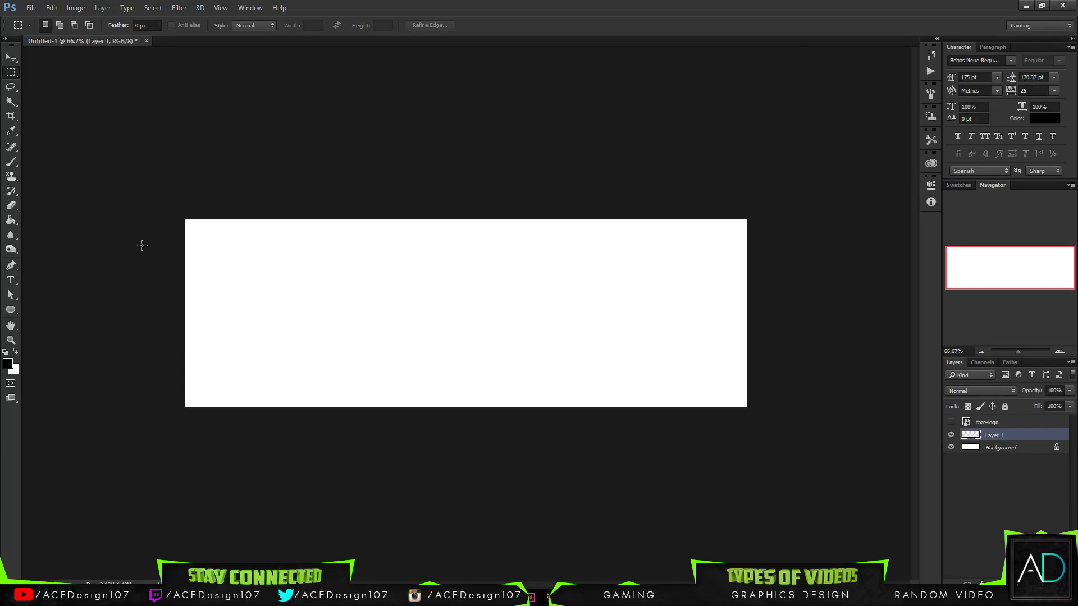
pyautogui.moveTo(164, 247); pyautogui.dragTo(936, 394)
pyautogui.click(12, 221)
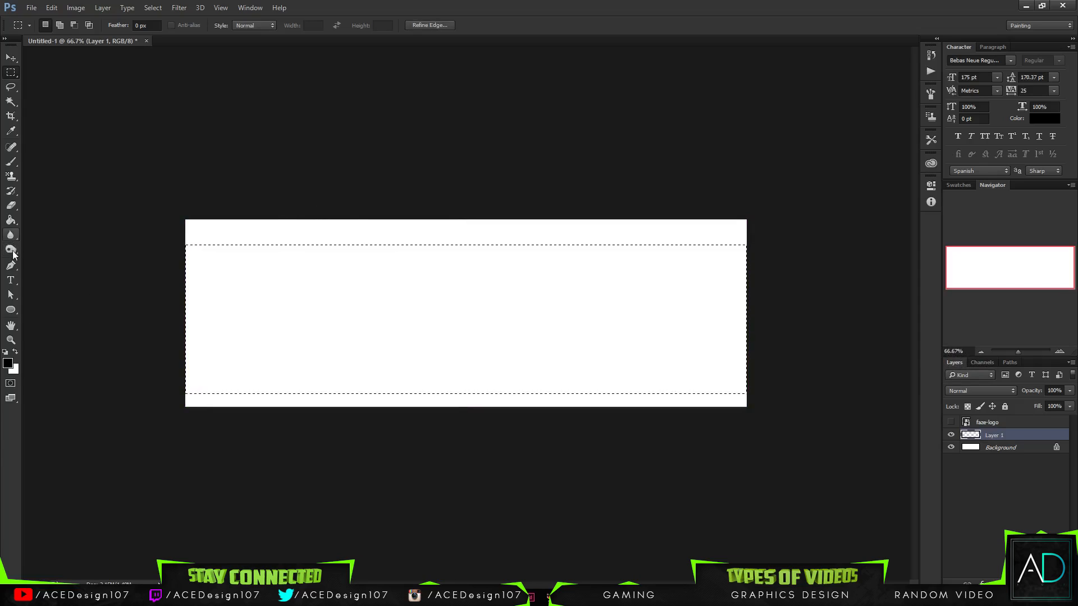
pyautogui.rightClick(15, 222)
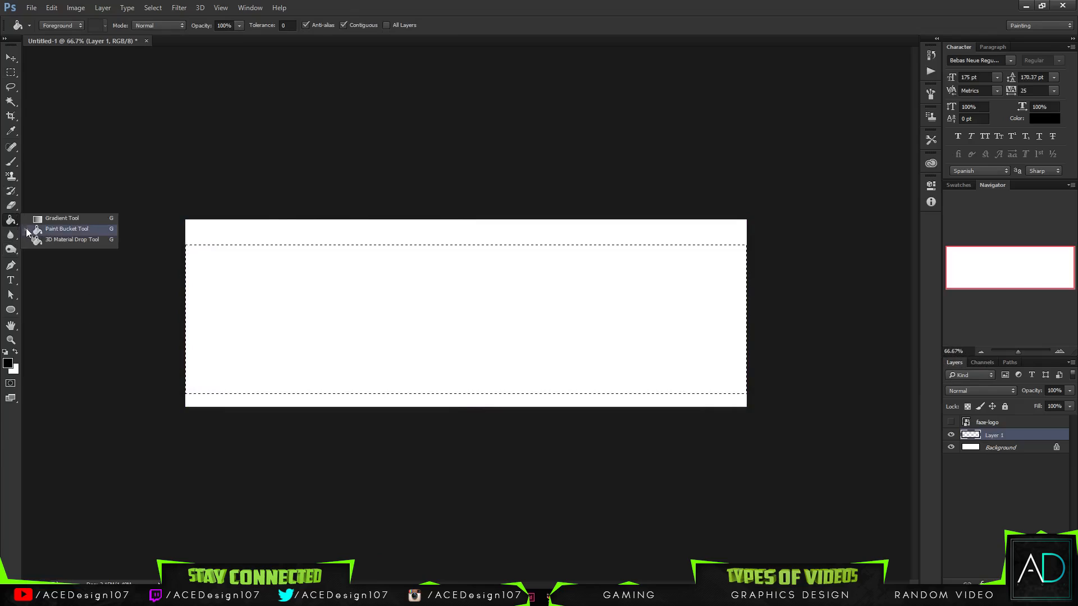
pyautogui.click(31, 231)
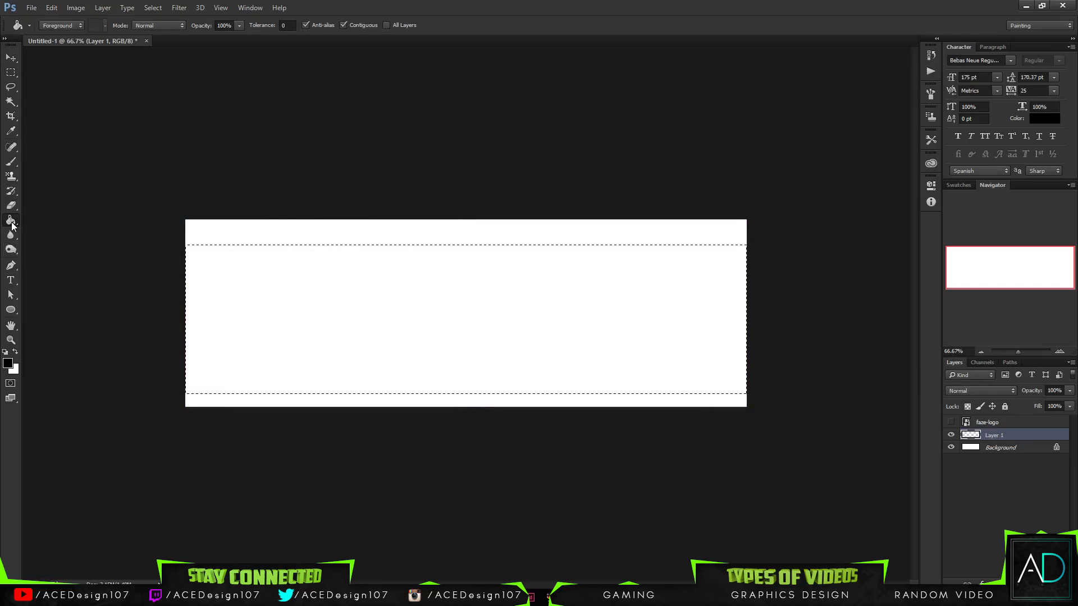
pyautogui.rightClick(11, 222)
pyautogui.click(61, 219)
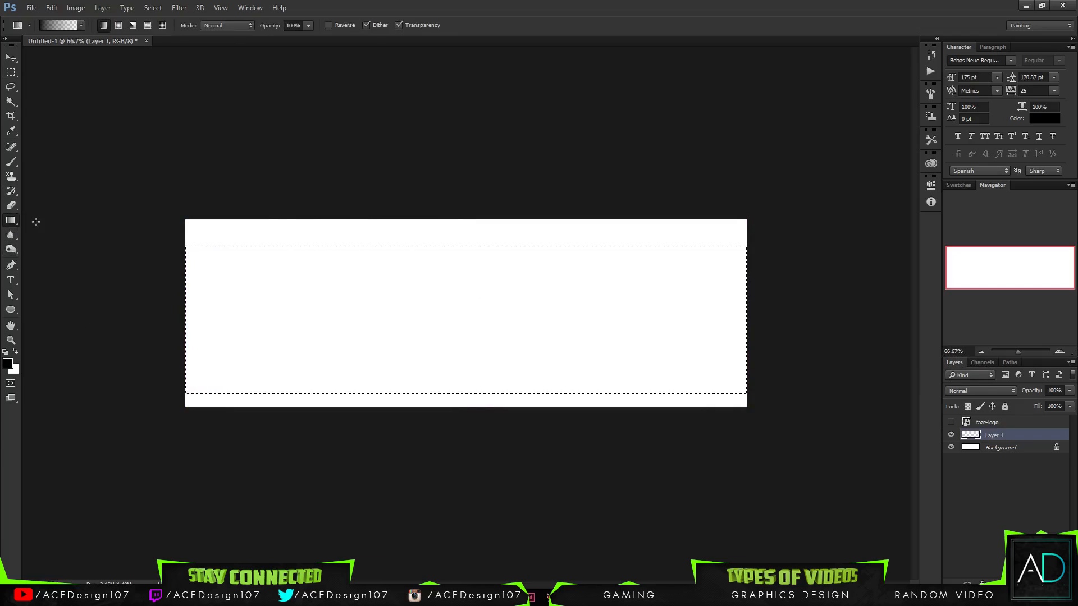
pyautogui.rightClick(10, 222)
pyautogui.click(51, 231)
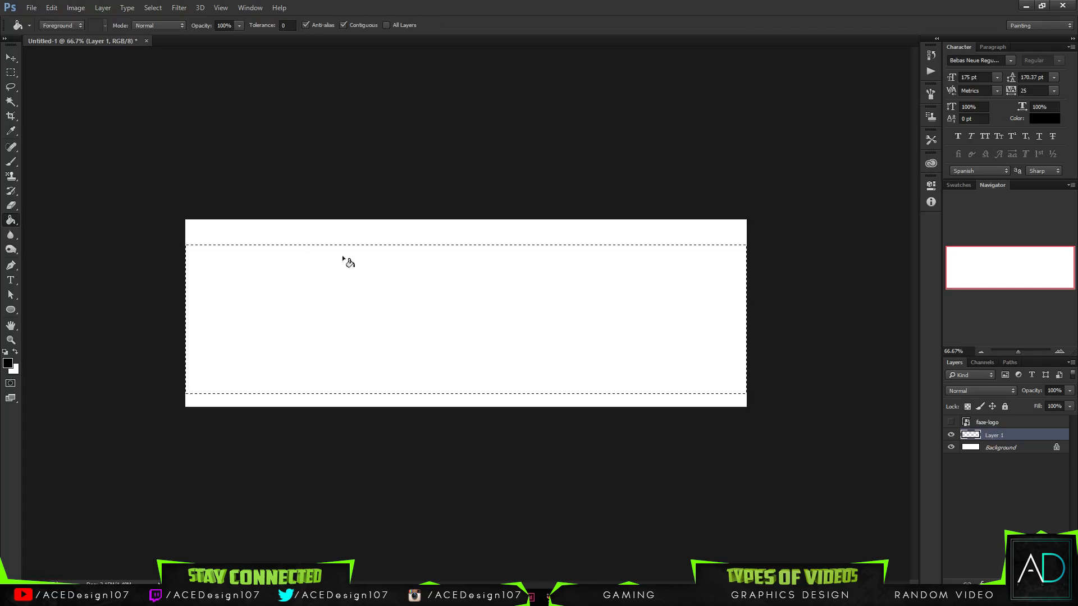
pyautogui.click(536, 317)
pyautogui.hotkey('ctrl', 'z')
pyautogui.click(287, 309)
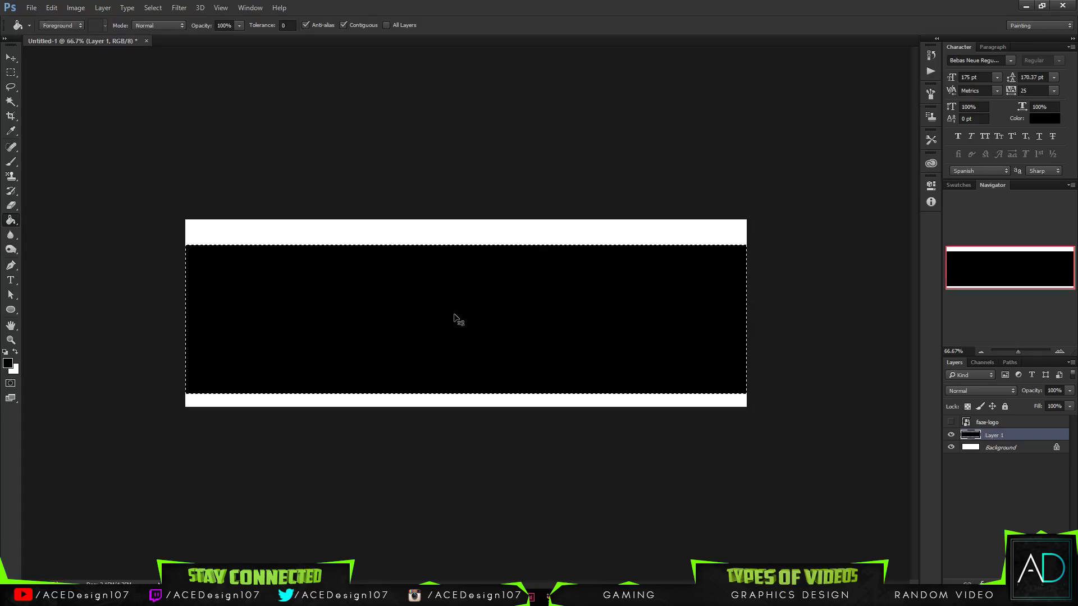
pyautogui.hotkey('ctrl', 'd')
# - Duplicate the black band layer and leave the copy untransformed
pyautogui.hotkey('ctrl', 'j')
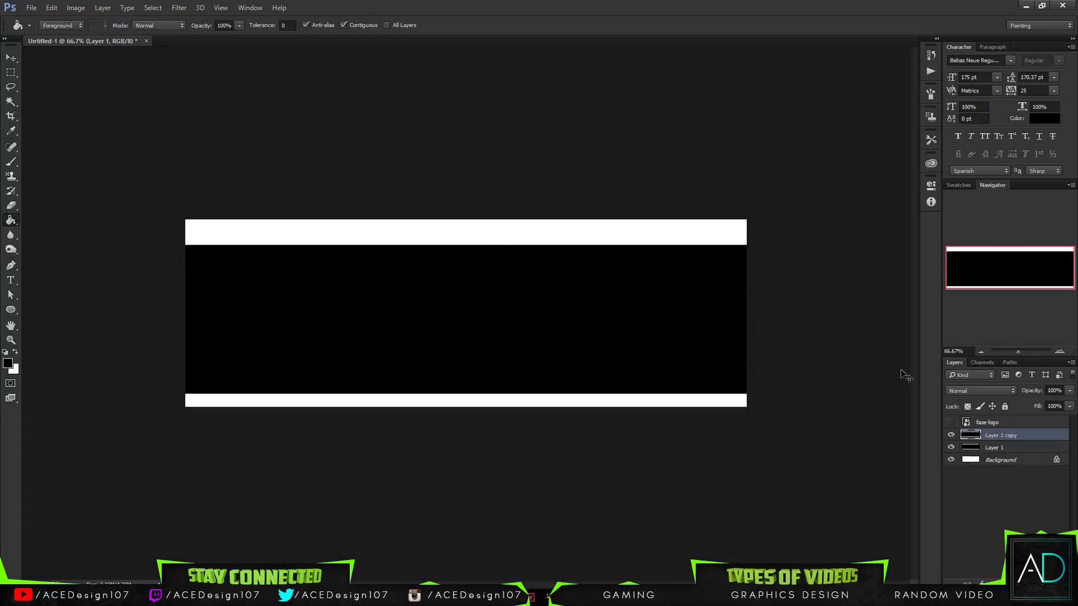
pyautogui.hotkey('ctrl', 't')
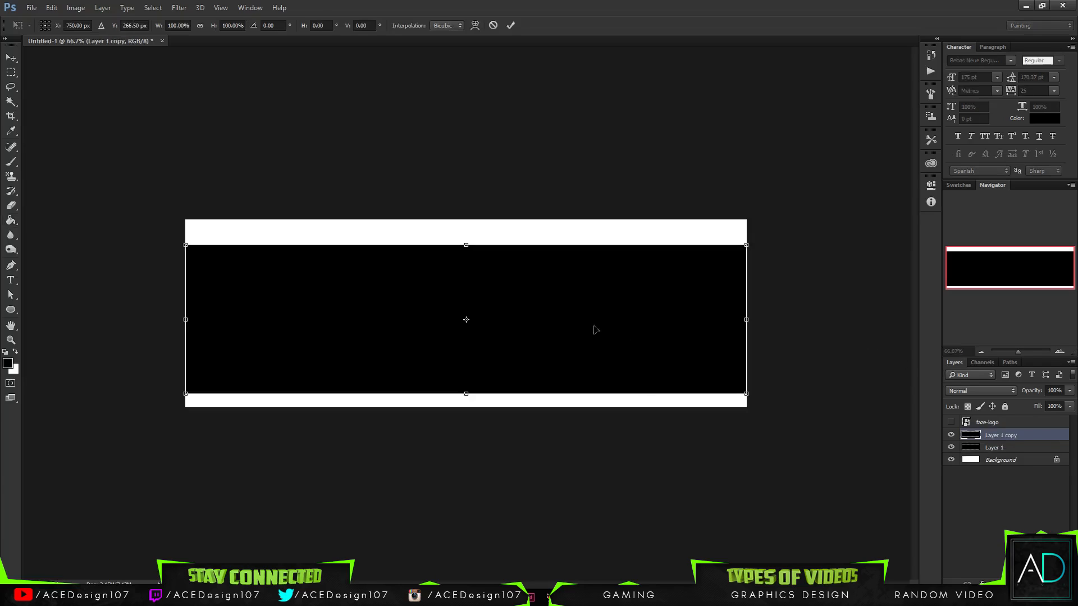
pyautogui.press('Return')
pyautogui.press('g')
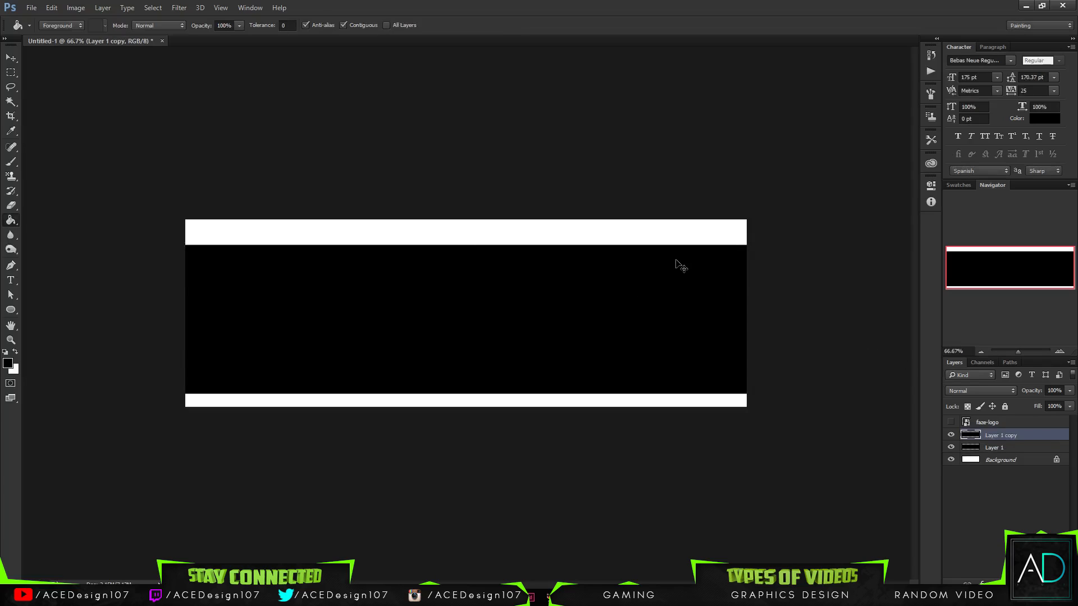
# - Apply a Color Overlay in yellow #ffde00 to the duplicated band, Layer 1 copy
pyautogui.rightClick(1020, 438)
pyautogui.click(881, 87)
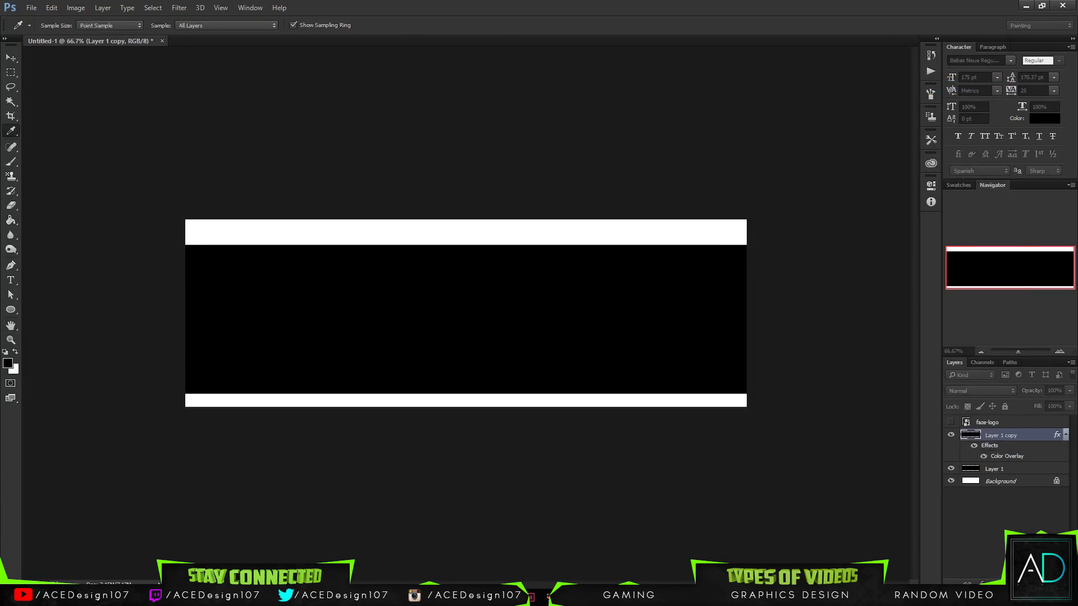
pyautogui.press('Escape')
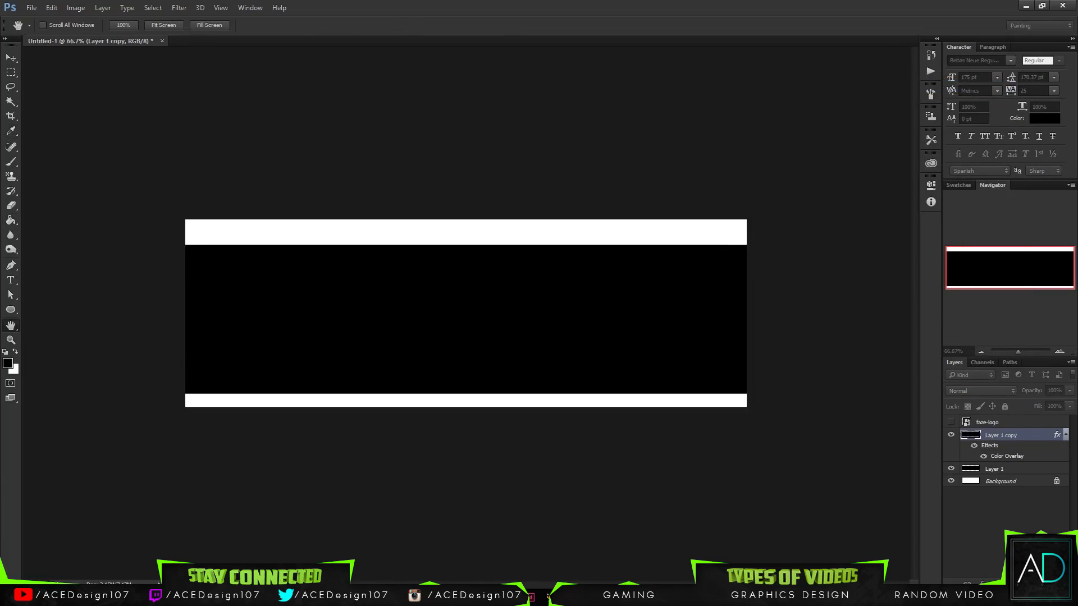
pyautogui.moveTo(0, 141); pyautogui.dragTo(632, 131)
pyautogui.click(571, 175)
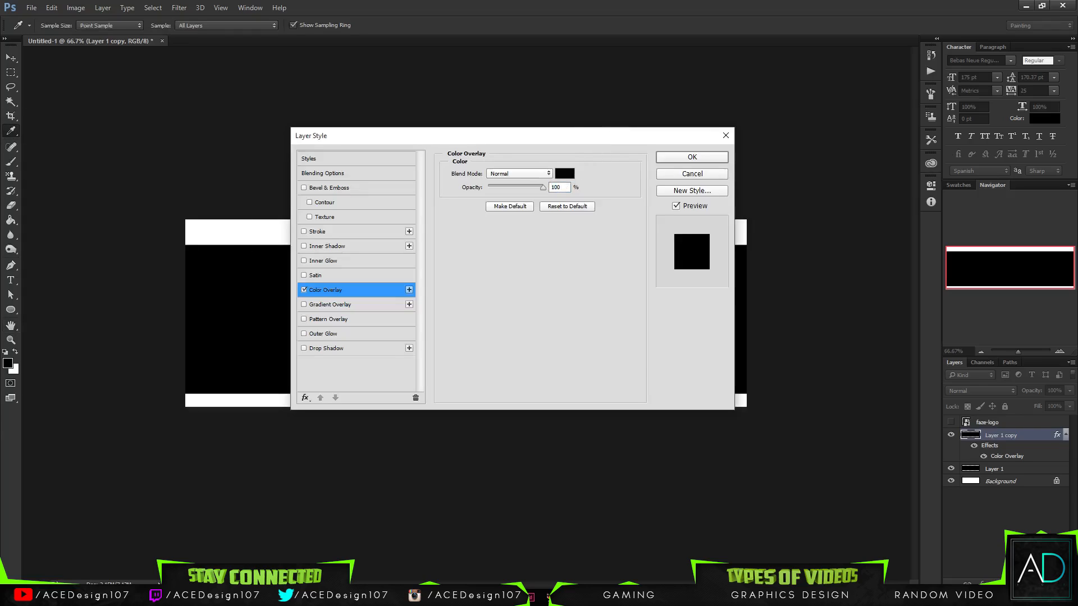
pyautogui.moveTo(754, 296); pyautogui.dragTo(756, 290)
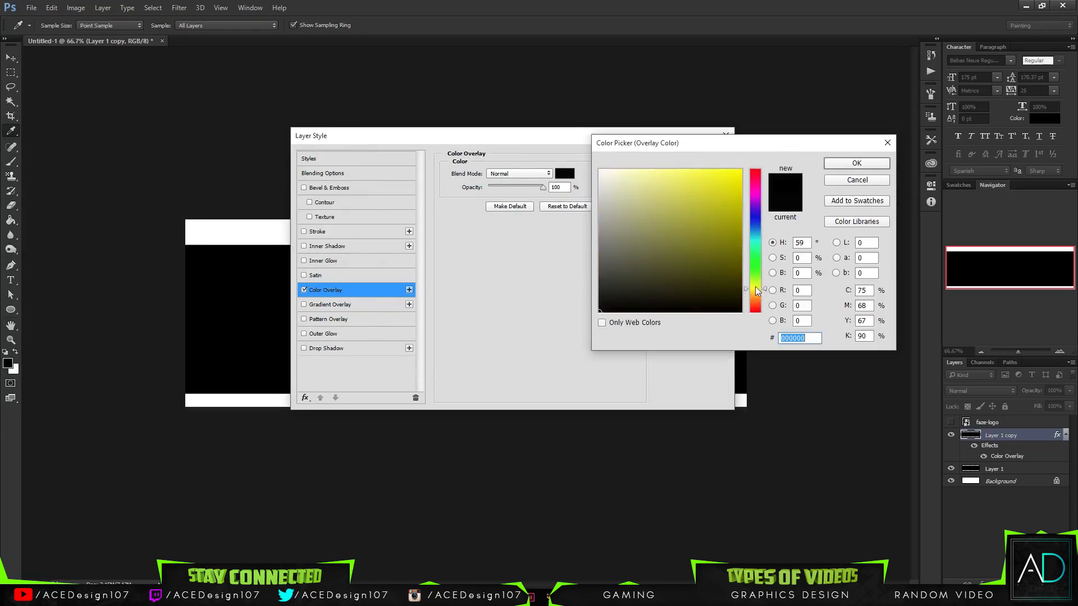
pyautogui.click(741, 170)
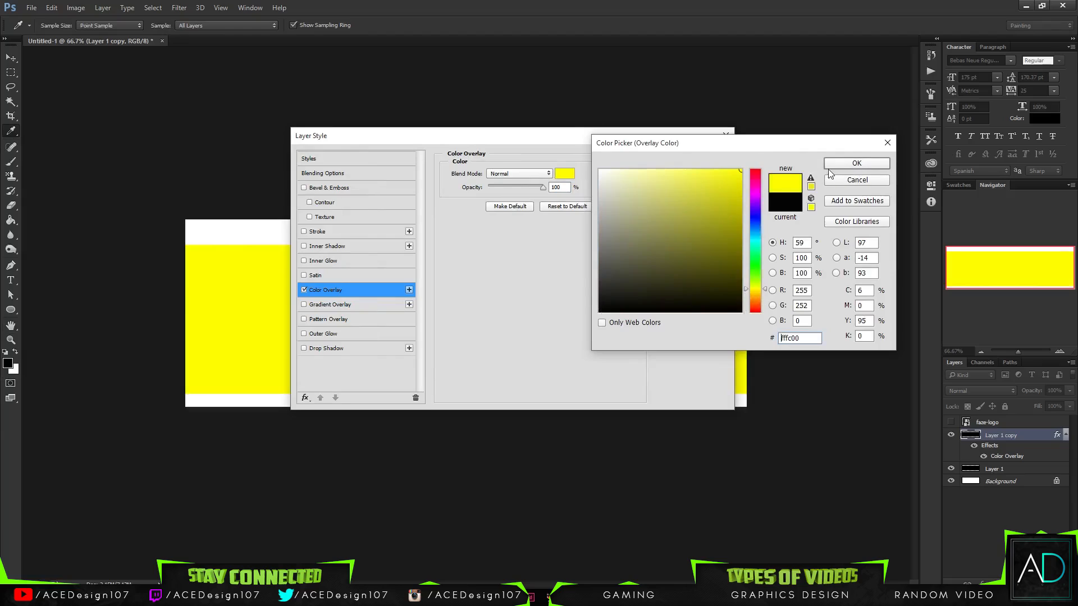
pyautogui.moveTo(762, 298); pyautogui.dragTo(759, 292)
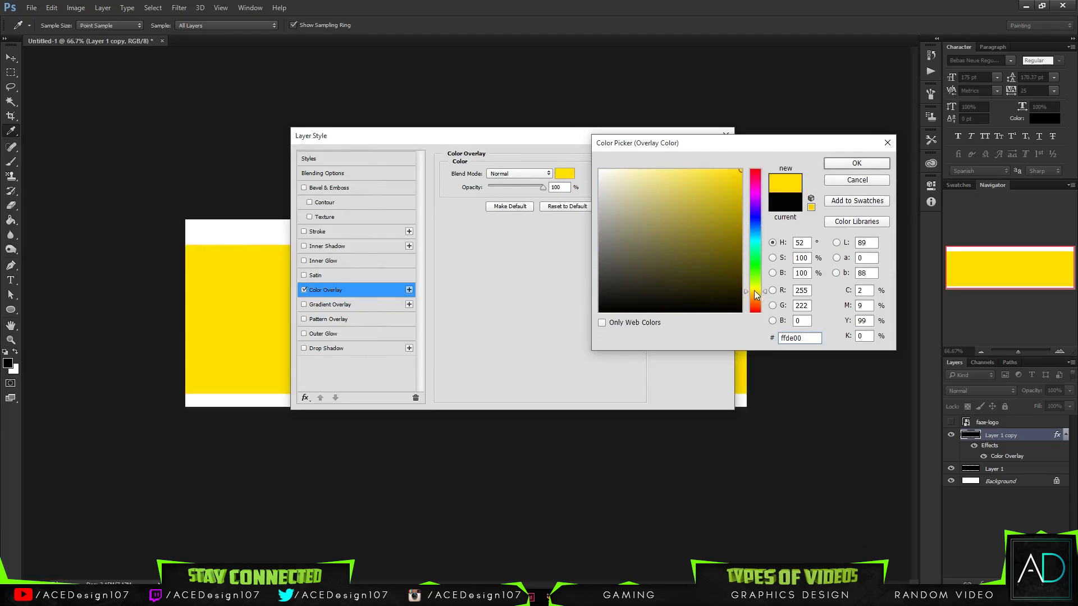
pyautogui.click(856, 163)
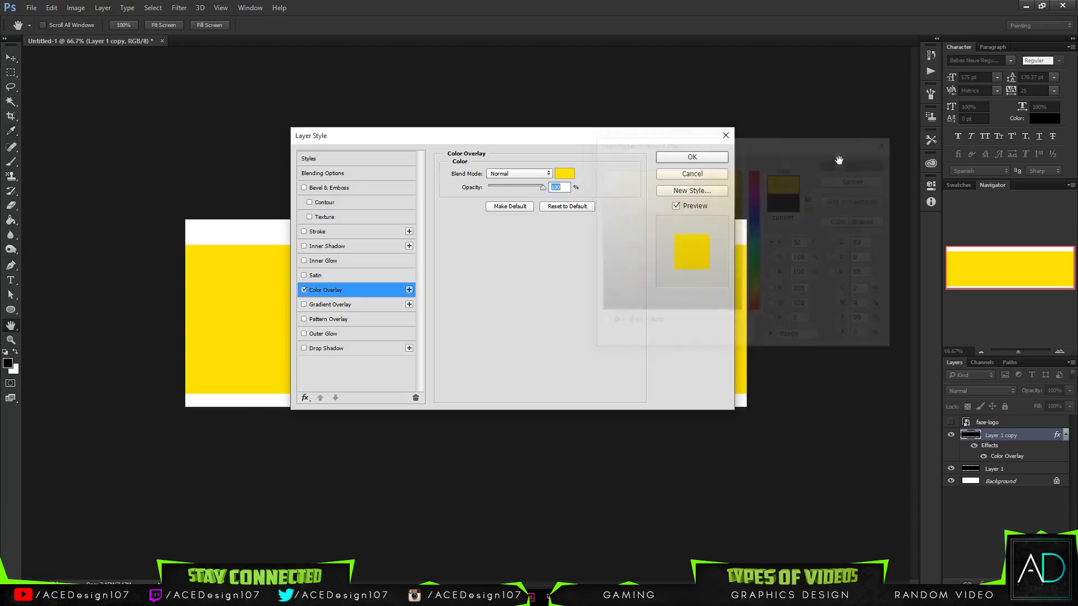
pyautogui.click(687, 159)
# - Show the rulers and place a vertical guide at the horizontal centre of the canvas
pyautogui.press('g')
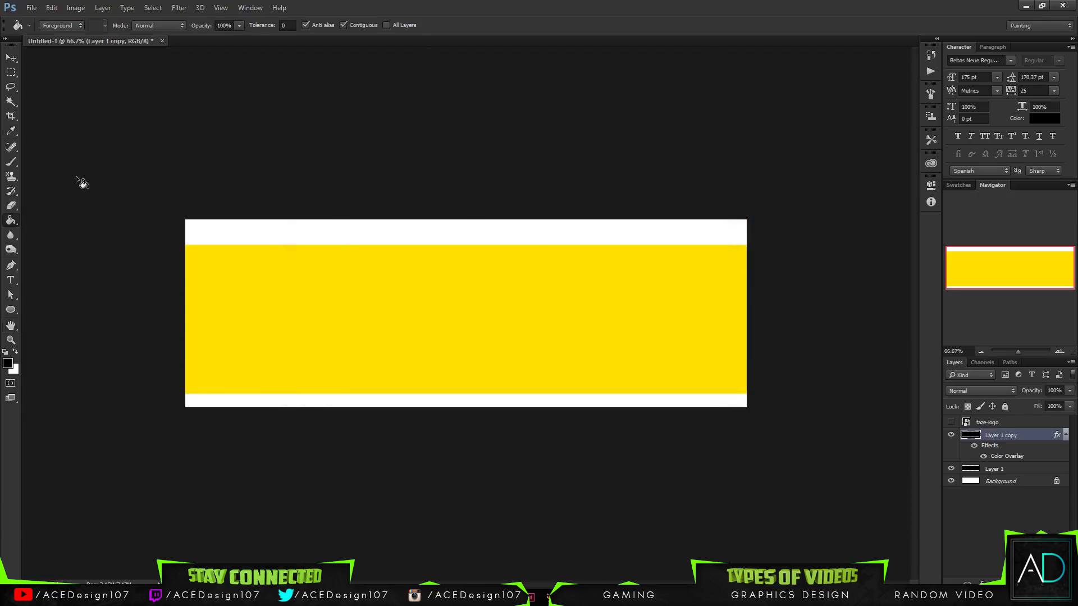
pyautogui.press('m')
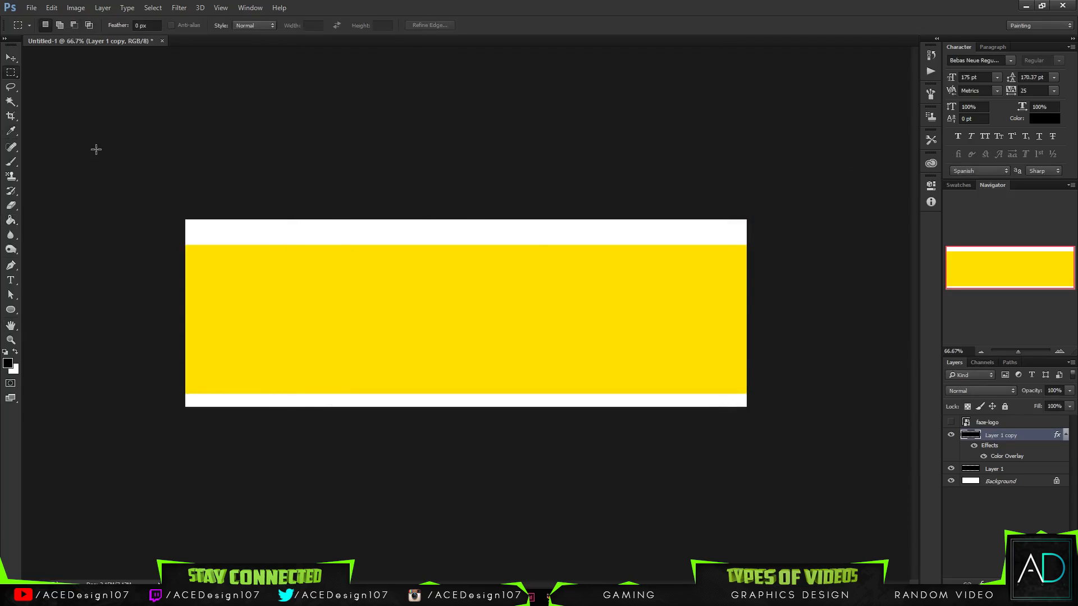
pyautogui.moveTo(96, 151); pyautogui.dragTo(453, 510)
pyautogui.hotkey('ctrl', 'd')
pyautogui.hotkey('ctrl', 'r')
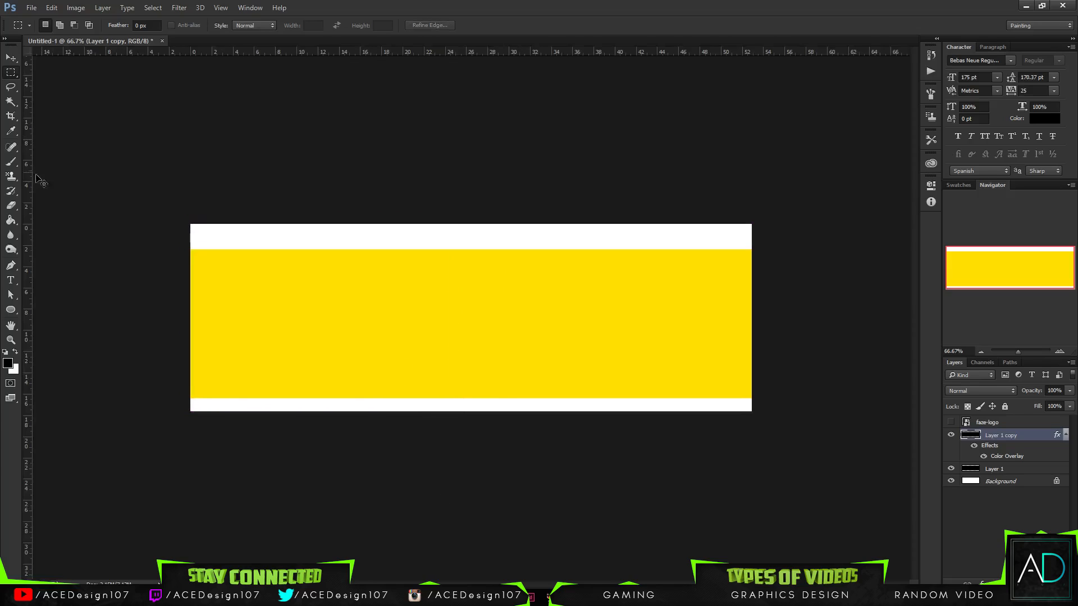
pyautogui.moveTo(29, 187); pyautogui.dragTo(471, 292)
# - Delete the part of the yellow band left of the centre guide and clear the selection
pyautogui.moveTo(94, 181); pyautogui.dragTo(464, 500)
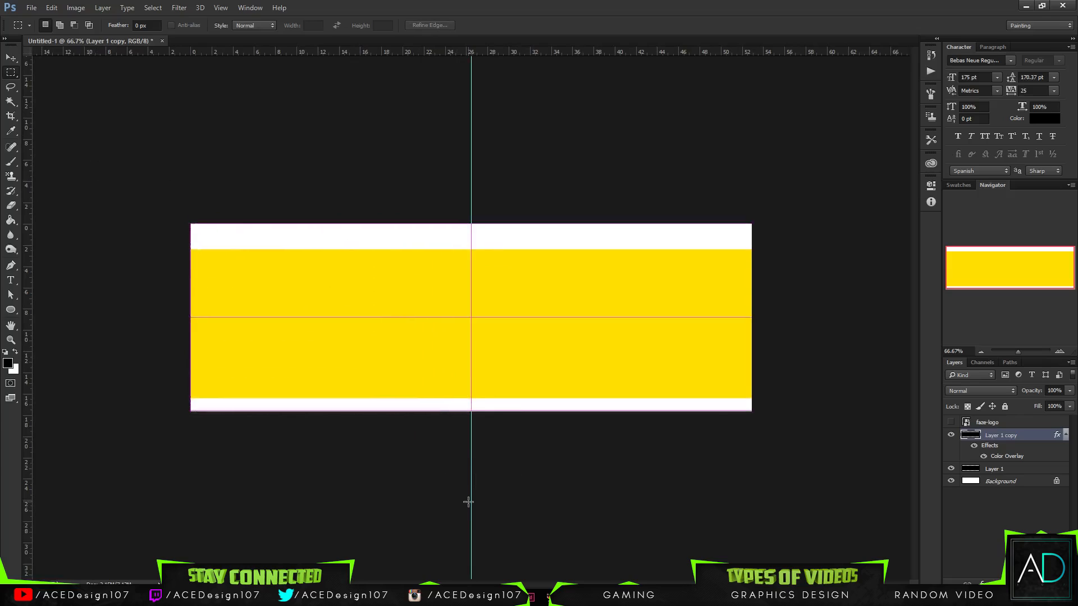
pyautogui.press('Delete')
pyautogui.hotkey('ctrl', 'd')
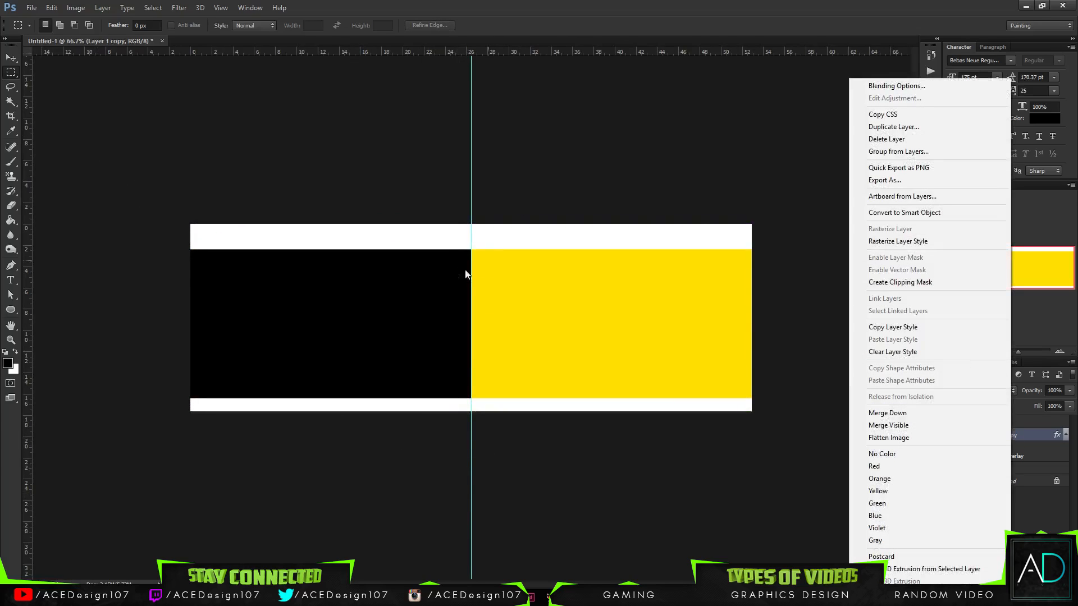
# - Add an inside Stroke to Layer 1 copy and set the stroke colour to black, #000000
pyautogui.click(897, 85)
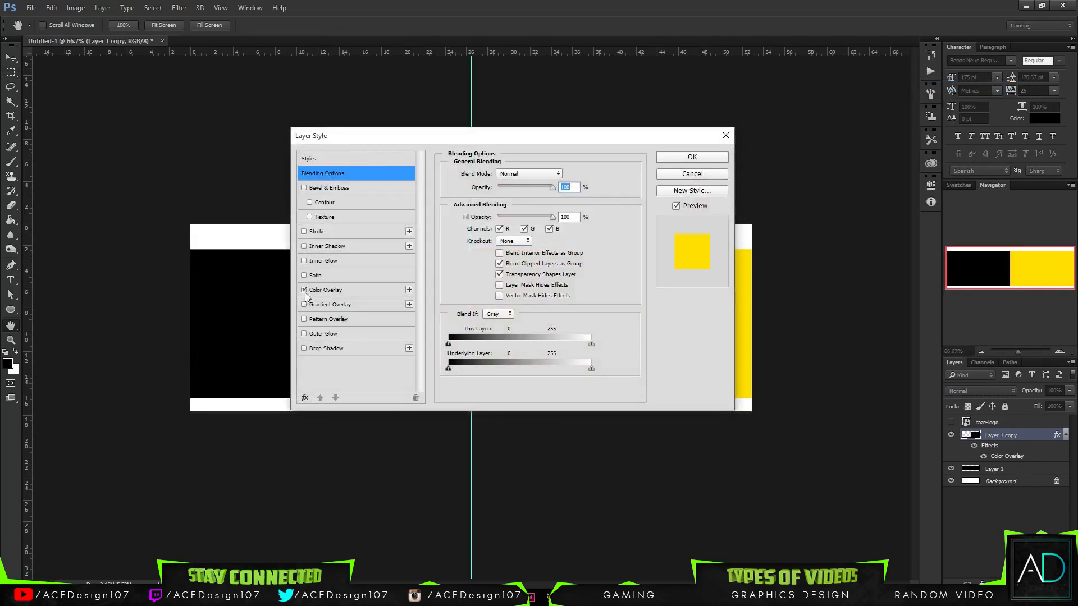
pyautogui.click(315, 232)
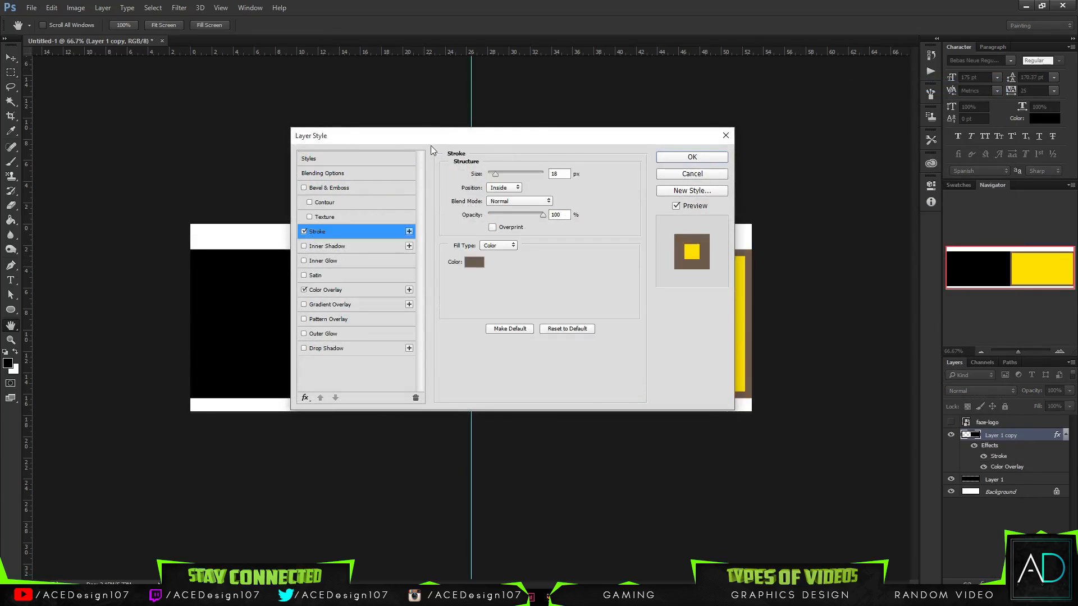
pyautogui.moveTo(382, 141); pyautogui.dragTo(193, 77)
pyautogui.click(315, 120)
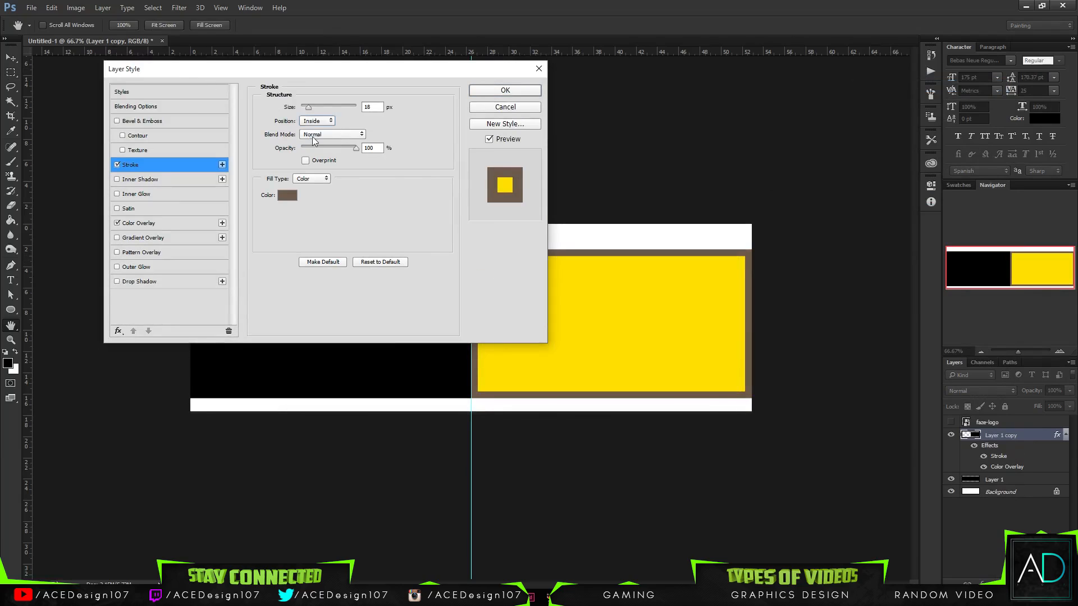
pyautogui.click(287, 197)
pyautogui.click(423, 363)
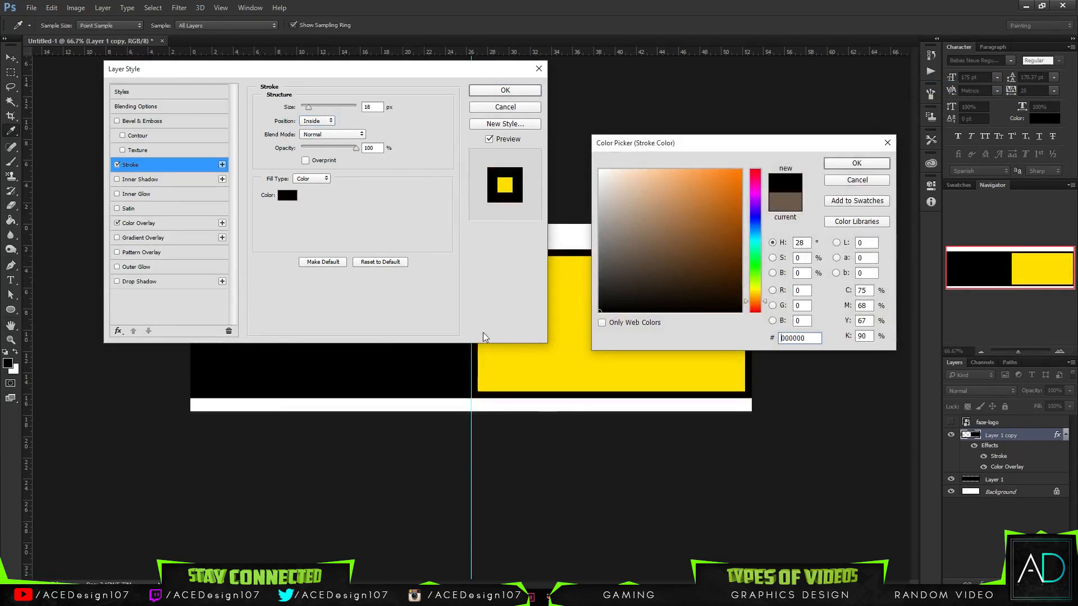
pyautogui.click(855, 163)
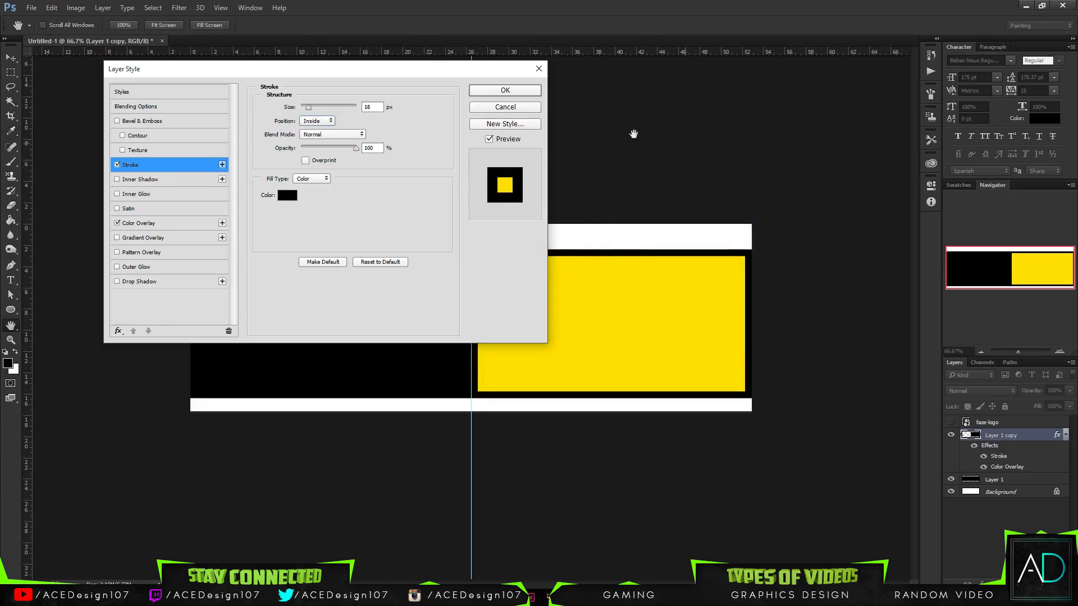
# - Set the size of the yellow rectangle's stroke to 5 px and apply the layer style
pyautogui.moveTo(324, 68); pyautogui.dragTo(292, 9)
pyautogui.moveTo(282, 48); pyautogui.dragTo(279, 59)
pyautogui.press('BackSpace')
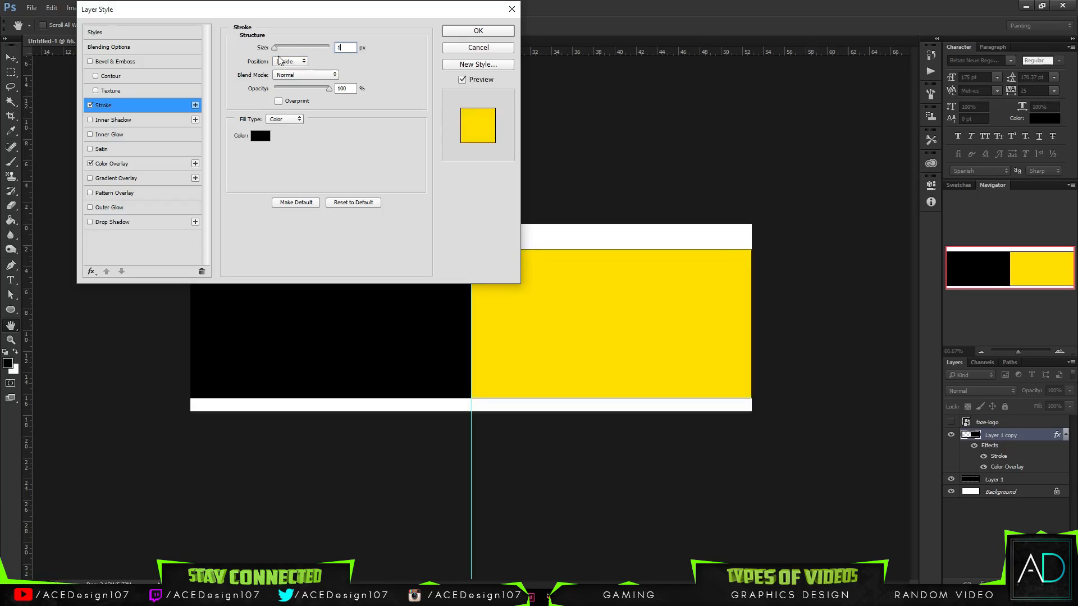
pyautogui.write('5')
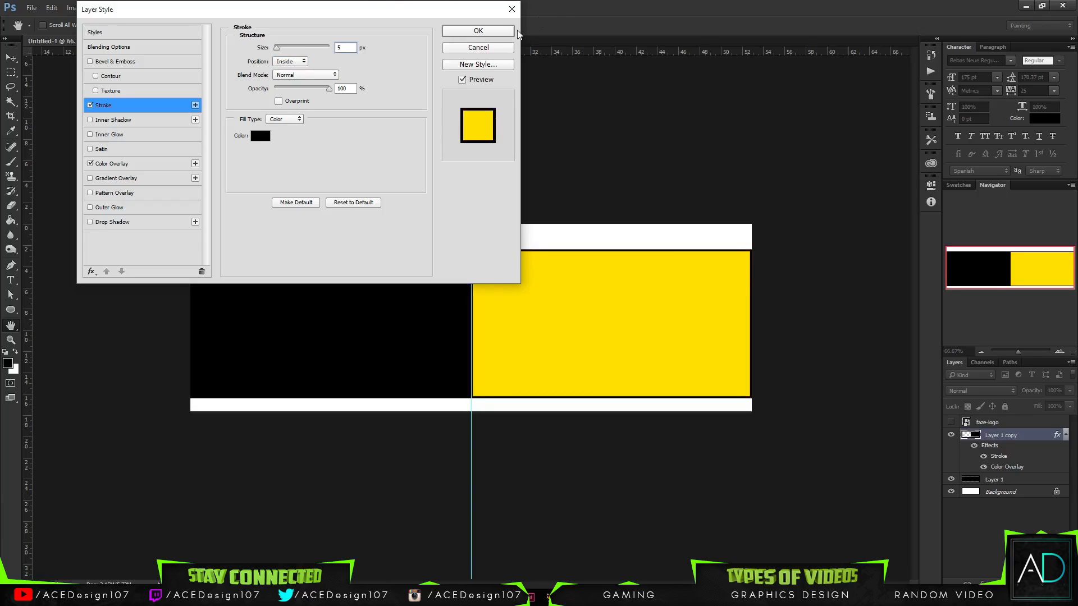
pyautogui.click(478, 31)
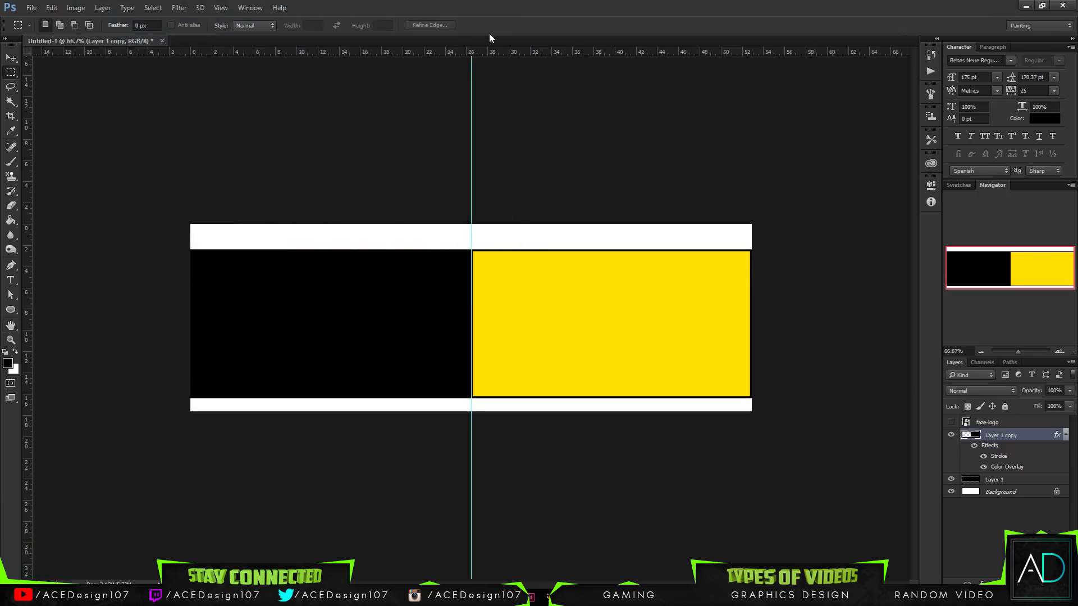
# - Try to nudge the yellow rectangle right to push its right border off the canvas, and move it back to the centre guide
pyautogui.press('v')
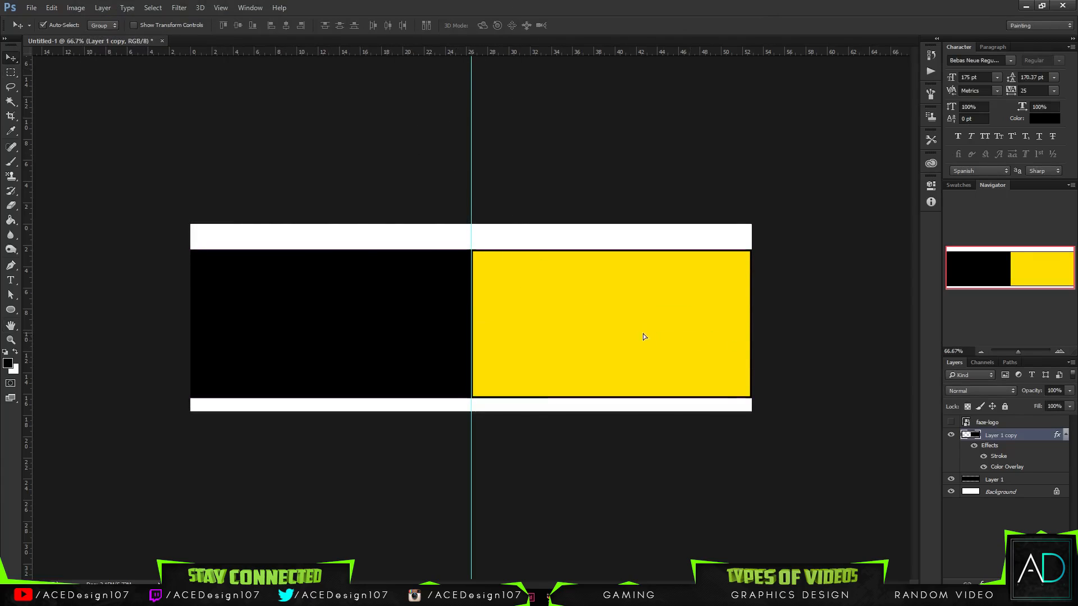
pyautogui.moveTo(643, 333); pyautogui.dragTo(642, 334)
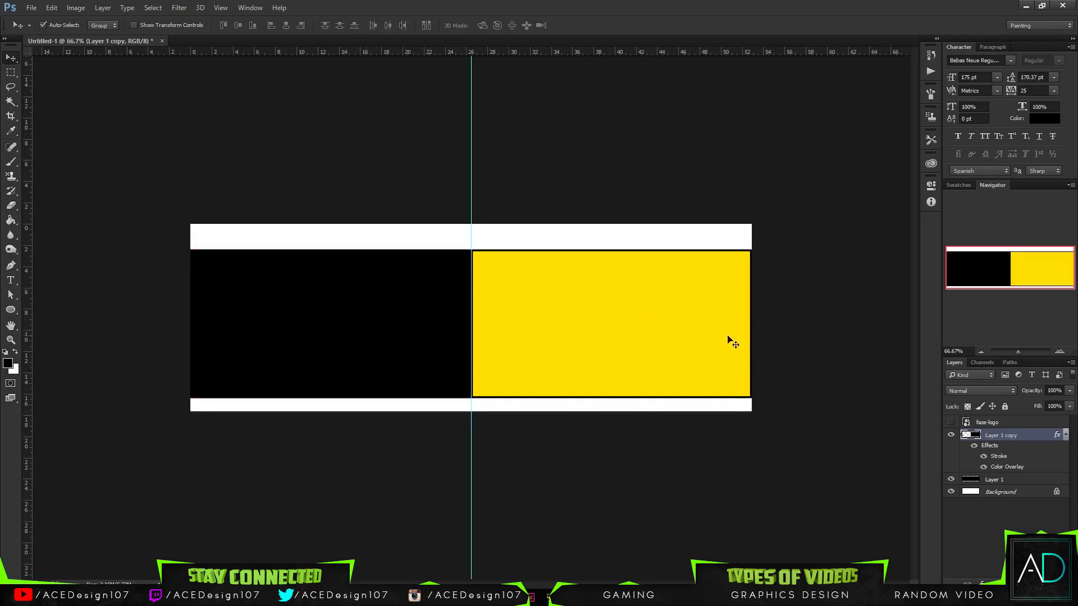
pyautogui.press('Right')
pyautogui.press('Right')
pyautogui.press('Right')
pyautogui.press('Right')
pyautogui.press('Right')
pyautogui.press('Right')
pyautogui.press('Right')
pyautogui.press('Right')
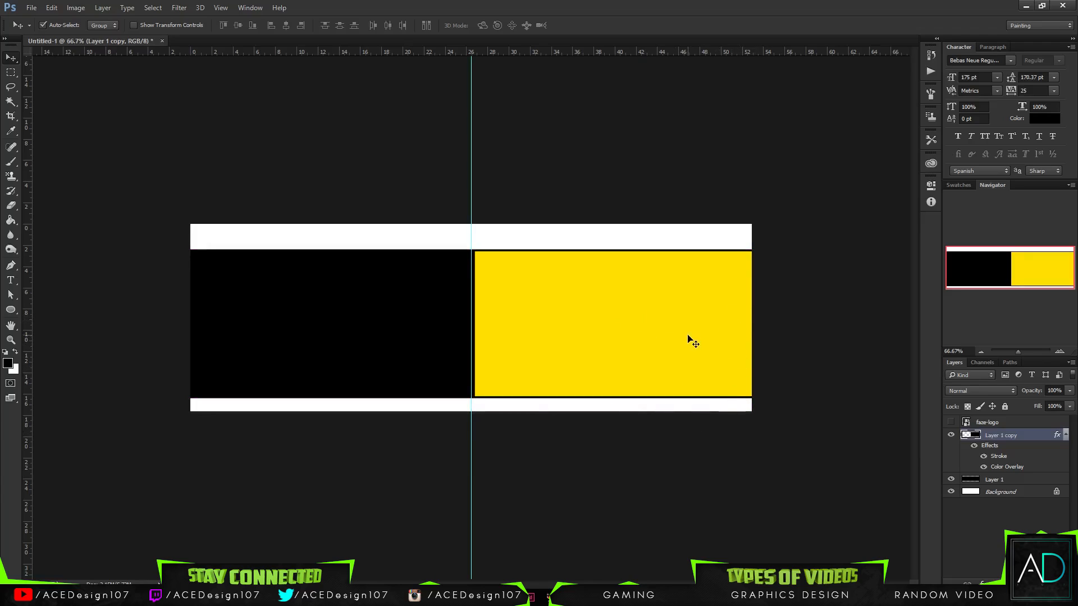
pyautogui.press('Left')
pyautogui.press('Left')
pyautogui.press('Left')
pyautogui.press('Left')
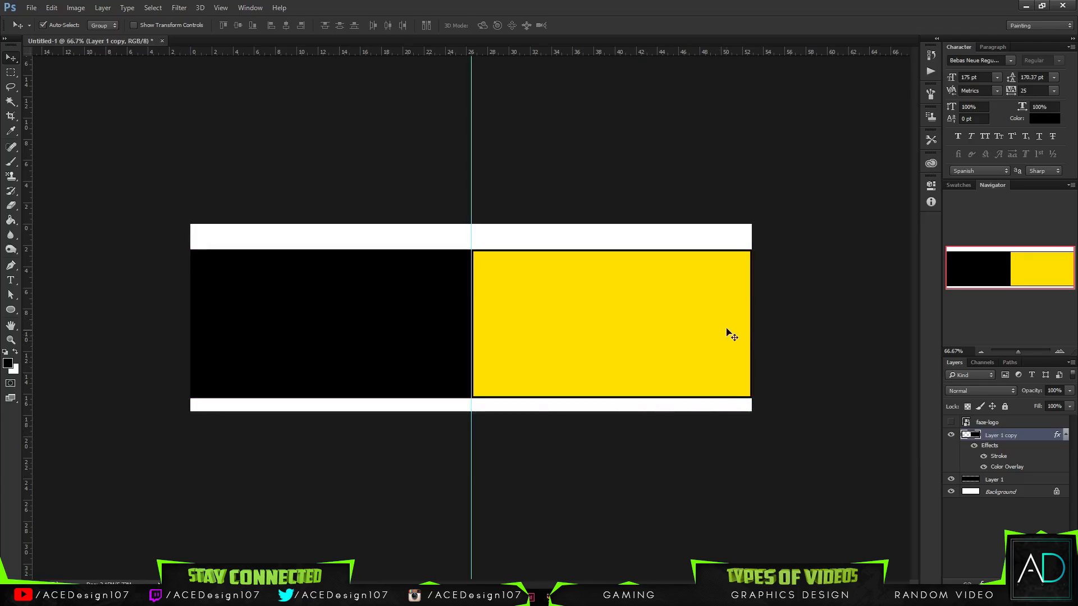
# - Stretch the yellow rectangle to about 101.9% width so its right border extends past the canvas edge
pyautogui.hotkey('ctrl', 't')
pyautogui.moveTo(756, 320); pyautogui.dragTo(759, 320)
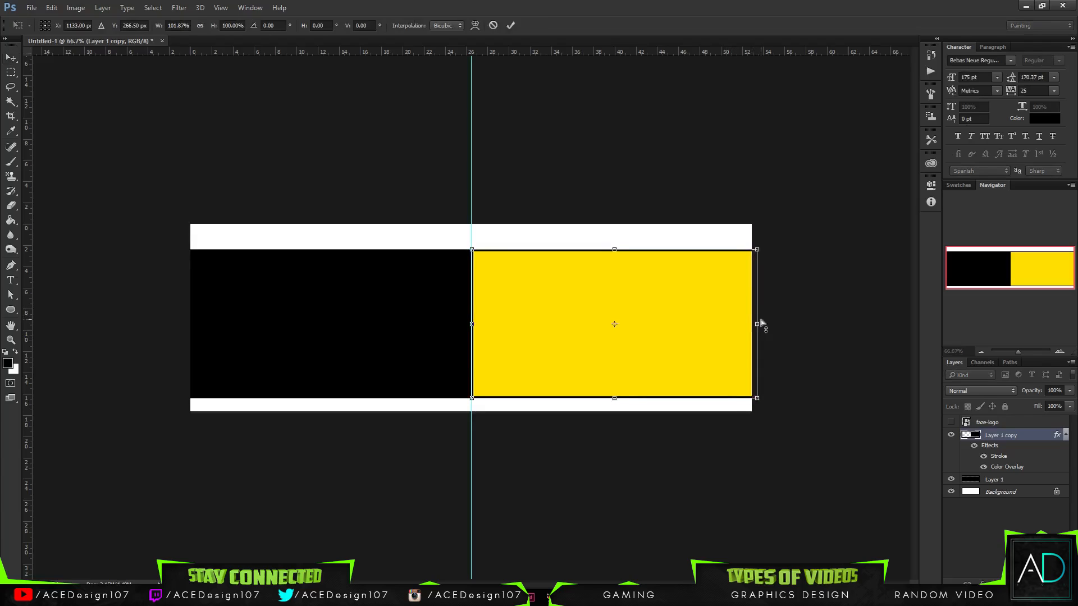
pyautogui.press('Return')
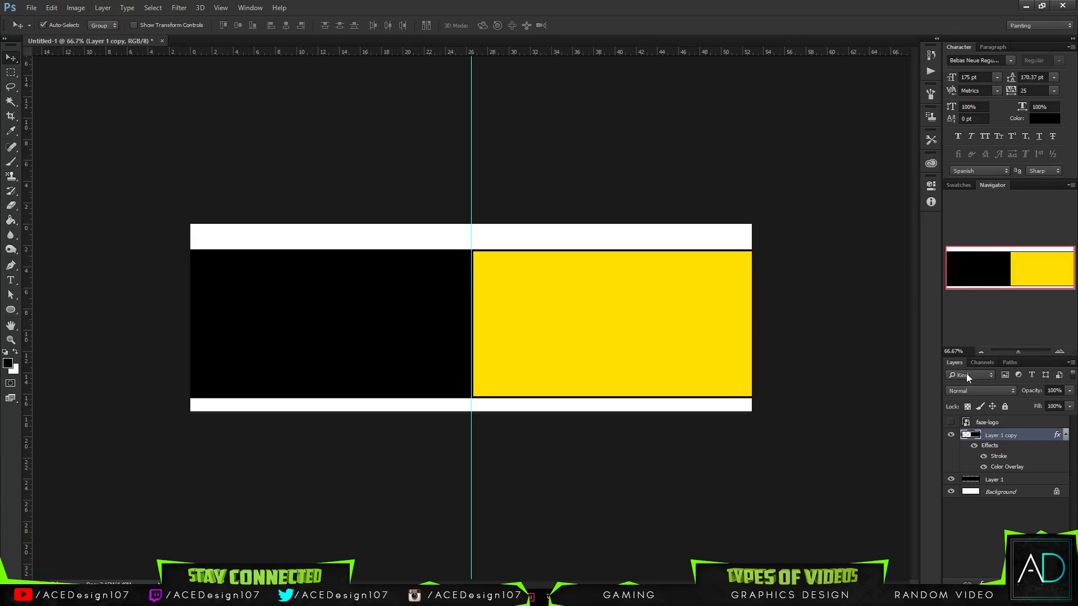
# - Rasterize the layer style of Layer 1 copy and clear the rulers and centre guide from the canvas
pyautogui.rightClick(1013, 437)
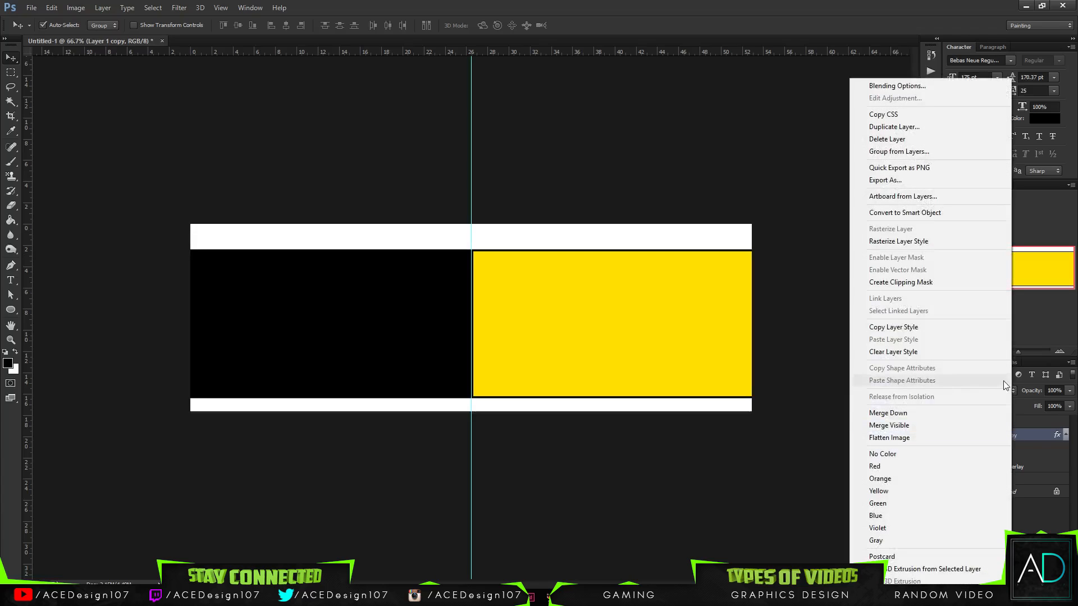
pyautogui.click(932, 241)
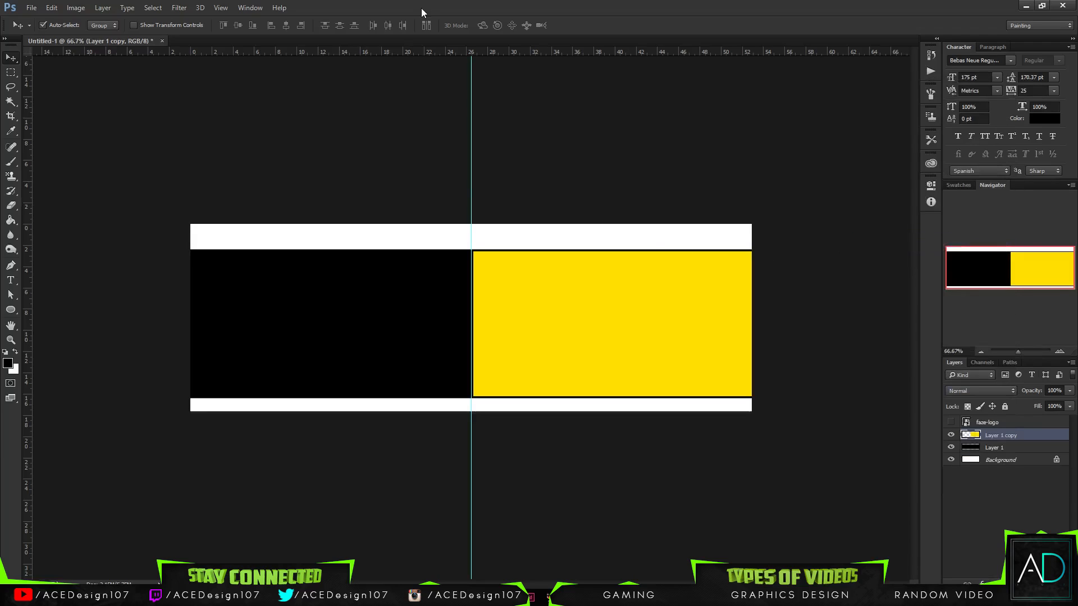
pyautogui.hotkey('ctrl', 'r')
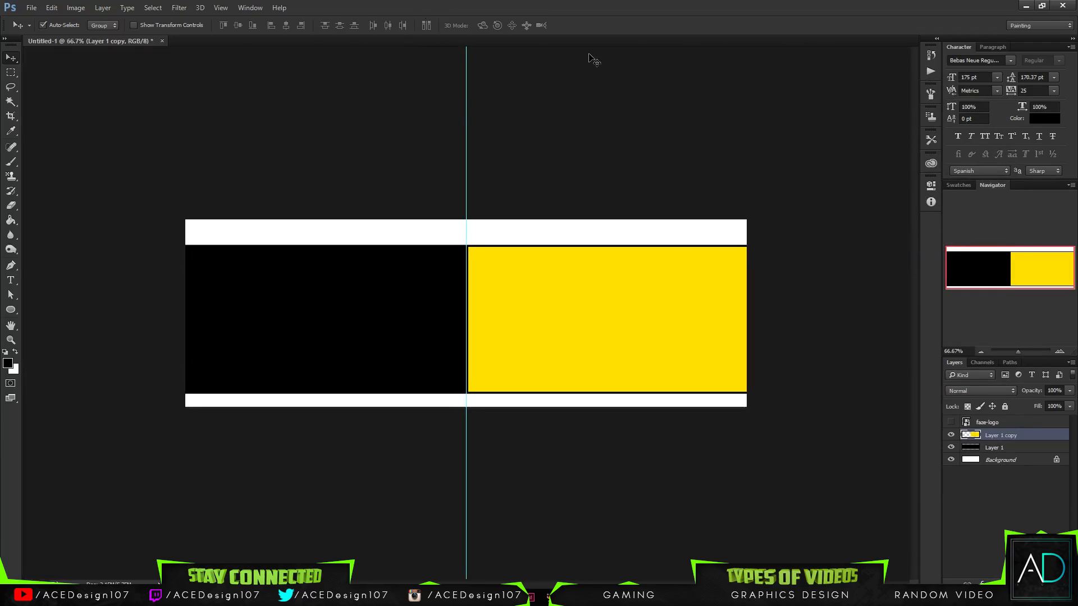
pyautogui.moveTo(467, 120); pyautogui.dragTo(9, 120)
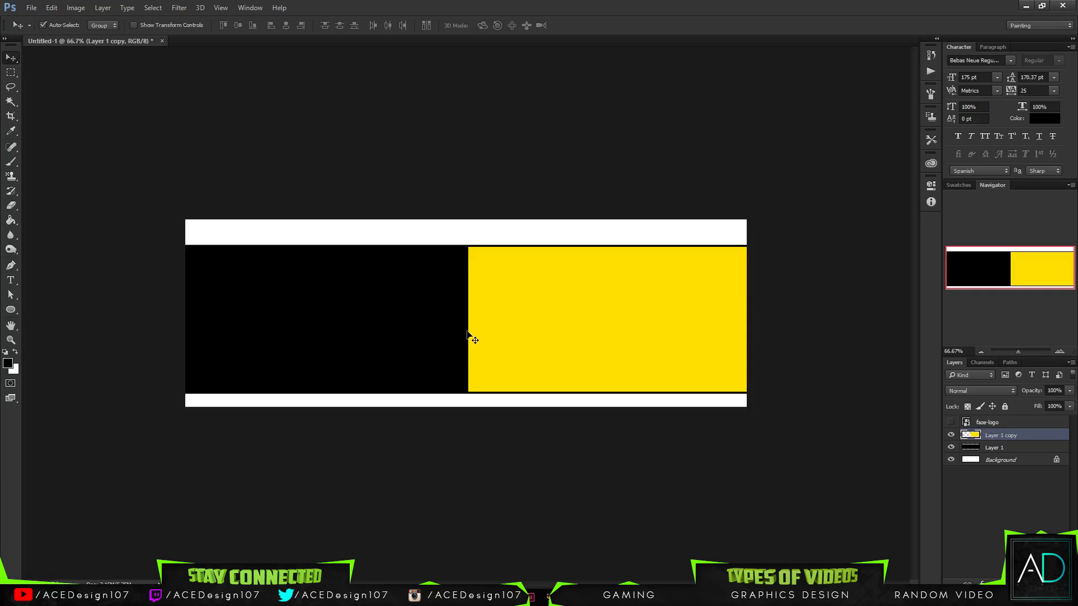
# - Merge Layer 1 copy and Layer 1 into a single black and yellow band layer
pyautogui.keyDown('ctrl'); pyautogui.click(1011, 440); pyautogui.keyUp('ctrl')
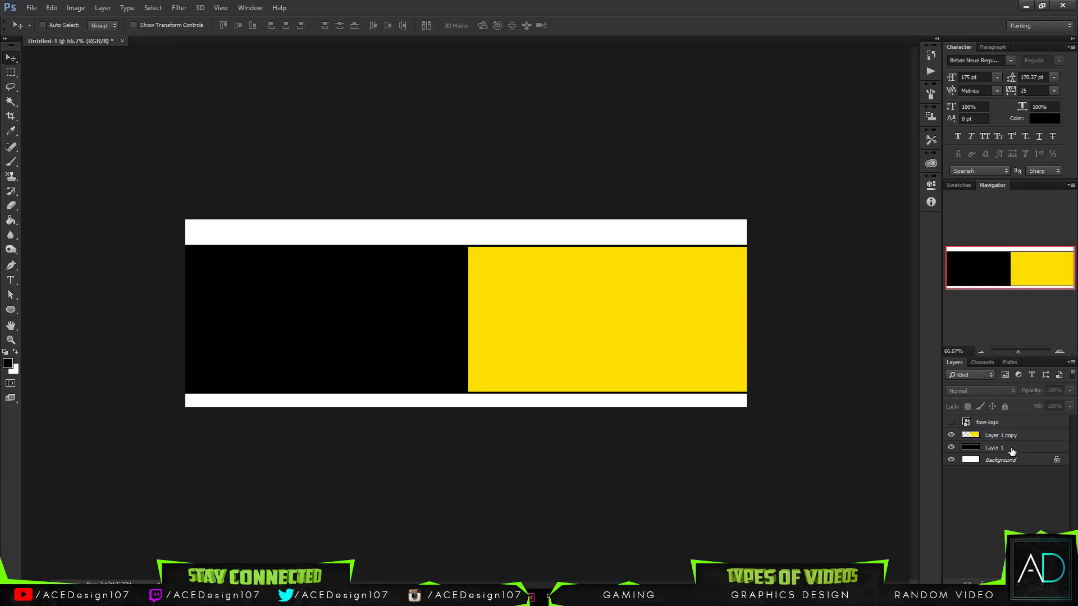
pyautogui.keyDown('ctrl'); pyautogui.click(1012, 449); pyautogui.keyUp('ctrl')
pyautogui.keyDown('ctrl'); pyautogui.click(1015, 438); pyautogui.keyUp('ctrl')
pyautogui.hotkey('ctrl', 'e')
# - Rotate the merged black and yellow band by -5 degrees with Free Transform
pyautogui.hotkey('ctrl', 't')
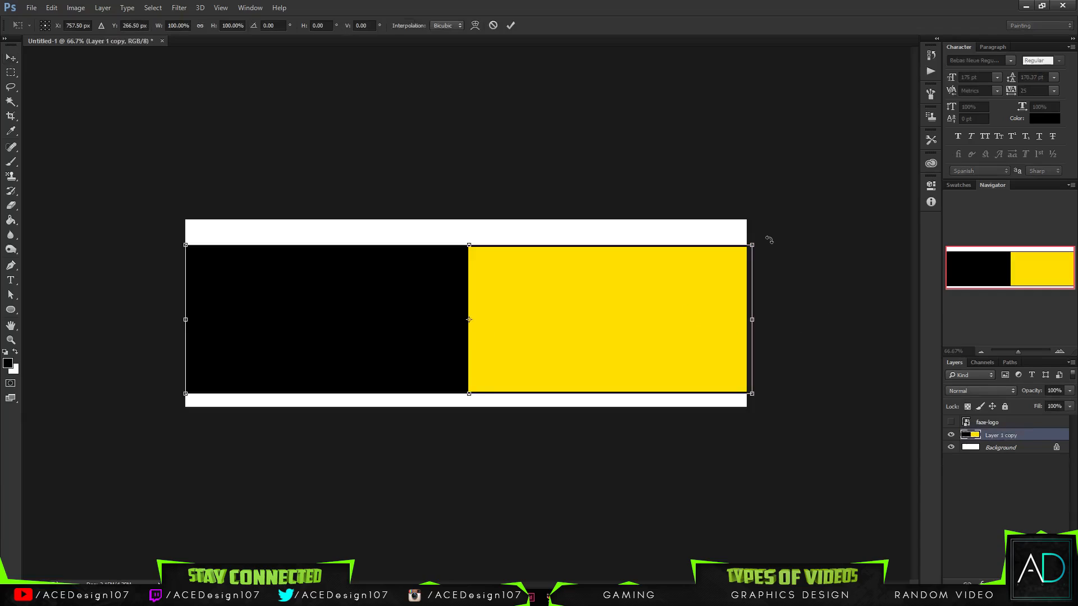
pyautogui.moveTo(766, 231); pyautogui.dragTo(771, 200)
pyautogui.moveTo(286, 25); pyautogui.dragTo(272, 27)
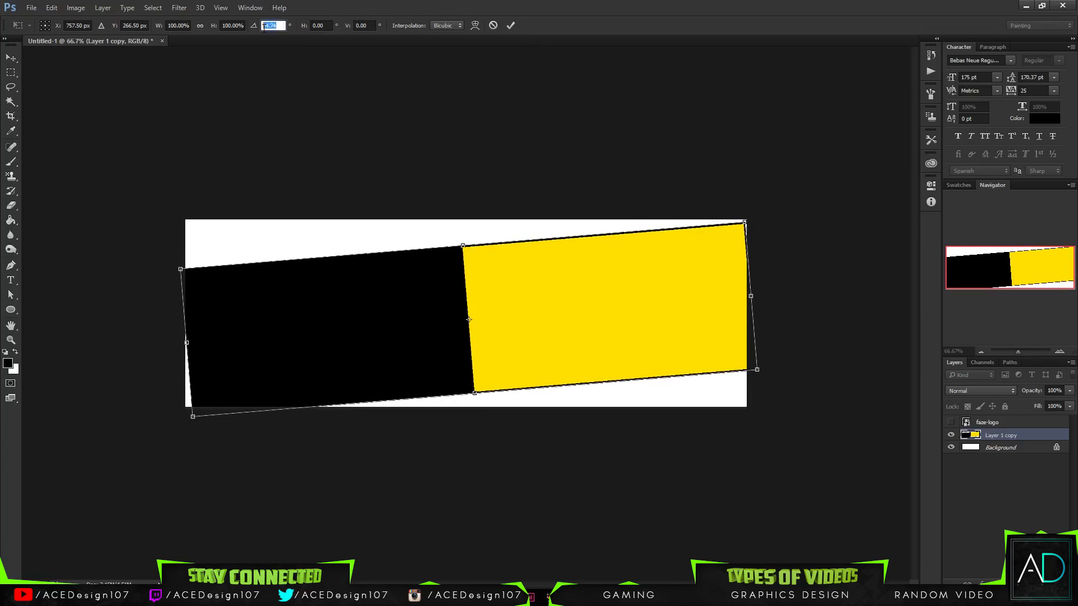
pyautogui.write('-5')
pyautogui.press('Return')
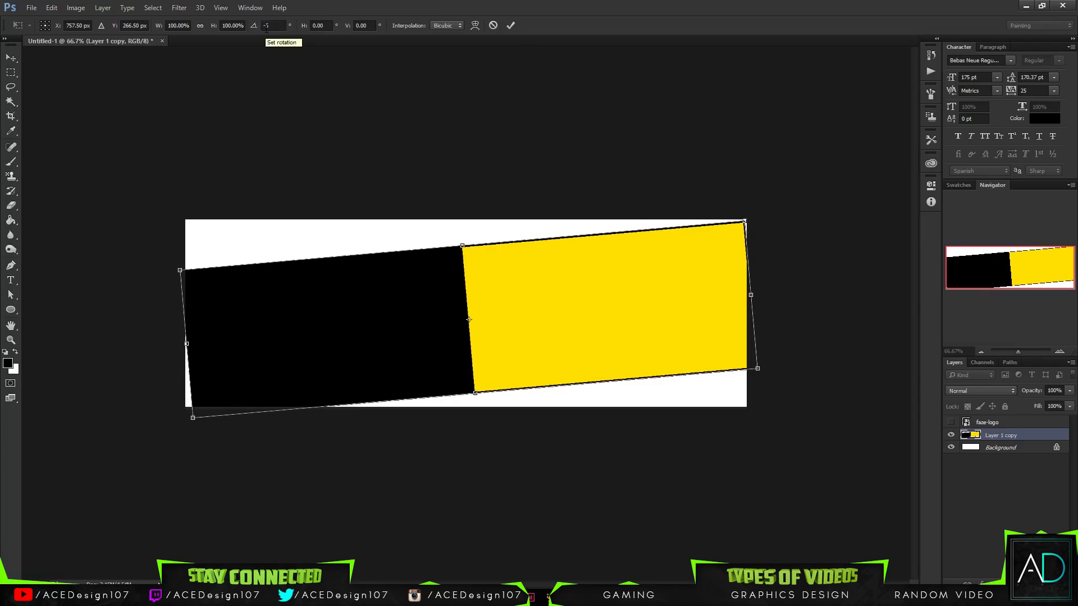
pyautogui.click(511, 25)
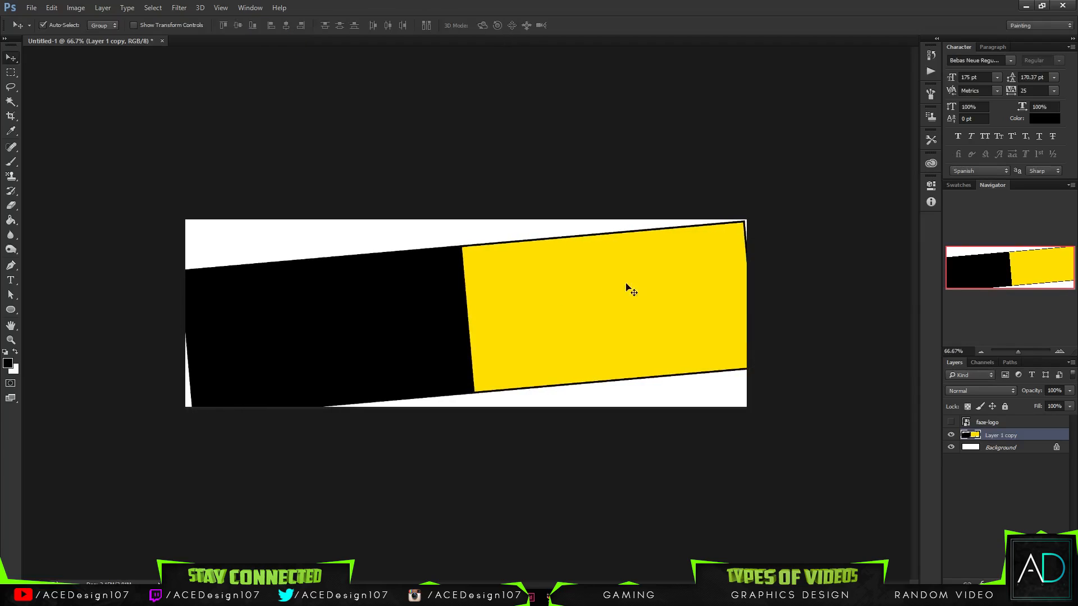
# - Enlarge the tilted black and yellow band proportionally so both of its ends extend past the canvas sides
pyautogui.hotkey('ctrl', 't')
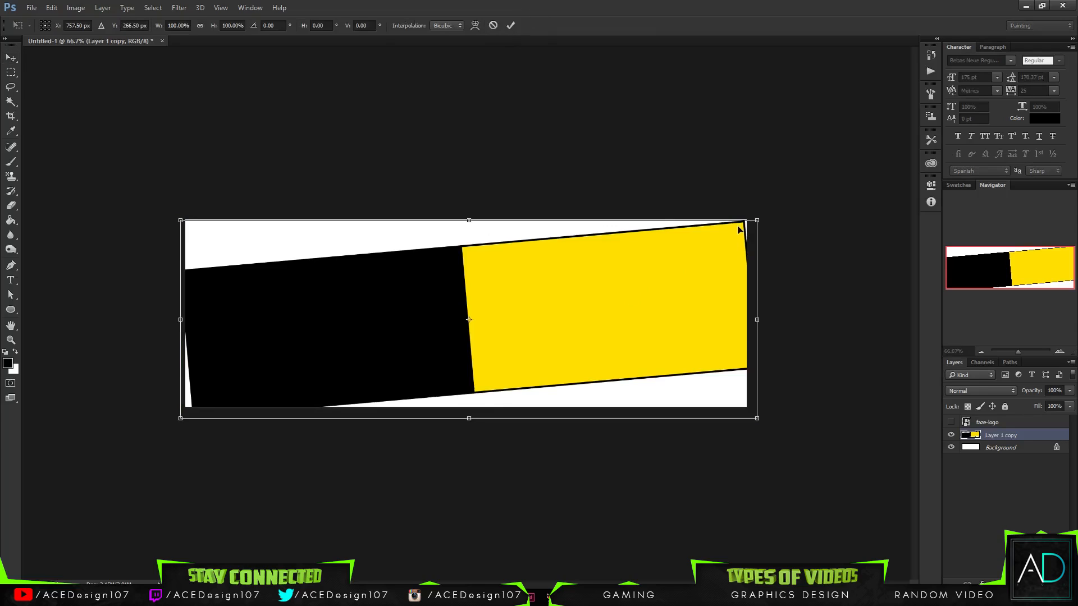
pyautogui.moveTo(755, 221); pyautogui.dragTo(766, 217)
pyautogui.press('Return')
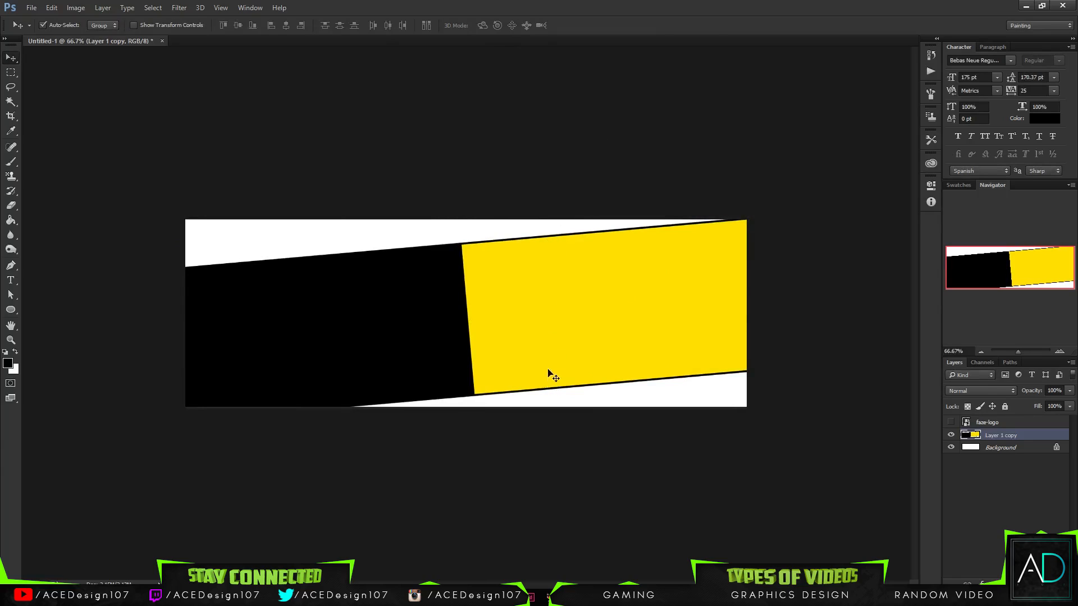
# - Move the tilted band upward so more white canvas shows beneath its lower edge
pyautogui.moveTo(548, 370); pyautogui.dragTo(545, 355)
pyautogui.press('Up')
pyautogui.press('Up')
pyautogui.press('Up')
pyautogui.press('Up')
pyautogui.press('Up')
pyautogui.press('Up')
pyautogui.press('Up')
pyautogui.press('Up')
pyautogui.press('Up')
pyautogui.press('Up')
pyautogui.press('Up')
pyautogui.press('Up')
pyautogui.press('Up')
pyautogui.press('Up')
pyautogui.press('Up')
pyautogui.press('Up')
pyautogui.press('Up')
pyautogui.press('Up')
pyautogui.press('Up')
pyautogui.press('Up')
pyautogui.press('Up')
pyautogui.press('Up')
pyautogui.press('Up')
pyautogui.press('Up')
pyautogui.press('Up')
pyautogui.press('Up')
pyautogui.press('Up')
pyautogui.press('Up')
pyautogui.press('Up')
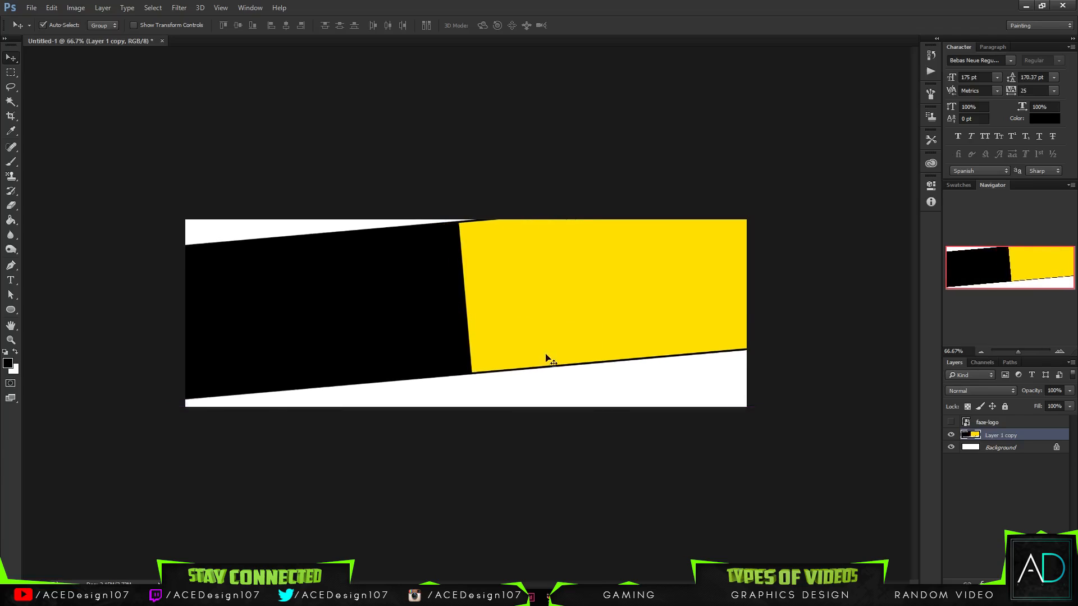
pyautogui.hotkey('ctrl', 't')
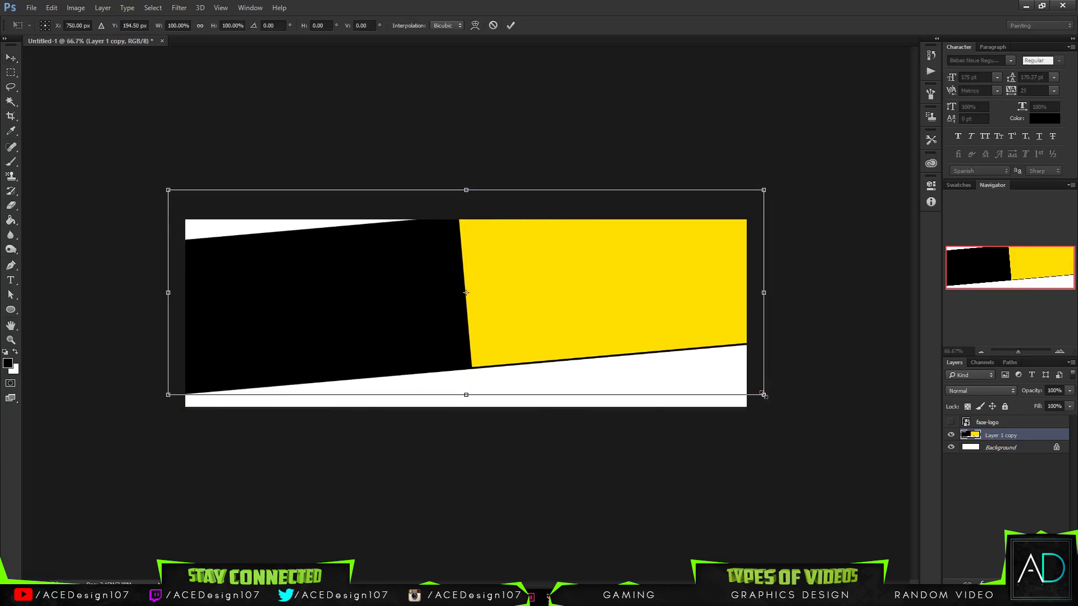
pyautogui.moveTo(763, 395); pyautogui.dragTo(747, 386)
pyautogui.moveTo(746, 292); pyautogui.dragTo(765, 293)
pyautogui.moveTo(181, 293); pyautogui.dragTo(150, 293)
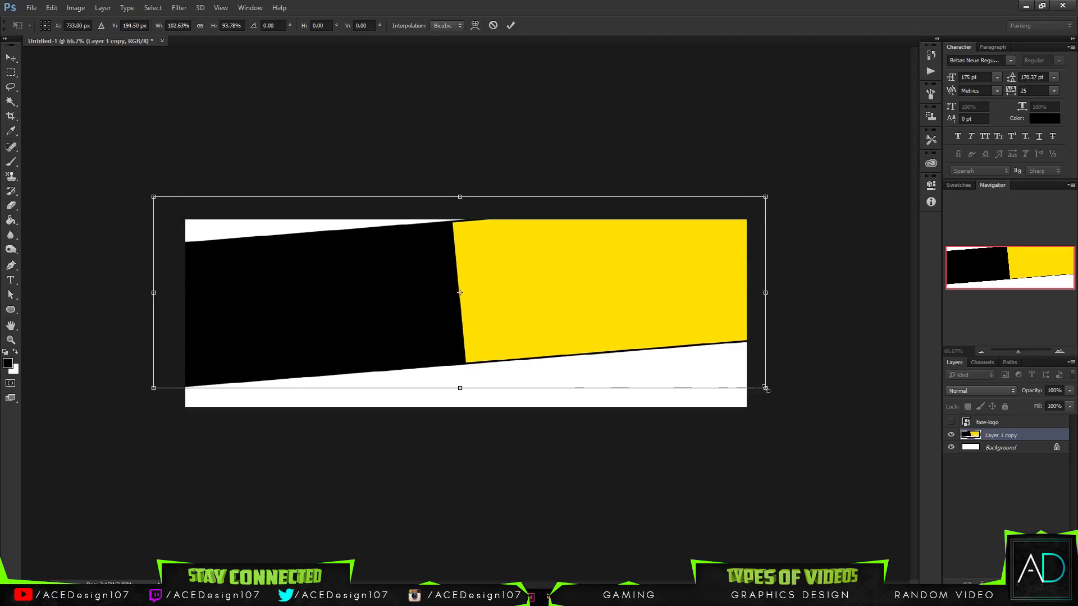
pyautogui.moveTo(766, 388); pyautogui.dragTo(740, 340)
pyautogui.hotkey('ctrl', 'z')
pyautogui.click(493, 26)
pyautogui.hotkey('ctrl', 't')
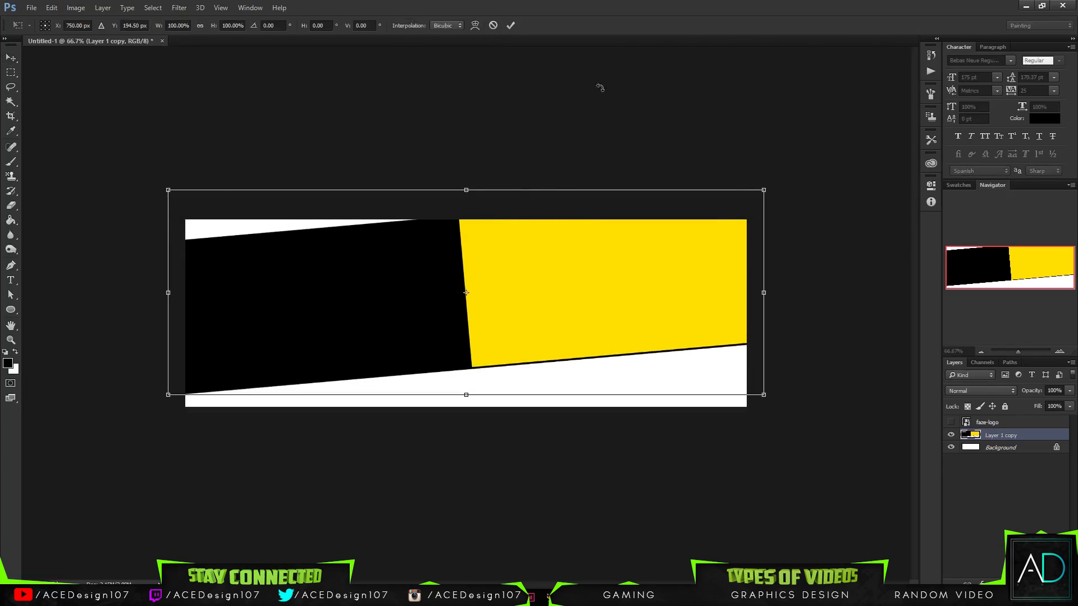
pyautogui.click(493, 26)
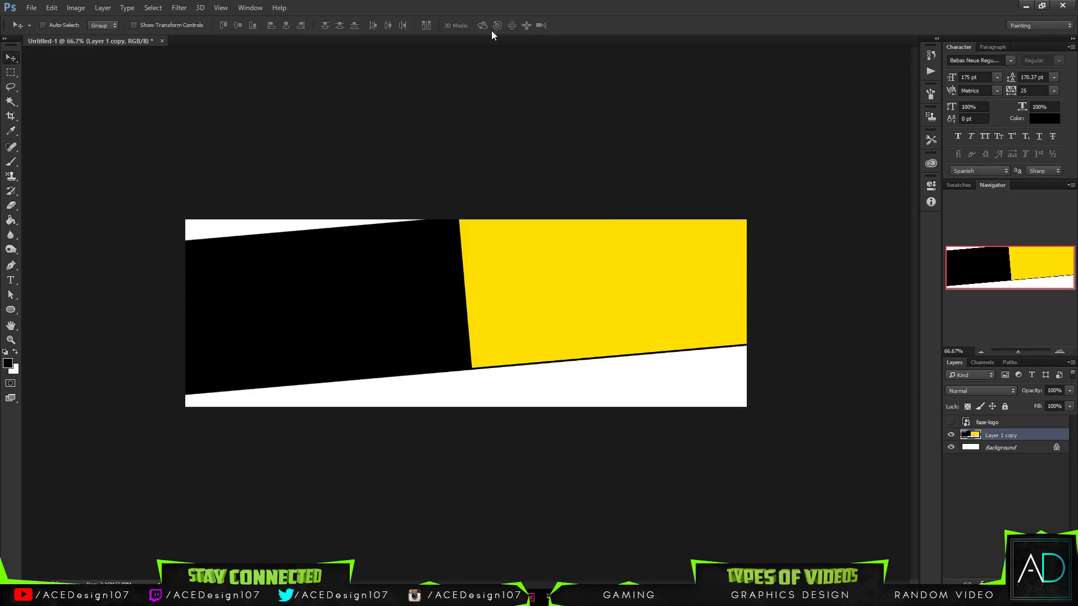
# - Nudge the tilted band slightly down on the canvas
pyautogui.press('Up')
pyautogui.press('Down')
pyautogui.press('Down')
pyautogui.press('Down')
pyautogui.press('Down')
pyautogui.press('Down')
pyautogui.press('Down')
pyautogui.press('Down')
pyautogui.press('Down')
pyautogui.press('Down')
pyautogui.press('Down')
pyautogui.press('Down')
pyautogui.press('Down')
pyautogui.press('Down')
pyautogui.press('Down')
pyautogui.press('Down')
pyautogui.press('Down')
pyautogui.press('Down')
pyautogui.press('Down')
pyautogui.press('Down')
pyautogui.press('Down')
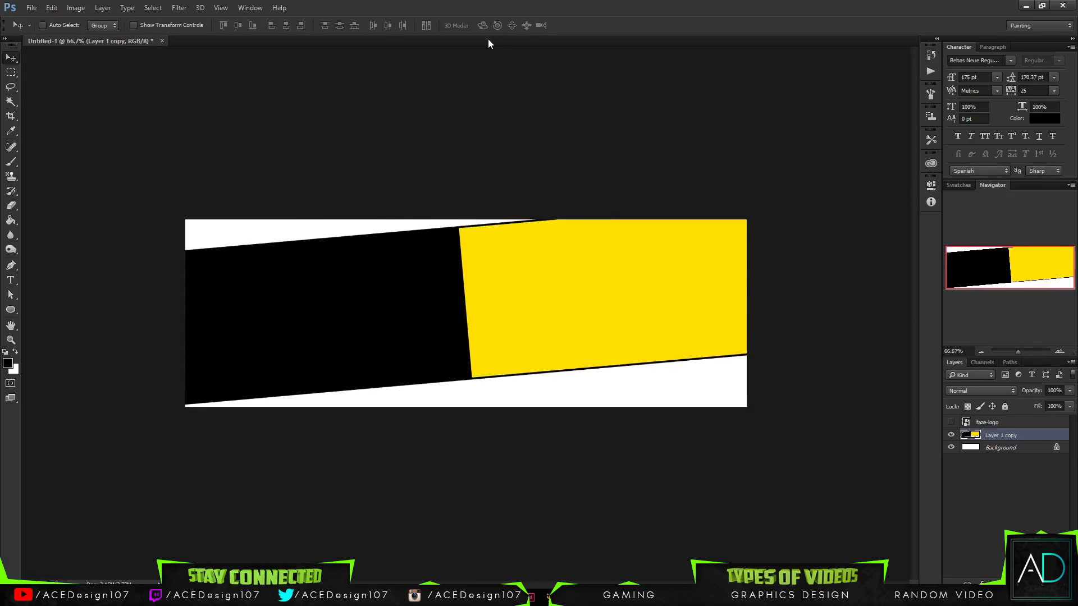
# - Undo the band's moves, enlargement and rotation, back to the horizontal merged band
pyautogui.hotkey('ctrl', 'alt', 'z')
pyautogui.hotkey('ctrl', 'alt', 'z')
pyautogui.hotkey('ctrl', 'alt', 'z')
pyautogui.hotkey('ctrl', 'alt', 'z')
pyautogui.hotkey('ctrl', 'alt', 'z')
pyautogui.hotkey('ctrl', 'alt', 'z')
pyautogui.hotkey('ctrl', 'alt', 'z')
pyautogui.hotkey('ctrl', 'alt', 'z')
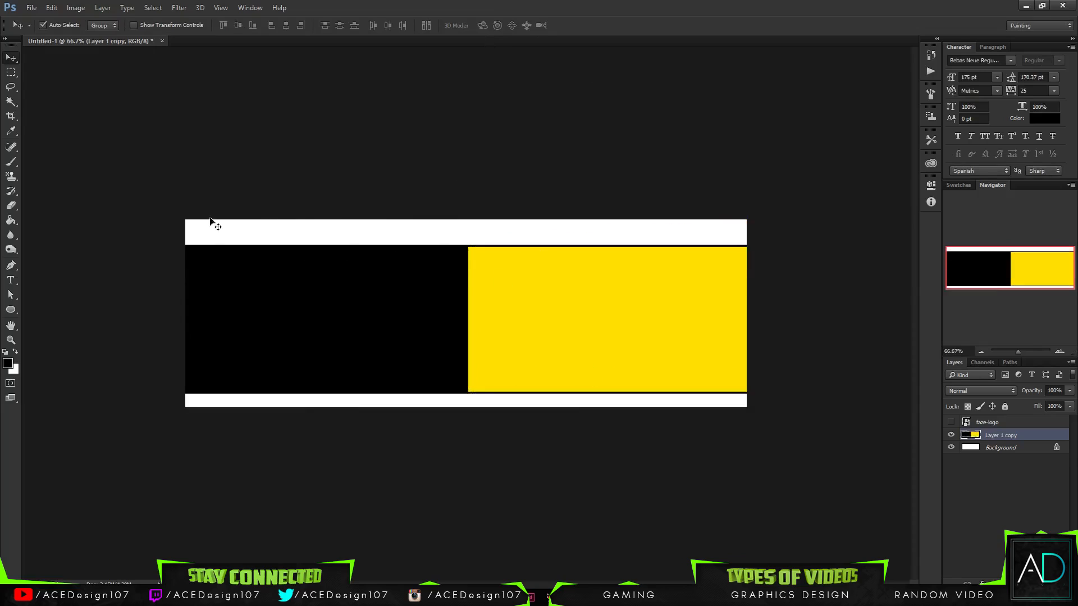
# - Delete a thin full-width horizontal strip across the middle of the band on Layer 1 copy, then clear the selection
pyautogui.press('m')
pyautogui.moveTo(801, 304); pyautogui.dragTo(836, 290)
pyautogui.click(128, 336)
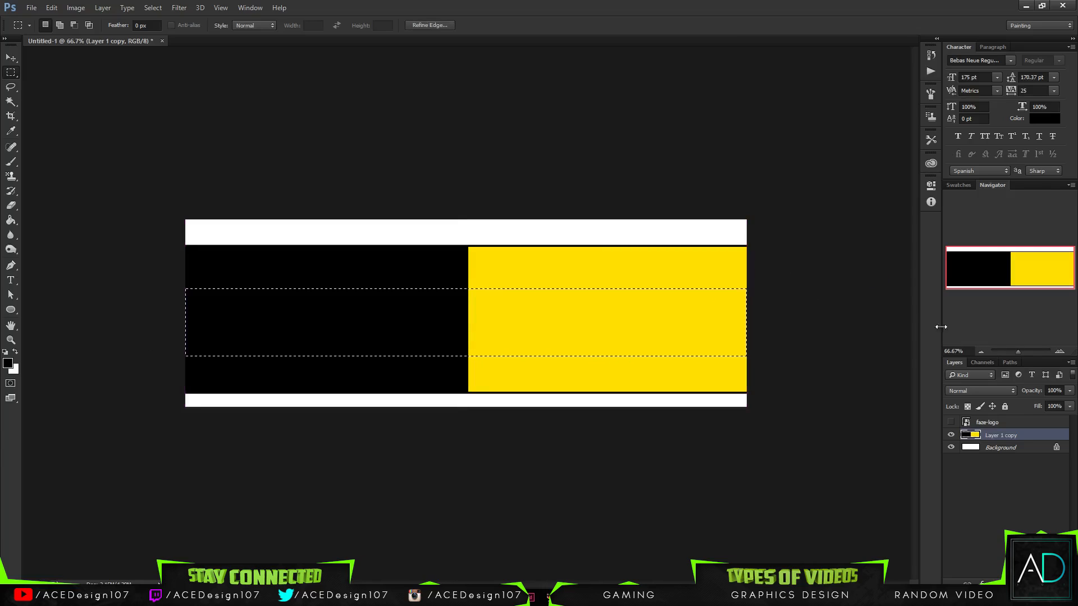
pyautogui.click(803, 334)
pyautogui.moveTo(751, 298); pyautogui.dragTo(78, 329)
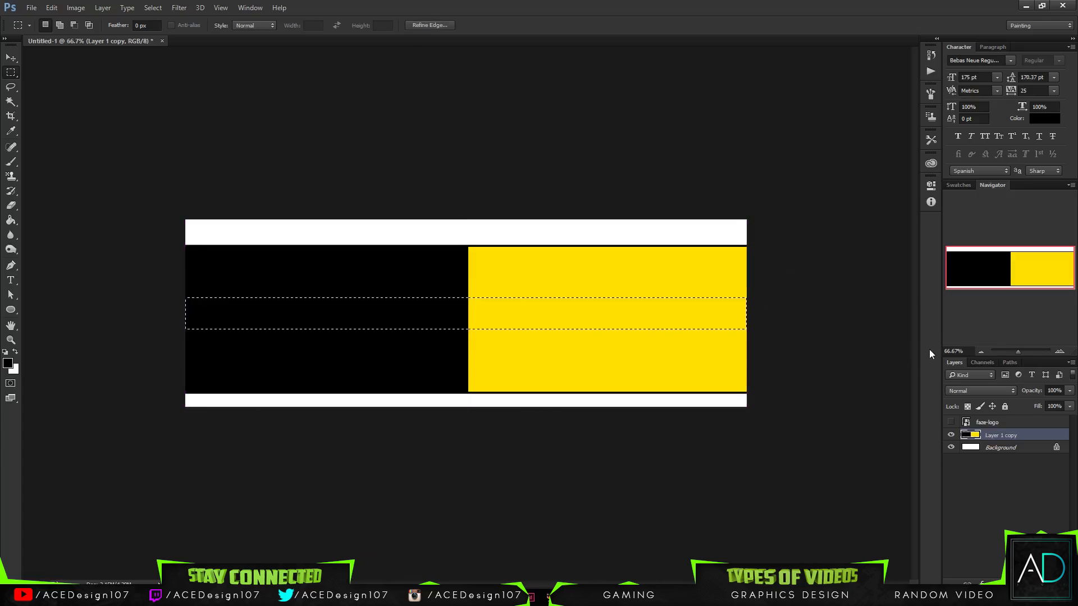
pyautogui.press('Delete')
pyautogui.hotkey('ctrl', 'd')
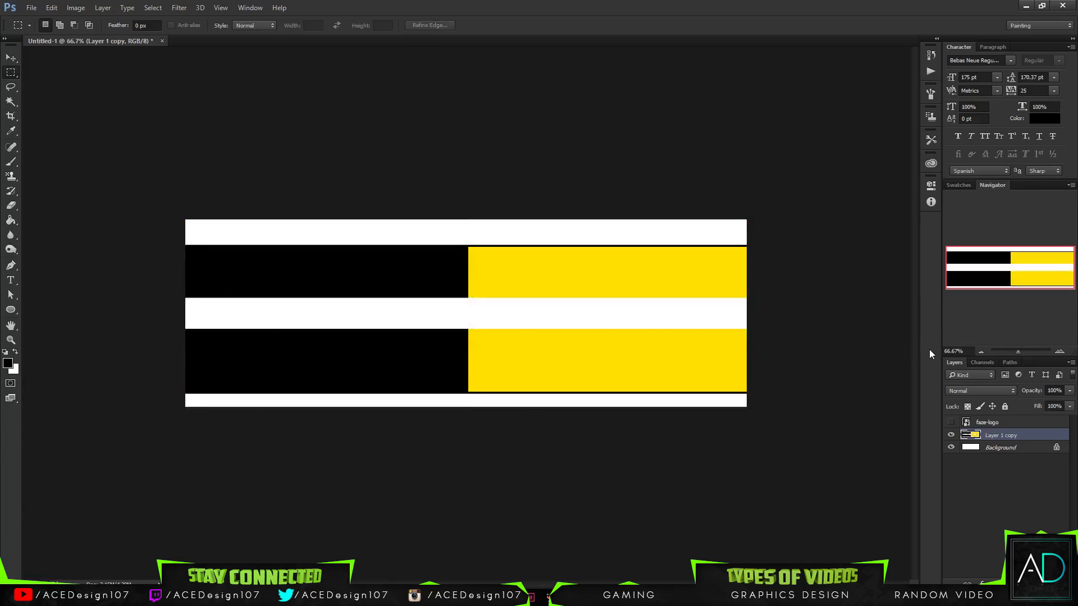
# - Select the lower black and yellow pieces with the Magic Wand, then cut and paste them onto a new layer
pyautogui.keyDown('ctrl'); pyautogui.click(968, 436); pyautogui.keyUp('ctrl')
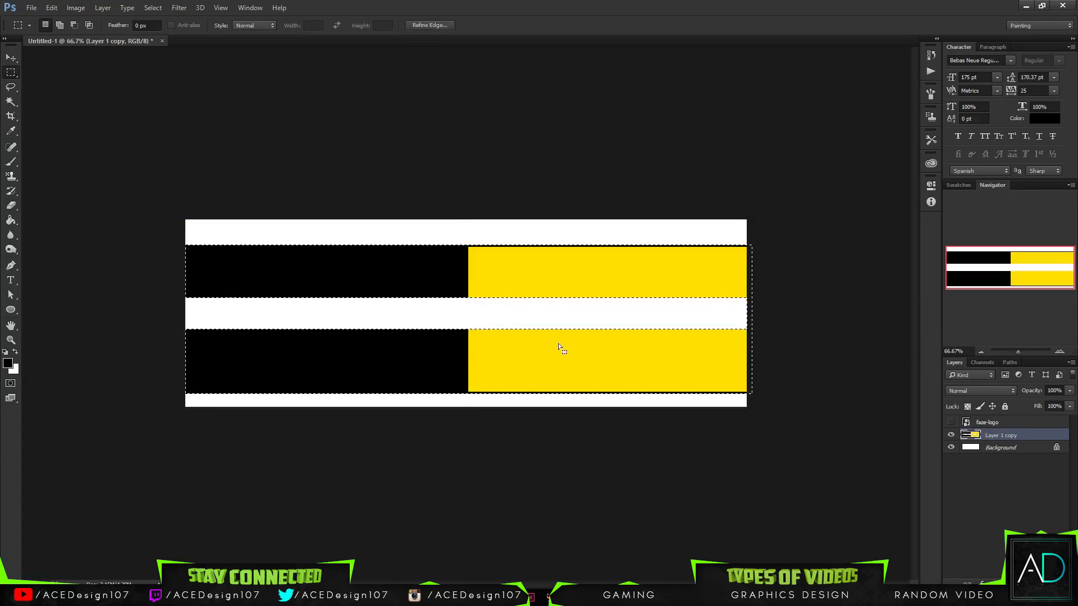
pyautogui.hotkey('ctrl', 'd')
pyautogui.press('w')
pyautogui.click(298, 356)
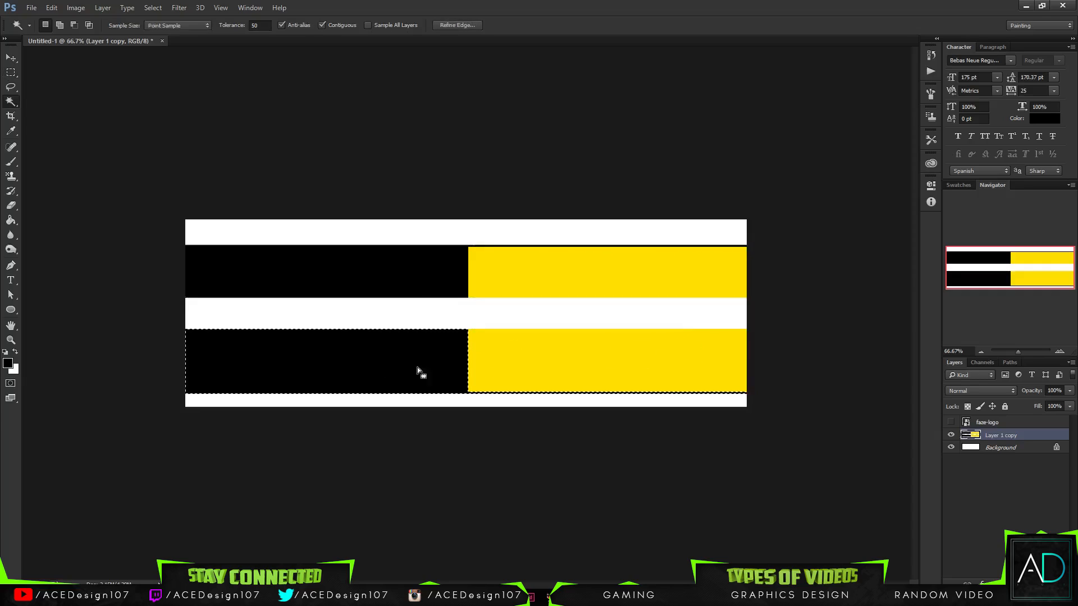
pyautogui.keyDown('shift'); pyautogui.click(485, 371); pyautogui.keyUp('shift')
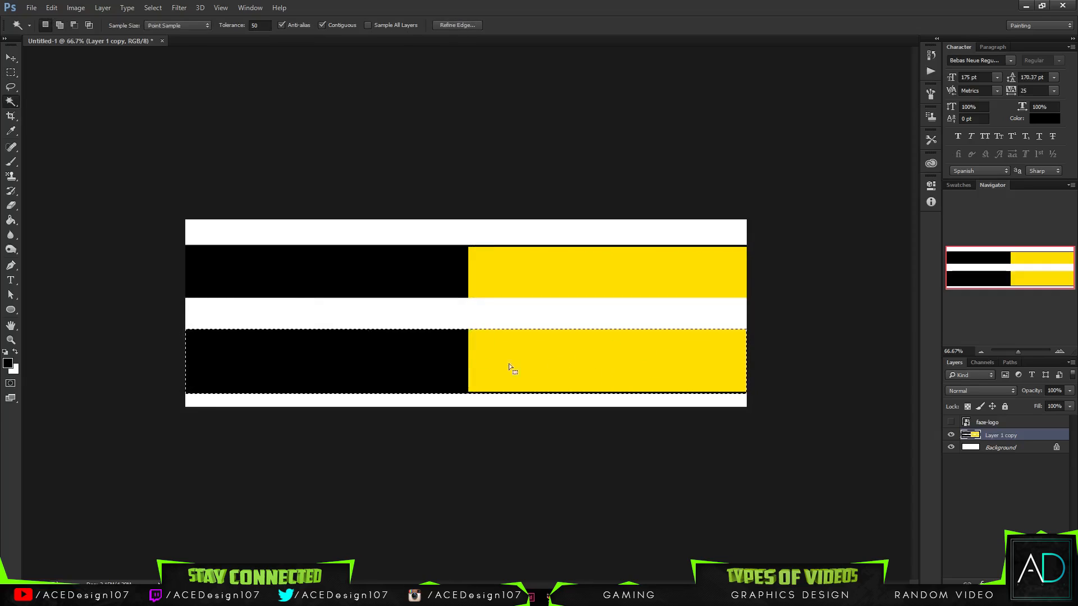
pyautogui.hotkey('ctrl', 'x')
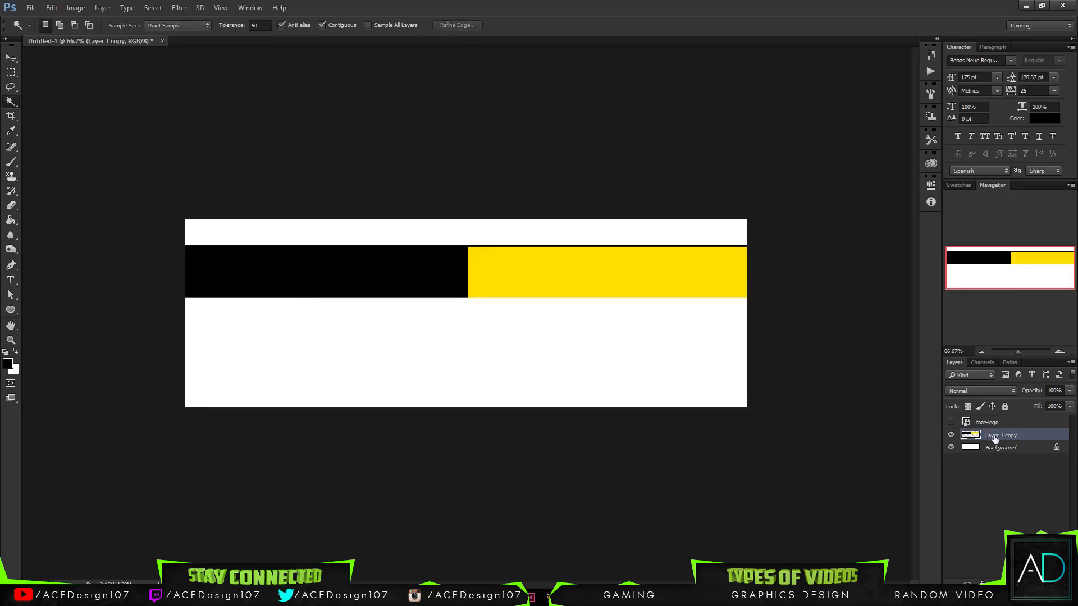
pyautogui.hotkey('ctrl', 'v')
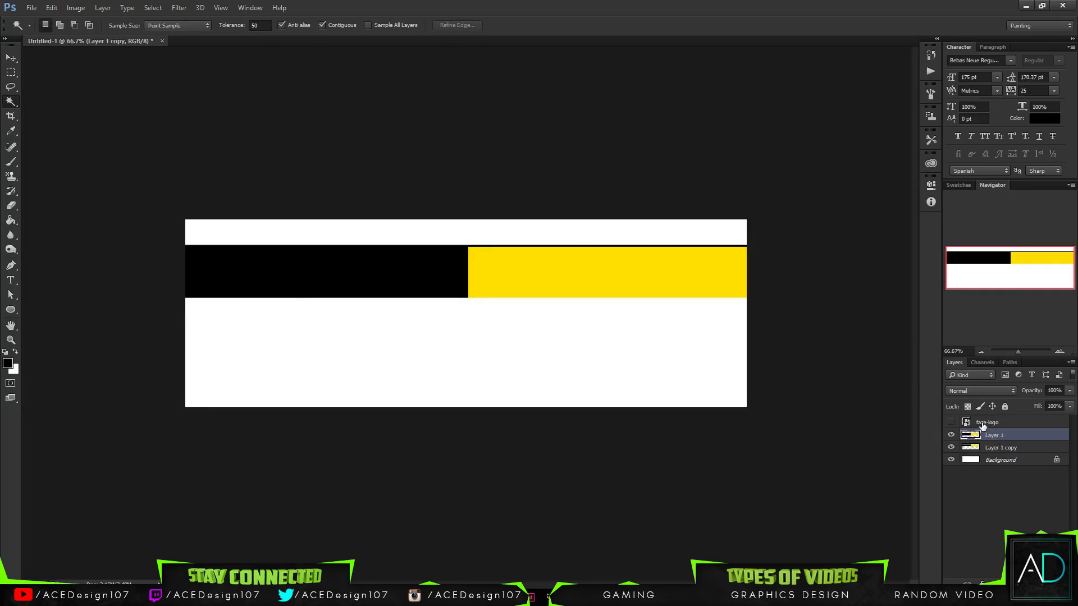
# - Move the pasted lower strip up to close the gap and merge Layer 1 with Layer 1 copy
pyautogui.press('v')
pyautogui.moveTo(574, 297); pyautogui.dragTo(571, 315)
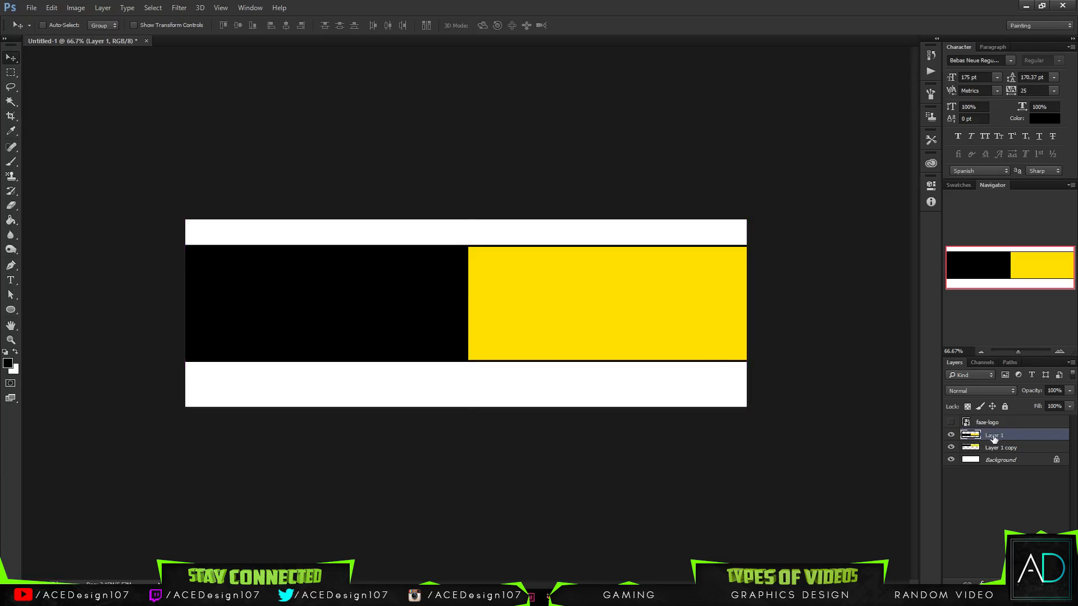
pyautogui.keyDown('shift'); pyautogui.click(997, 447); pyautogui.keyUp('shift')
pyautogui.hotkey('ctrl', 'e')
pyautogui.hotkey('ctrl', 't')
pyautogui.moveTo(782, 244); pyautogui.dragTo(675, 147)
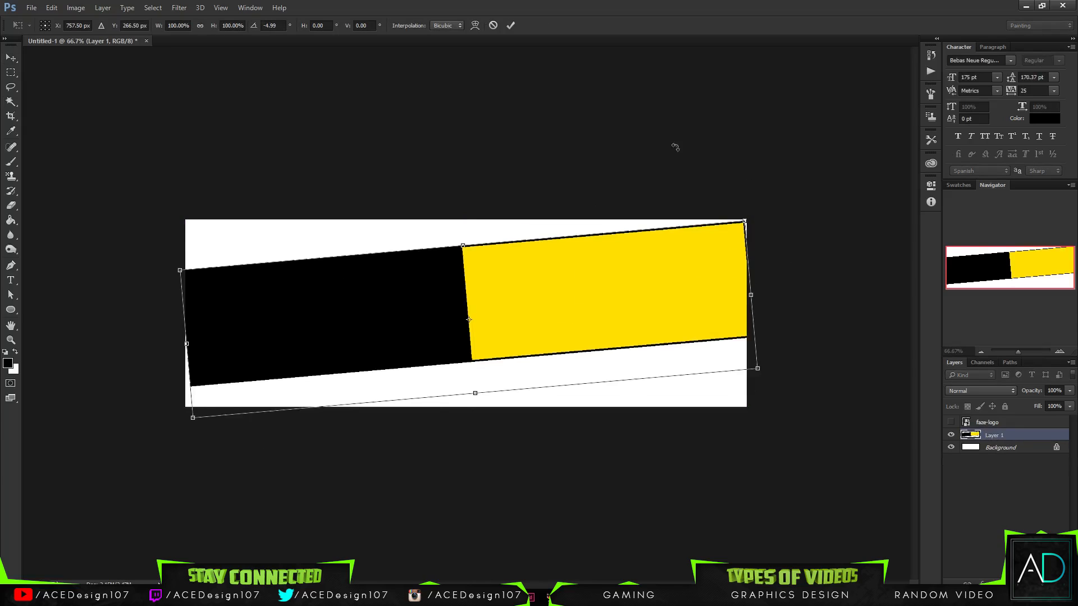
pyautogui.click(494, 25)
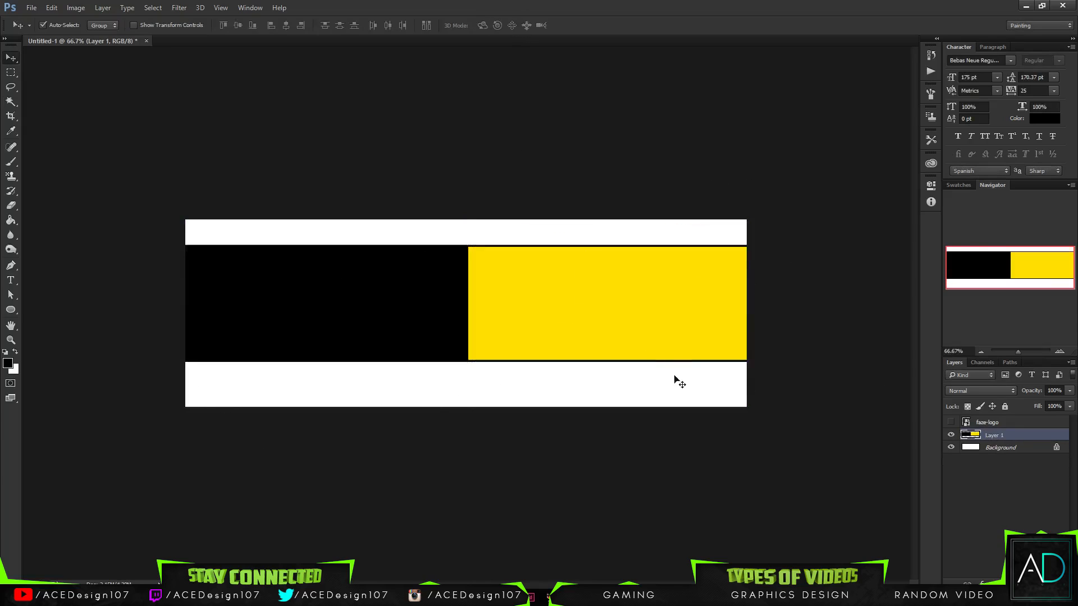
pyautogui.press('m')
pyautogui.moveTo(792, 496); pyautogui.dragTo(132, 358)
pyautogui.hotkey('ctrl', 'd')
pyautogui.hotkey('ctrl', 't')
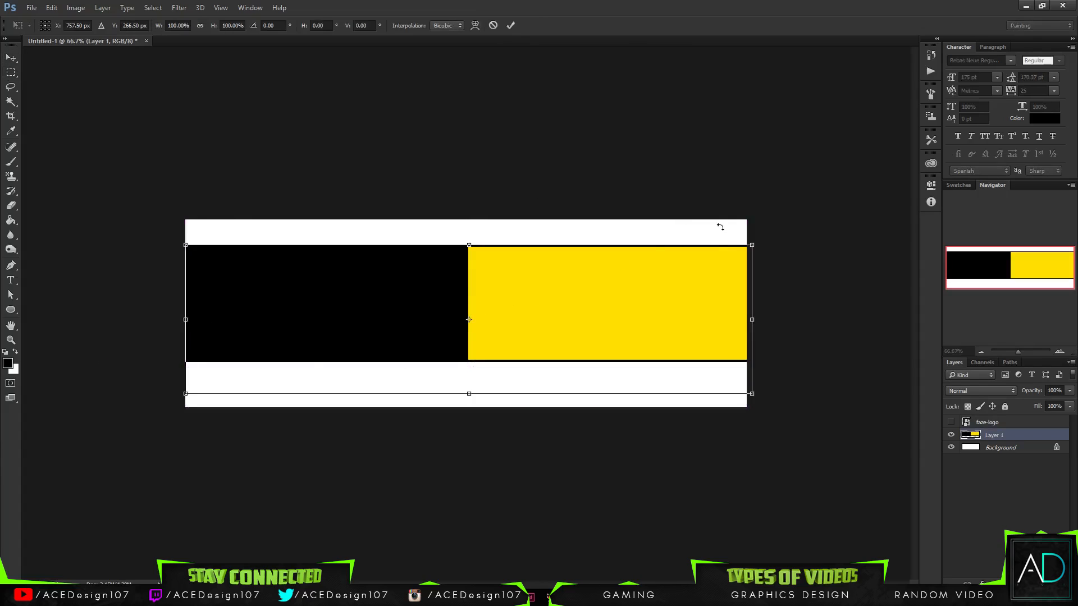
pyautogui.press('Escape')
# - Rotate the narrowed band on Layer 1 by -5 degrees with Free Transform
pyautogui.hotkey('ctrl', 't')
pyautogui.click(276, 26)
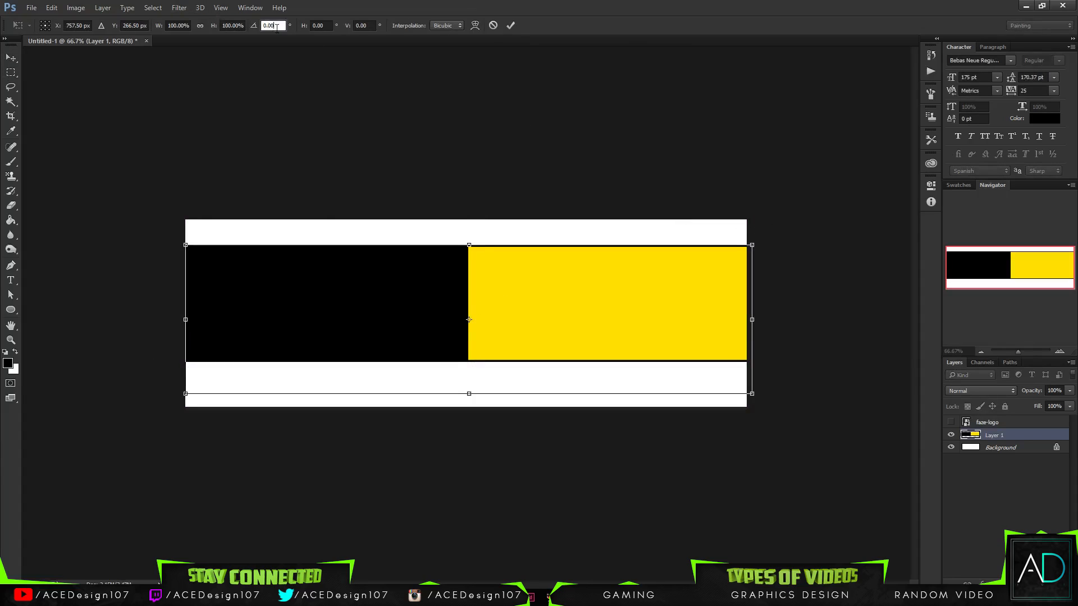
pyautogui.write('-5')
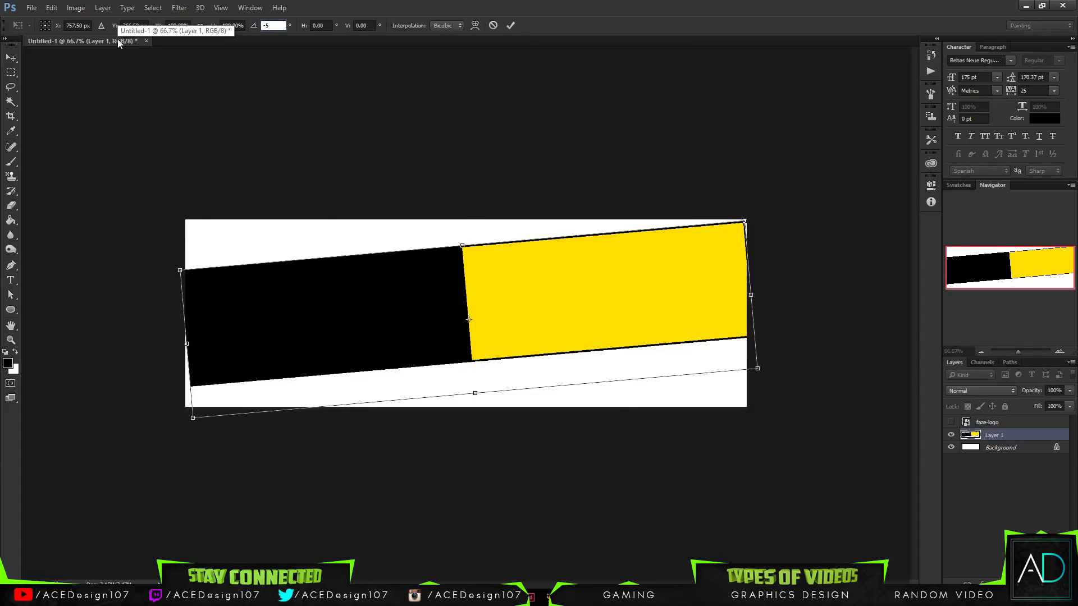
pyautogui.press('Return')
# - Enlarge the tilted band slightly past both canvas sides and nudge it upward
pyautogui.hotkey('ctrl', 't')
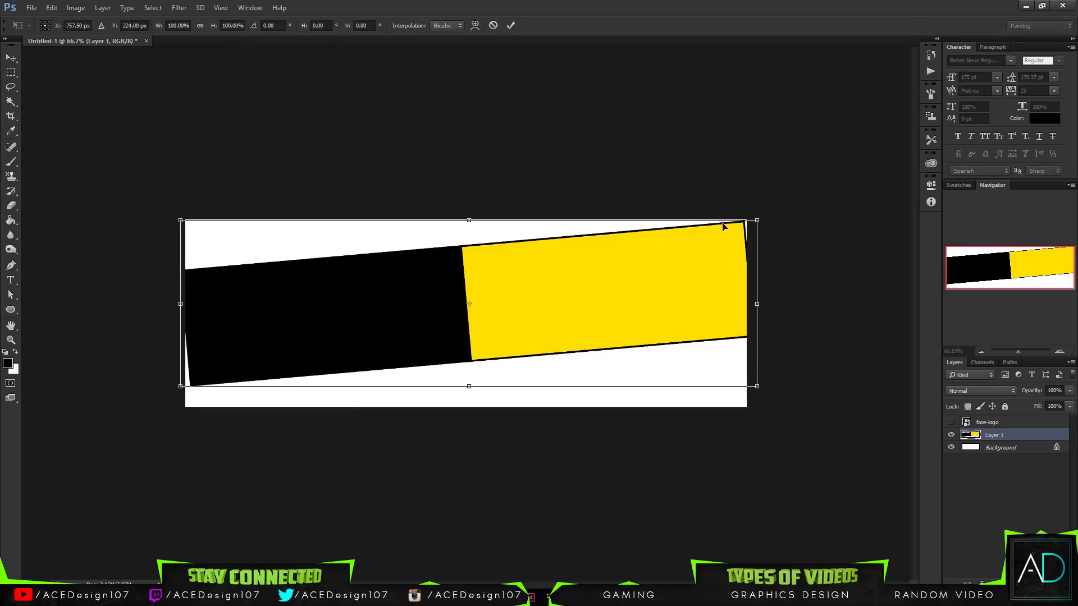
pyautogui.moveTo(753, 220); pyautogui.dragTo(760, 218)
pyautogui.press('Return')
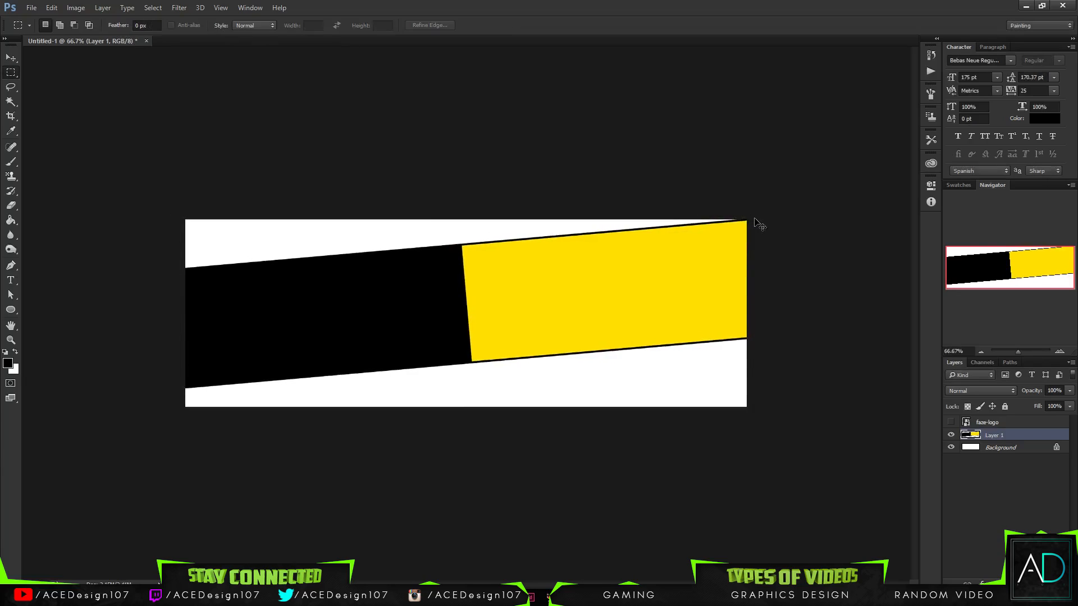
pyautogui.press('v')
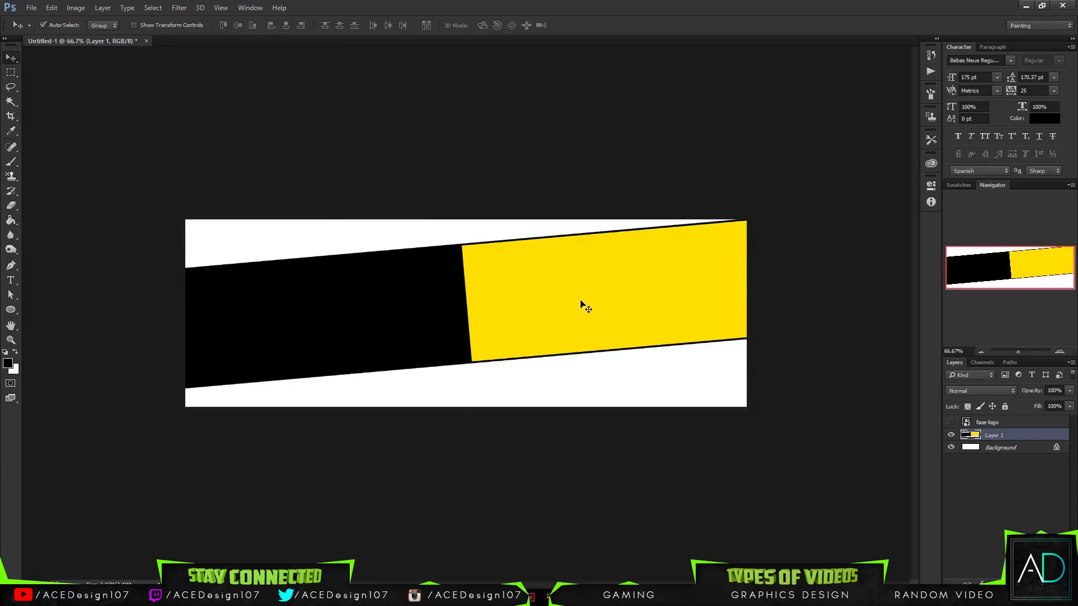
pyautogui.press('Up')
pyautogui.hotkey('shift', 'Up')
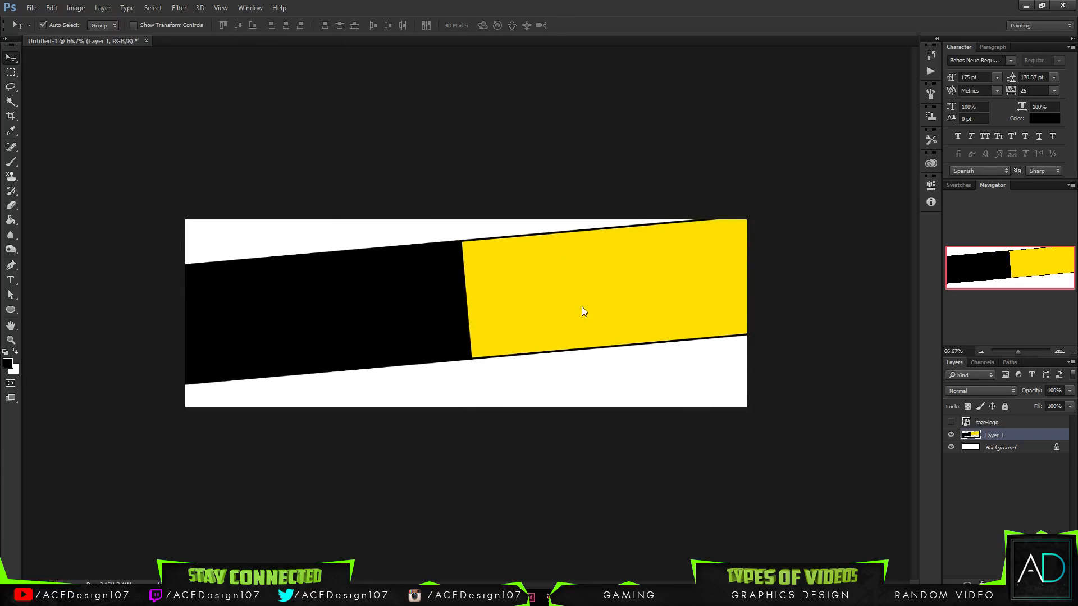
# - Undo the nudges, enlargement and -5 degree rotation of the narrowed band
pyautogui.hotkey('ctrl', 'z')
pyautogui.hotkey('ctrl', 'z')
pyautogui.hotkey('ctrl', 'z')
pyautogui.hotkey('ctrl', 'alt', 'z')
pyautogui.hotkey('ctrl', 'alt', 'z')
pyautogui.hotkey('ctrl', 'alt', 'z')
pyautogui.hotkey('ctrl', 'alt', 'z')
pyautogui.hotkey('ctrl', 'alt', 'z')
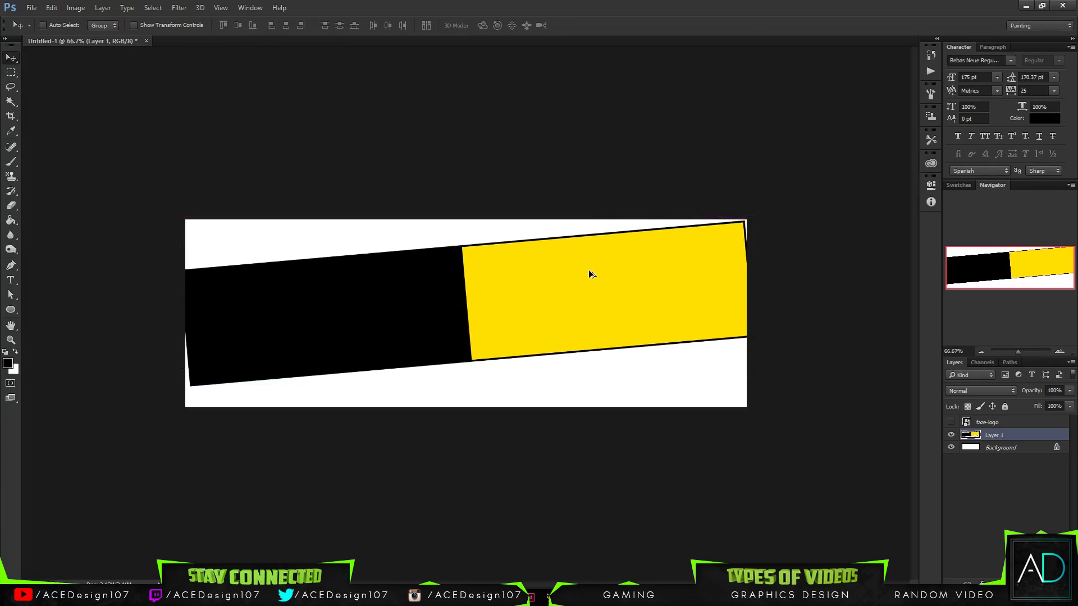
# - Enlarge the horizontal band on Layer 1 slightly about its centre so both ends extend past the canvas sides
pyautogui.hotkey('ctrl', 't')
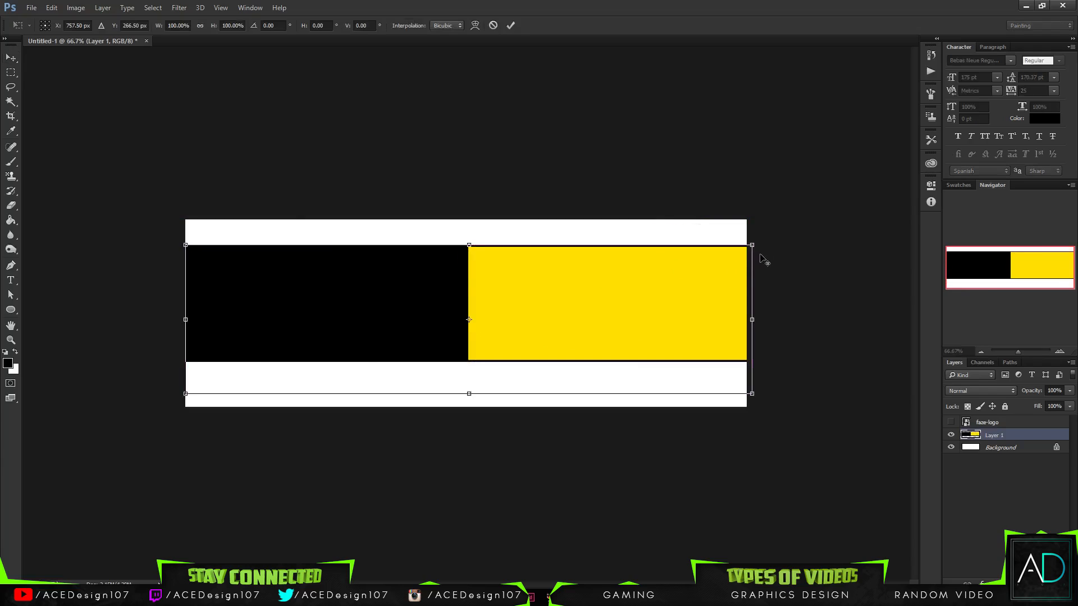
pyautogui.moveTo(756, 248); pyautogui.dragTo(765, 244)
pyautogui.press('Return')
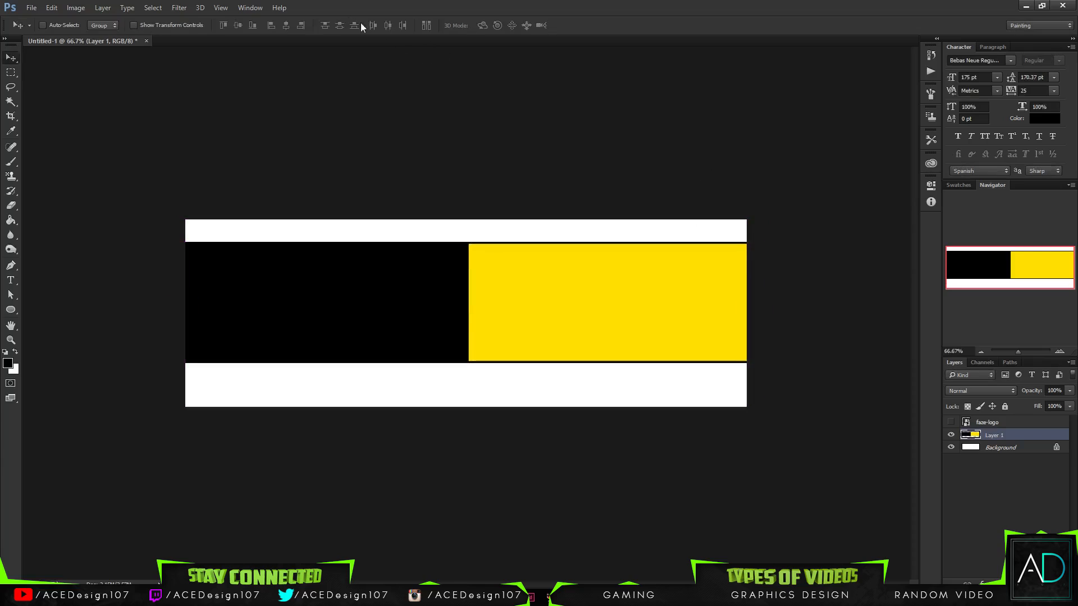
# - Rotate the enlarged band on Layer 1 by -5 degrees with Free Transform
pyautogui.hotkey('ctrl', 't')
pyautogui.click(268, 25)
pyautogui.write('-5')
pyautogui.press('Return')
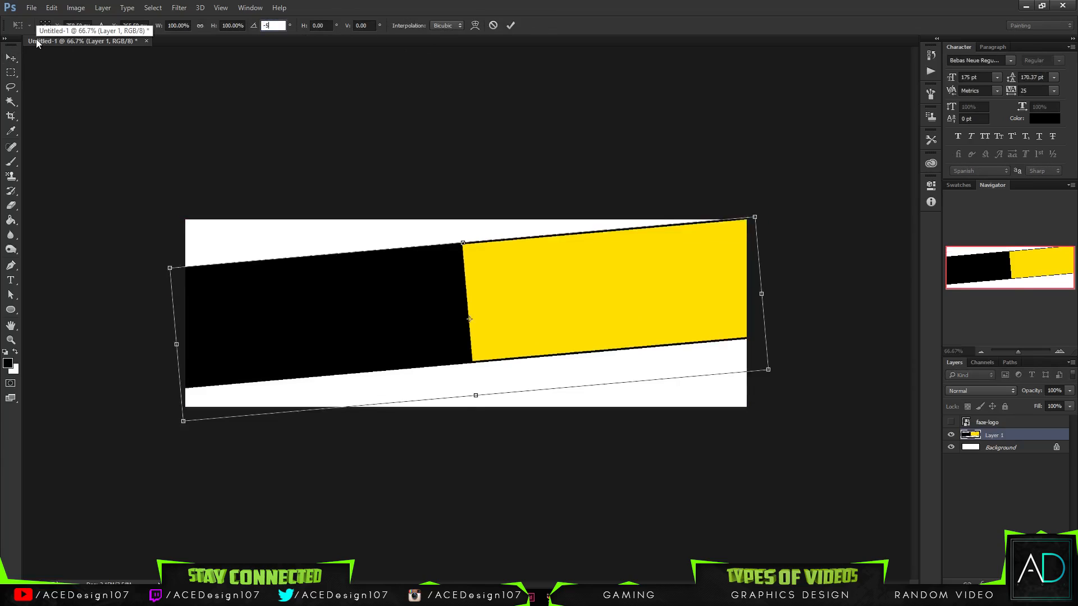
pyautogui.press('Return')
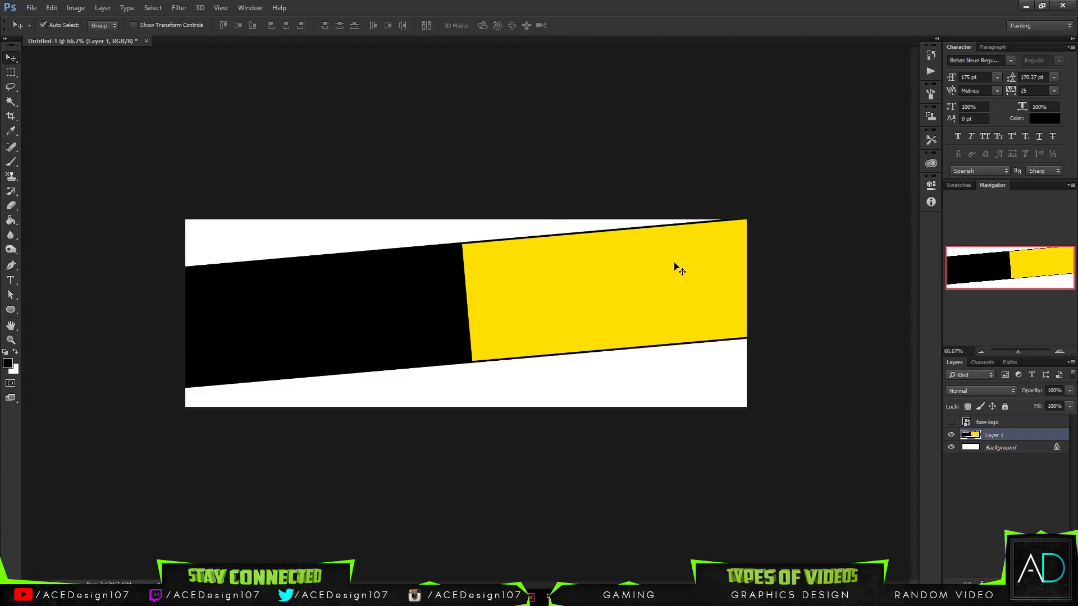
# - Nudge the tilted band slightly upward so the yellow end's upper corner runs past the canvas's upper edge
pyautogui.press('Up')
pyautogui.press('Up')
pyautogui.press('Up')
pyautogui.press('Up')
pyautogui.press('Up')
pyautogui.press('Up')
pyautogui.press('Up')
pyautogui.press('Up')
pyautogui.press('Up')
pyautogui.press('Up')
pyautogui.press('Up')
pyautogui.press('Up')
pyautogui.press('Up')
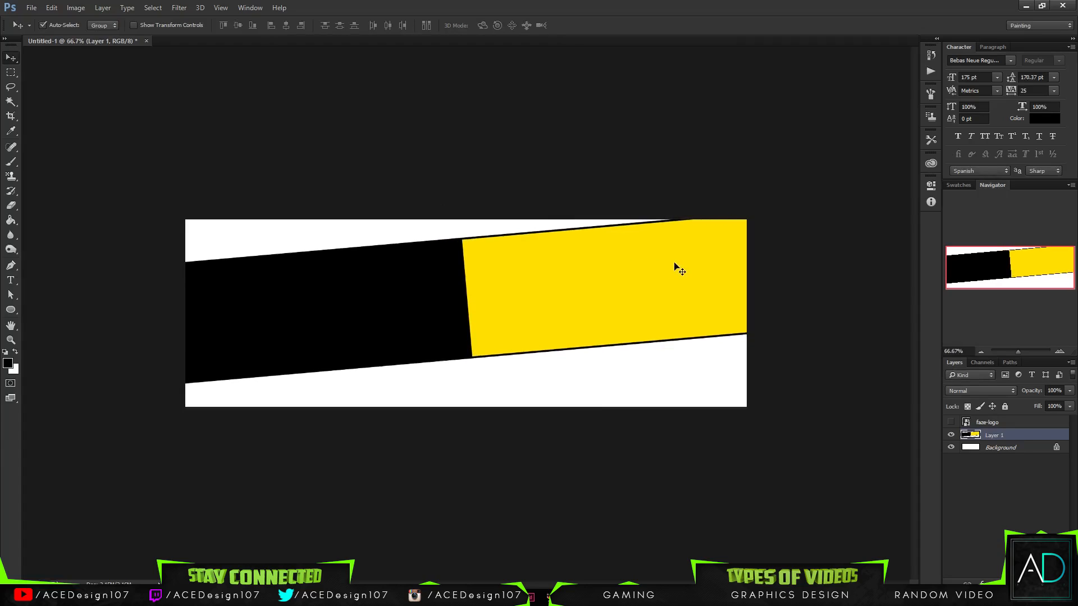
pyautogui.press('Down')
pyautogui.press('Down')
pyautogui.press('Down')
pyautogui.press('Down')
pyautogui.press('Down')
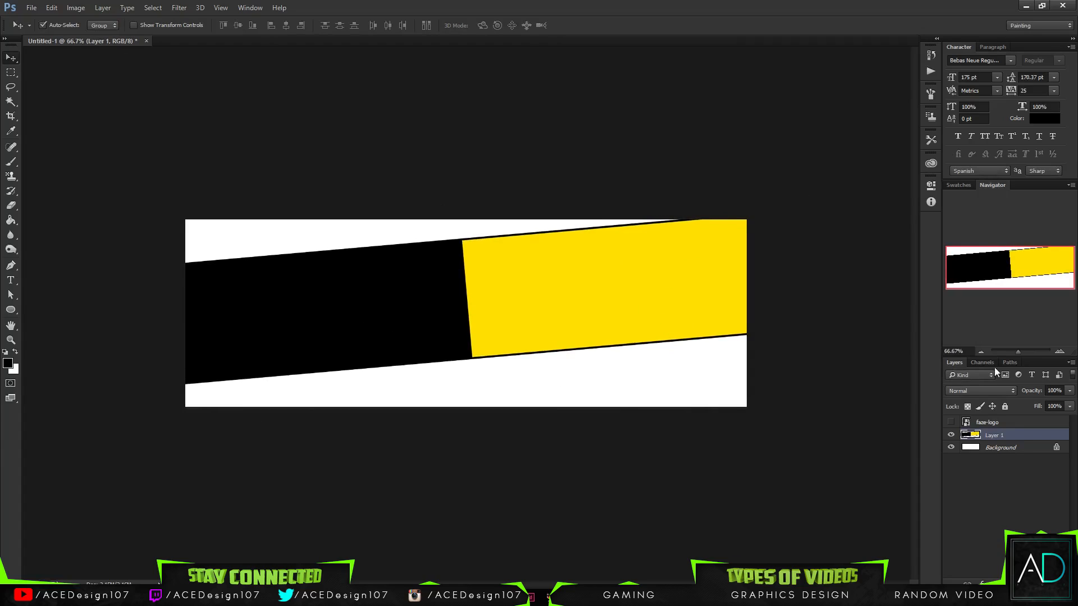
# - Make the faze-logo layer visible and select it
pyautogui.click(950, 421)
pyautogui.click(995, 421)
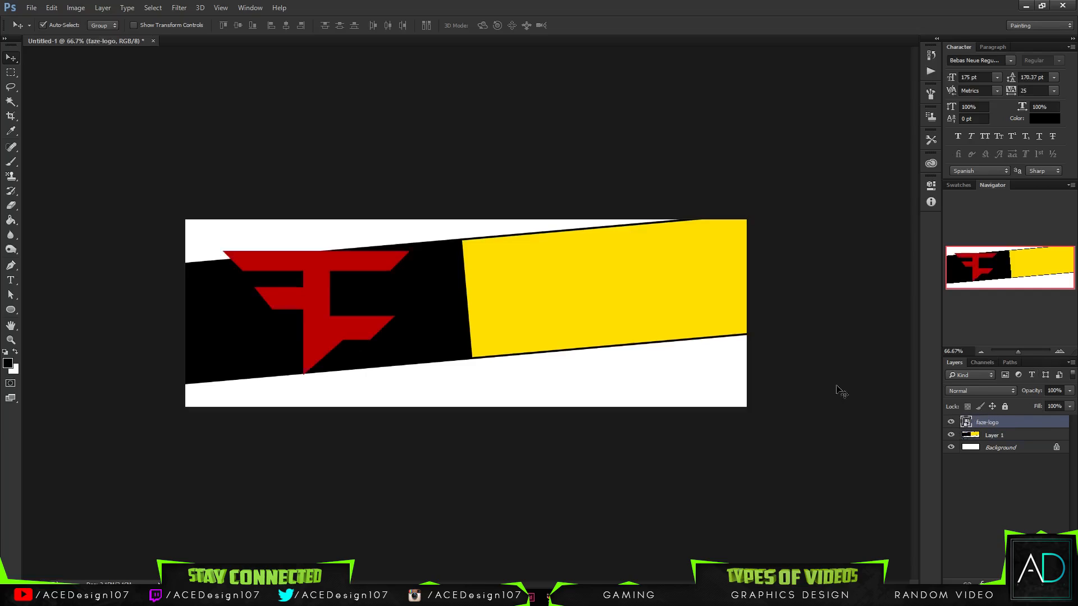
# - Scale the faze-logo layer down proportionally to about 82% so it fits within the band's black section
pyautogui.hotkey('ctrl', 't')
pyautogui.moveTo(222, 250); pyautogui.dragTo(257, 274)
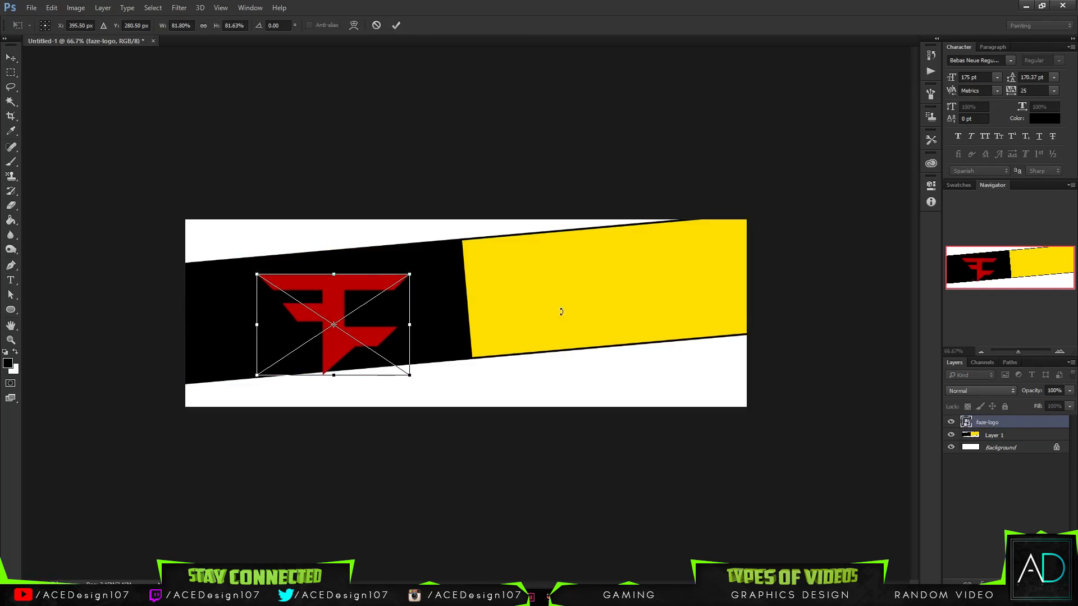
pyautogui.press('Return')
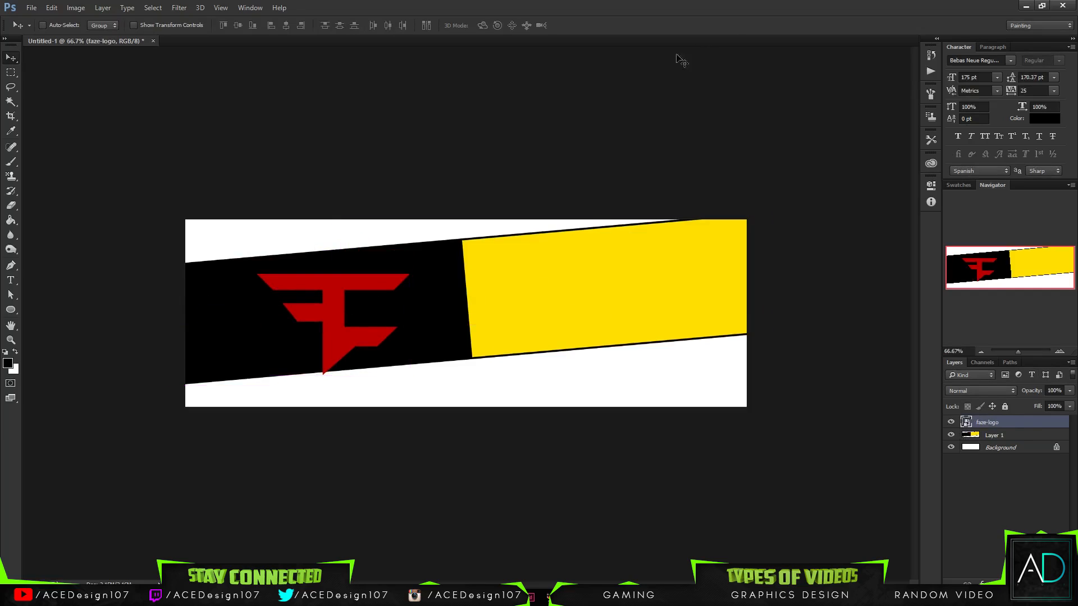
# - Rotate the faze-logo by -5 degrees to match the band and nudge it up inside the black section
pyautogui.hotkey('ctrl', 't')
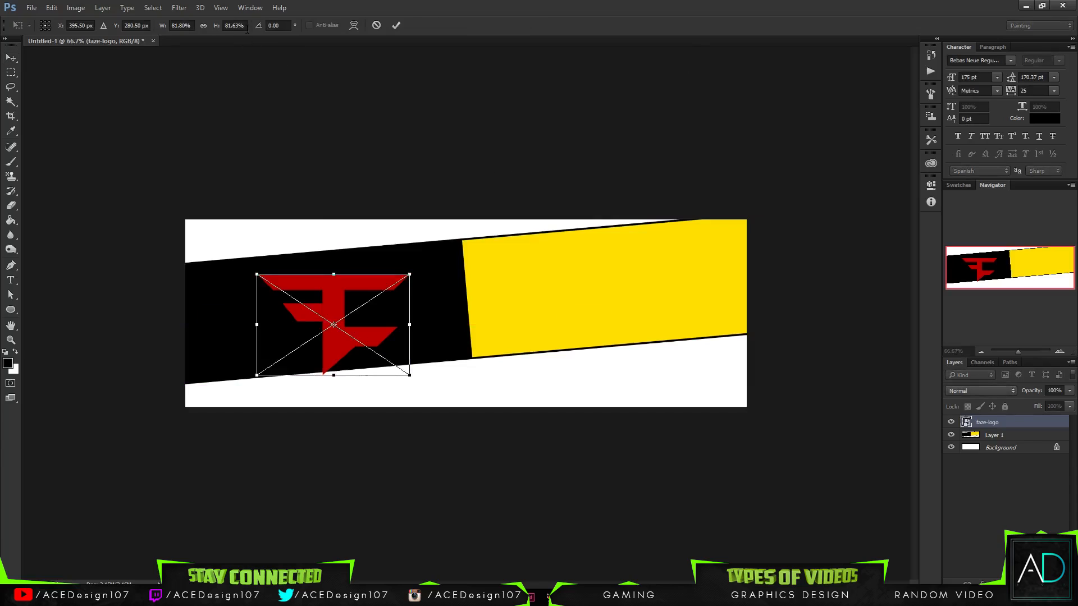
pyautogui.click(275, 25)
pyautogui.write('-5')
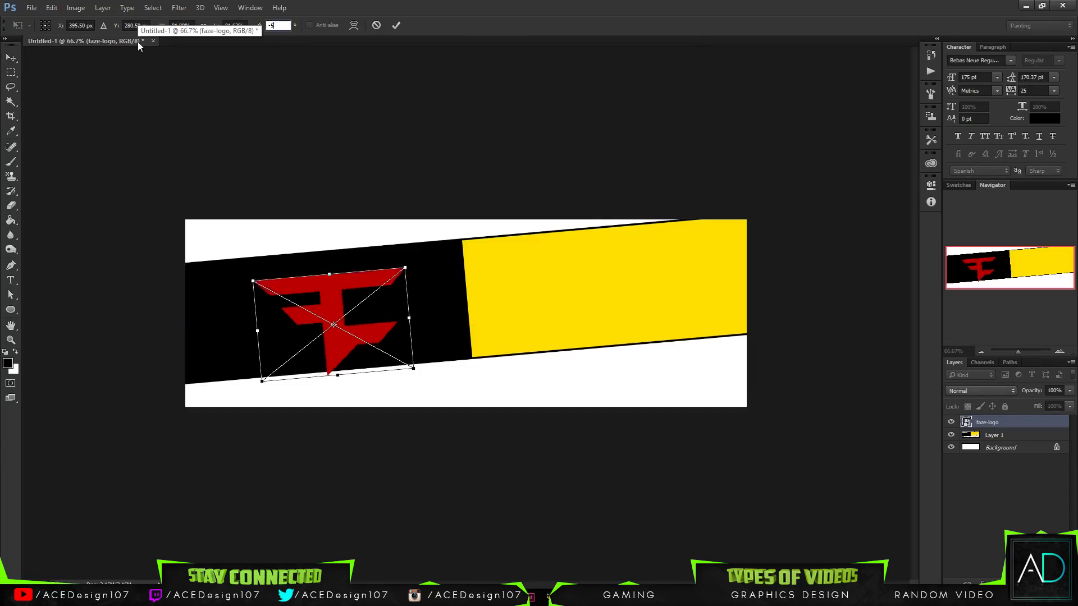
pyautogui.press('Return')
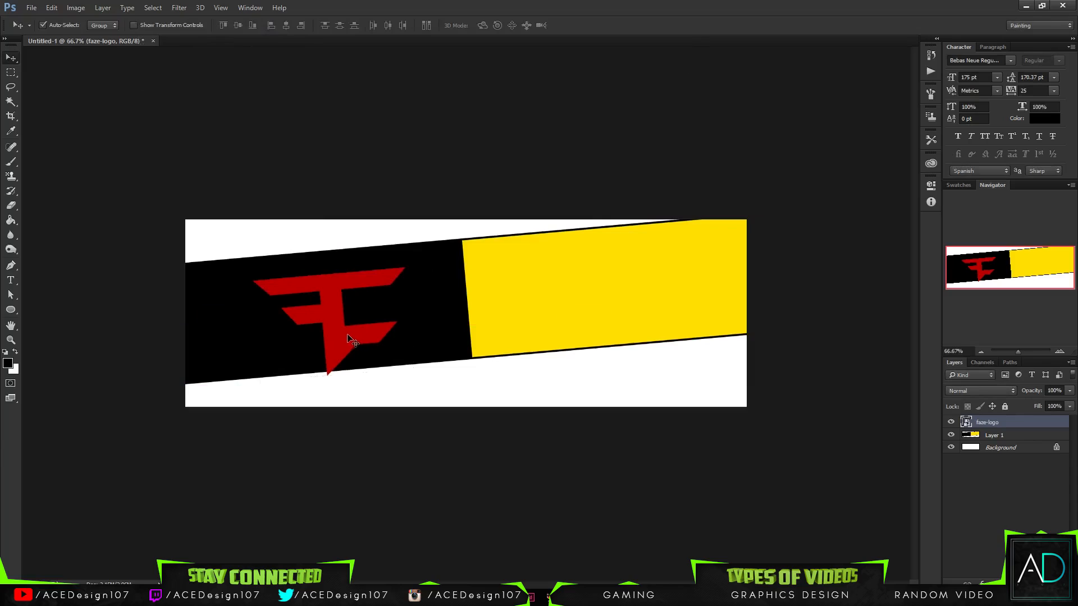
pyautogui.hotkey('shift', 'Up')
pyautogui.hotkey('shift', 'Up')
pyautogui.hotkey('shift', 'Up')
pyautogui.hotkey('shift', 'Up')
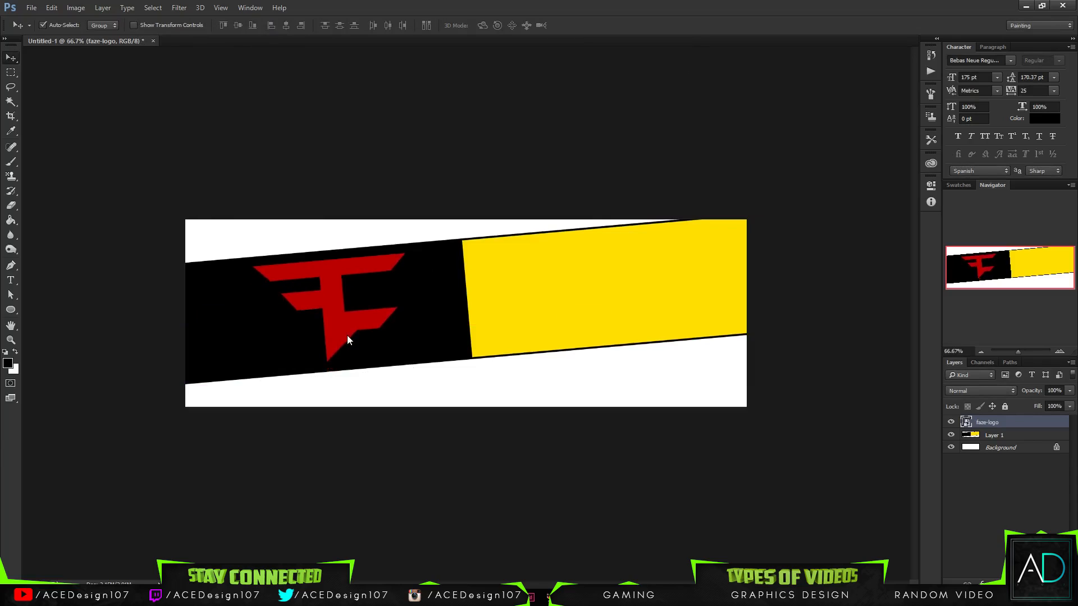
# - Add a white (ffffff) Color Overlay at 100% opacity to the faze-logo layer
pyautogui.rightClick(1008, 424)
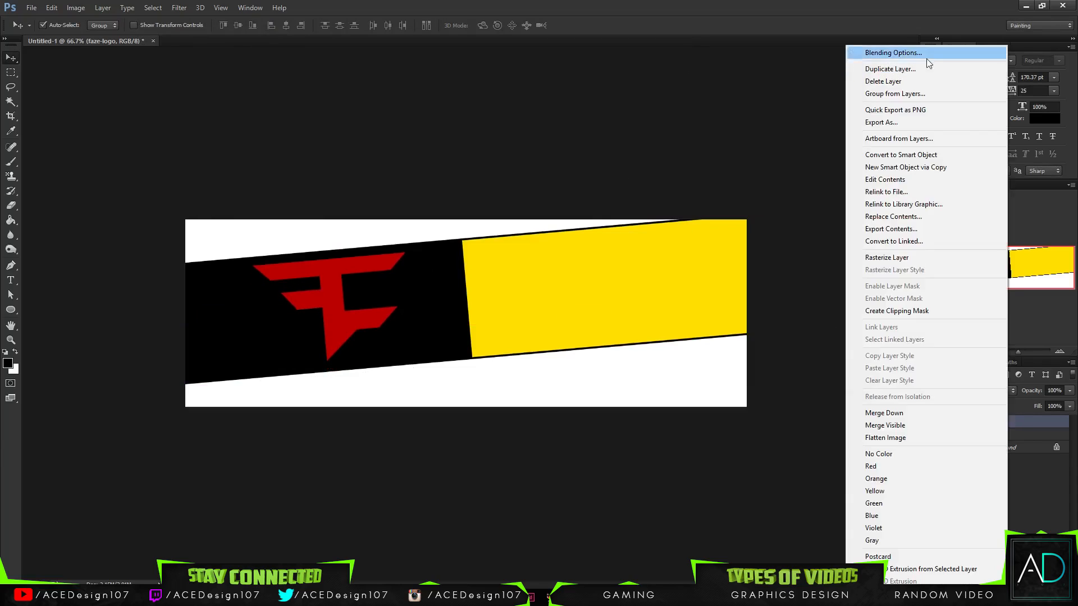
pyautogui.click(924, 54)
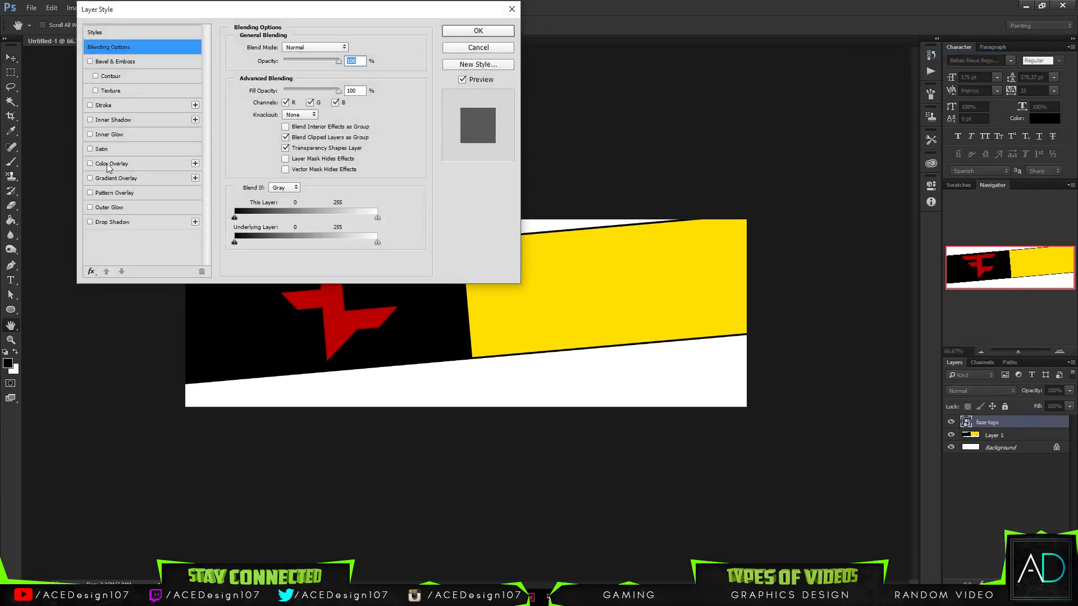
pyautogui.click(109, 164)
pyautogui.click(349, 47)
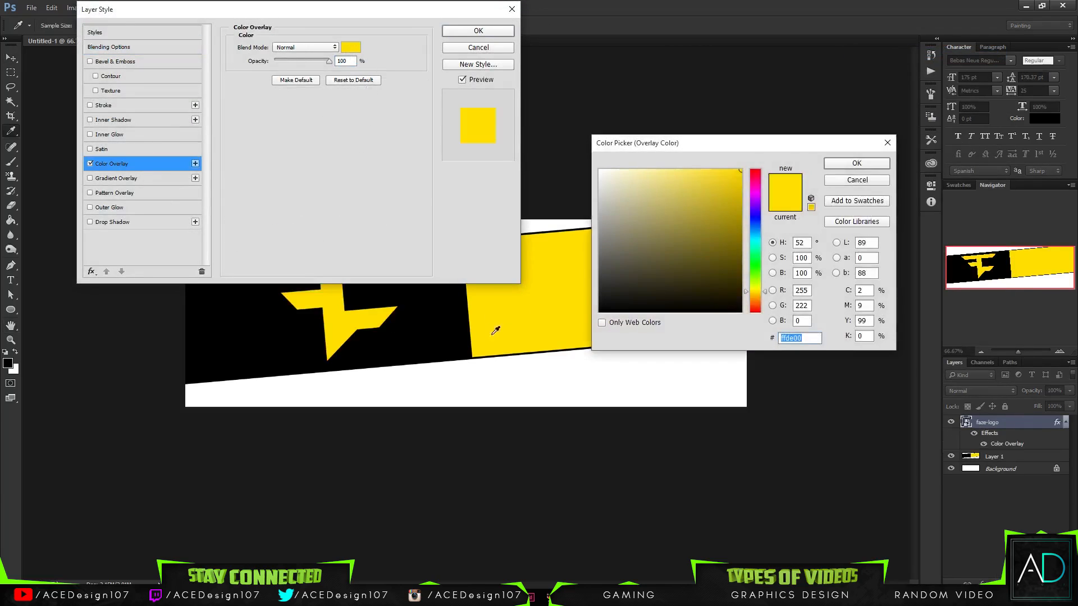
pyautogui.click(572, 369)
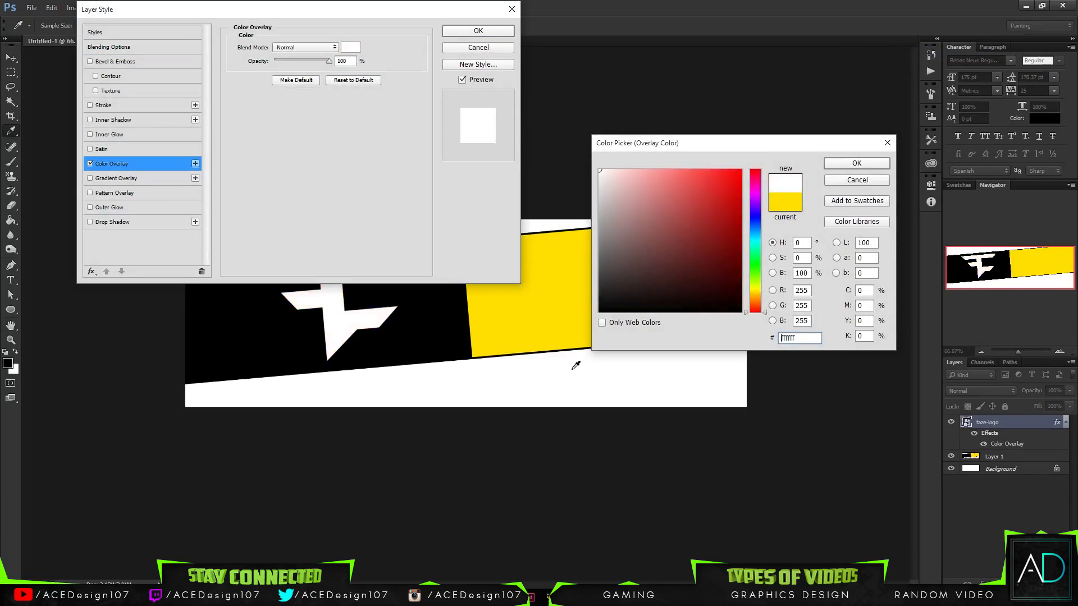
pyautogui.click(859, 163)
pyautogui.click(478, 31)
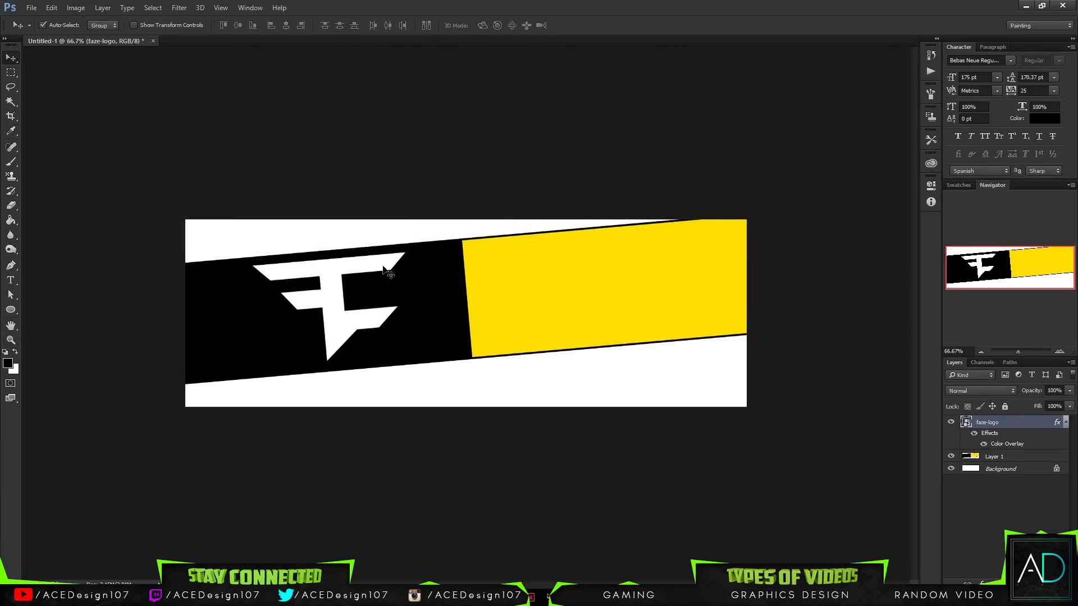
# - Shift the white logo across the black section to just beside the yellow edge, centring it vertically in the band
pyautogui.press('Right')
pyautogui.press('Right')
pyautogui.press('Right')
pyautogui.press('Right')
pyautogui.press('Right')
pyautogui.press('Right')
pyautogui.press('Right')
pyautogui.press('Right')
pyautogui.press('Right')
pyautogui.press('Right')
pyautogui.press('Right')
pyautogui.press('Right')
pyautogui.press('Right')
pyautogui.press('Right')
pyautogui.press('Right')
pyautogui.press('Right')
pyautogui.press('Right')
pyautogui.press('Right')
pyautogui.press('Right')
pyautogui.press('Right')
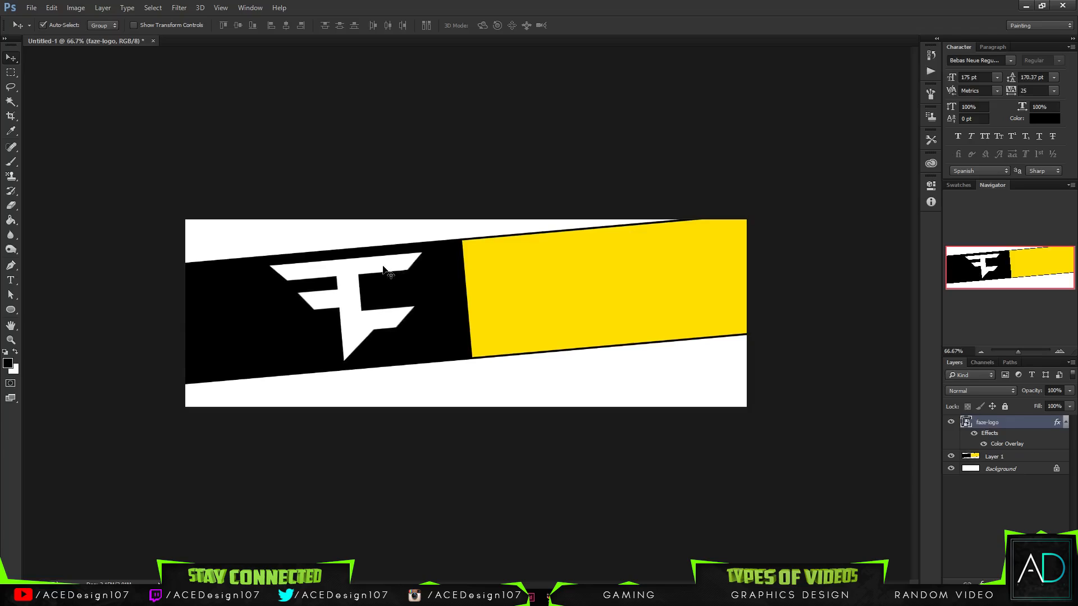
pyautogui.press('Right')
pyautogui.press('Right')
pyautogui.press('Right')
pyautogui.press('Right')
pyautogui.press('Right')
pyautogui.press('Right')
pyautogui.press('Right')
pyautogui.press('Right')
pyautogui.press('Right')
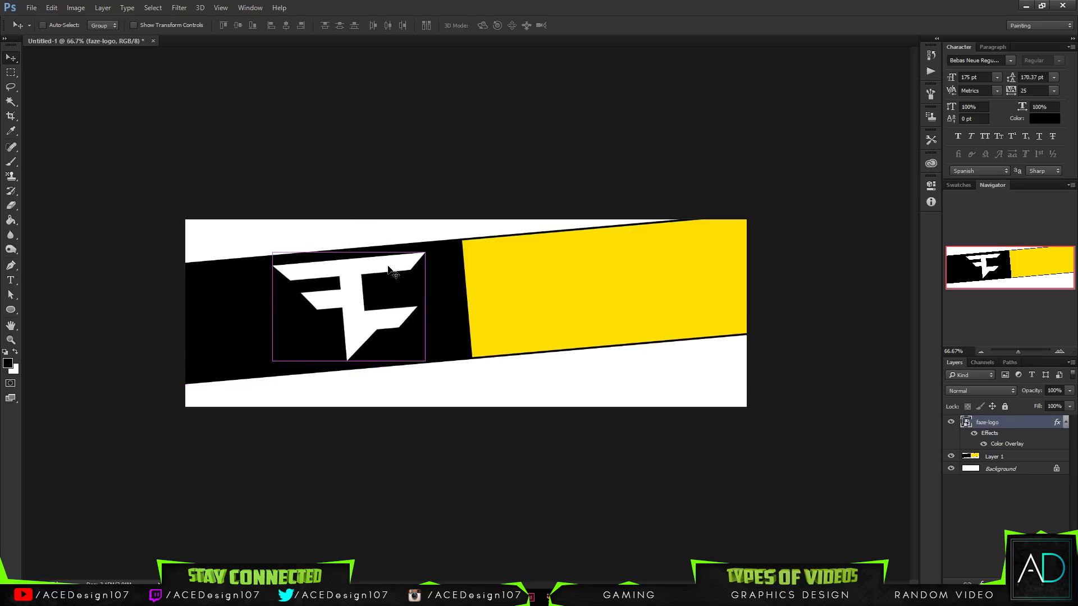
pyautogui.hotkey('ctrl', 't')
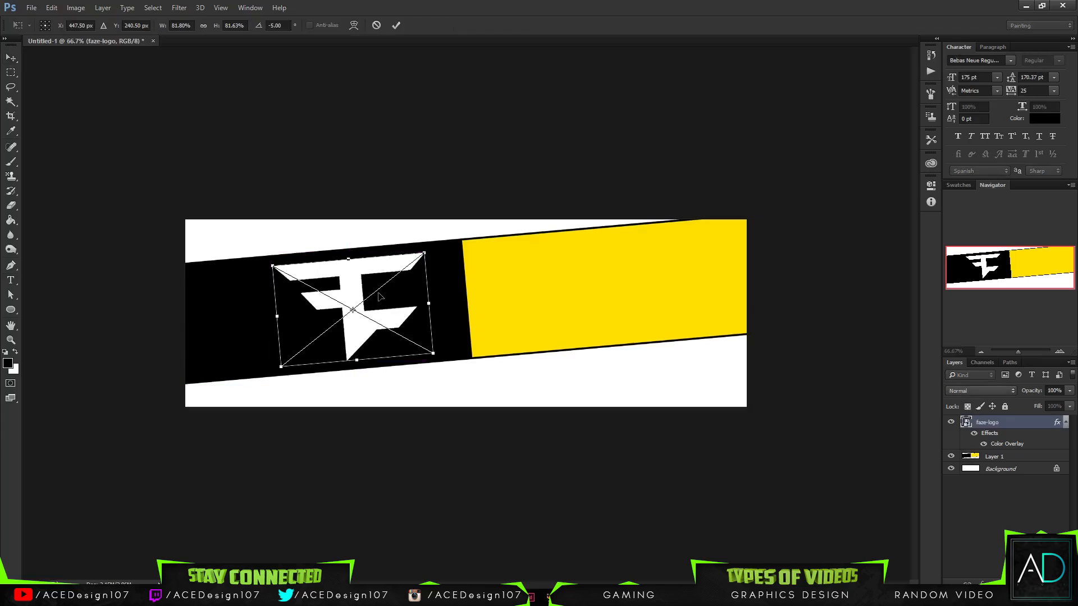
pyautogui.moveTo(379, 297); pyautogui.dragTo(408, 293)
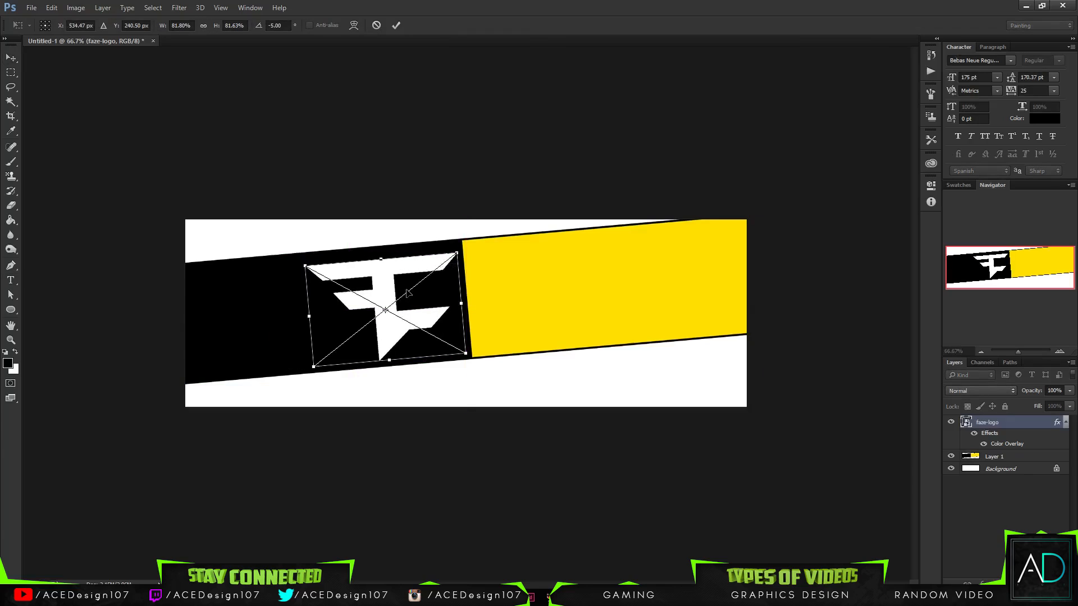
pyautogui.press('Up')
pyautogui.press('Up')
pyautogui.press('Up')
pyautogui.press('Up')
pyautogui.press('Up')
pyautogui.press('Up')
pyautogui.press('Up')
pyautogui.press('Up')
pyautogui.press('Up')
pyautogui.press('Up')
pyautogui.press('Up')
pyautogui.press('Up')
pyautogui.press('Up')
pyautogui.press('Up')
pyautogui.press('Up')
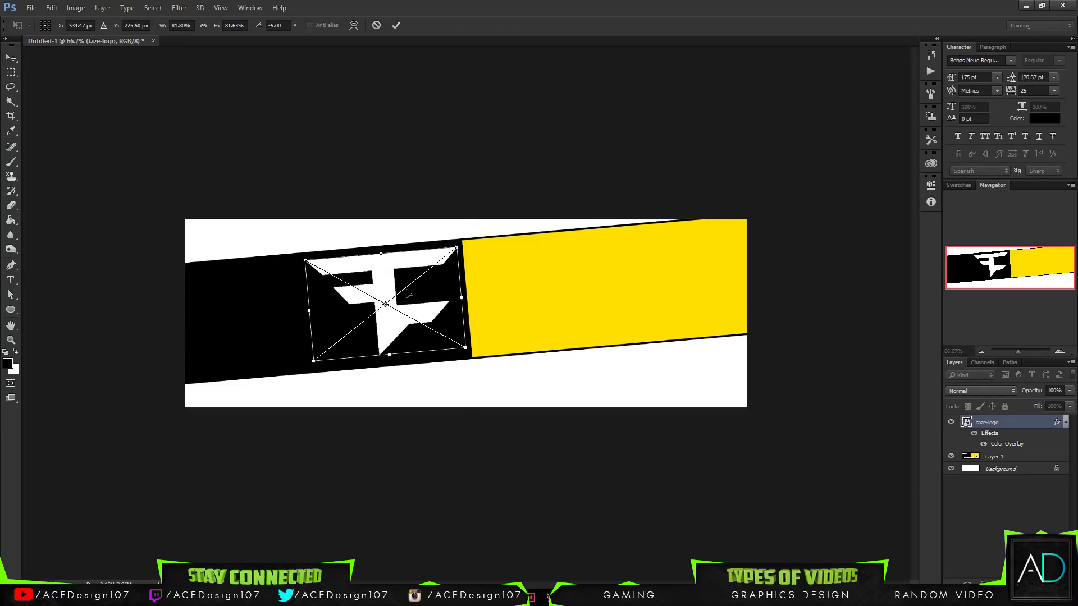
pyautogui.press('Down')
pyautogui.press('Down')
pyautogui.press('Down')
pyautogui.press('Return')
# - Add the black text "RAGE" in Bebas Neue Regular at 175 pt below the band near the canvas's lower edge
pyautogui.press('t')
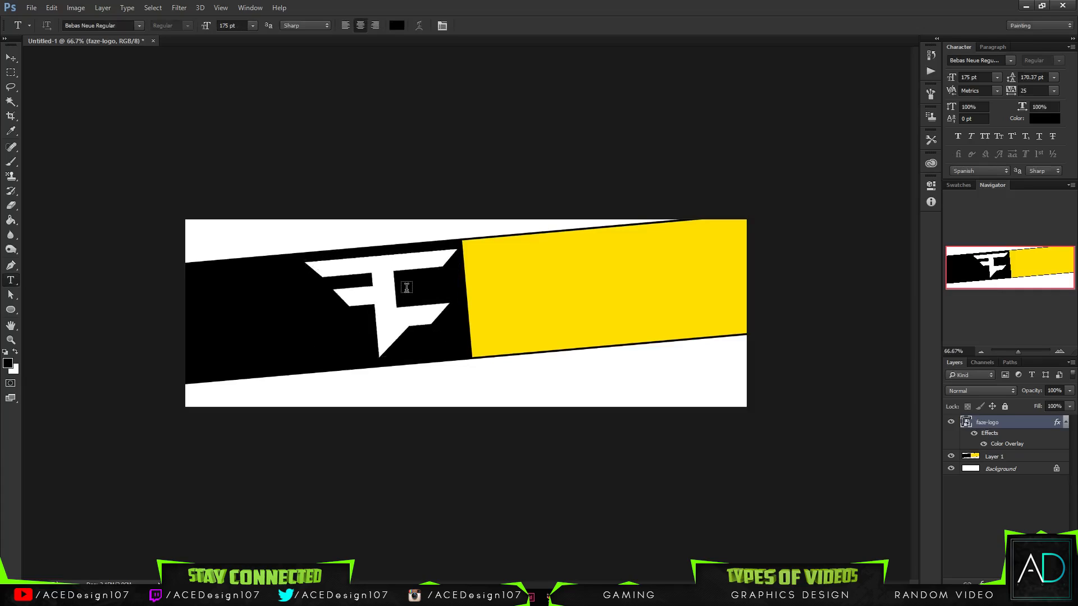
pyautogui.press('v')
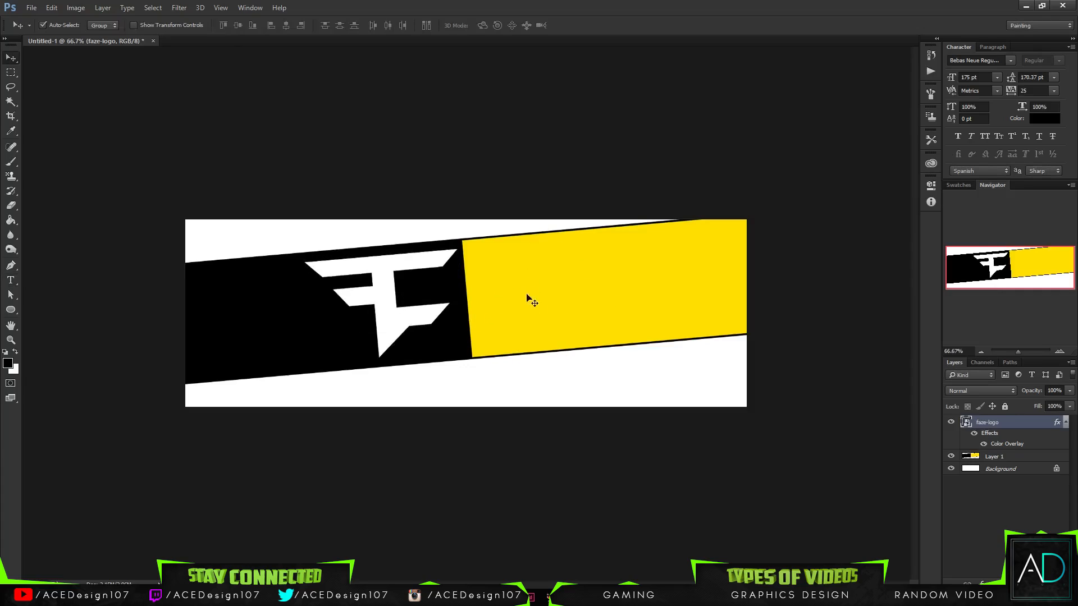
pyautogui.press('t')
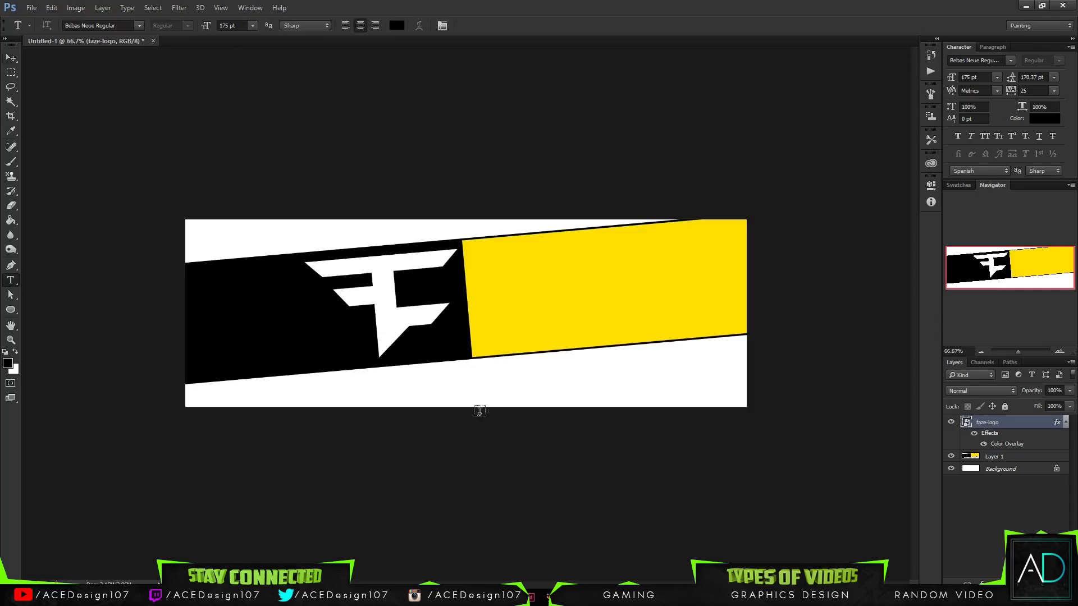
pyautogui.click(450, 385)
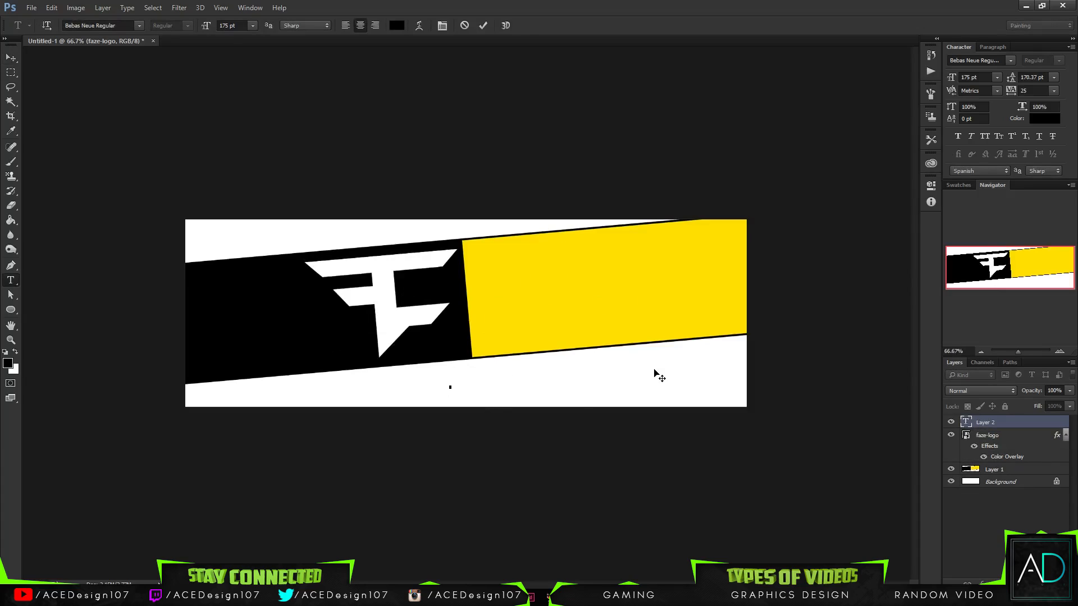
pyautogui.write('RAGE')
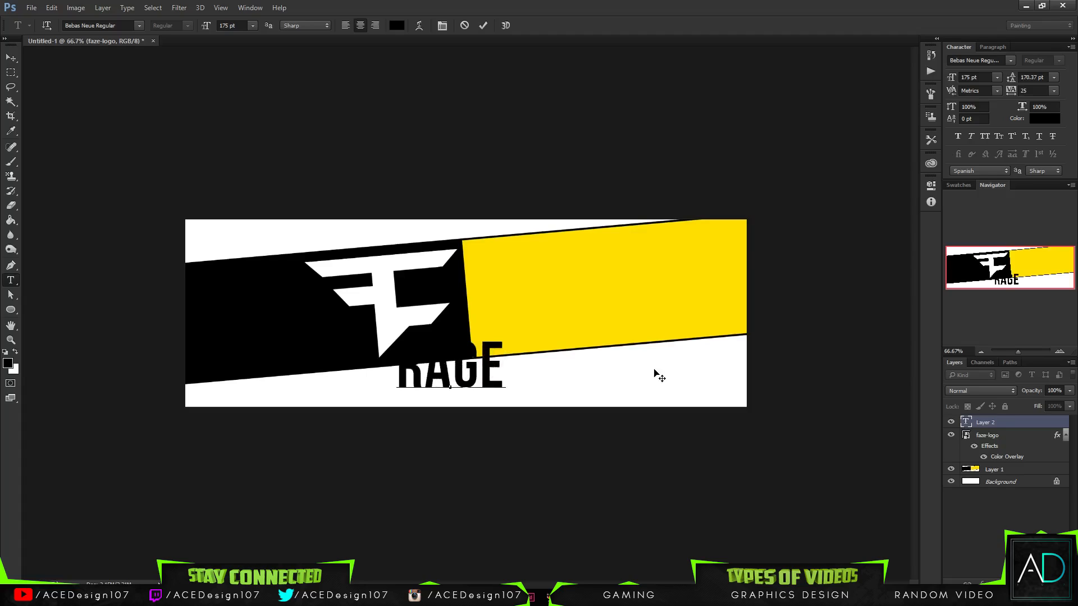
pyautogui.hotkey('ctrl', 'a')
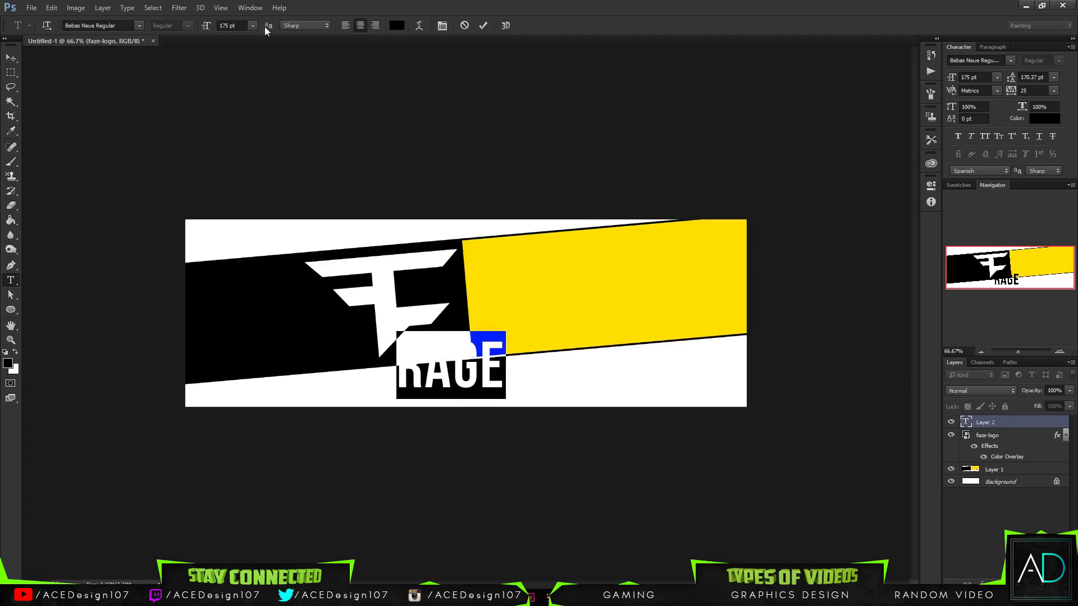
pyautogui.click(483, 26)
# - Rotate the RAGE text by -5 degrees with Free Transform to match the band's tilt
pyautogui.hotkey('ctrl', 't')
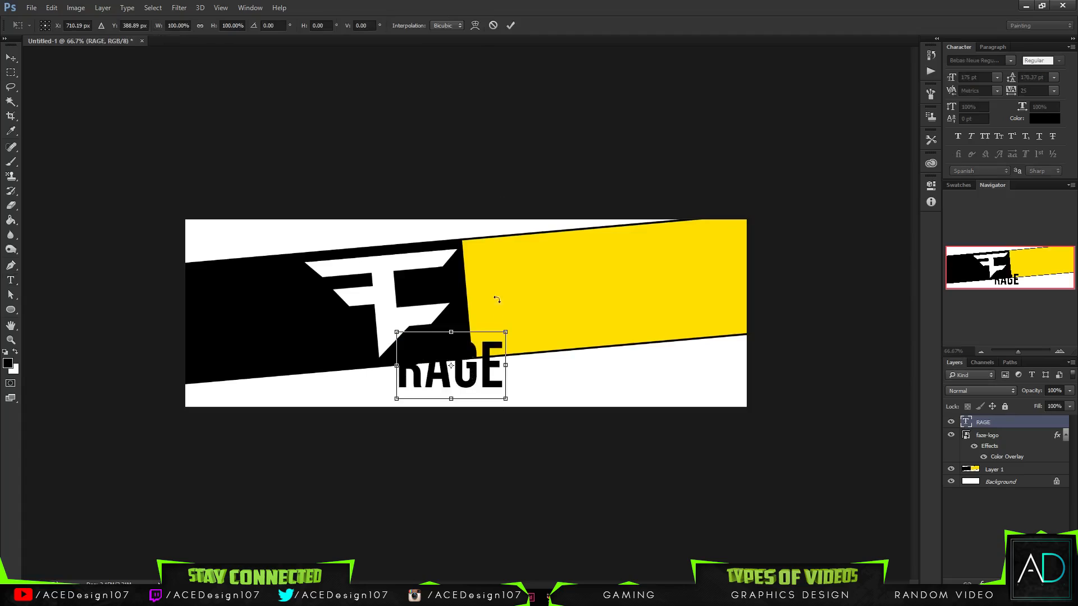
pyautogui.click(511, 26)
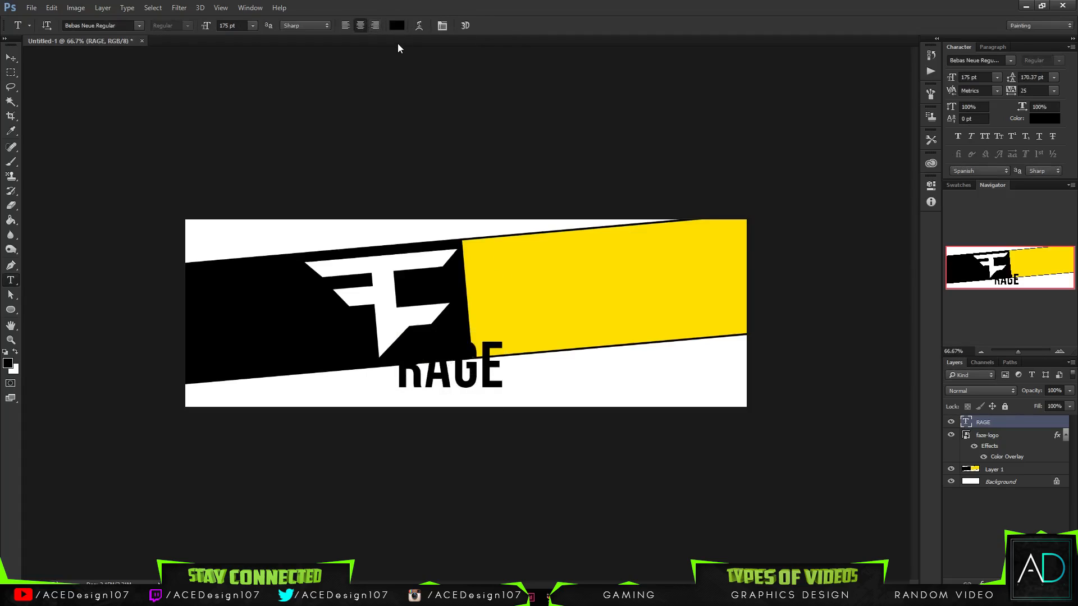
pyautogui.hotkey('ctrl', 't')
pyautogui.click(362, 25)
pyautogui.moveTo(277, 25); pyautogui.dragTo(102, 38)
pyautogui.write('-5')
pyautogui.press('Return')
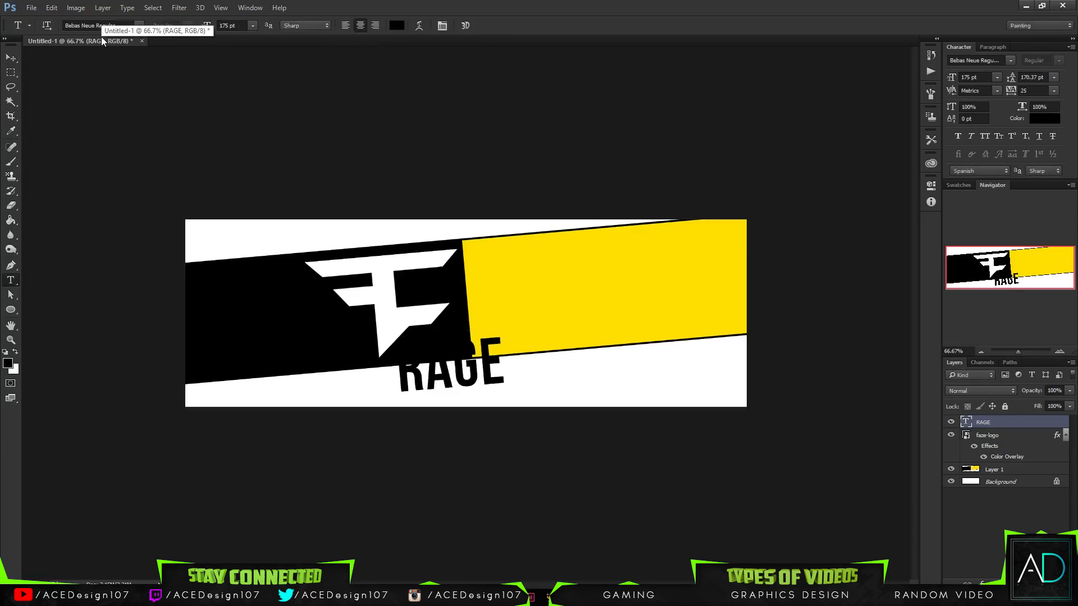
# - Enlarge the RAGE text to about 396 pt and position it over the yellow section beside the logo
pyautogui.hotkey('ctrl', 't')
pyautogui.moveTo(508, 326); pyautogui.dragTo(559, 284)
pyautogui.moveTo(490, 359); pyautogui.dragTo(612, 295)
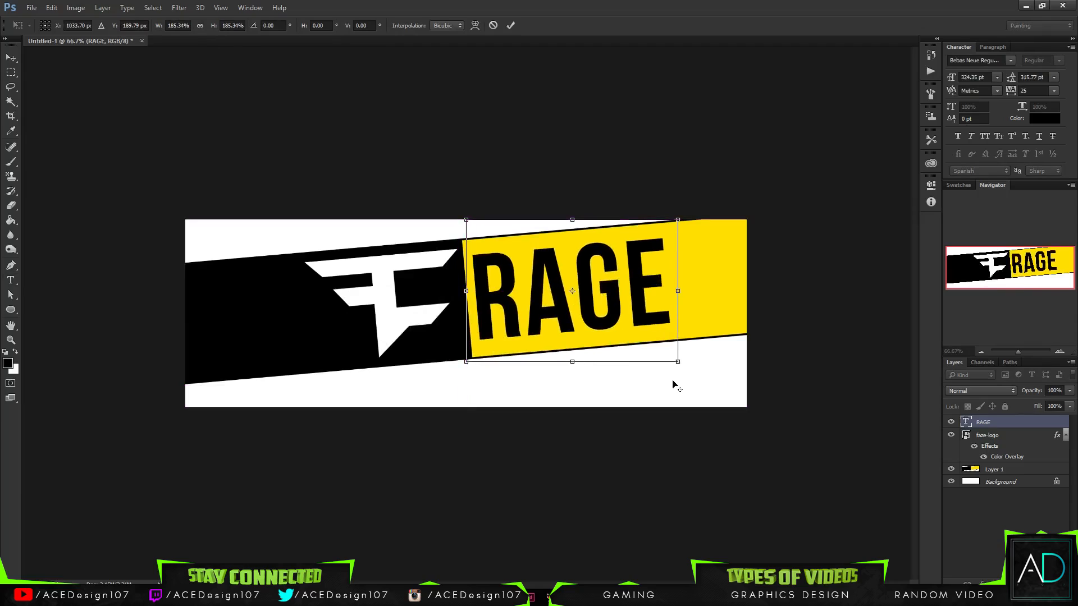
pyautogui.moveTo(681, 362); pyautogui.dragTo(702, 377)
pyautogui.moveTo(624, 289); pyautogui.dragTo(639, 288)
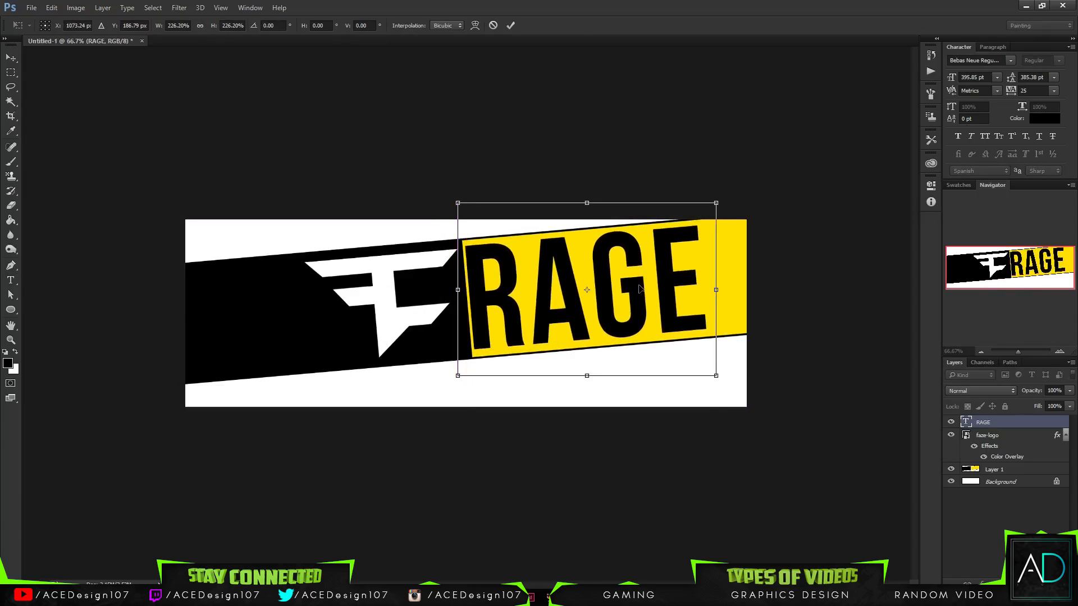
pyautogui.press('Return')
pyautogui.press('t')
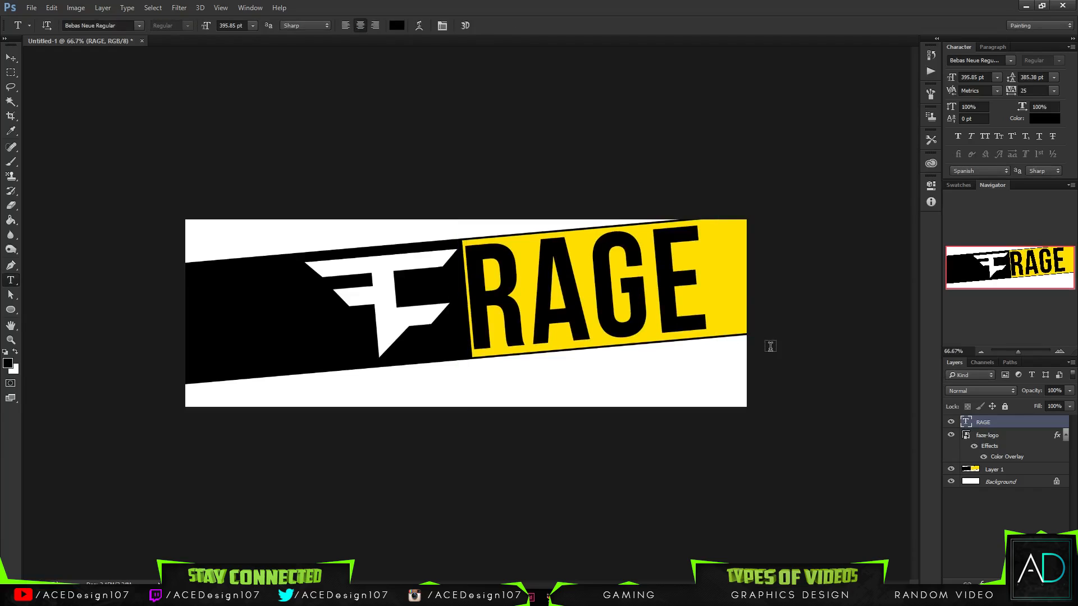
pyautogui.press('v')
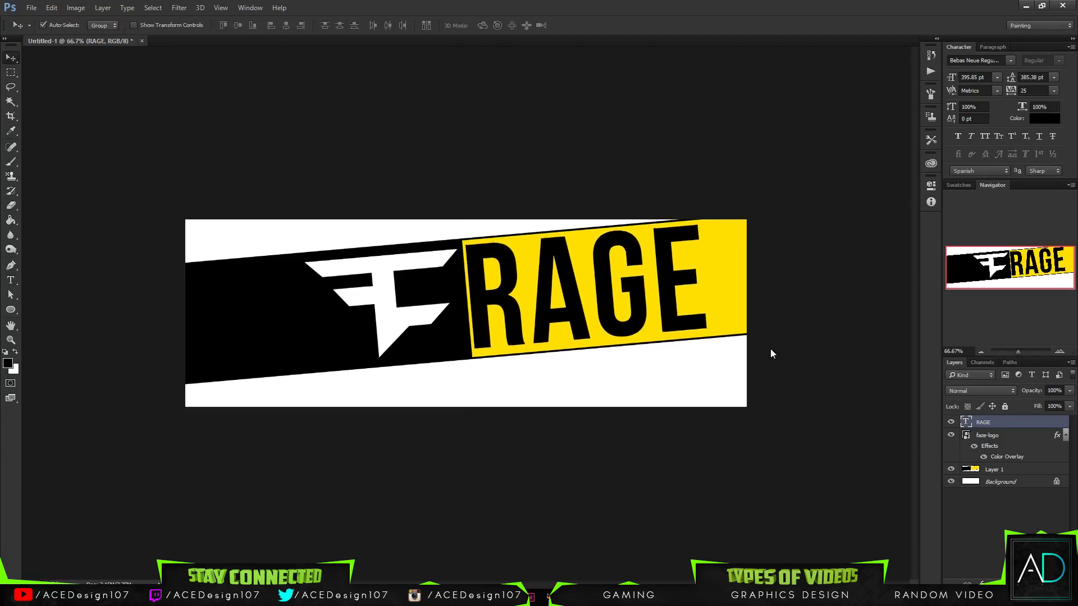
pyautogui.press('Right')
pyautogui.press('Right')
# - Try white (ffffff) for the RAGE text and set its colour back to black (000000)
pyautogui.press('t')
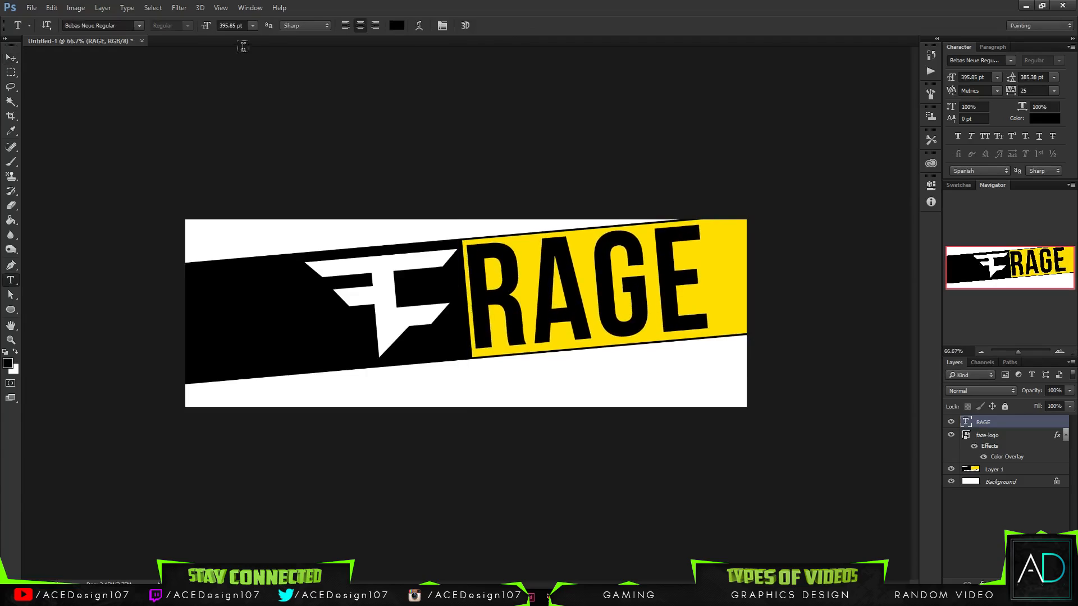
pyautogui.click(396, 26)
pyautogui.click(601, 170)
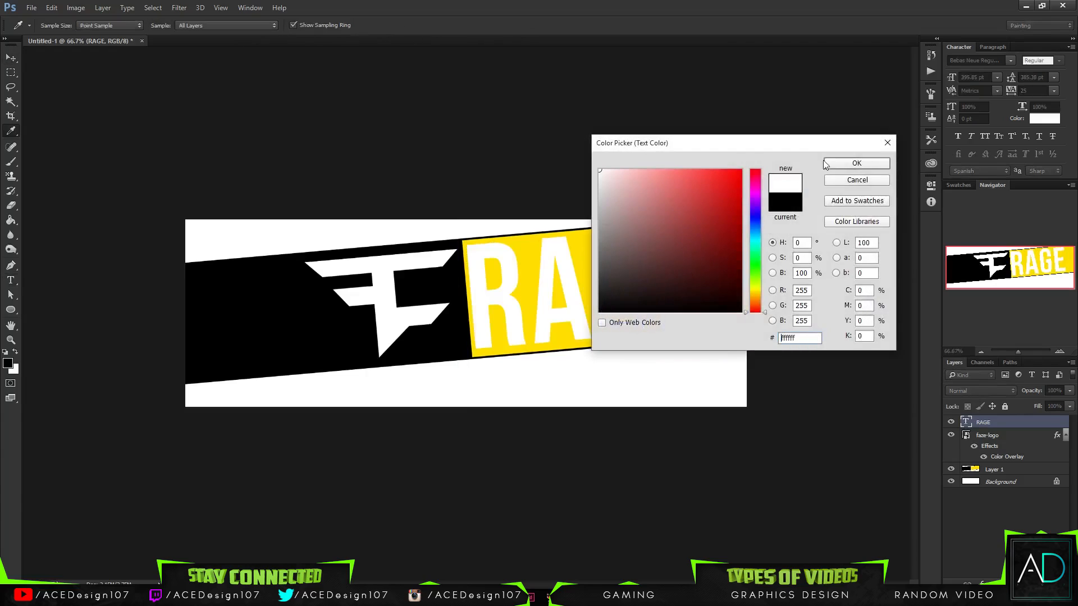
pyautogui.click(600, 311)
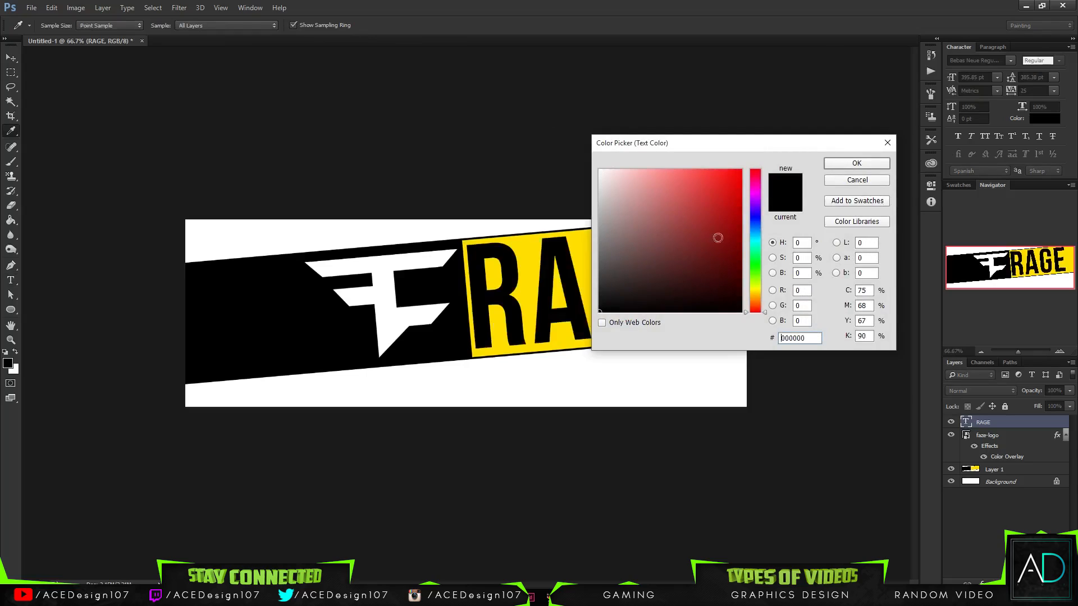
pyautogui.click(856, 163)
# - Tighten the letter spacing of the RAGE text by setting its tracking to -10
pyautogui.click(1055, 91)
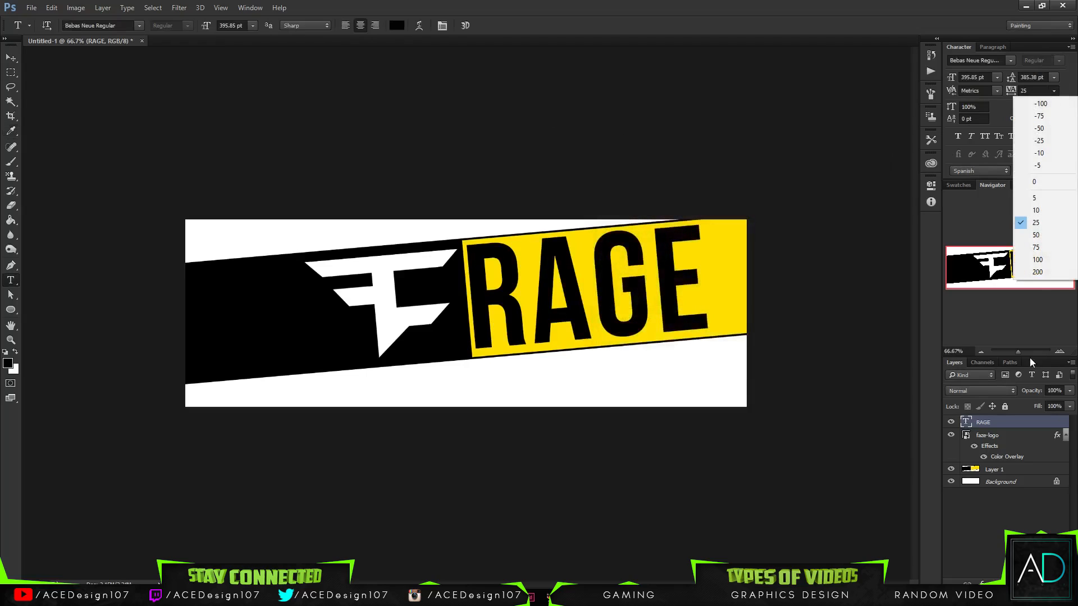
pyautogui.click(1036, 185)
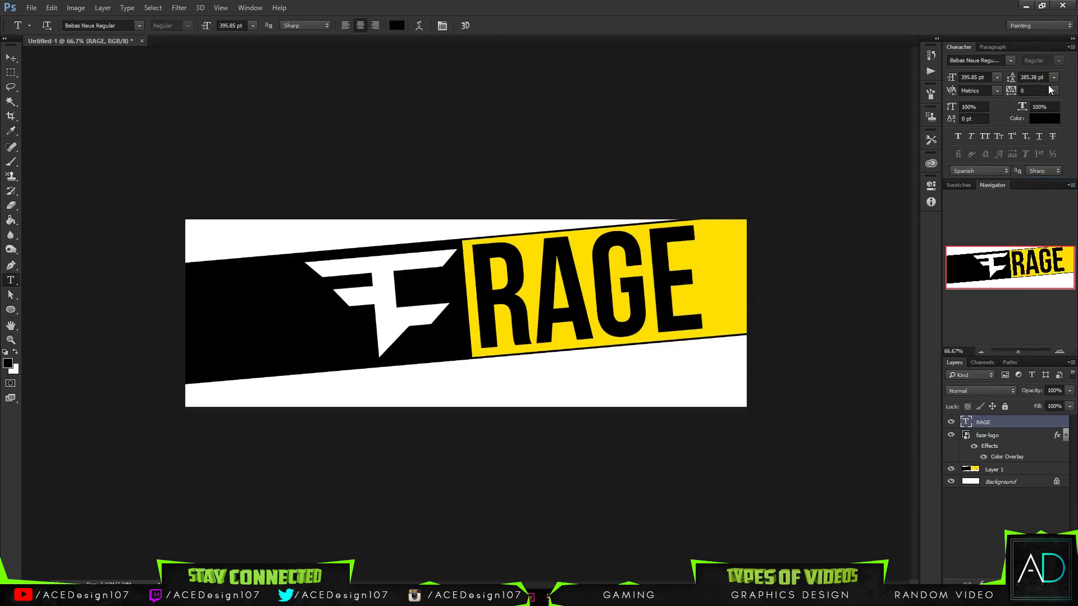
pyautogui.click(1054, 90)
pyautogui.click(1036, 158)
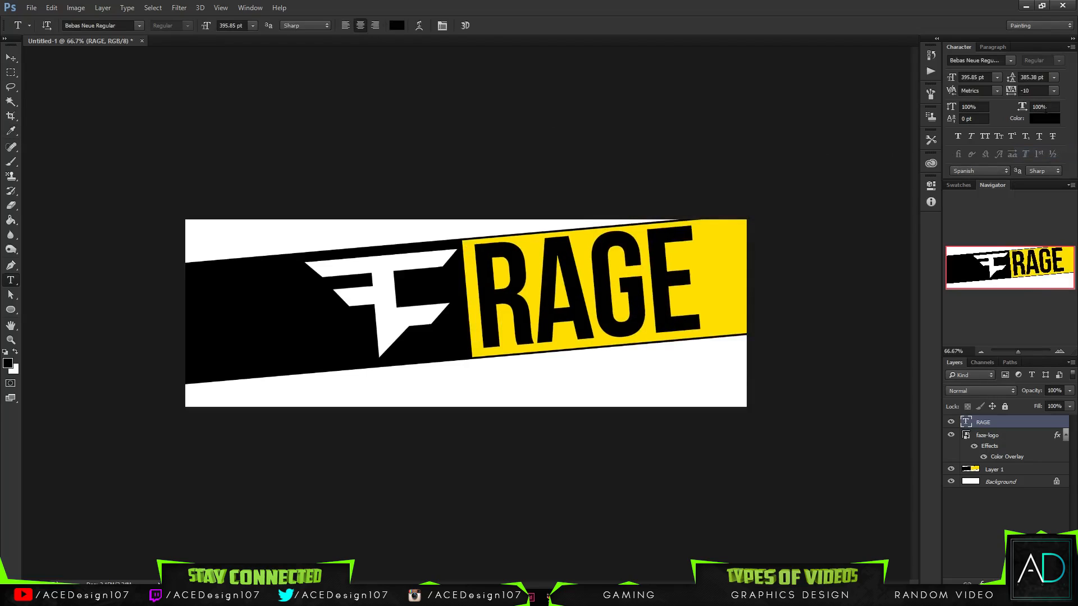
# - Try trackings of -100, -25 and -75 on the RAGE text and settle on -50
pyautogui.click(1054, 91)
pyautogui.click(1038, 104)
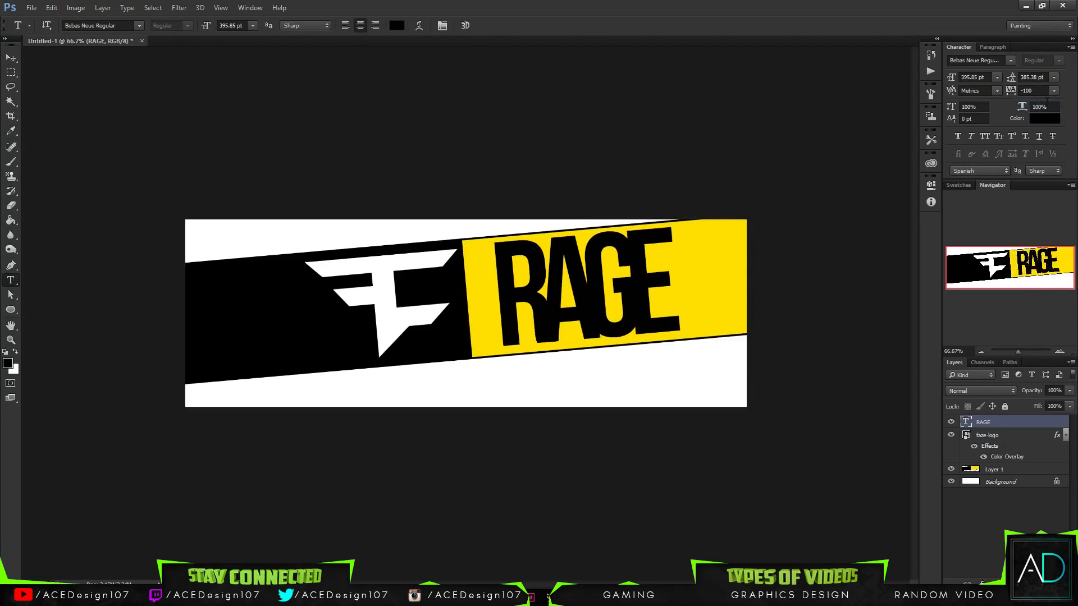
pyautogui.click(1054, 90)
pyautogui.click(1039, 145)
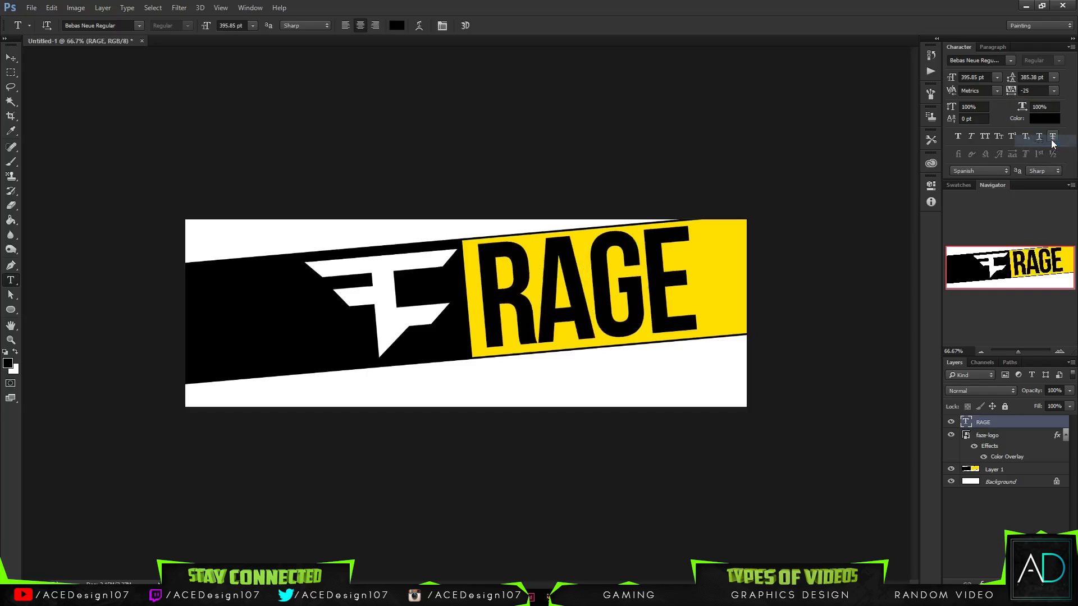
pyautogui.click(1054, 79)
pyautogui.click(1054, 78)
pyautogui.click(1054, 90)
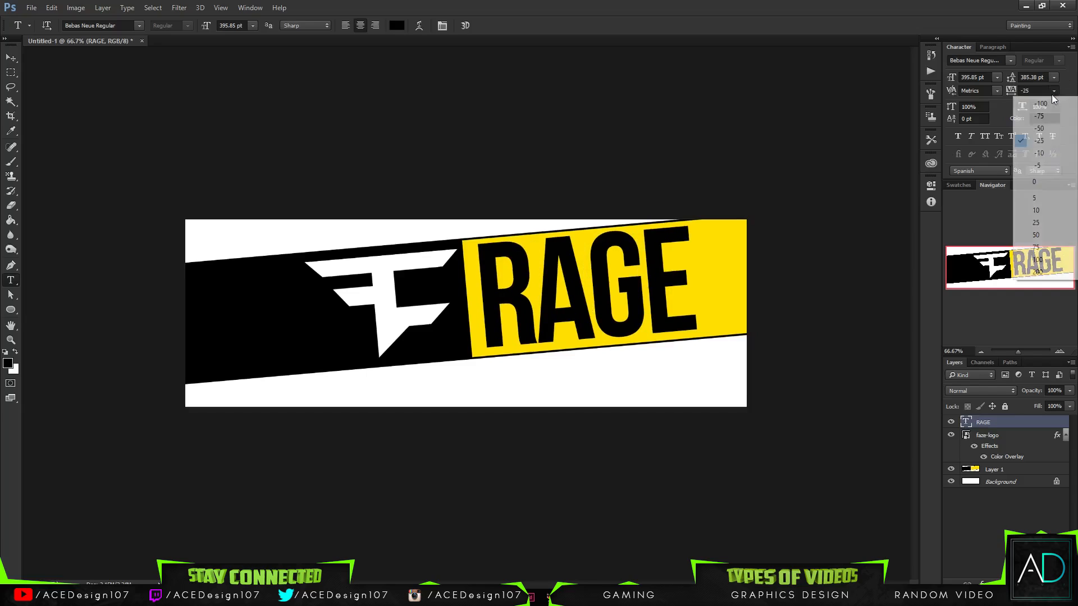
pyautogui.click(1040, 117)
pyautogui.click(1054, 91)
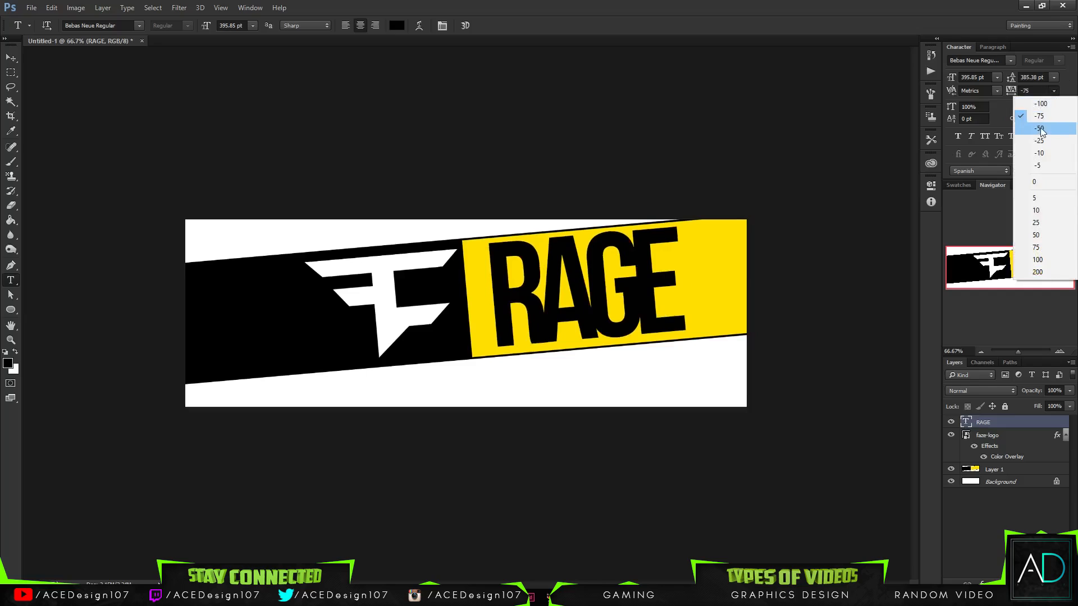
pyautogui.click(1040, 130)
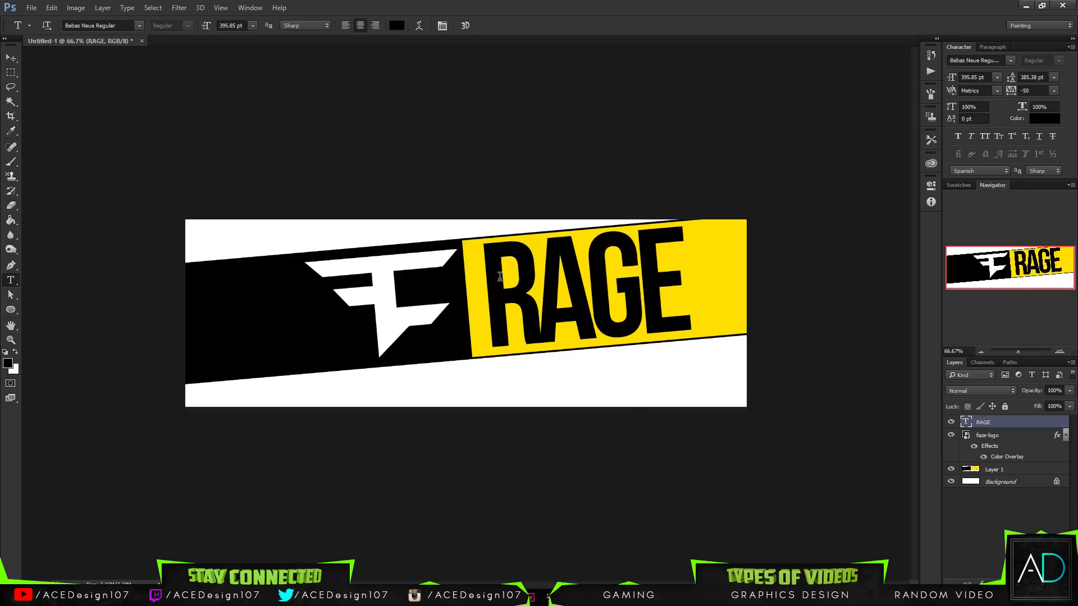
# - Nudge the RAGE text left and slightly down so it sits close to the yellow section's left edge
pyautogui.press('v')
pyautogui.press('Left')
pyautogui.press('Left')
pyautogui.press('Left')
pyautogui.press('Left')
pyautogui.press('Left')
pyautogui.press('Left')
pyautogui.press('Left')
pyautogui.press('Left')
pyautogui.press('Left')
pyautogui.press('Left')
pyautogui.press('Left')
pyautogui.press('Left')
pyautogui.press('Left')
pyautogui.press('Left')
pyautogui.press('Left')
pyautogui.press('Left')
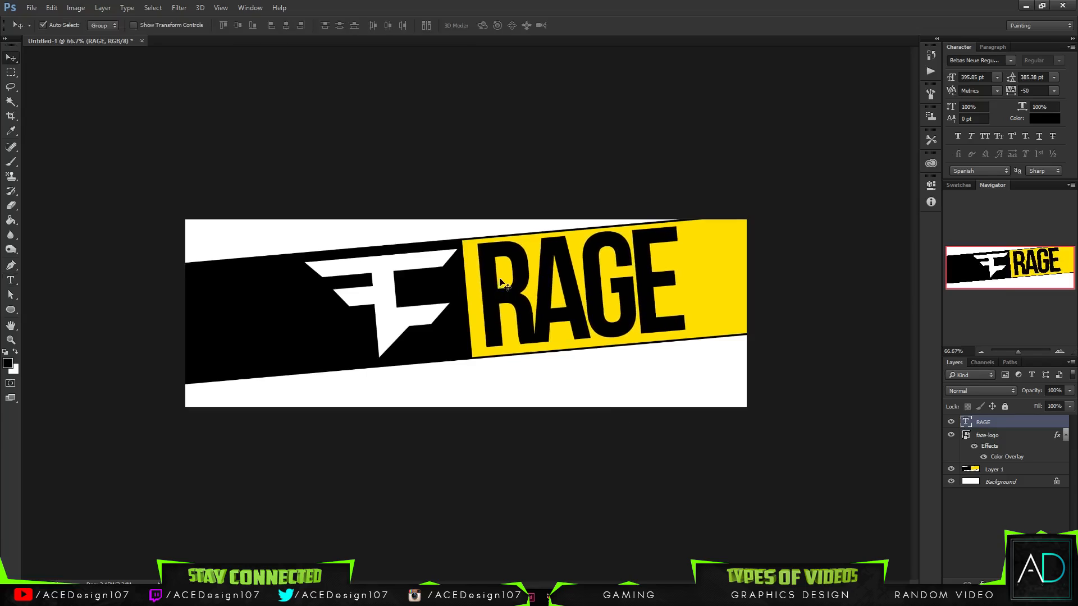
pyautogui.press('Left')
pyautogui.press('Left')
pyautogui.press('Left')
pyautogui.press('Left')
pyautogui.press('Left')
pyautogui.press('Left')
pyautogui.press('Left')
pyautogui.press('Left')
pyautogui.press('Left')
pyautogui.press('Left')
pyautogui.press('Left')
pyautogui.press('Left')
pyautogui.press('Left')
pyautogui.press('Left')
pyautogui.press('Left')
pyautogui.press('Left')
pyautogui.press('Left')
pyautogui.press('Left')
pyautogui.press('Left')
pyautogui.press('Left')
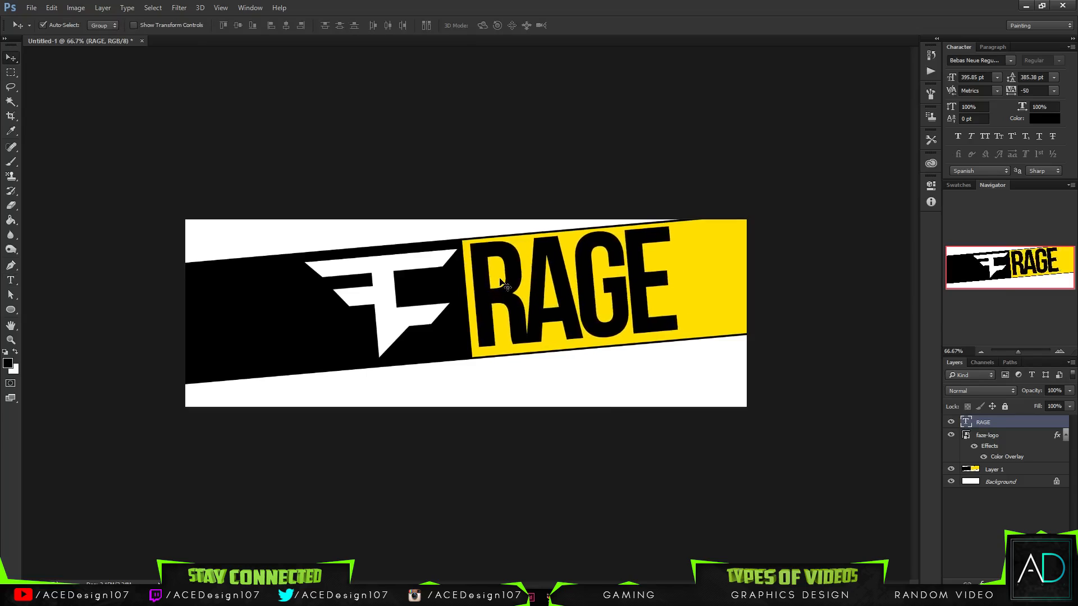
pyautogui.press('Left')
pyautogui.press('Left')
pyautogui.press('Left')
pyautogui.press('Left')
pyautogui.press('Left')
pyautogui.press('Left')
pyautogui.press('Left')
pyautogui.press('Left')
pyautogui.press('Left')
pyautogui.press('Down')
pyautogui.press('Down')
pyautogui.press('Down')
pyautogui.press('Down')
pyautogui.press('Down')
pyautogui.press('Down')
pyautogui.press('Down')
pyautogui.press('Down')
# - Try the Long Shot and American Captain fonts on the RAGE text and return it to Bebas Neue Regular
pyautogui.press('t')
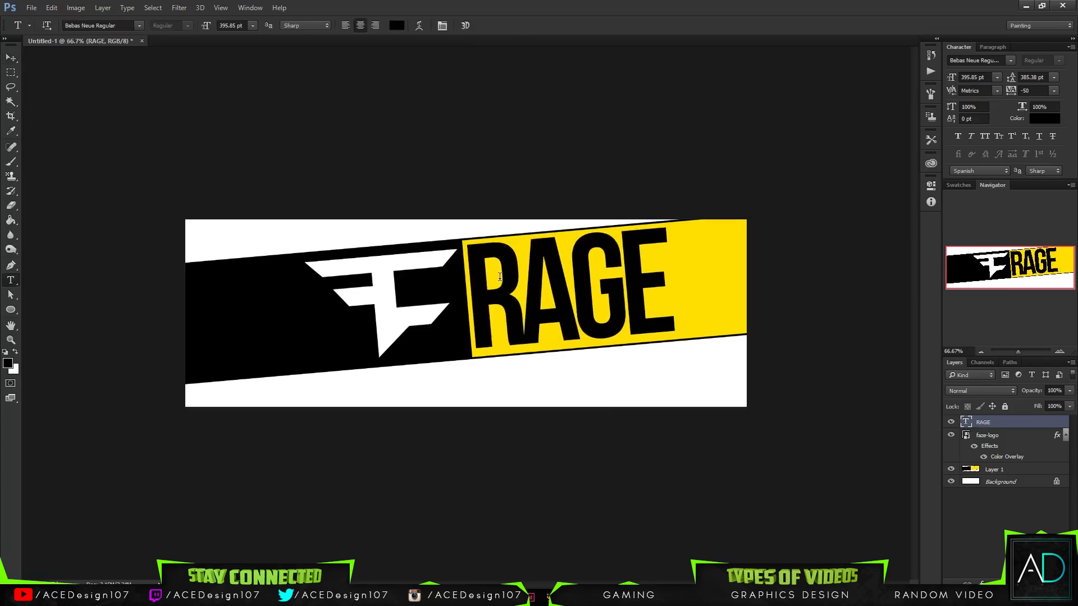
pyautogui.click(124, 26)
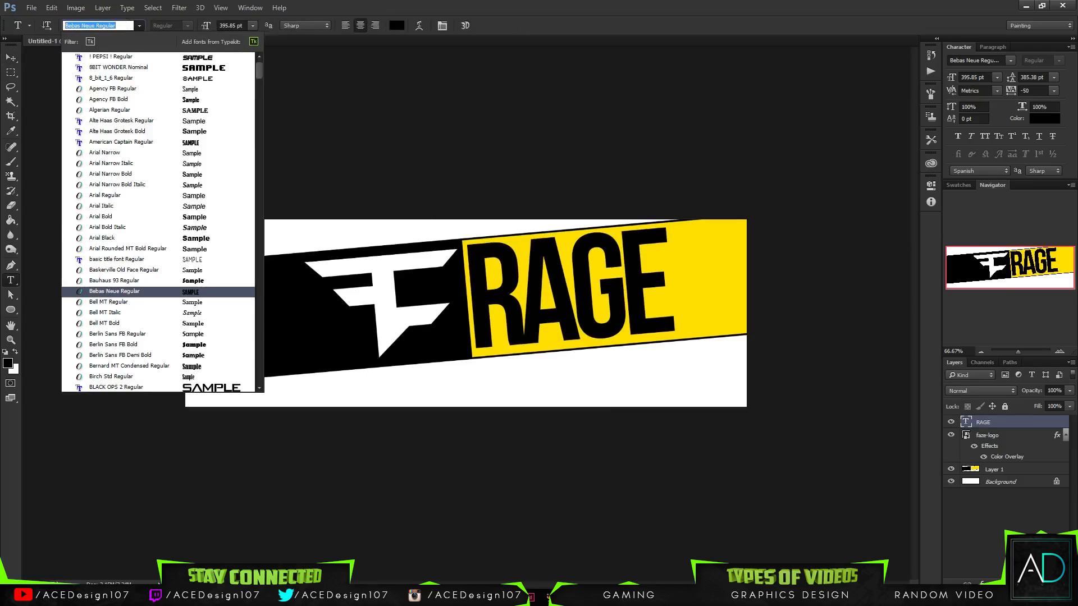
pyautogui.write('long')
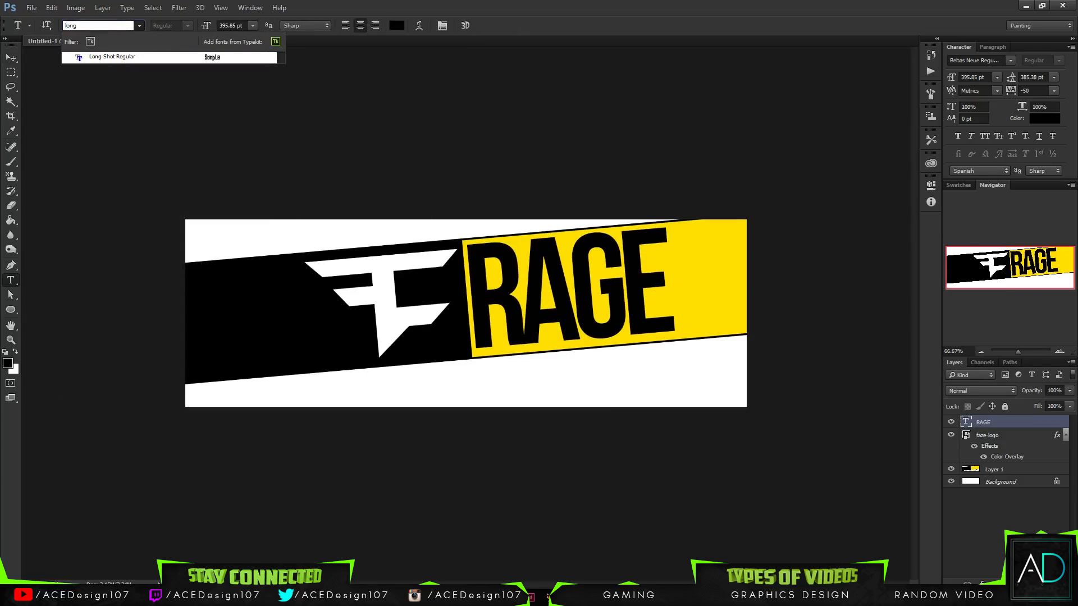
pyautogui.press('Down')
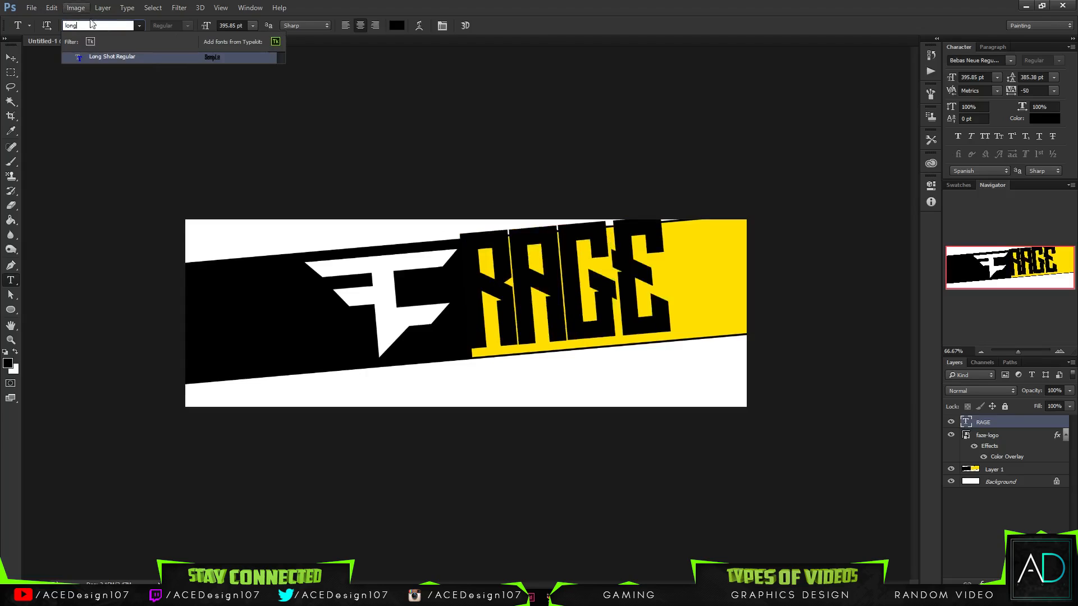
pyautogui.write('cap')
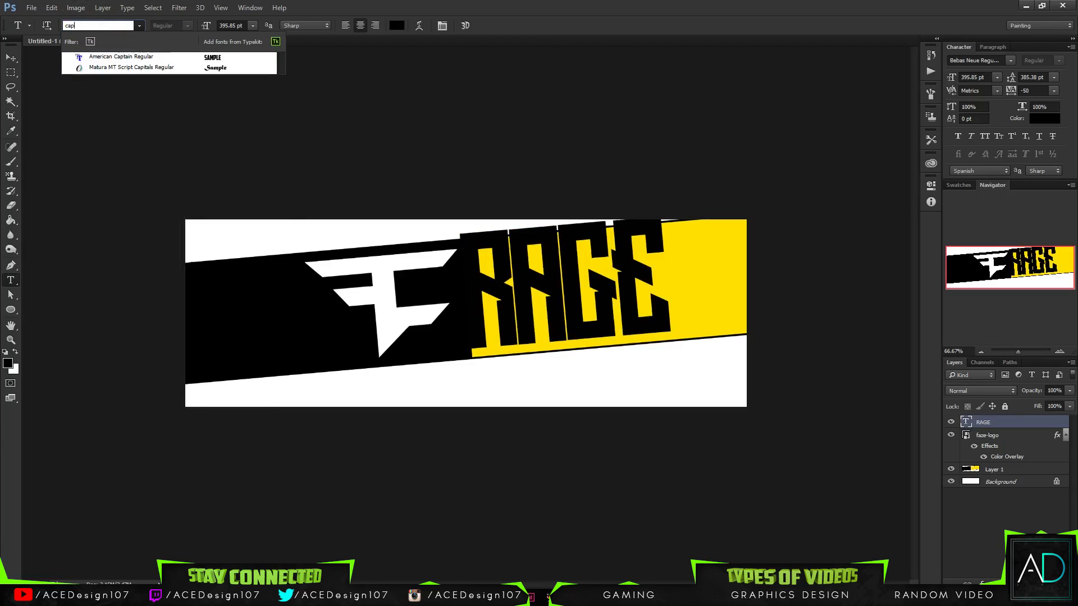
pyautogui.press('Down')
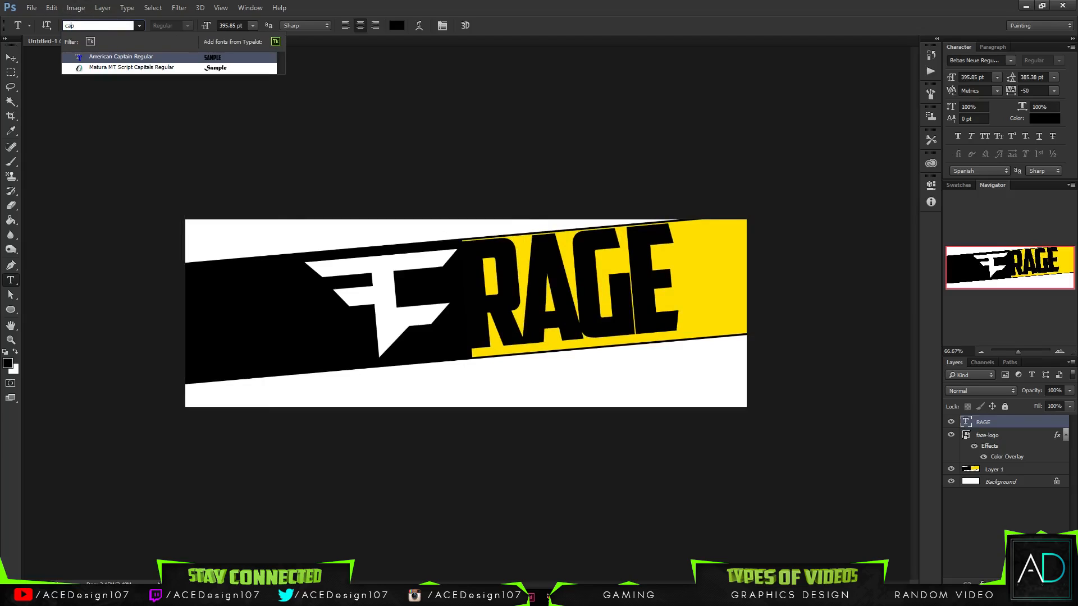
pyautogui.press('BackSpace')
pyautogui.press('BackSpace')
pyautogui.press('BackSpace')
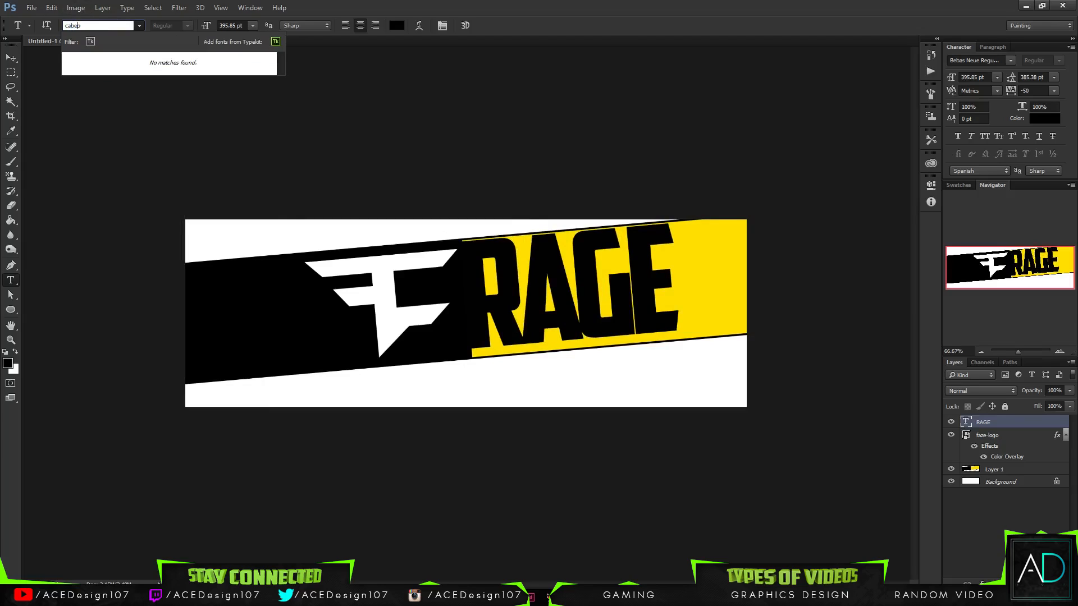
pyautogui.write('beb')
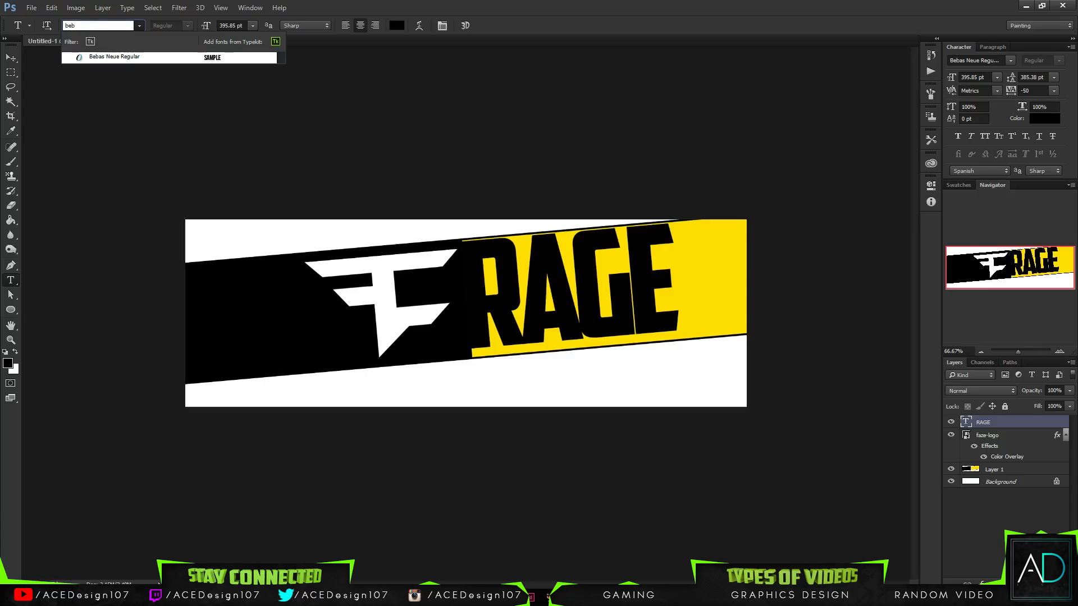
pyautogui.press('Down')
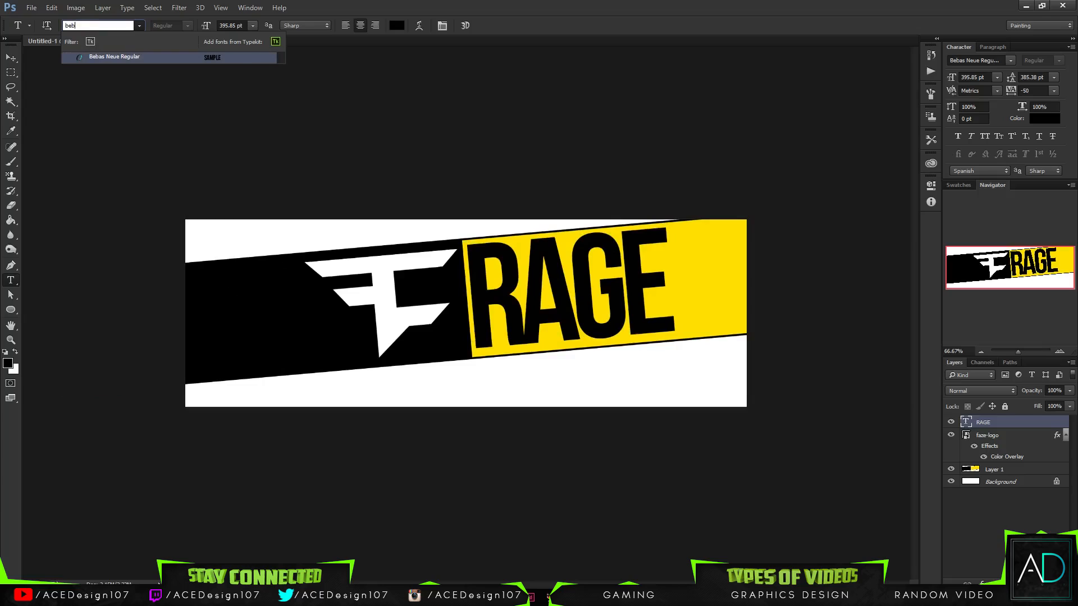
# - Try the Code Bold Regular font on the RAGE text
pyautogui.press('BackSpace')
pyautogui.press('BackSpace')
pyautogui.press('BackSpace')
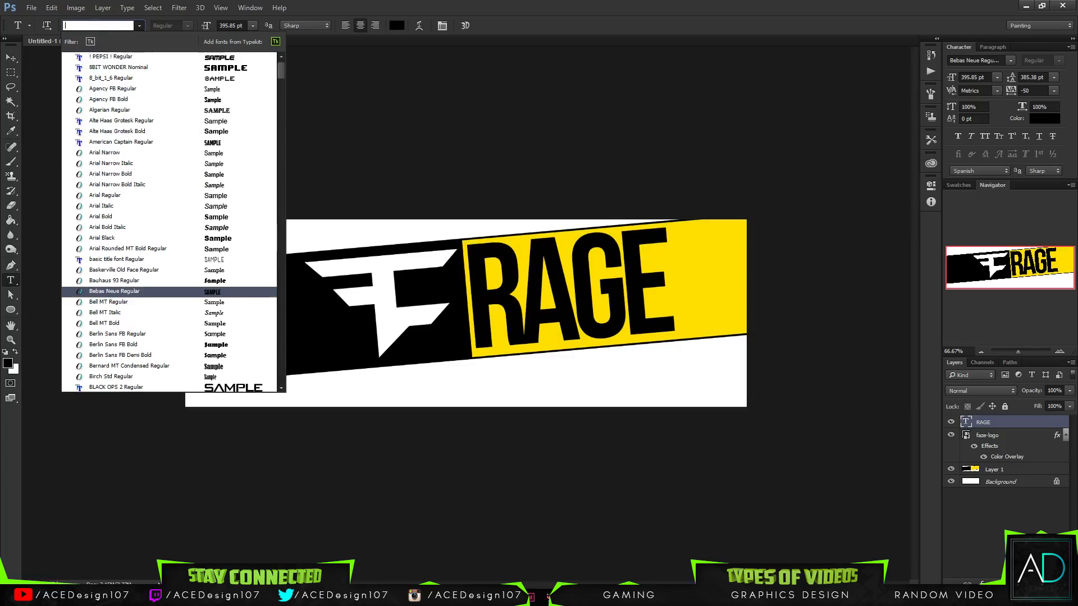
pyautogui.write('code')
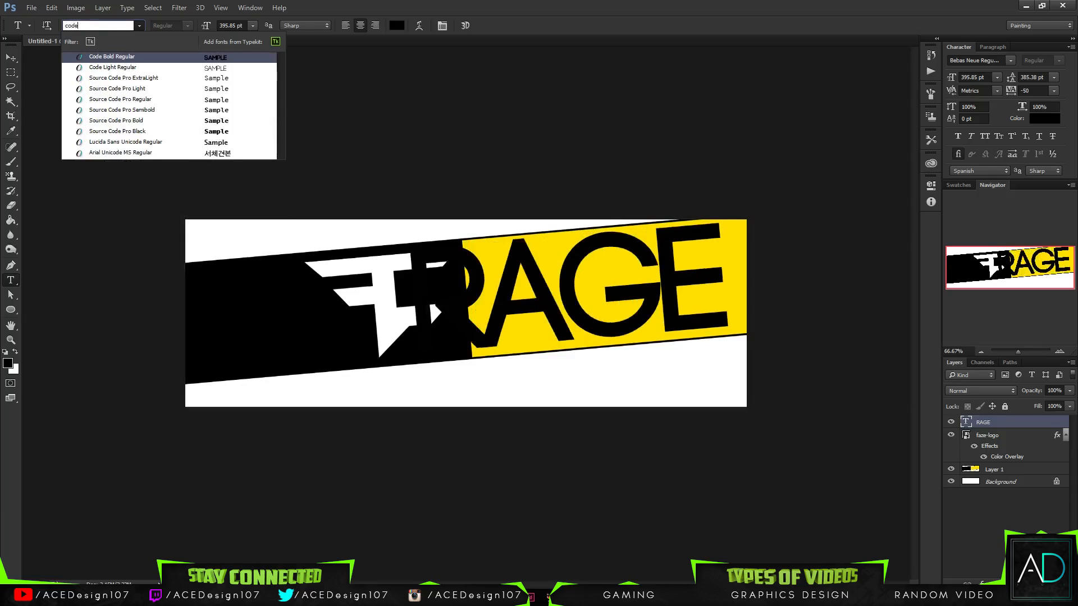
pyautogui.press('BackSpace')
pyautogui.press('BackSpace')
pyautogui.press('BackSpace')
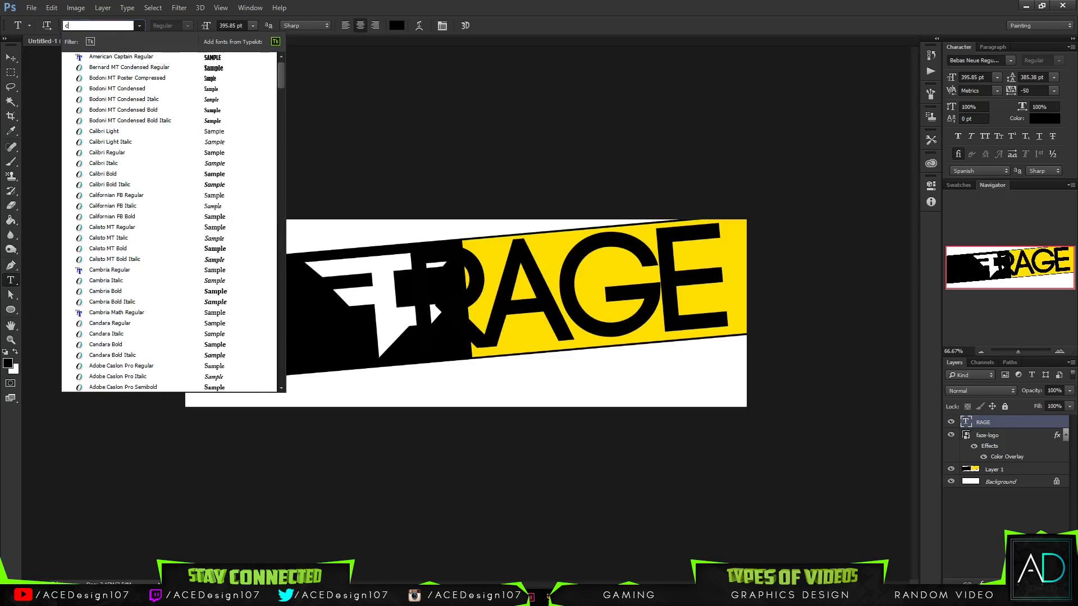
# - Browse the installed fonts and change the RAGE text to Komika Axis Regular
pyautogui.scroll(-5, 155, 194)
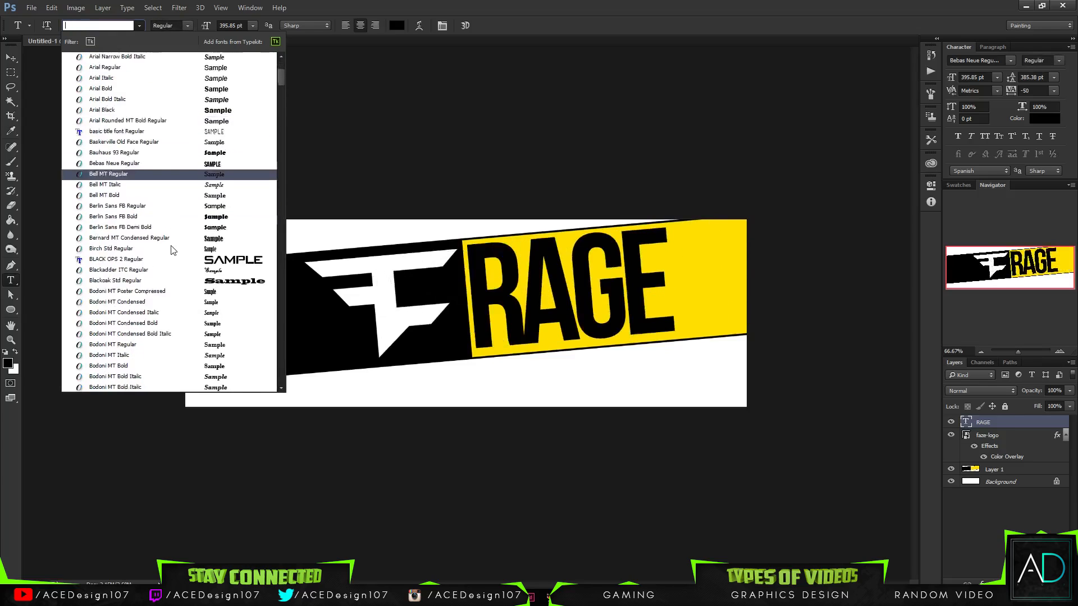
pyautogui.moveTo(279, 81); pyautogui.dragTo(279, 173)
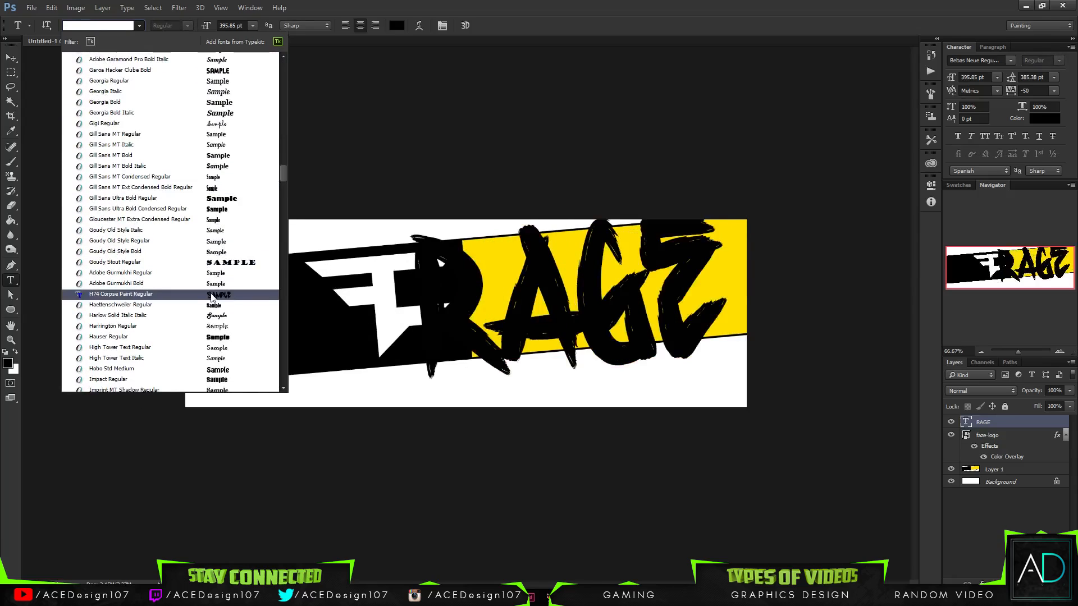
pyautogui.scroll(-3, 213, 315)
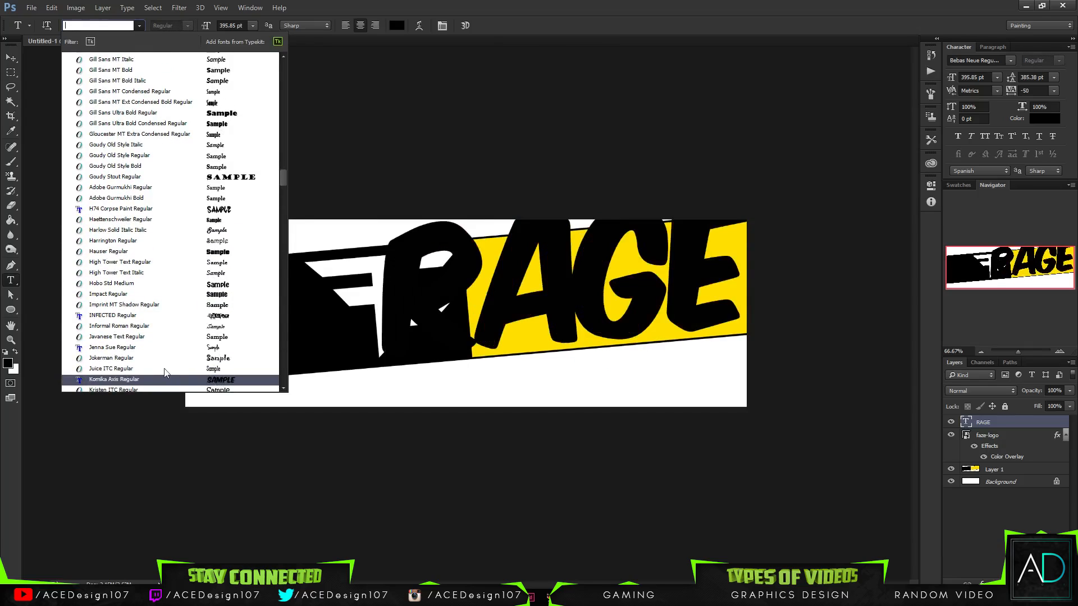
pyautogui.click(101, 382)
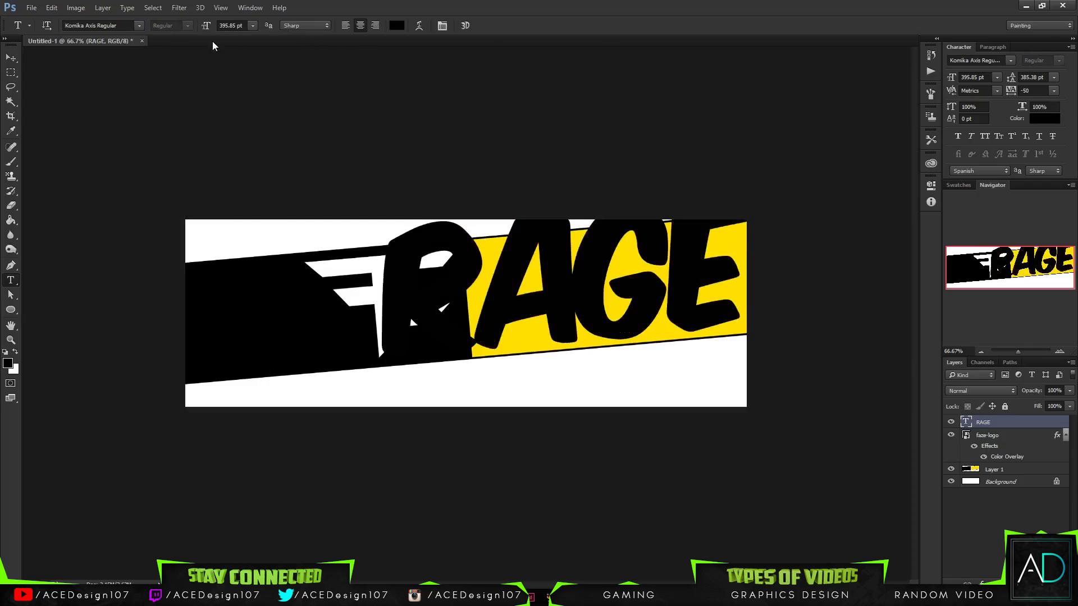
pyautogui.click(253, 27)
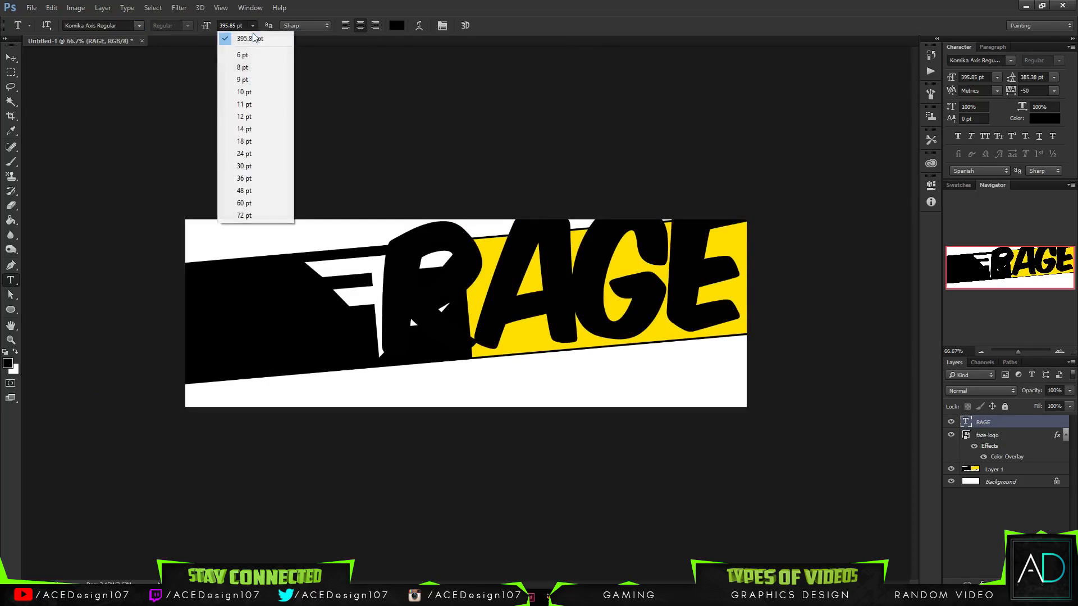
pyautogui.click(579, 70)
# - Try a tracking of -10 on the RAGE text and set it to -25
pyautogui.press('v')
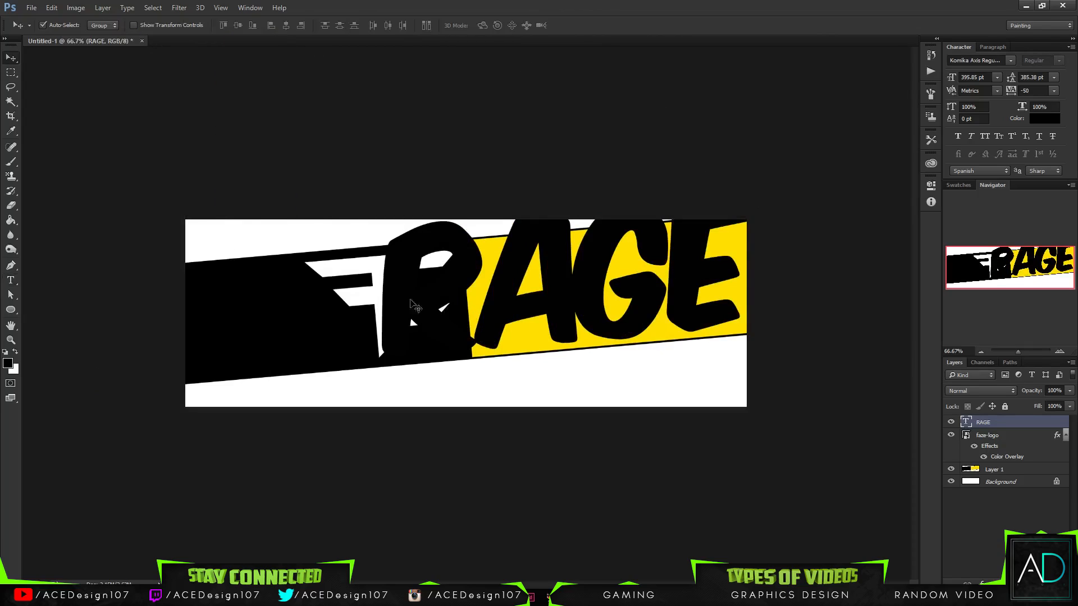
pyautogui.click(1054, 90)
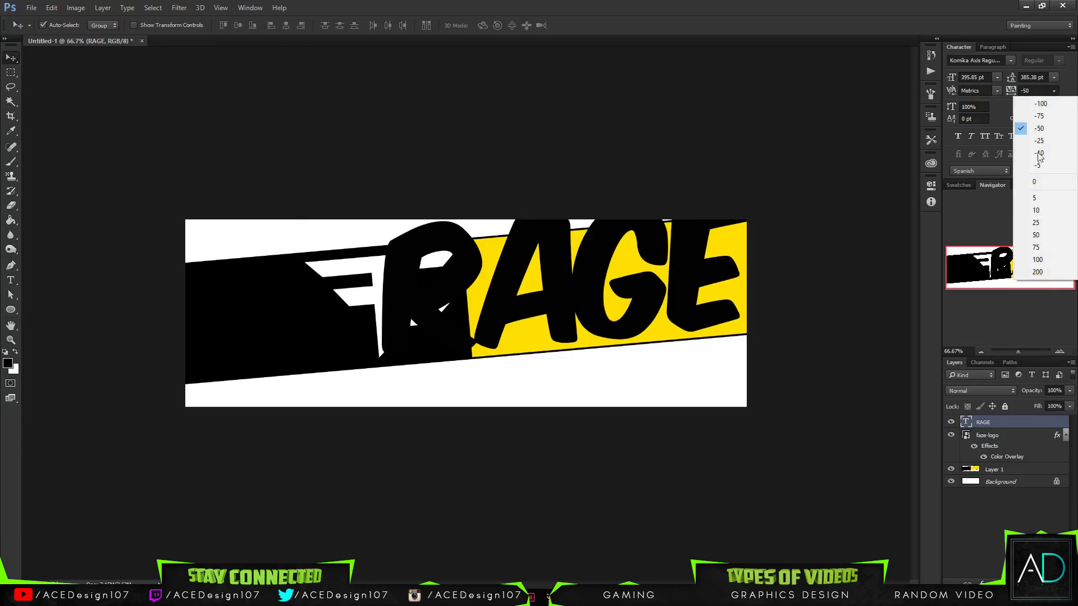
pyautogui.click(1034, 159)
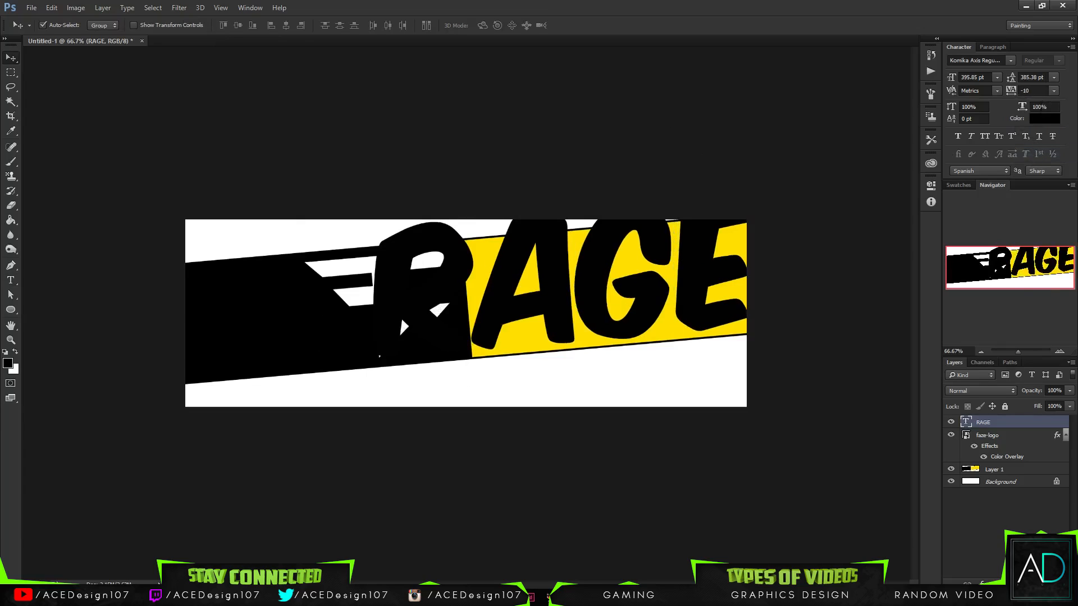
pyautogui.click(1054, 90)
pyautogui.click(1018, 137)
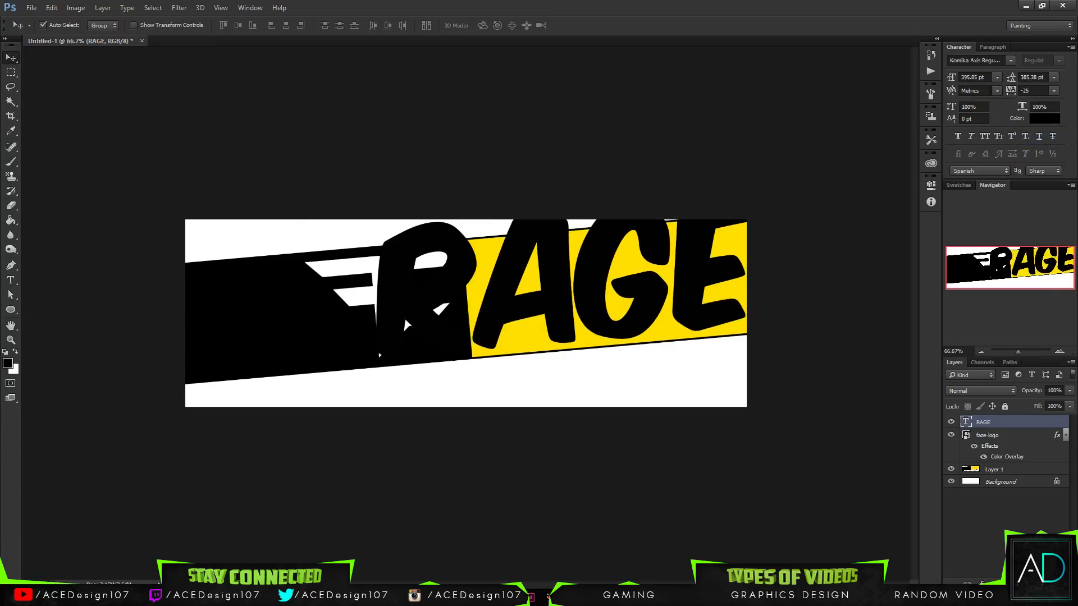
# - Reduce the RAGE text to 300 pt and move it off the logo onto the yellow section
pyautogui.click(997, 77)
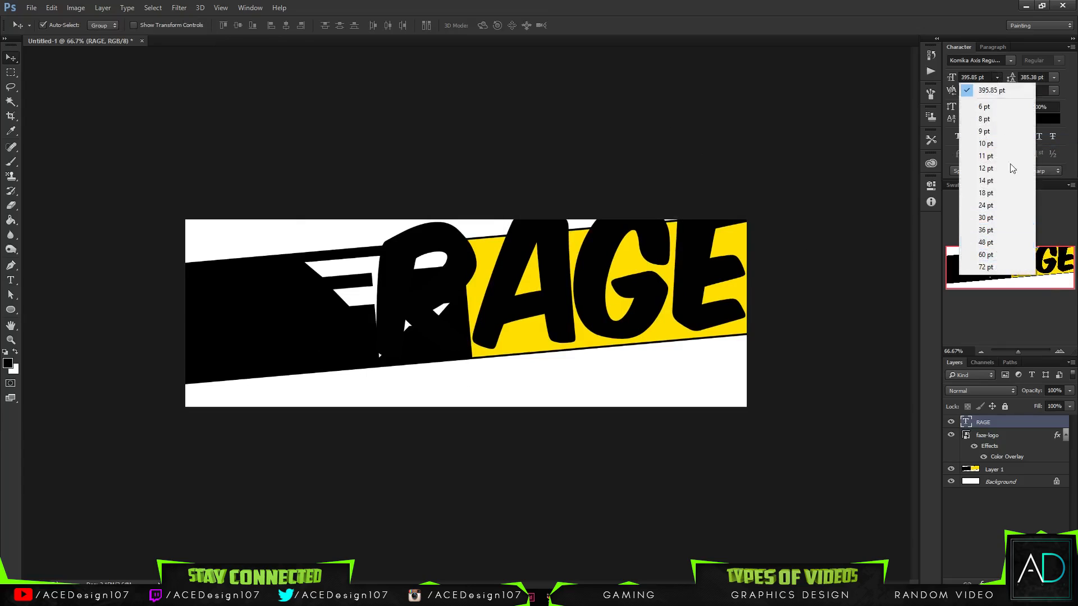
pyautogui.click(982, 74)
pyautogui.moveTo(987, 77); pyautogui.dragTo(741, 75)
pyautogui.write('3')
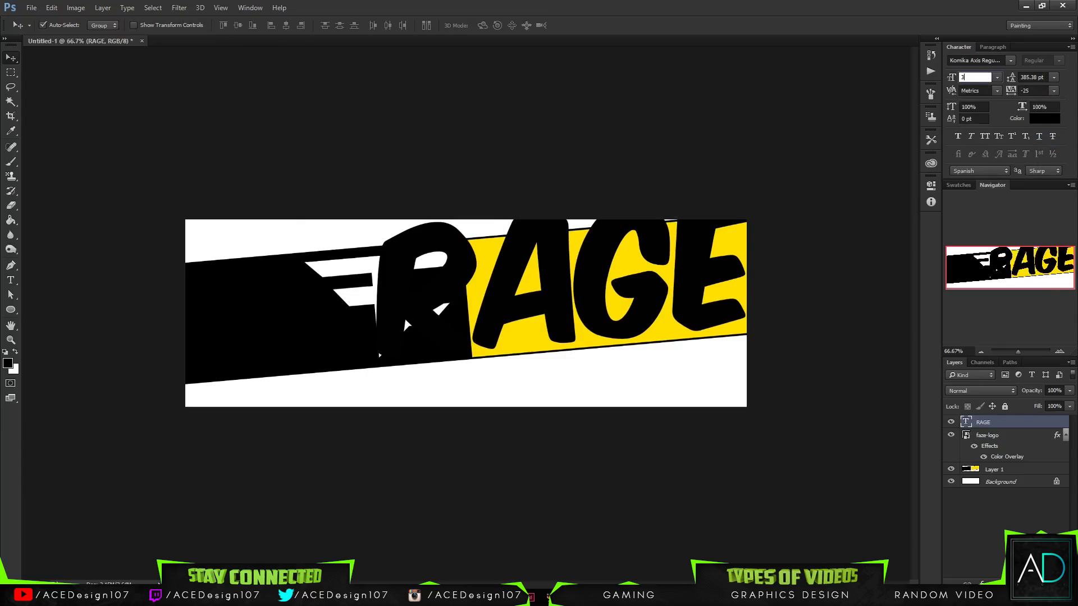
pyautogui.write('00')
pyautogui.press('Return')
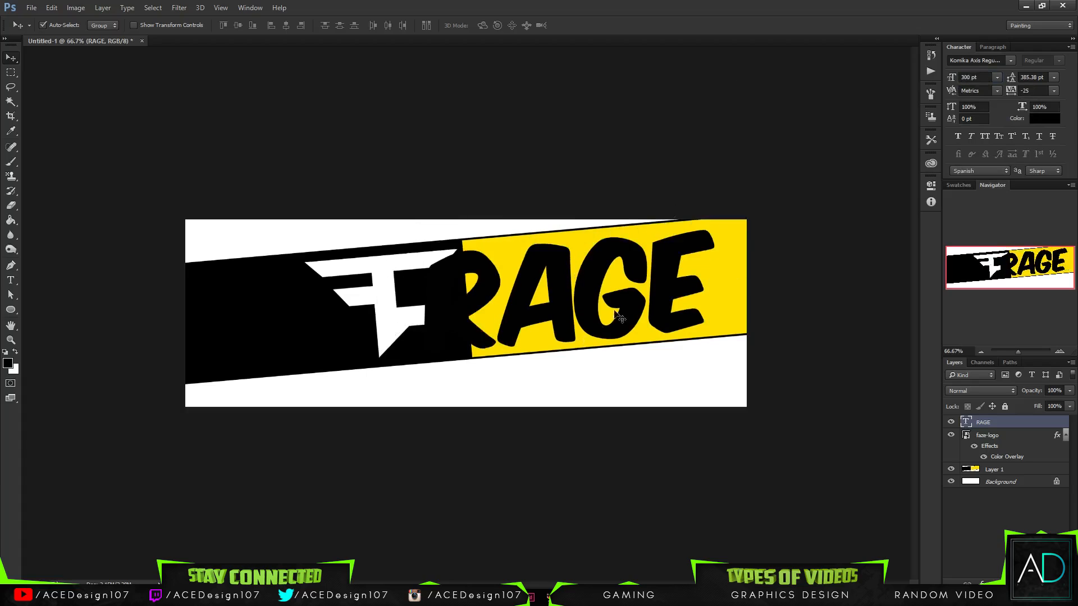
pyautogui.moveTo(655, 308); pyautogui.dragTo(706, 296)
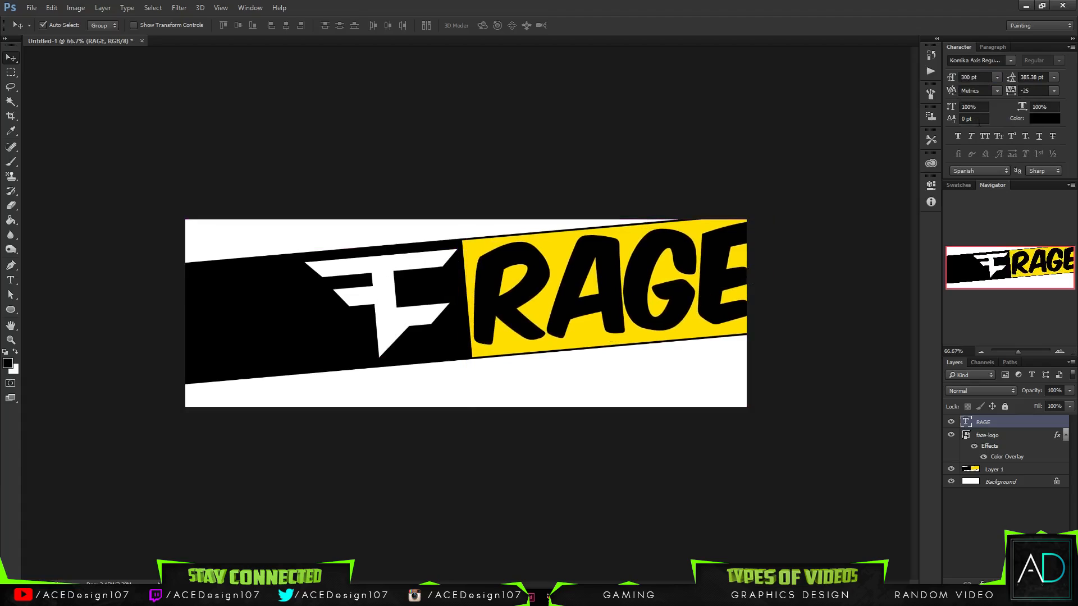
# - Set the font size of the RAGE text to 285 pt
pyautogui.click(984, 76)
pyautogui.write('285')
pyautogui.press('Return')
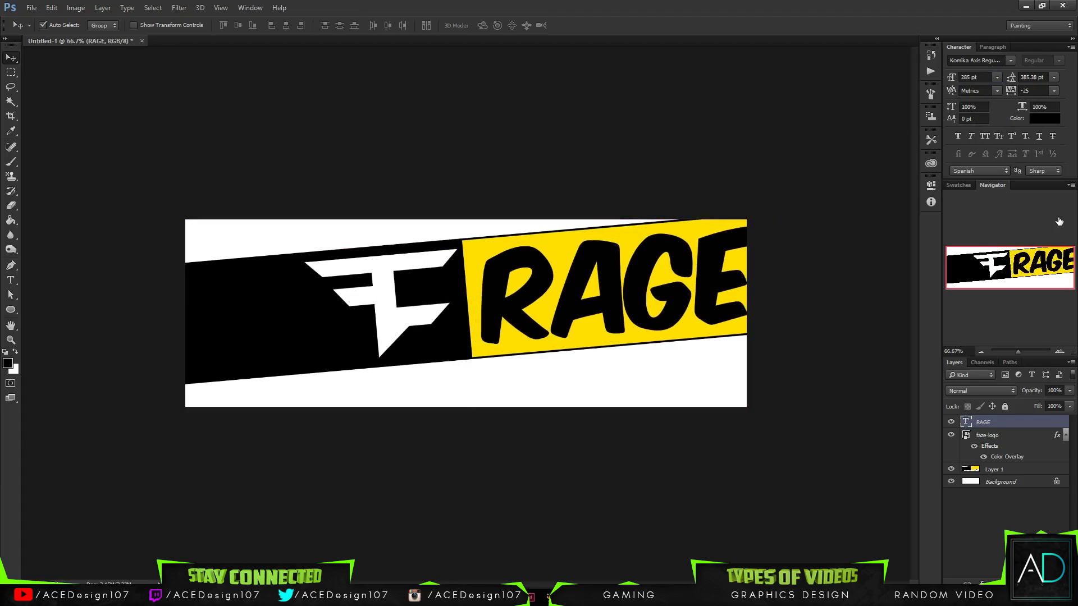
# - Nudge the RAGE text left and slightly up so the whole word fits within the yellow section
pyautogui.press('Left')
pyautogui.press('Left')
pyautogui.press('Left')
pyautogui.press('Left')
pyautogui.press('Up')
pyautogui.press('Up')
pyautogui.press('Up')
pyautogui.press('Up')
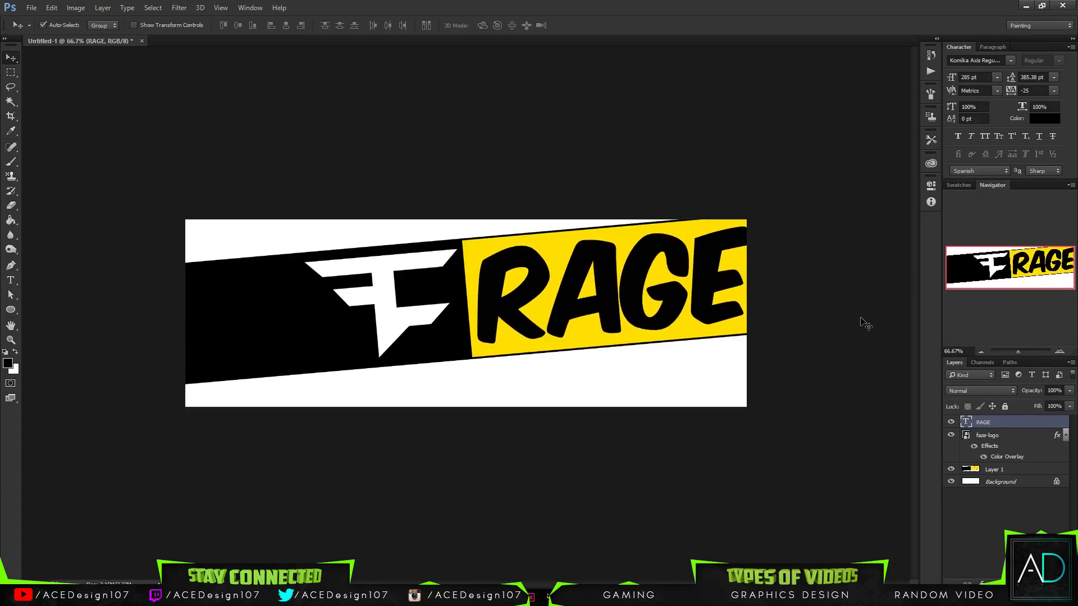
pyautogui.press('Left')
pyautogui.press('Left')
pyautogui.press('Left')
pyautogui.press('Left')
pyautogui.press('Left')
pyautogui.press('Left')
pyautogui.press('Left')
pyautogui.press('Left')
pyautogui.press('Left')
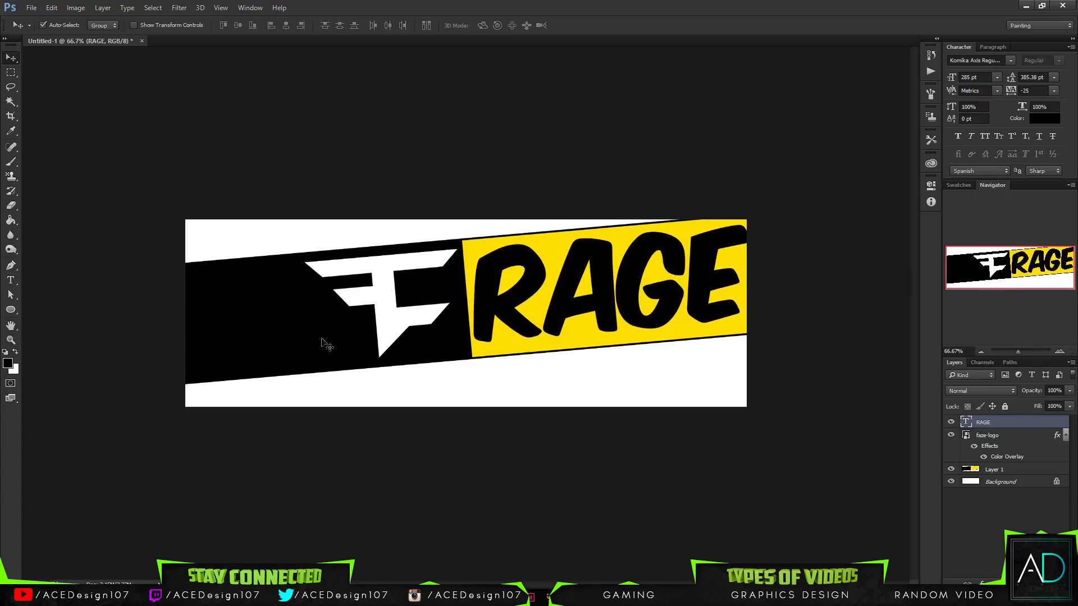
# - Change the font of the RAGE text to Bebas Neue Regular
pyautogui.press('t')
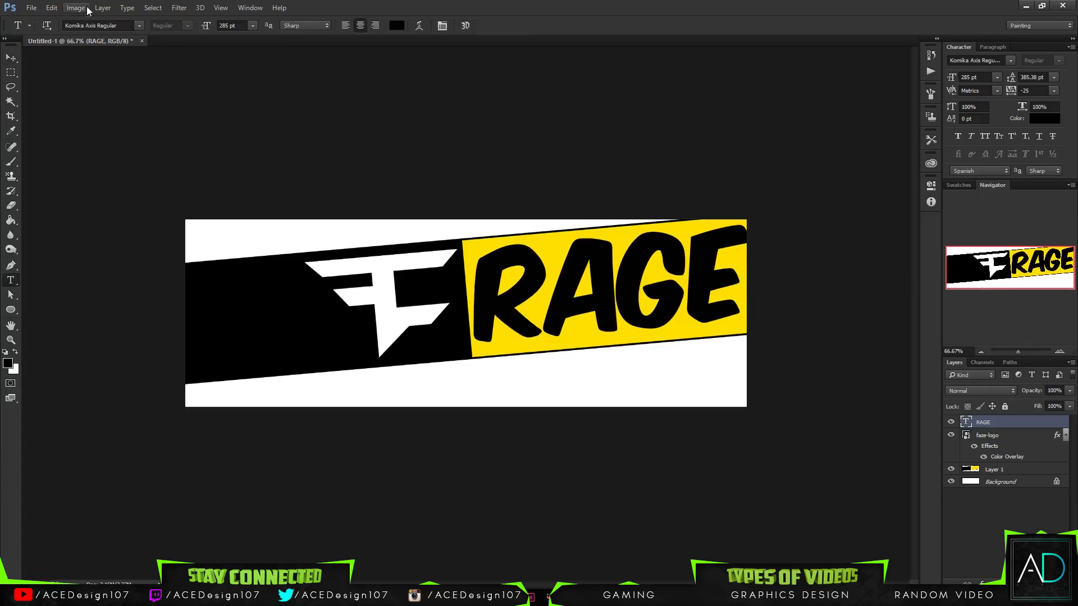
pyautogui.click(122, 24)
pyautogui.write('be')
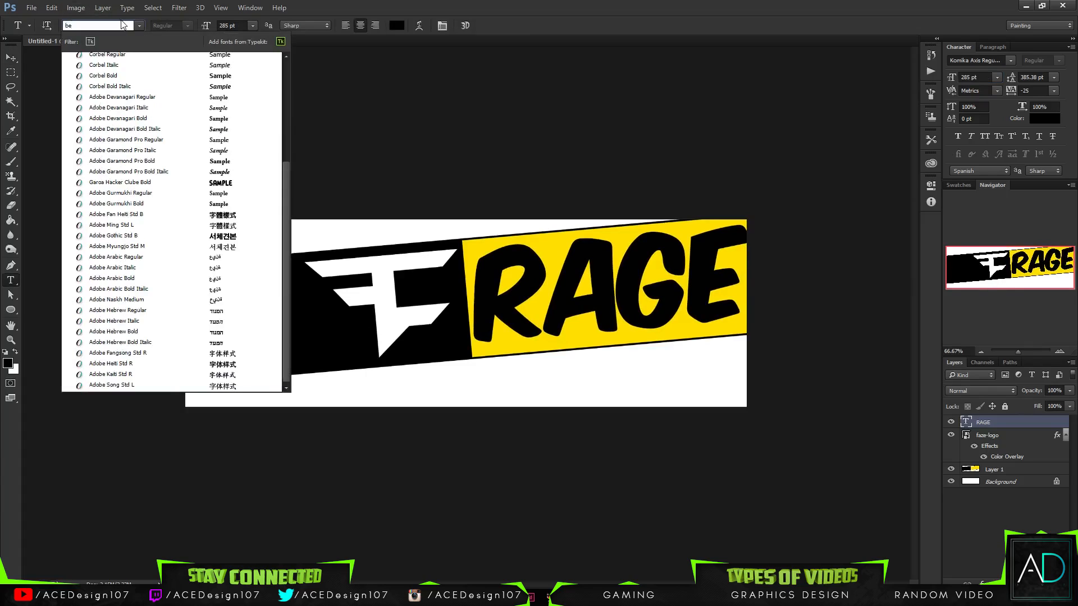
pyautogui.write('b')
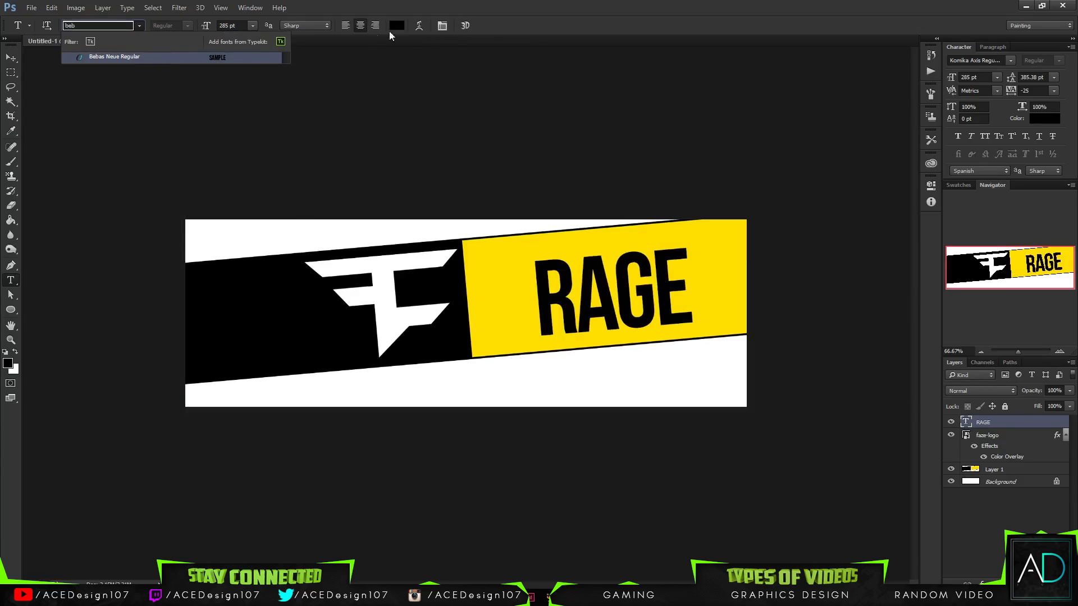
pyautogui.press('Escape')
pyautogui.click(106, 25)
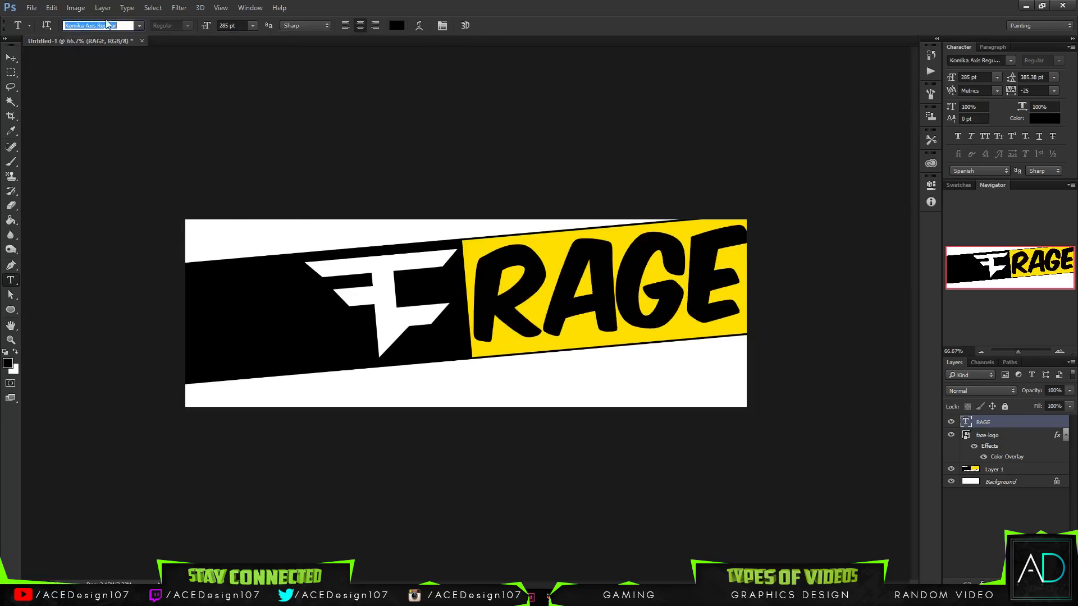
pyautogui.write('be')
pyautogui.press('Down')
pyautogui.press('Return')
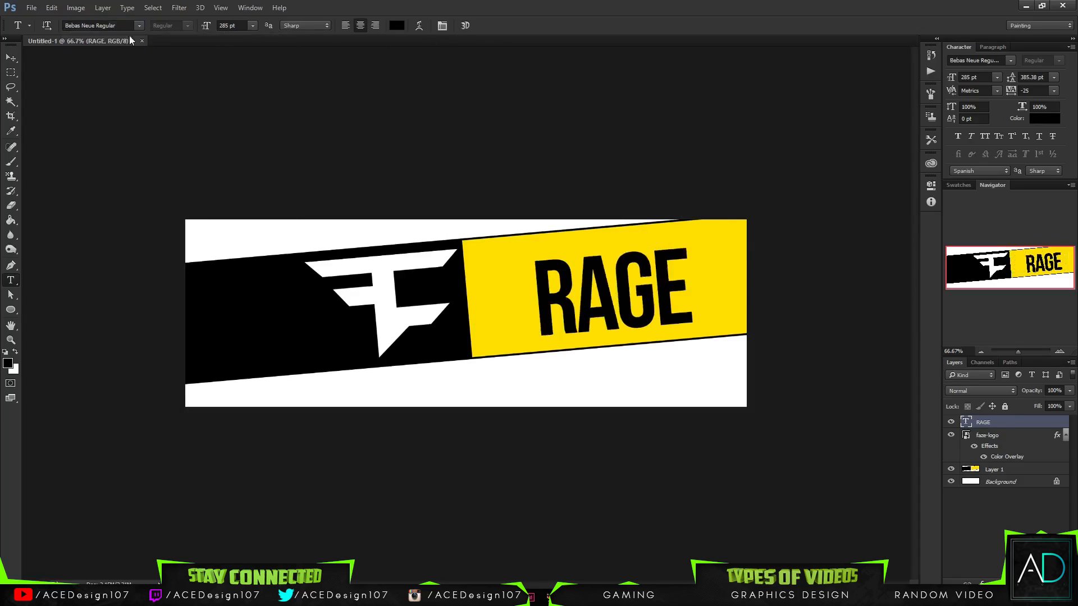
# - Try a font size of 400 pt on the RAGE text and raise it to 425 pt
pyautogui.click(227, 25)
pyautogui.write('400')
pyautogui.press('Return')
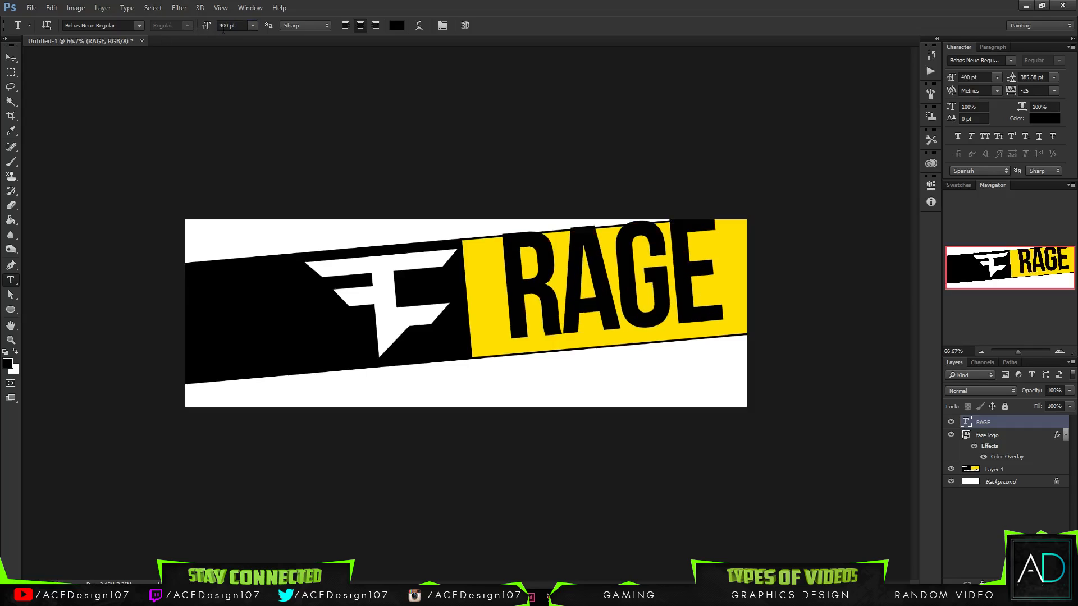
pyautogui.click(238, 25)
pyautogui.write('425')
pyautogui.press('Return')
# - Move the RAGE text left and slightly down so it starts at the left edge of the yellow section
pyautogui.press('v')
pyautogui.moveTo(571, 307); pyautogui.dragTo(545, 315)
pyautogui.press('Down')
pyautogui.press('Down')
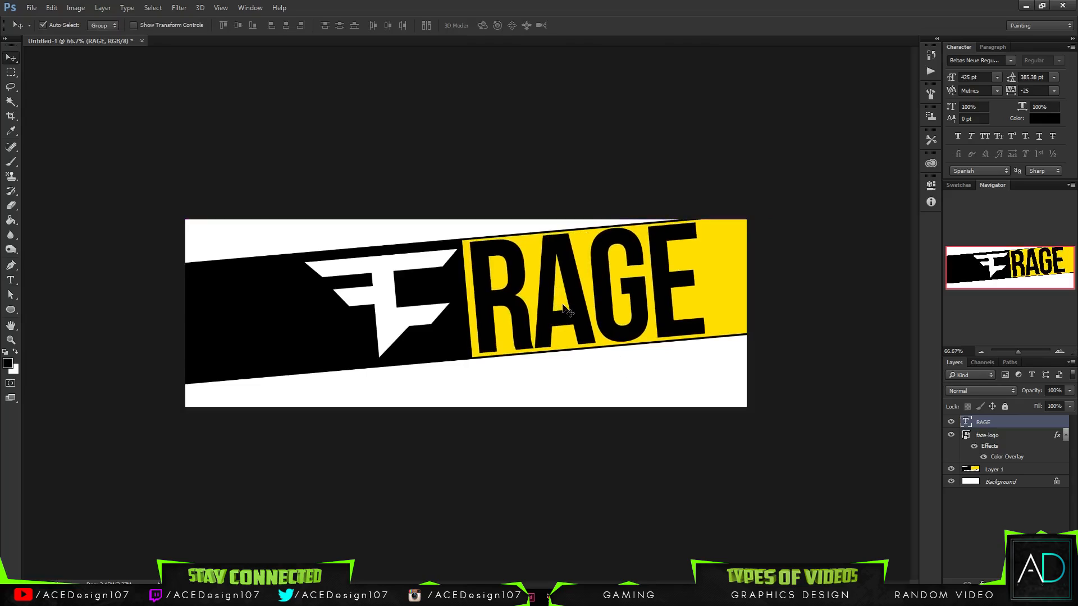
pyautogui.press('Left')
pyautogui.press('Left')
pyautogui.press('Left')
pyautogui.press('Left')
pyautogui.press('Left')
pyautogui.press('Left')
pyautogui.press('Left')
pyautogui.press('Left')
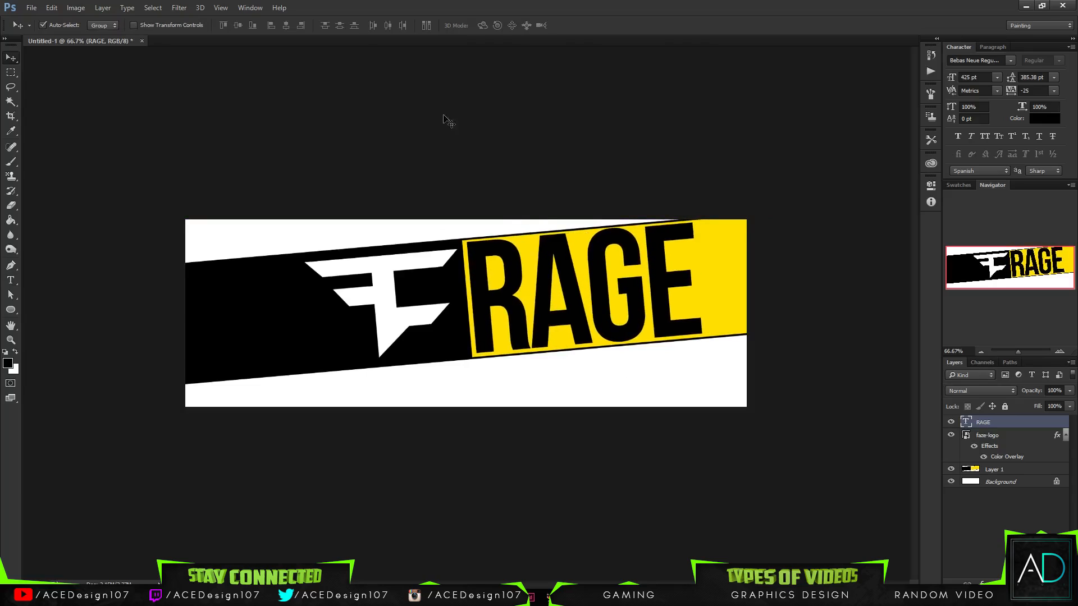
# - Set the font size of the RAGE text to 385 pt
pyautogui.press('t')
pyautogui.click(242, 26)
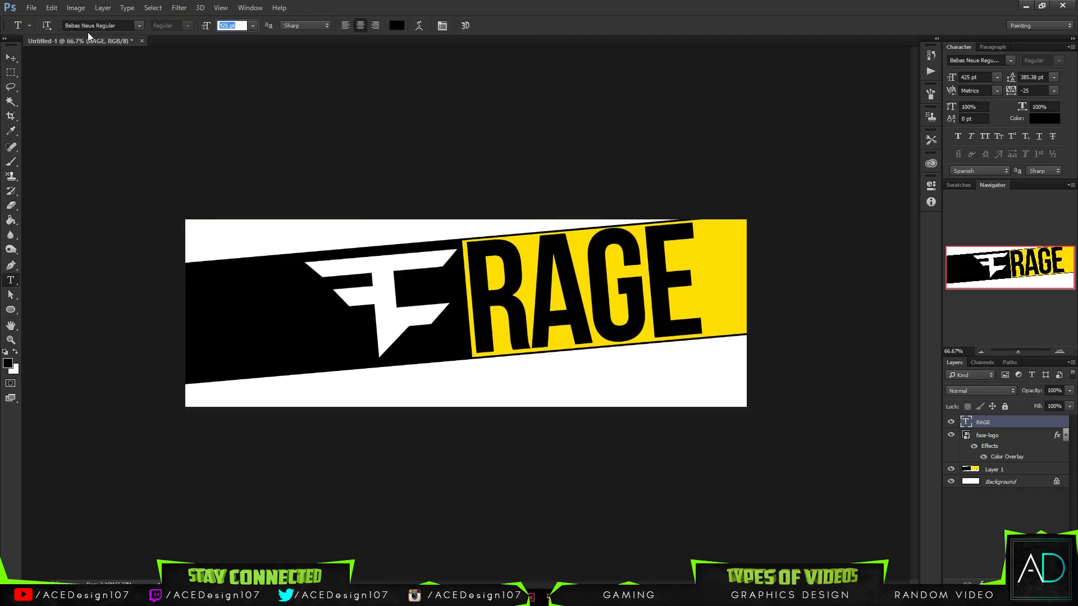
pyautogui.write('385')
pyautogui.press('Return')
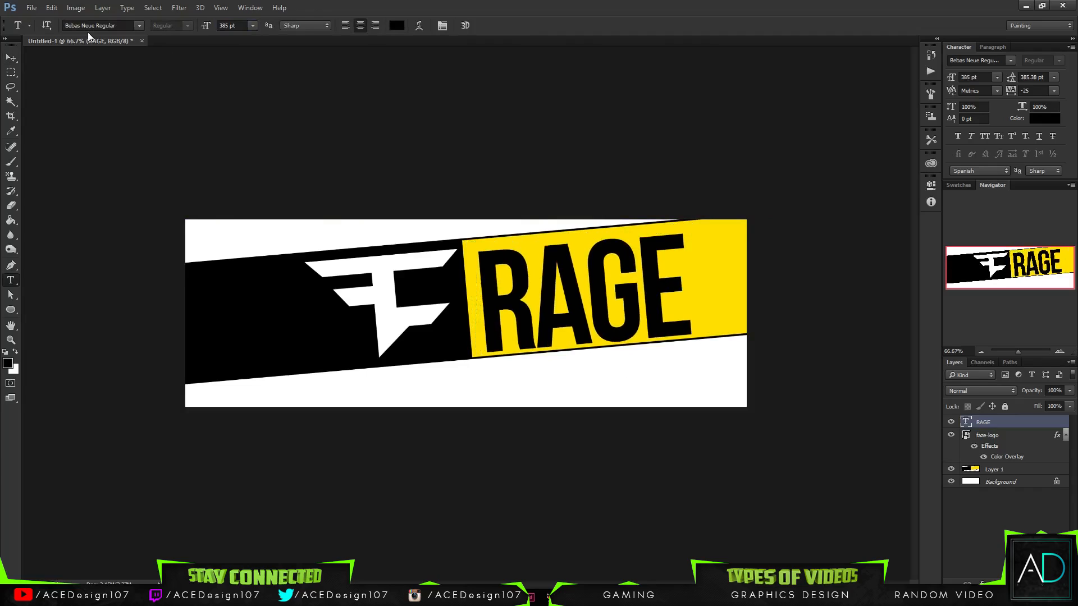
# - Nudge the RAGE text up and left to even out its margins within the yellow section
pyautogui.press('v')
pyautogui.press('Up')
pyautogui.press('Up')
pyautogui.press('Up')
pyautogui.press('Up')
pyautogui.press('Up')
pyautogui.press('Up')
pyautogui.press('Up')
pyautogui.press('Up')
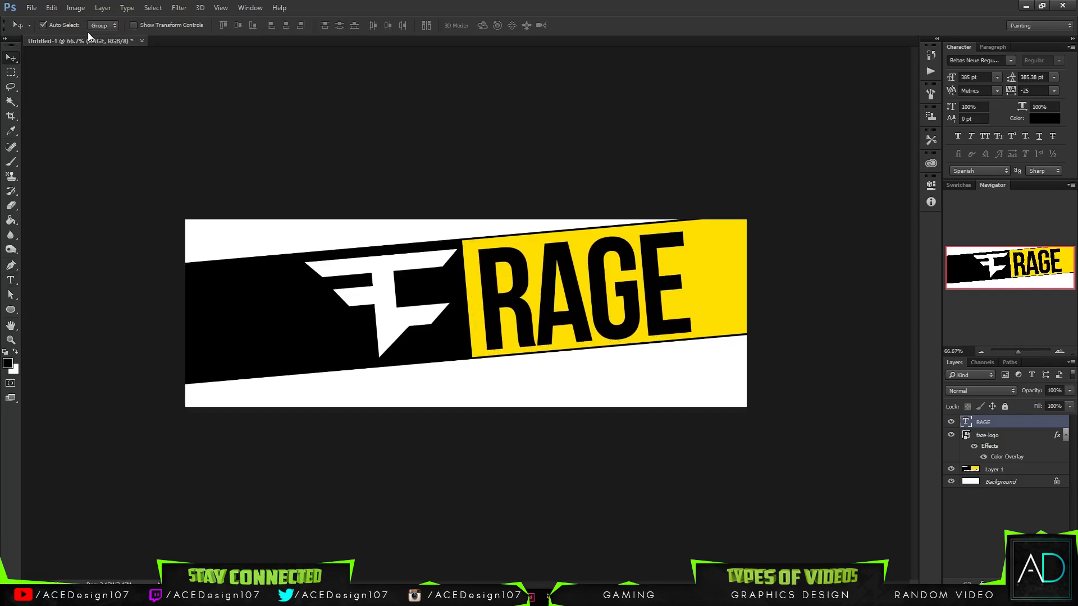
pyautogui.press('Left')
pyautogui.press('Left')
pyautogui.press('Left')
pyautogui.press('Left')
pyautogui.press('Left')
pyautogui.press('Left')
pyautogui.press('Left')
pyautogui.press('Left')
pyautogui.press('Left')
pyautogui.press('Left')
pyautogui.press('Left')
pyautogui.press('Left')
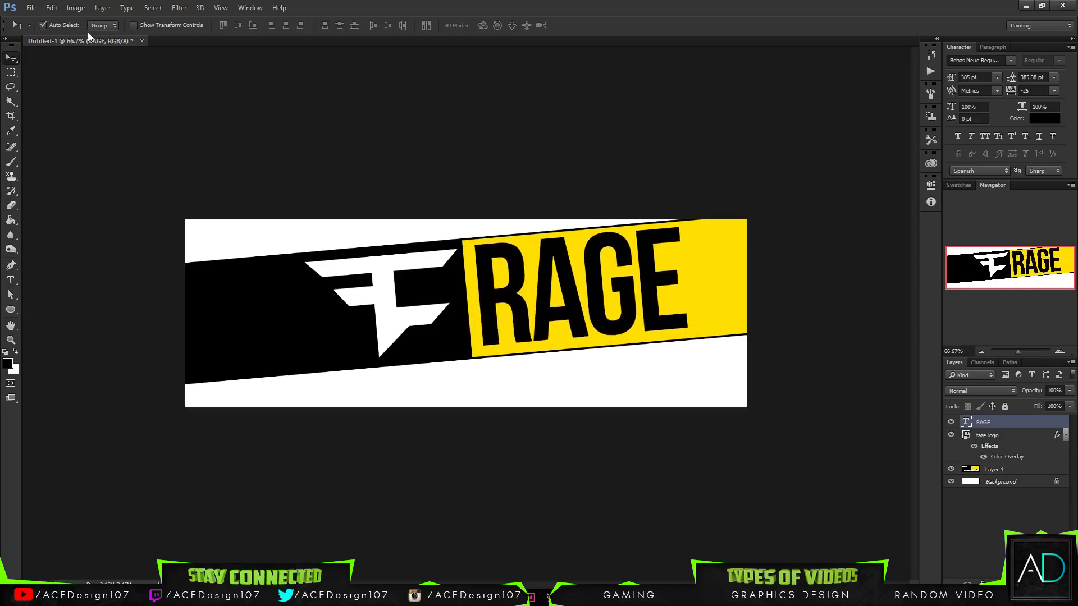
pyautogui.press('Left')
pyautogui.press('Left')
pyautogui.press('Left')
pyautogui.press('Down')
pyautogui.press('Down')
pyautogui.press('Down')
pyautogui.press('Down')
pyautogui.press('Down')
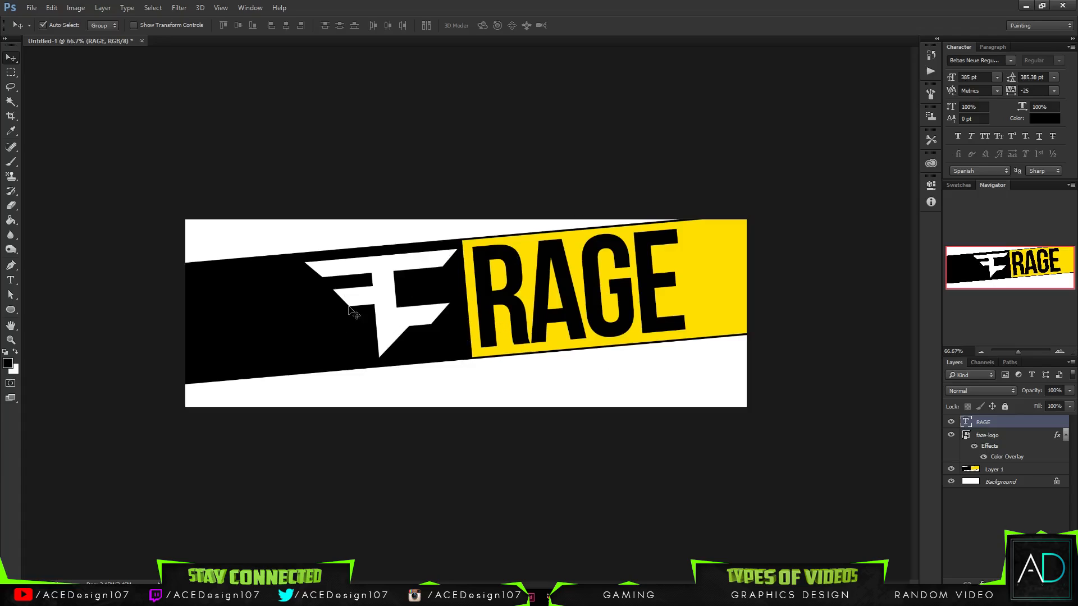
# - Duplicate the RAGE text layer, scale the copy to about 76%, and place it below the band in the banner's lower-right corner
pyautogui.press('t')
pyautogui.press('v')
pyautogui.click(1066, 436)
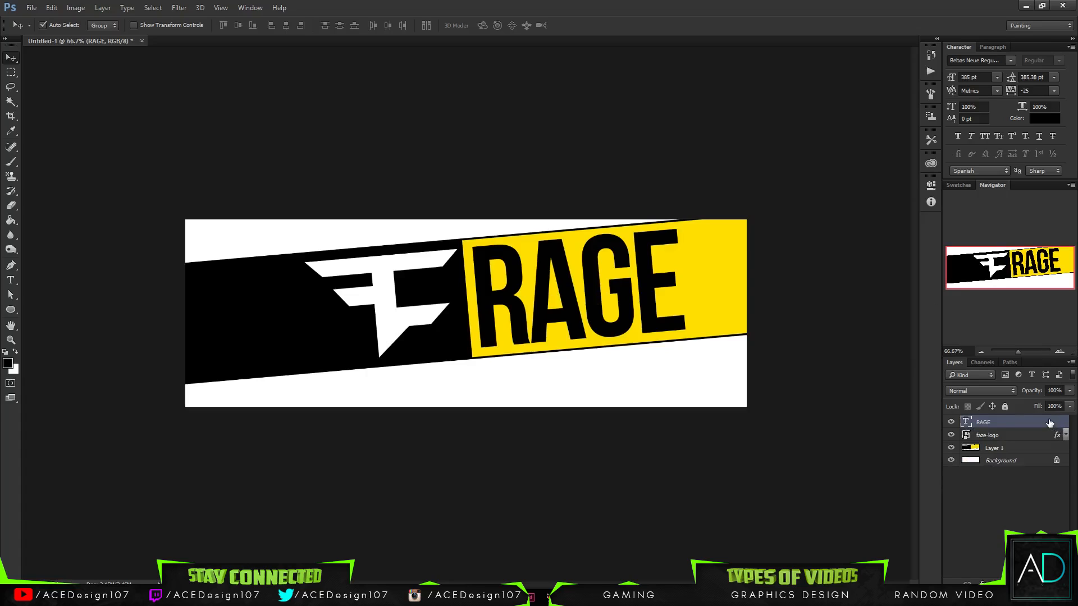
pyautogui.hotkey('ctrl', 'j')
pyautogui.hotkey('ctrl', 't')
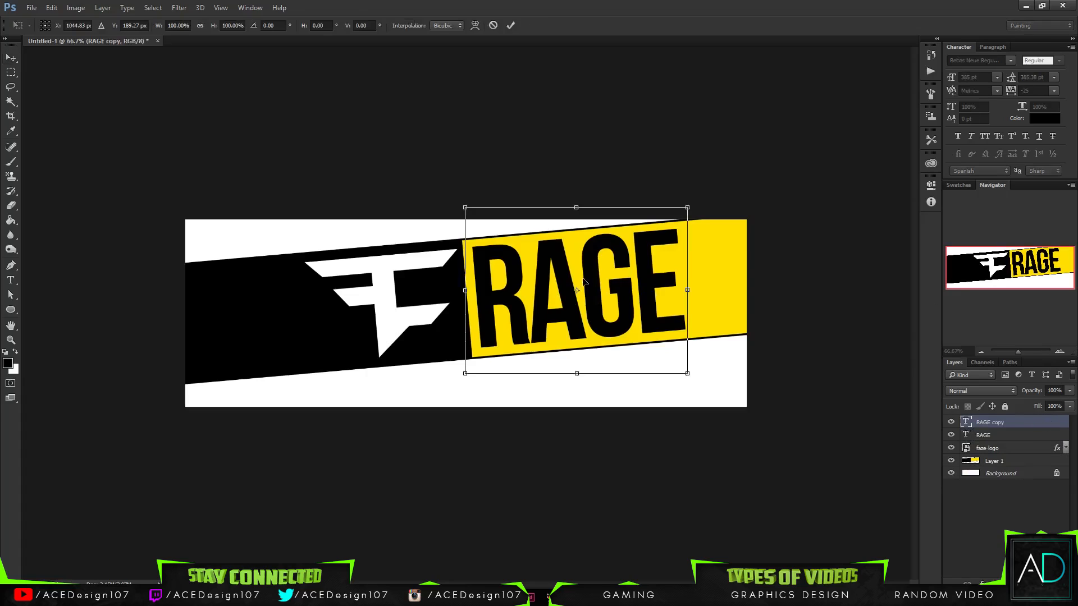
pyautogui.moveTo(594, 272); pyautogui.dragTo(646, 389)
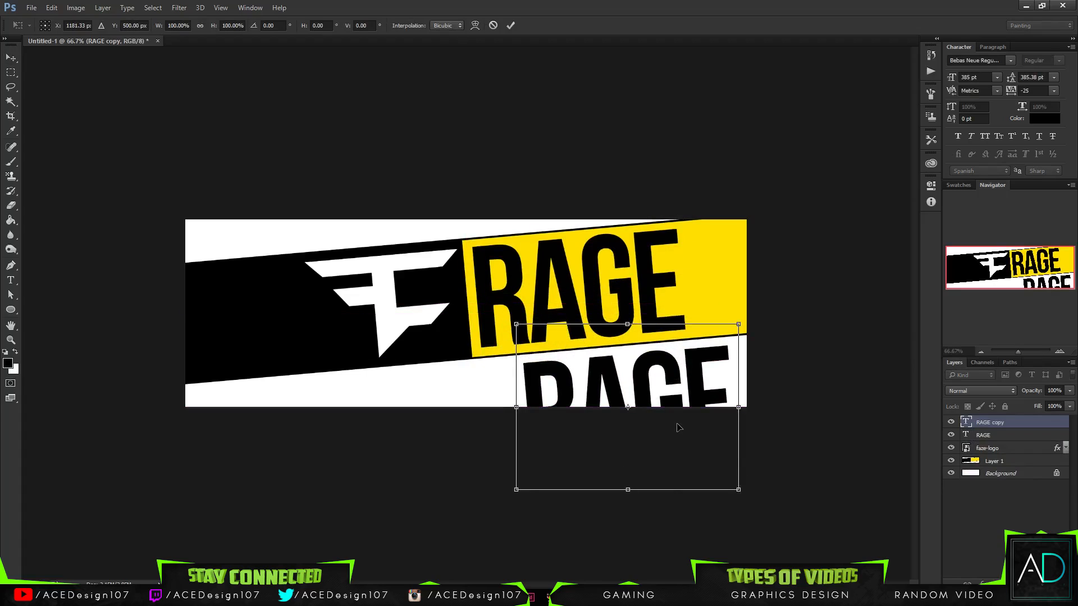
pyautogui.moveTo(739, 490); pyautogui.dragTo(712, 470)
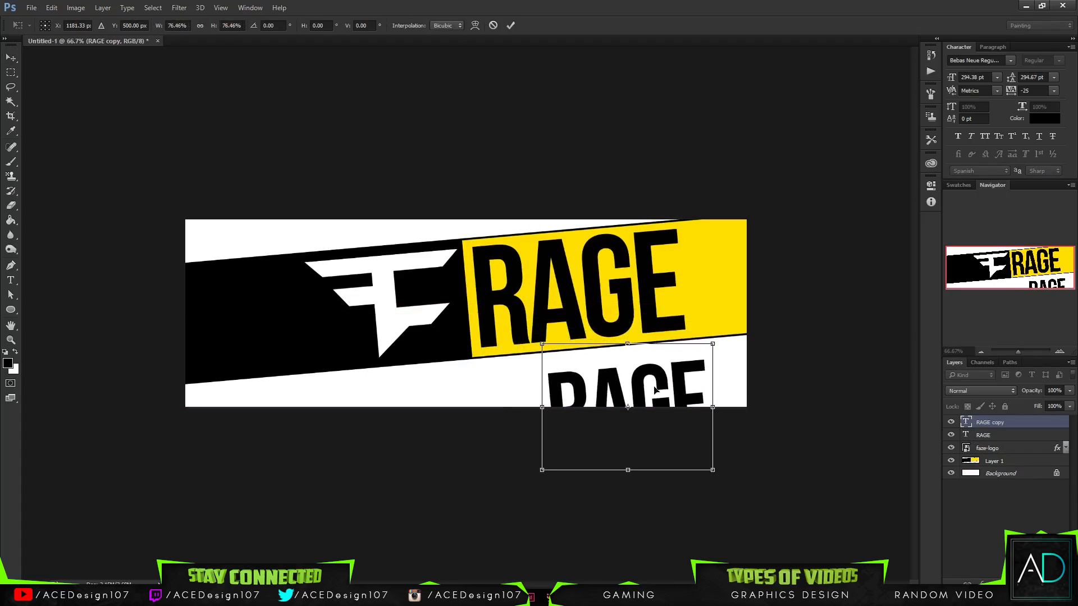
pyautogui.moveTo(643, 389); pyautogui.dragTo(687, 369)
pyautogui.press('Return')
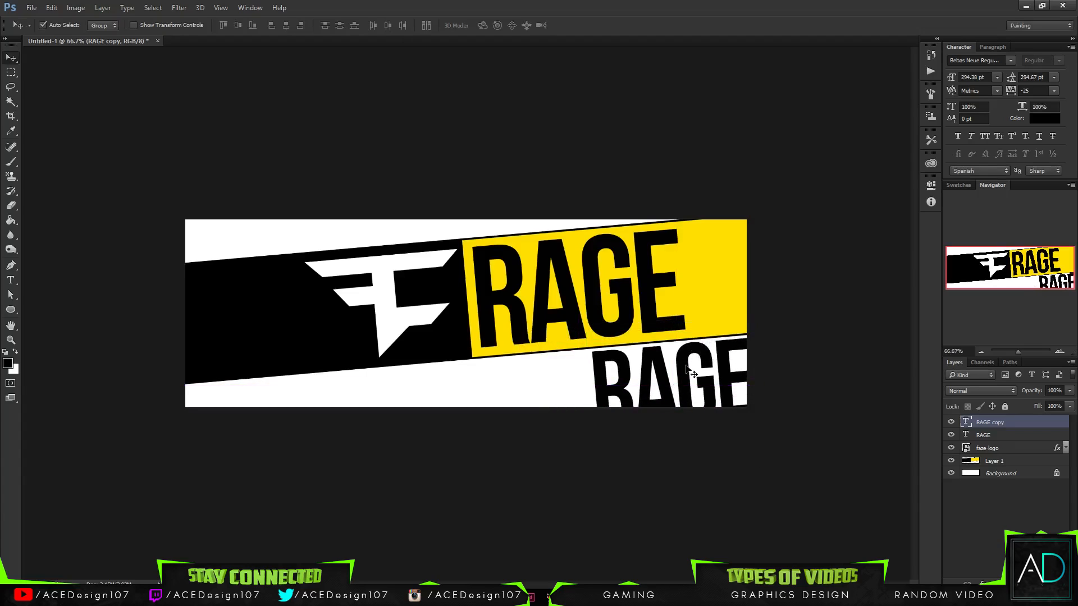
pyautogui.rightClick(1002, 423)
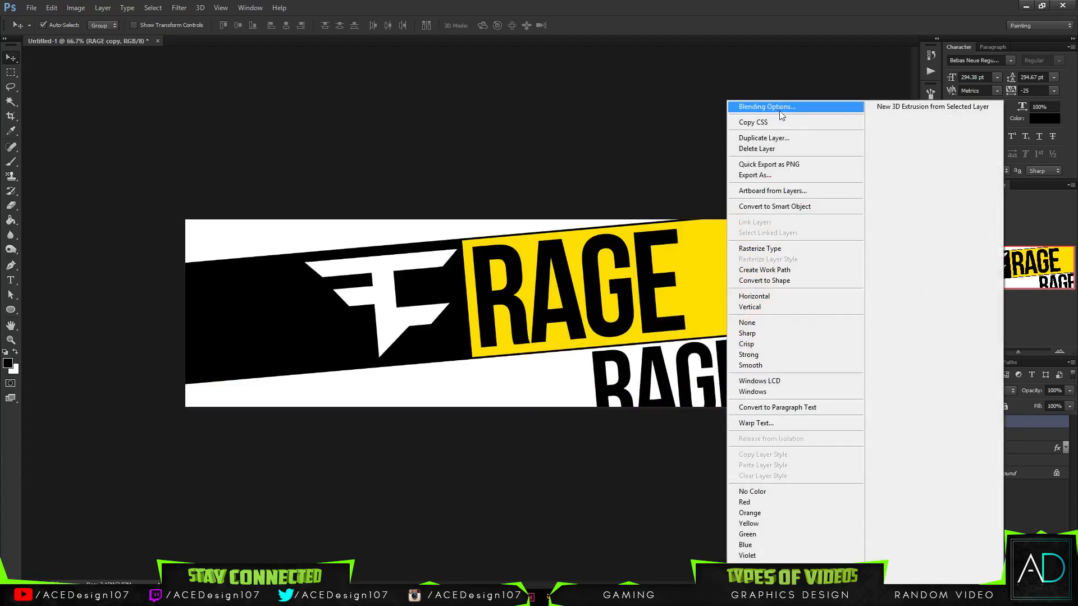
pyautogui.click(747, 106)
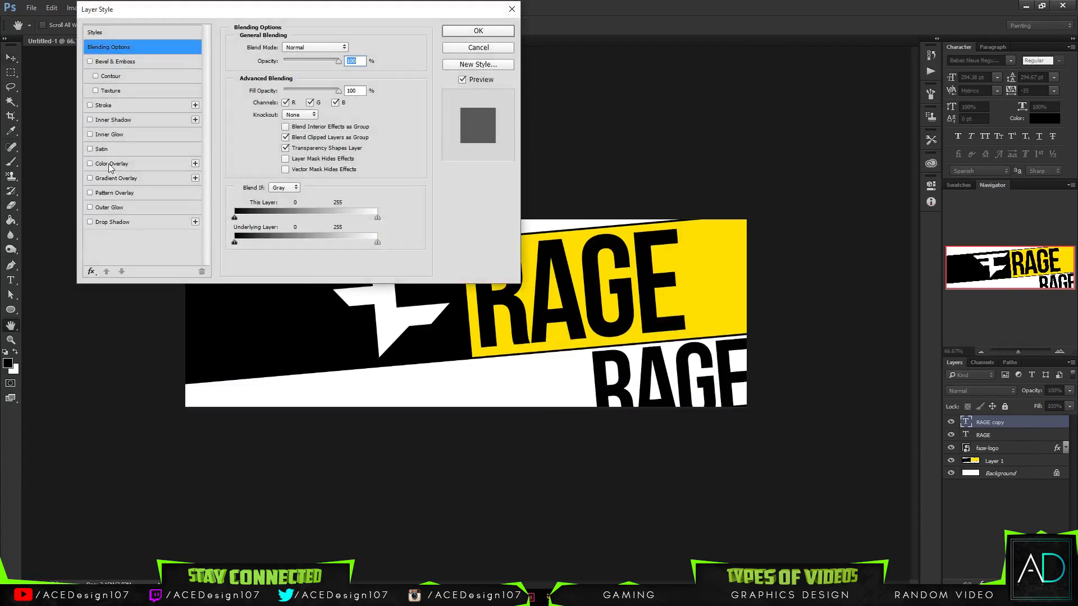
pyautogui.click(445, 48)
# - Set the text color of the RAGE copy to white (ffffff)
pyautogui.press('t')
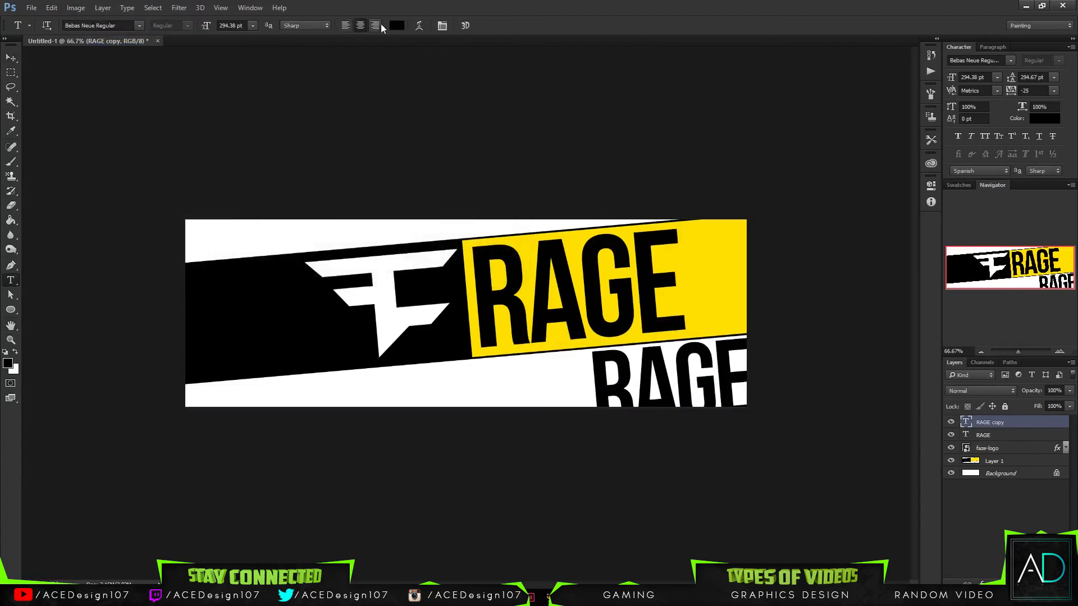
pyautogui.click(397, 26)
pyautogui.write('ffffff')
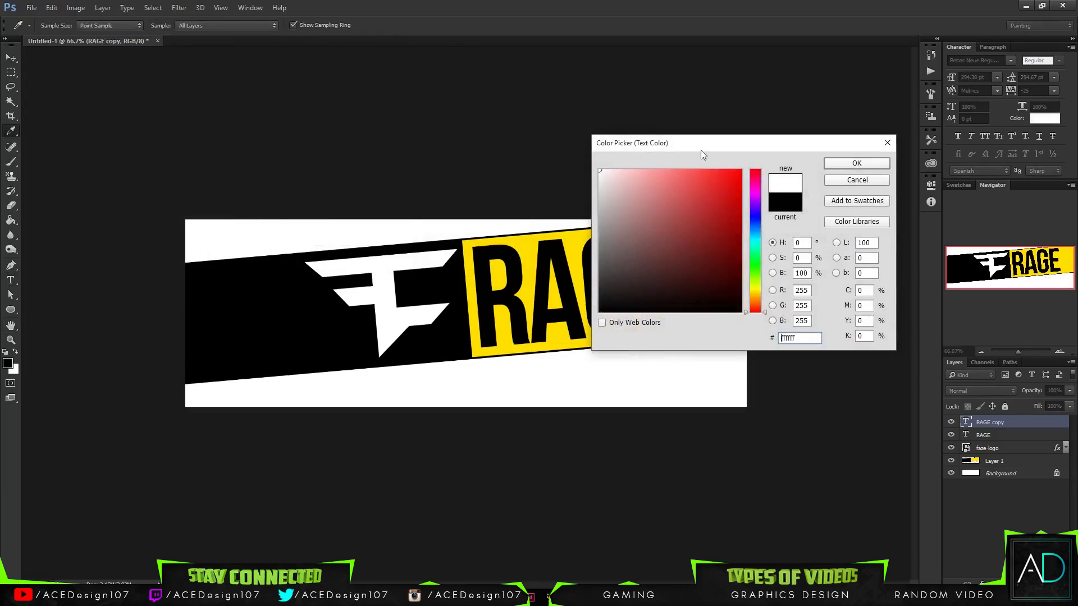
pyautogui.click(835, 167)
# - Add a drop shadow to the white RAGE copy with a 132° angle, about 13 px distance, 0% spread and 0 px size
pyautogui.rightClick(1026, 422)
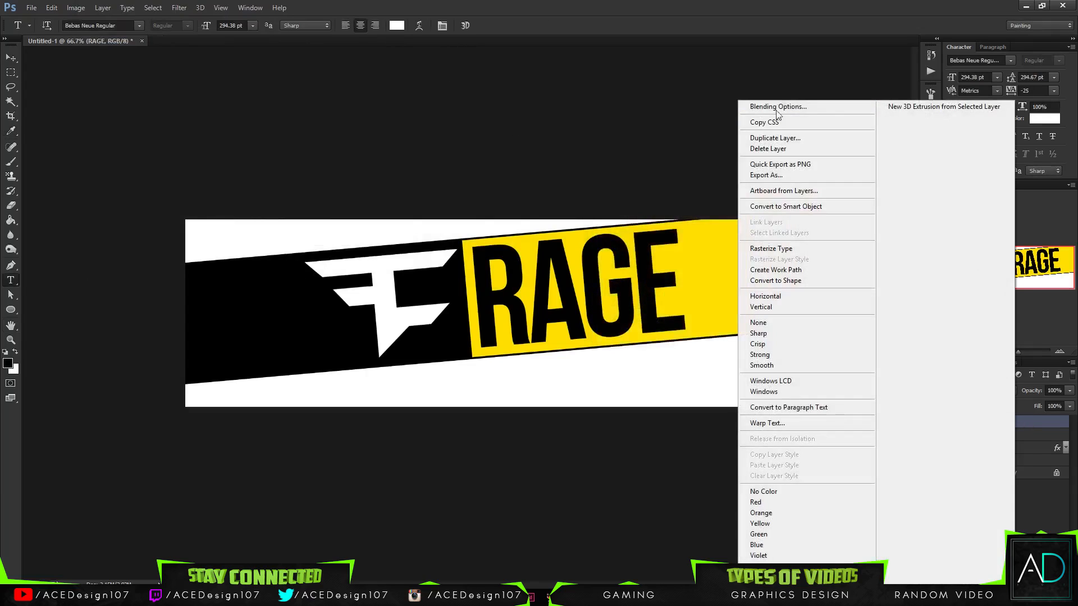
pyautogui.click(777, 110)
pyautogui.click(169, 221)
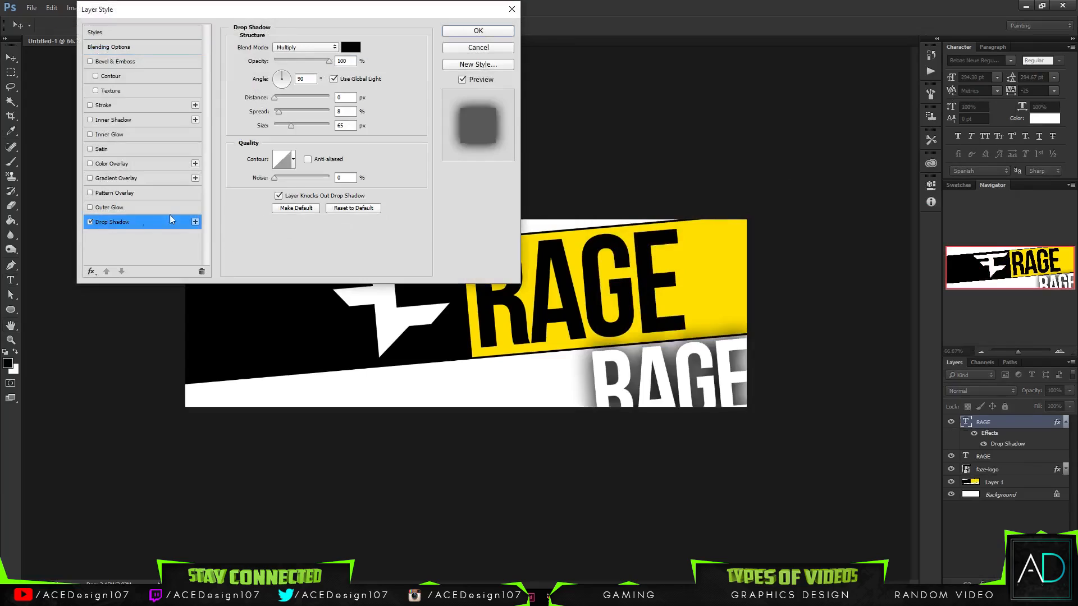
pyautogui.moveTo(283, 123)
pyautogui.mouseDown()
pyautogui.moveTo(269, 119)
pyautogui.moveTo(299, 111)
pyautogui.moveTo(282, 123)
pyautogui.mouseUp()
pyautogui.moveTo(281, 76); pyautogui.dragTo(274, 125)
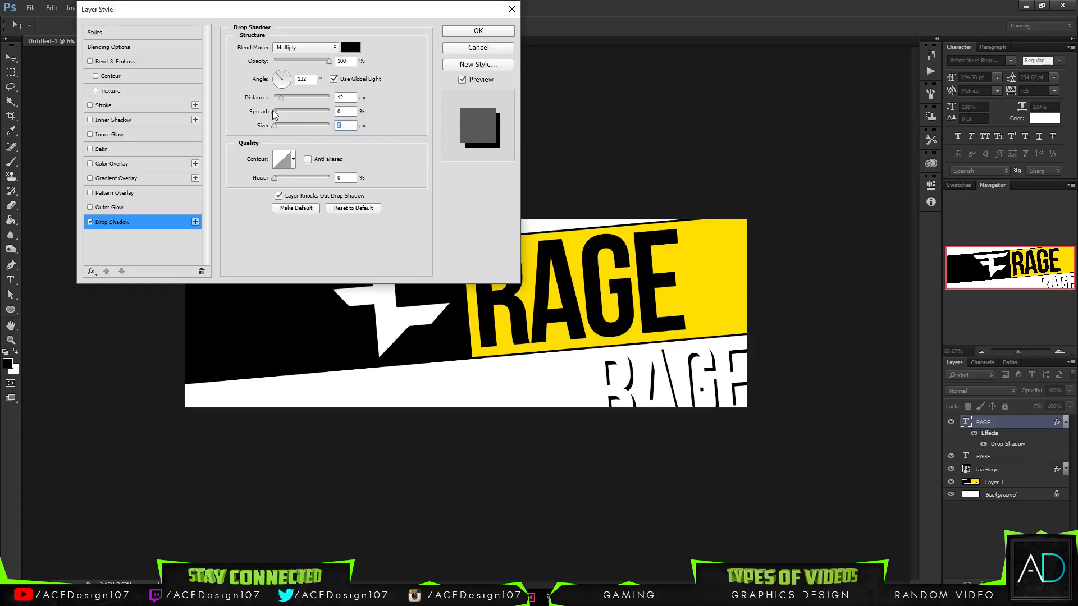
pyautogui.moveTo(280, 97); pyautogui.dragTo(283, 102)
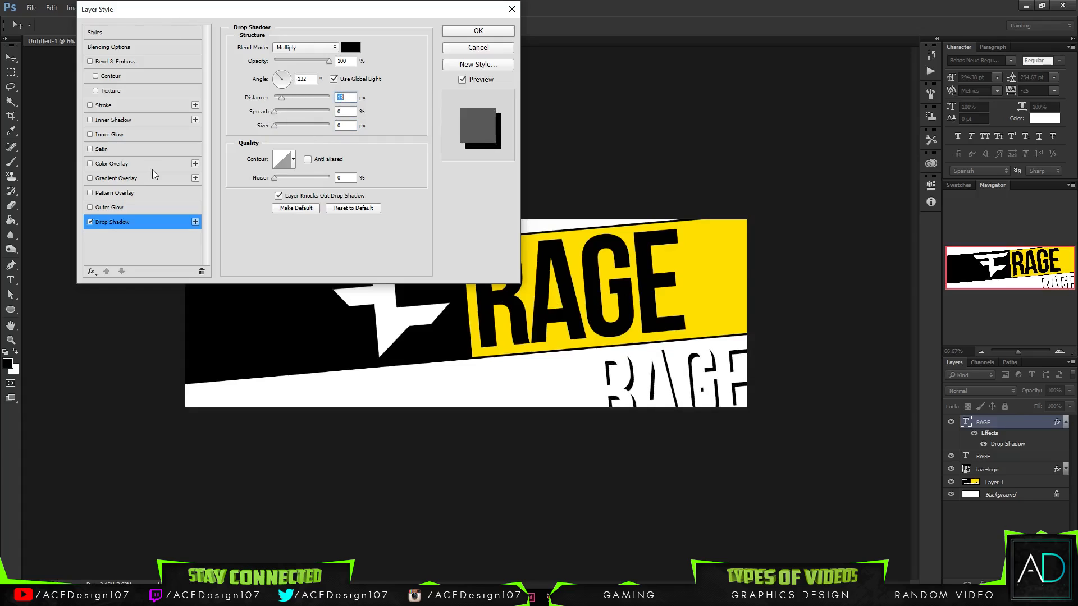
# - Try an inner shadow on the white RAGE copy, reduce its opacity to 0%, and disable it
pyautogui.click(105, 120)
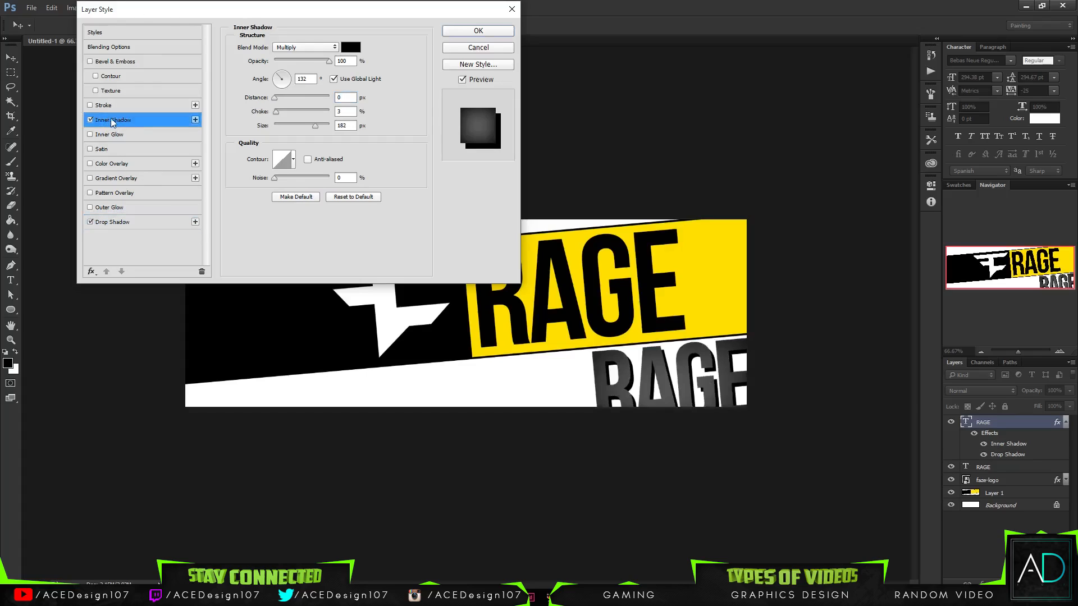
pyautogui.moveTo(318, 62); pyautogui.dragTo(275, 60)
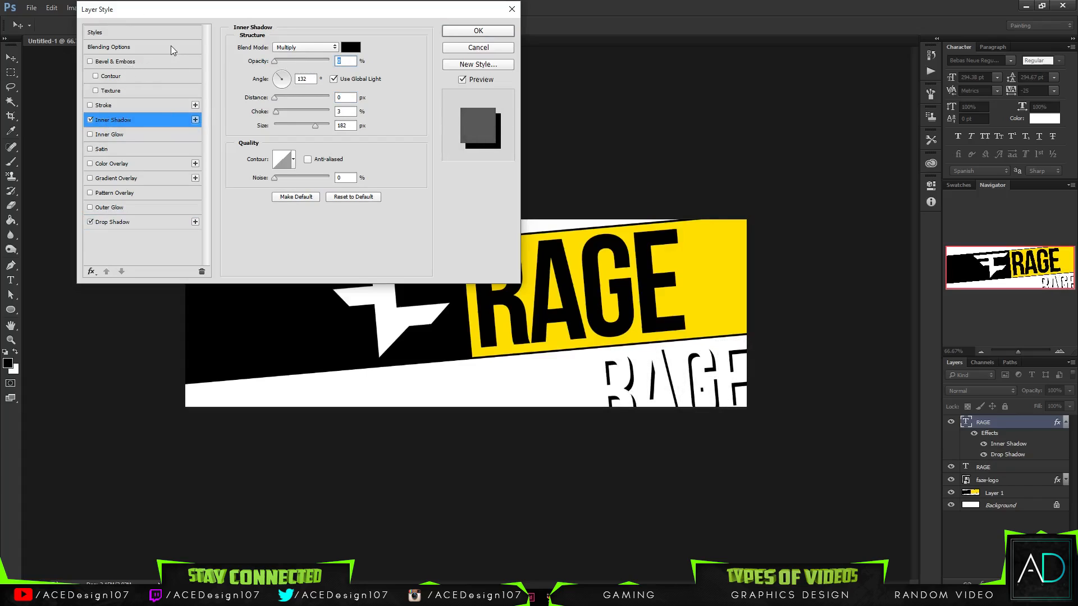
pyautogui.click(92, 121)
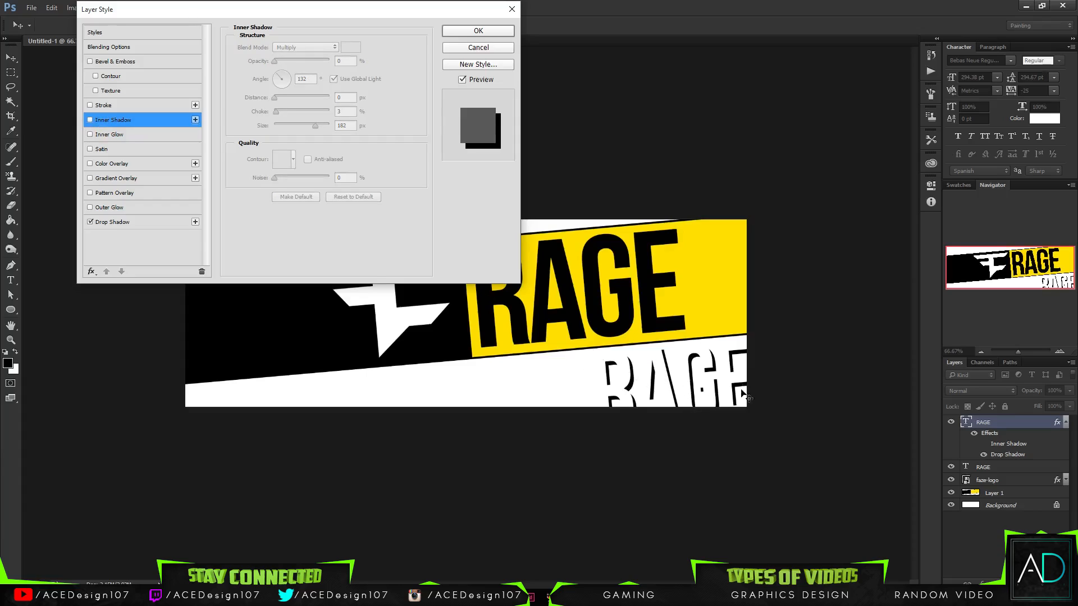
# - Add a black inside stroke of 2 px at 100% opacity to the white RAGE copy
pyautogui.click(104, 107)
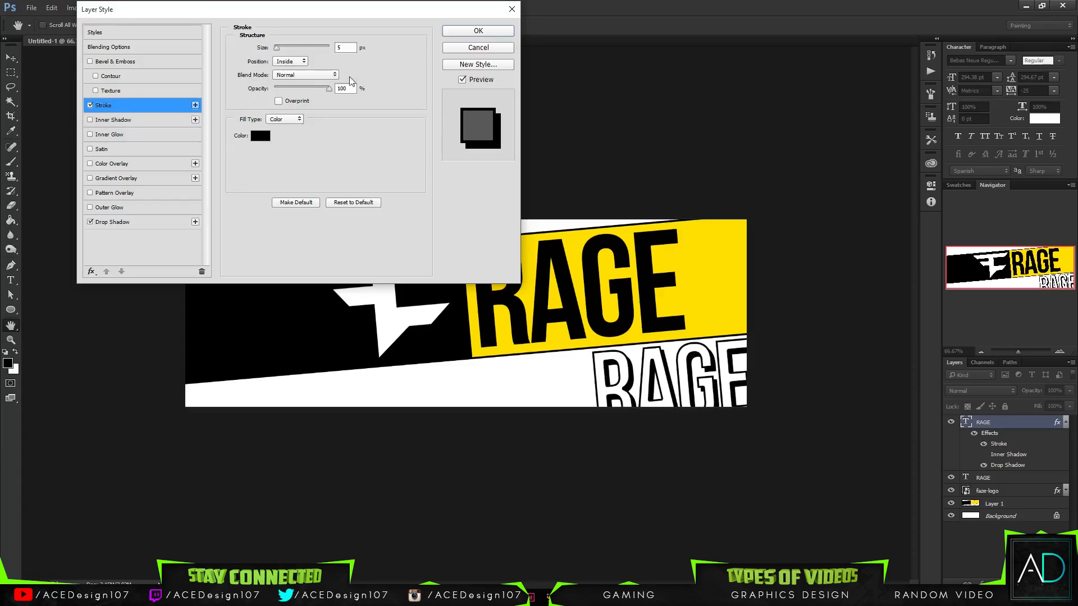
pyautogui.doubleClick(344, 48)
pyautogui.write('1')
pyautogui.press('BackSpace')
pyautogui.write('2')
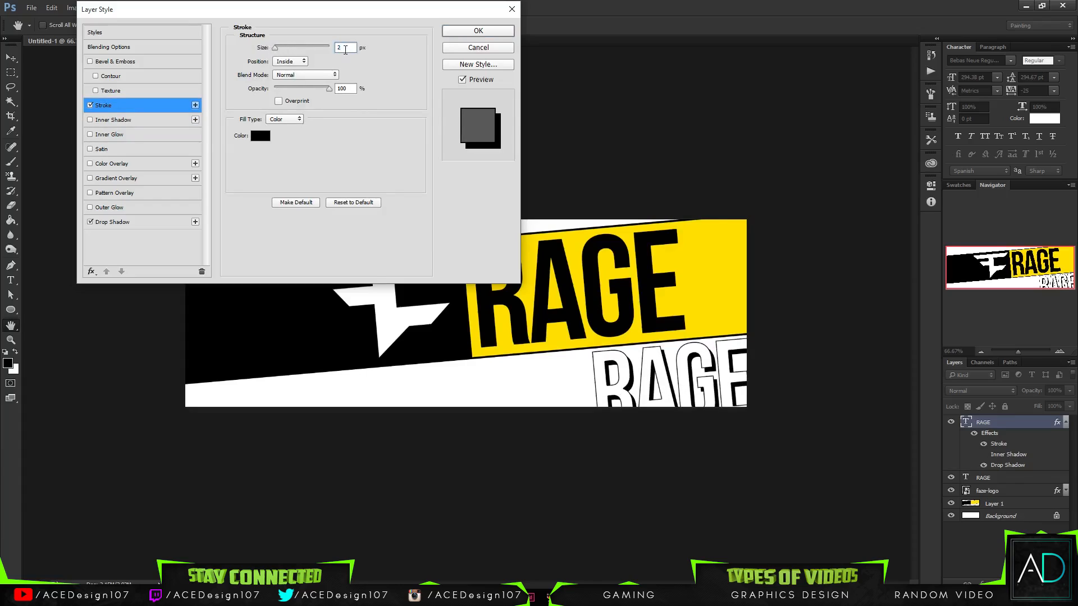
pyautogui.write('3')
pyautogui.click(298, 60)
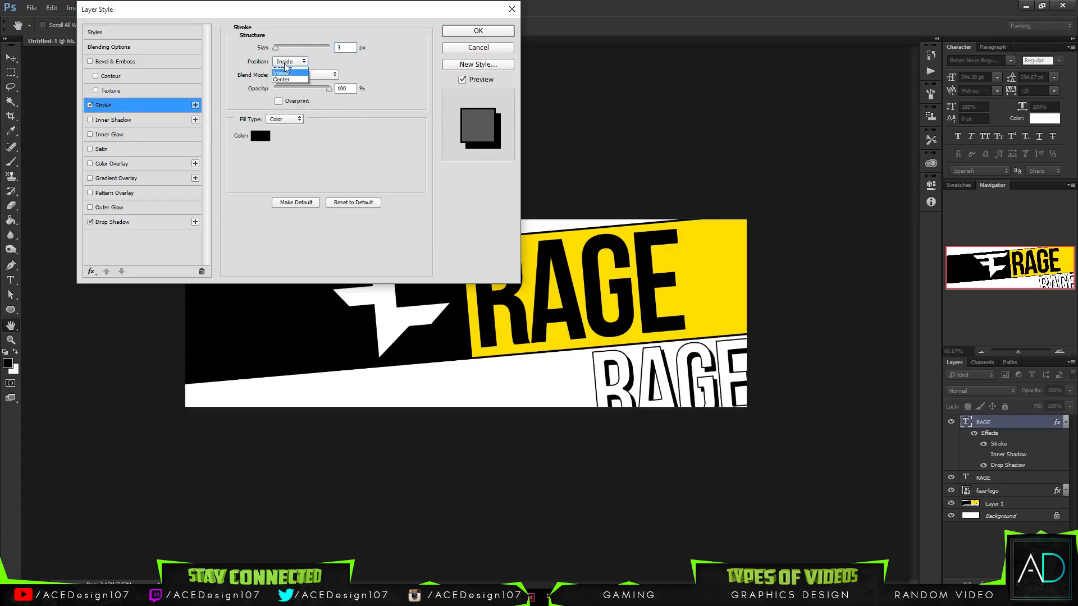
pyautogui.click(284, 65)
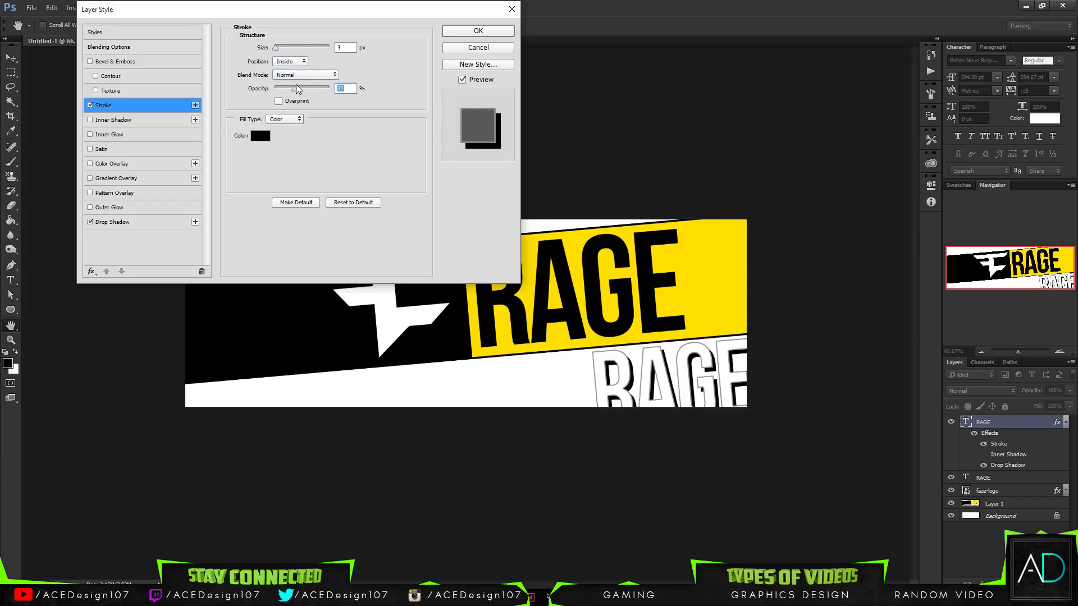
pyautogui.click(346, 88)
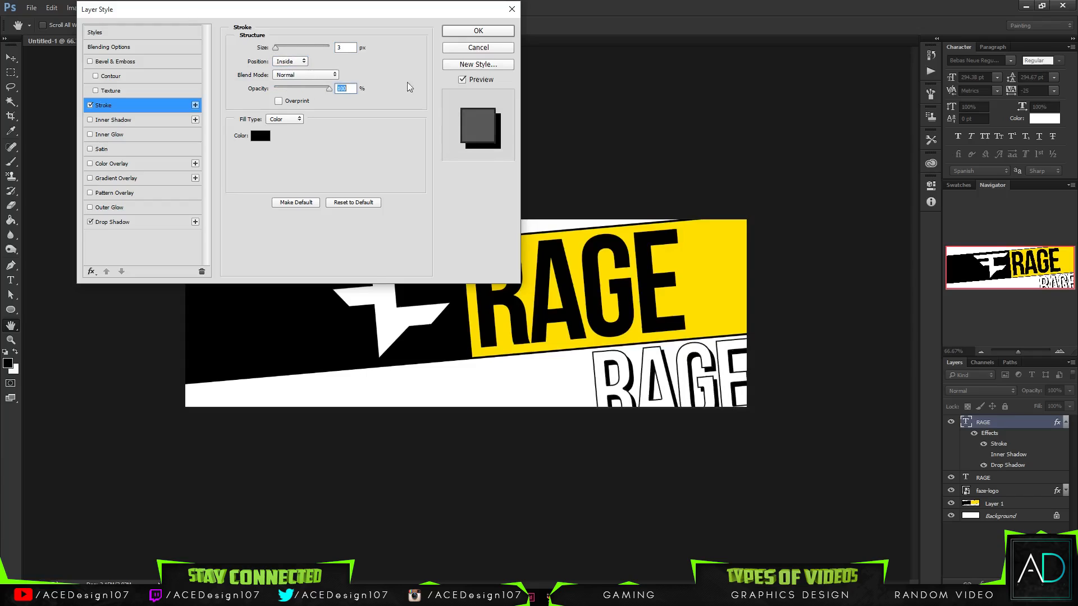
pyautogui.click(351, 47)
pyautogui.write('2')
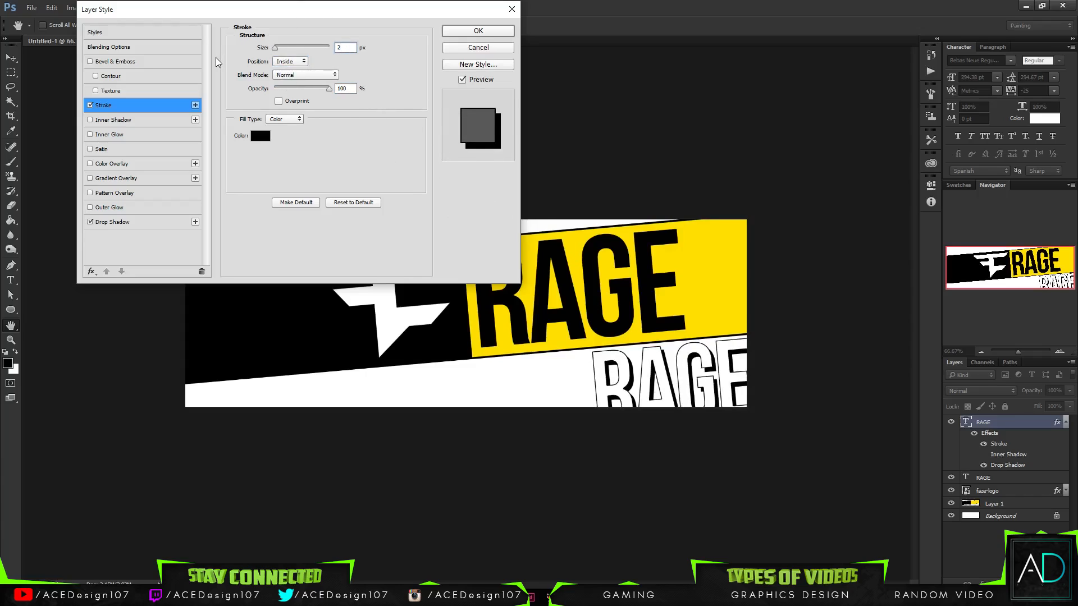
# - Try the Outside position for the white RAGE copy's stroke, set it back to Inside, and apply the layer style
pyautogui.click(290, 61)
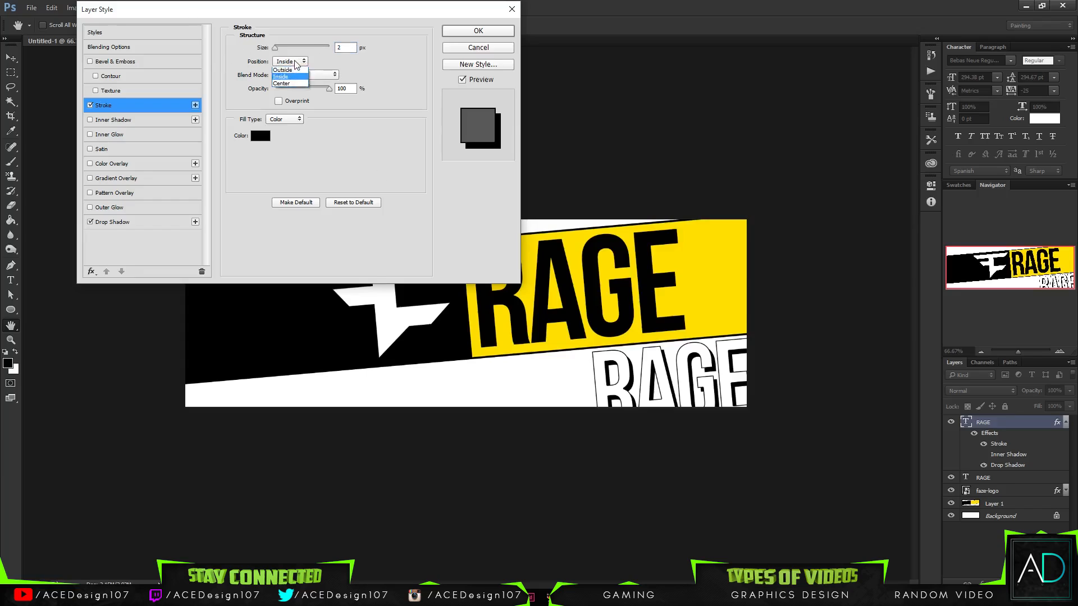
pyautogui.click(283, 71)
pyautogui.click(292, 62)
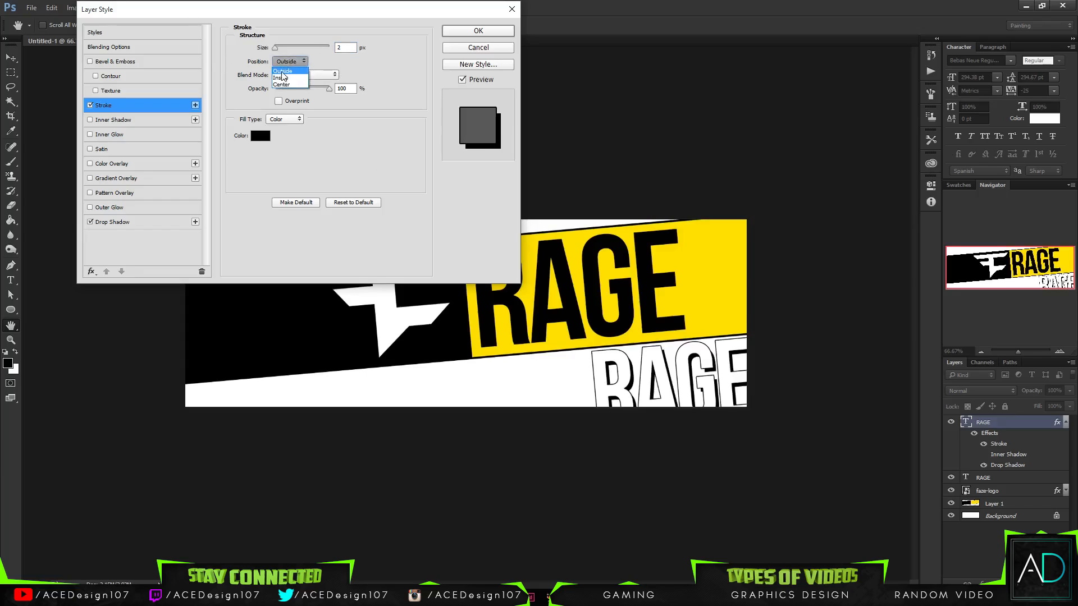
pyautogui.click(281, 77)
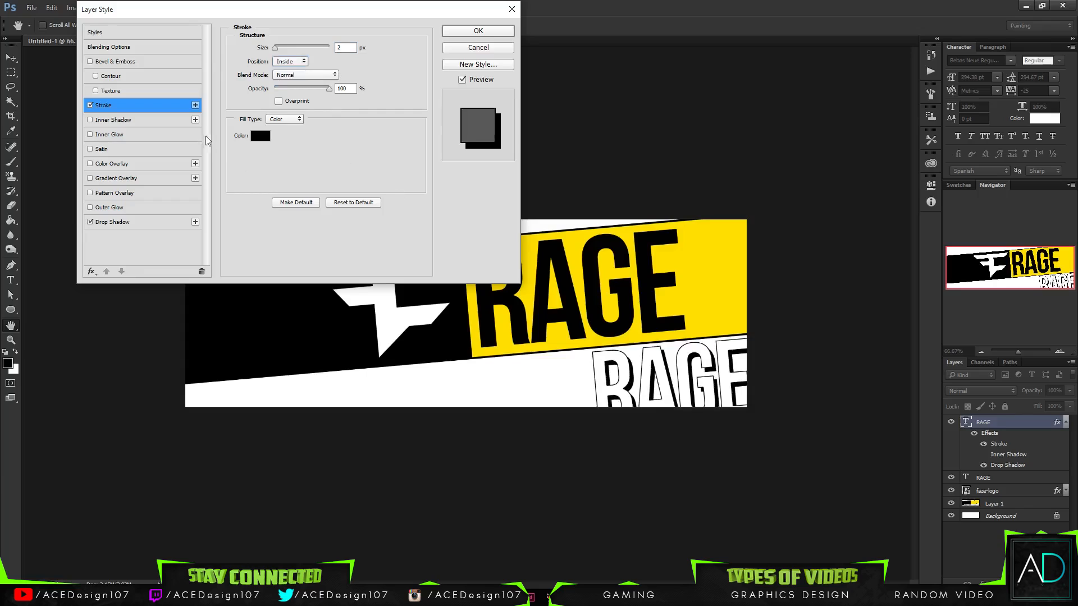
pyautogui.click(477, 30)
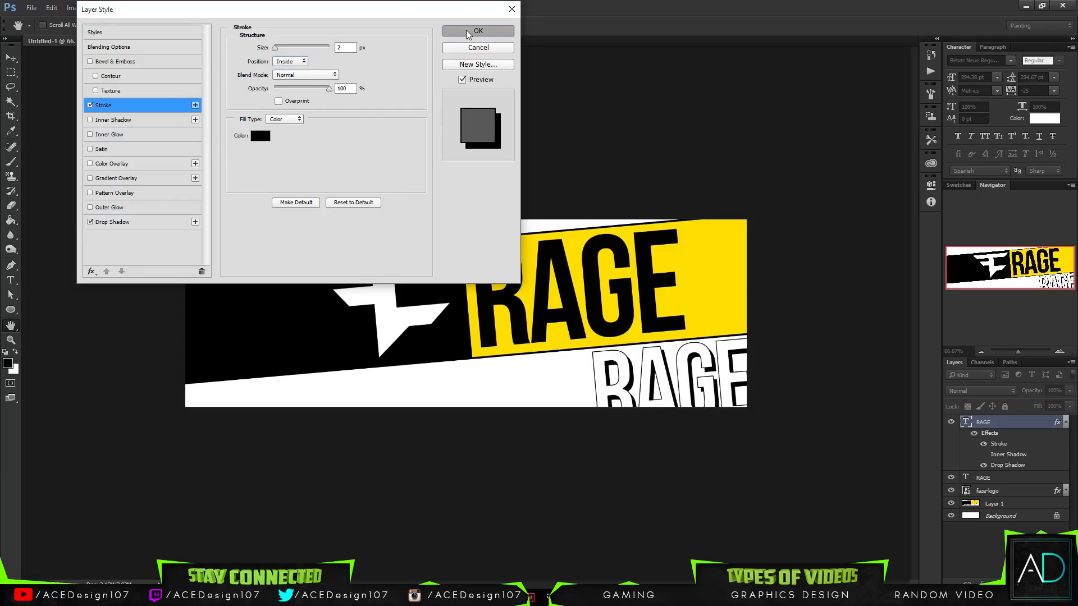
# - Duplicate the white outlined RAGE text and place the duplicate directly left of it along the banner's lower edge
pyautogui.hotkey('ctrl', 'j')
pyautogui.press('v')
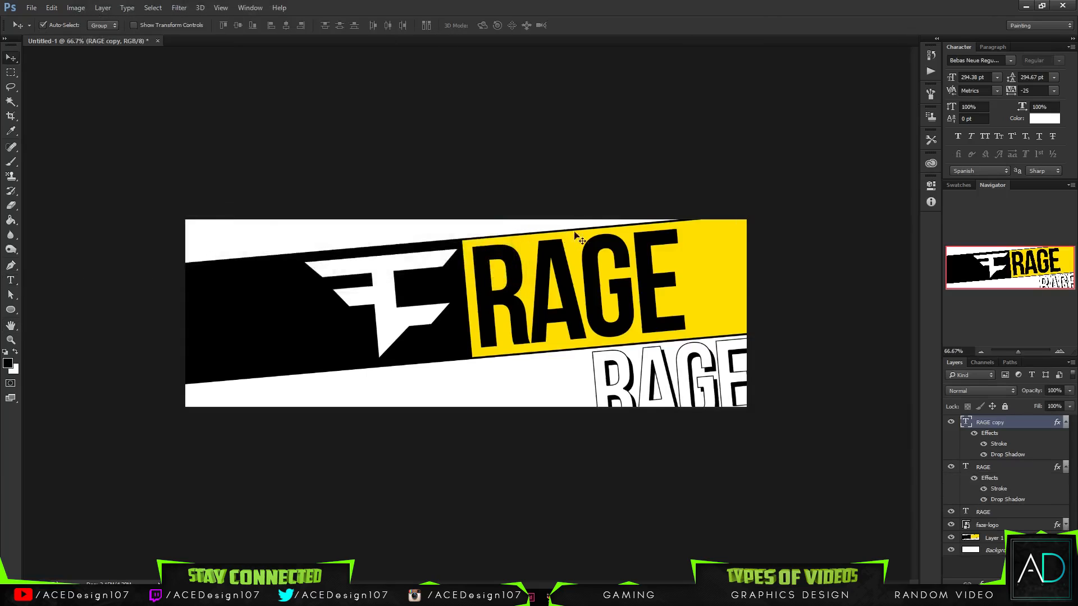
pyautogui.moveTo(612, 400); pyautogui.dragTo(436, 408)
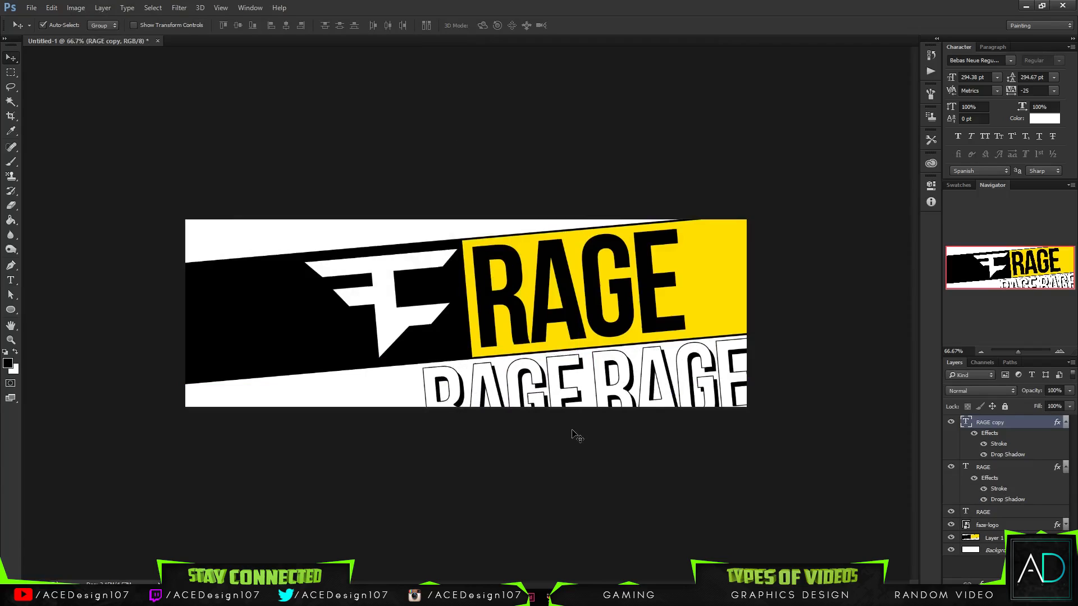
pyautogui.hotkey('ctrl', 't')
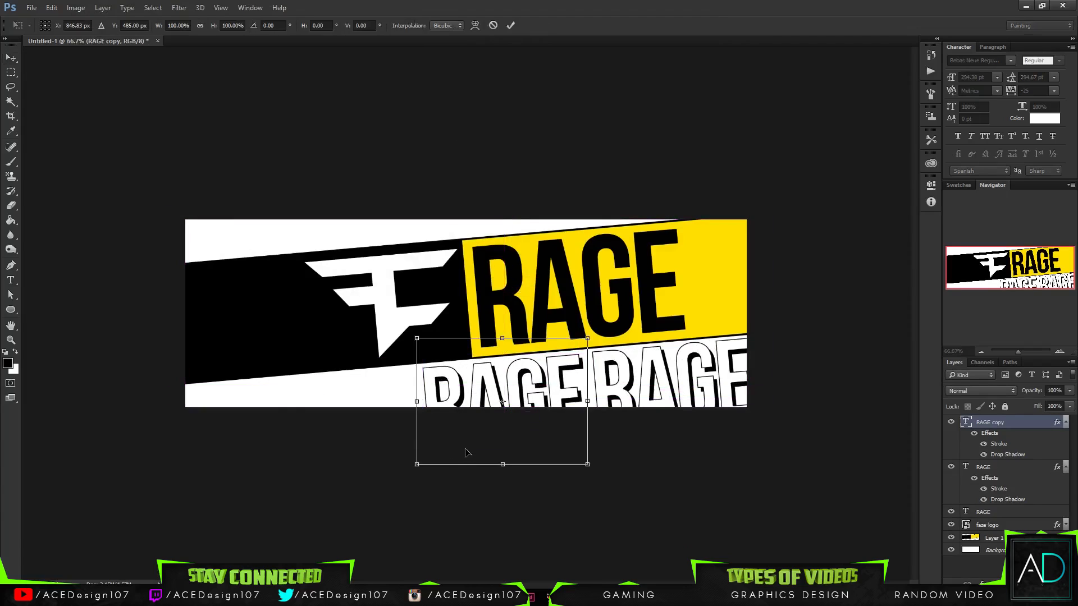
pyautogui.press('Return')
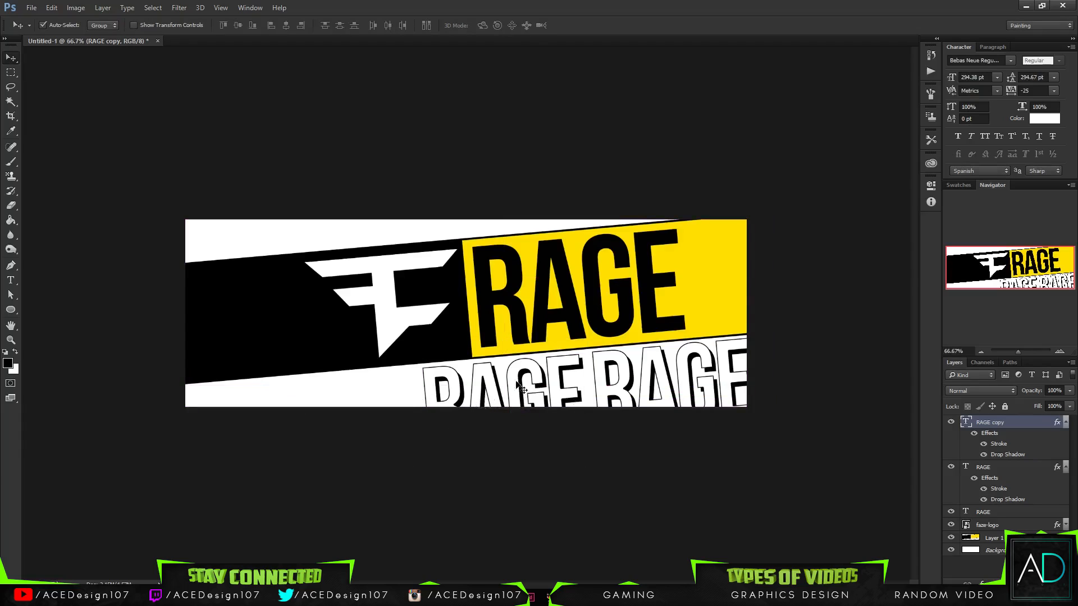
# - Clear the layer style from the new RAGE duplicate
pyautogui.rightClick(1001, 432)
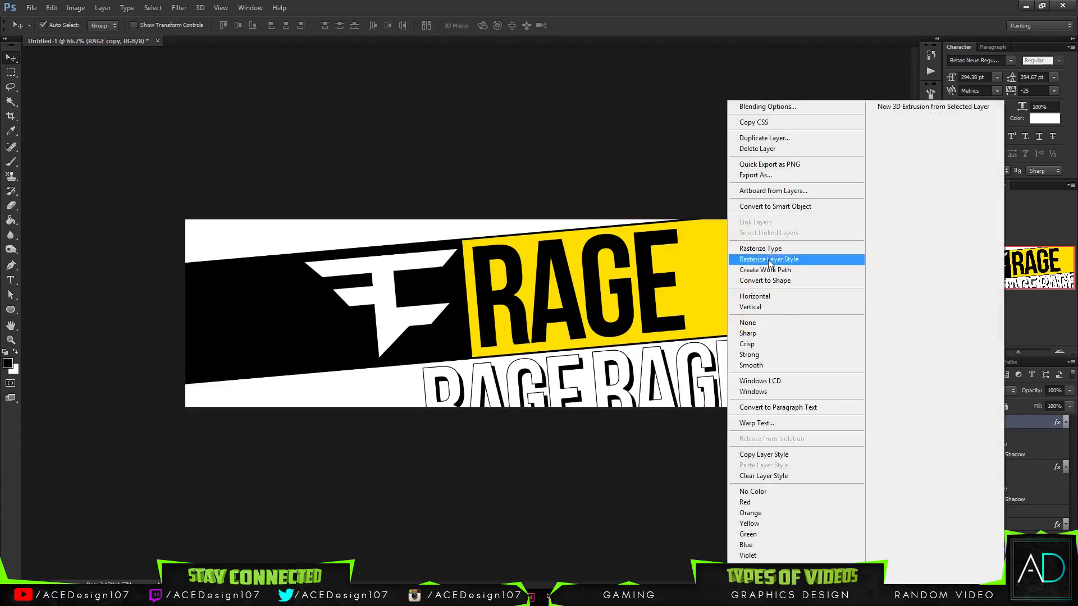
pyautogui.click(778, 476)
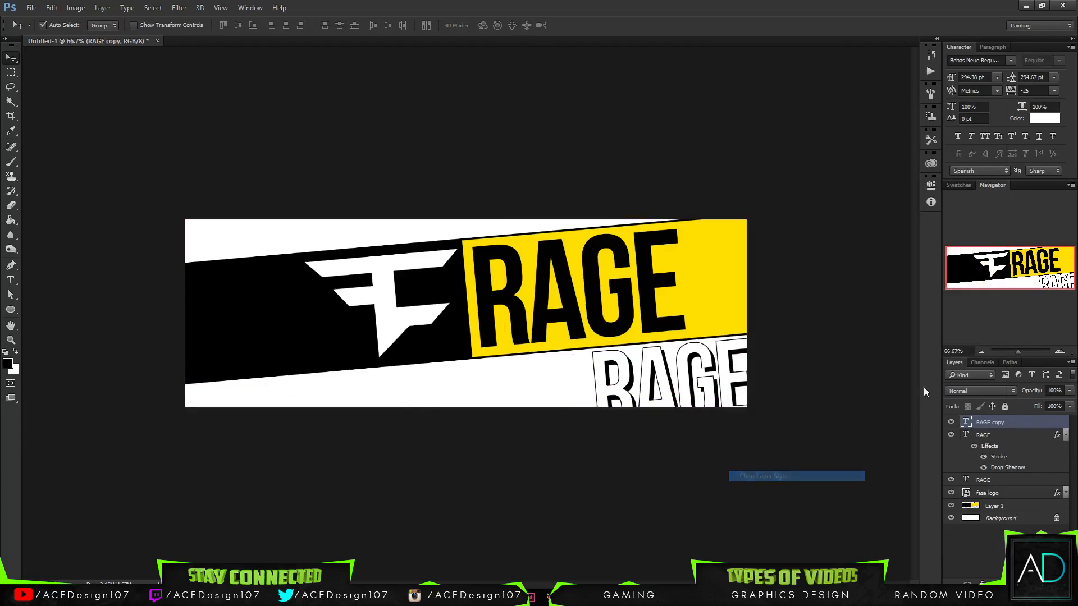
pyautogui.rightClick(1020, 423)
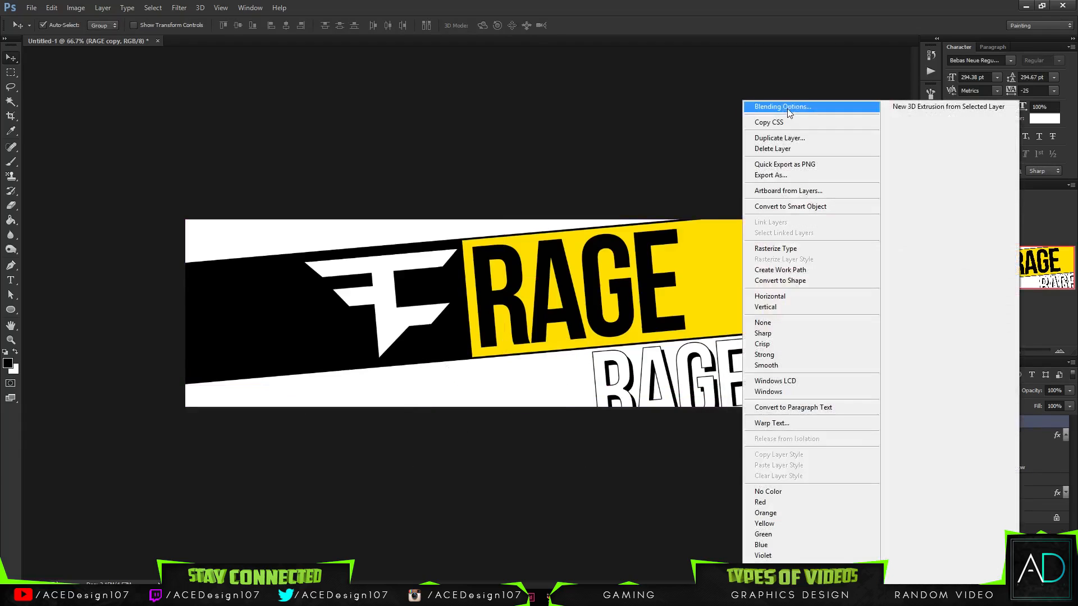
pyautogui.click(786, 106)
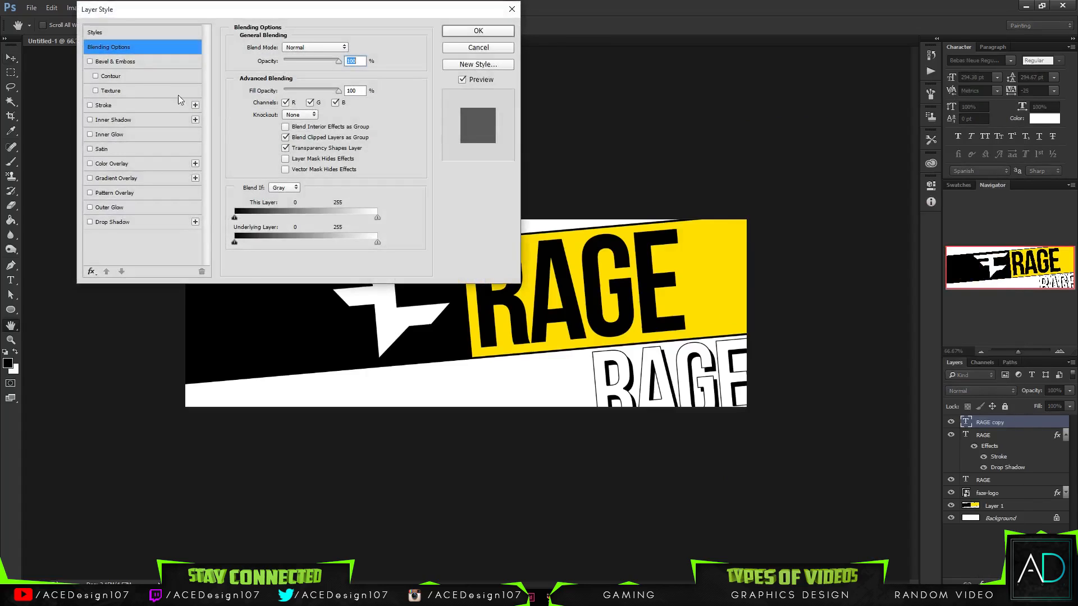
pyautogui.click(469, 50)
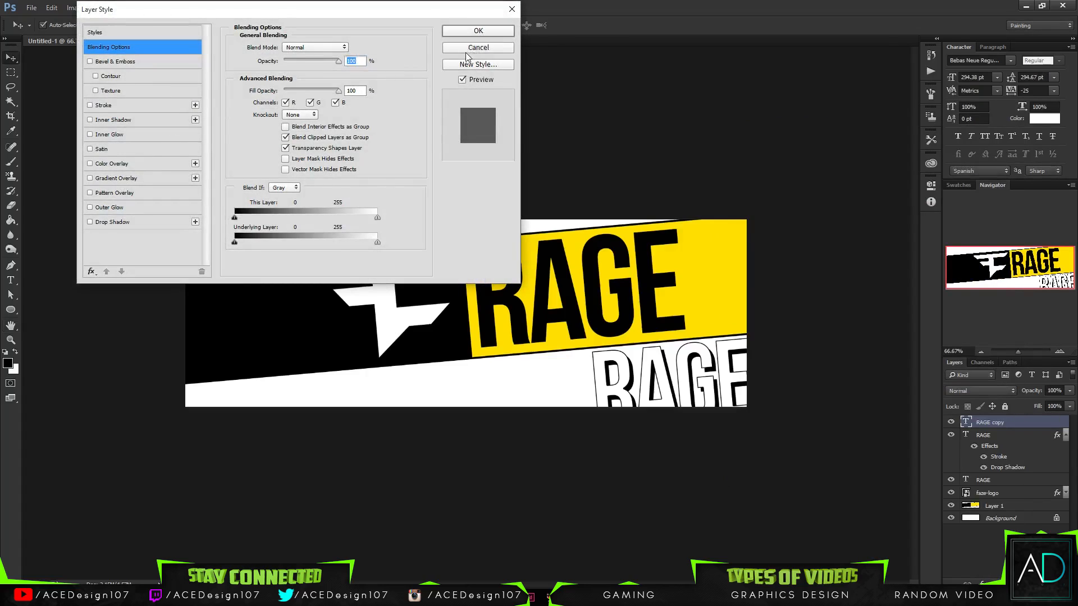
# - Set the new RAGE duplicate's text color to the yellow sampled from the tilted band
pyautogui.press('t')
pyautogui.click(398, 28)
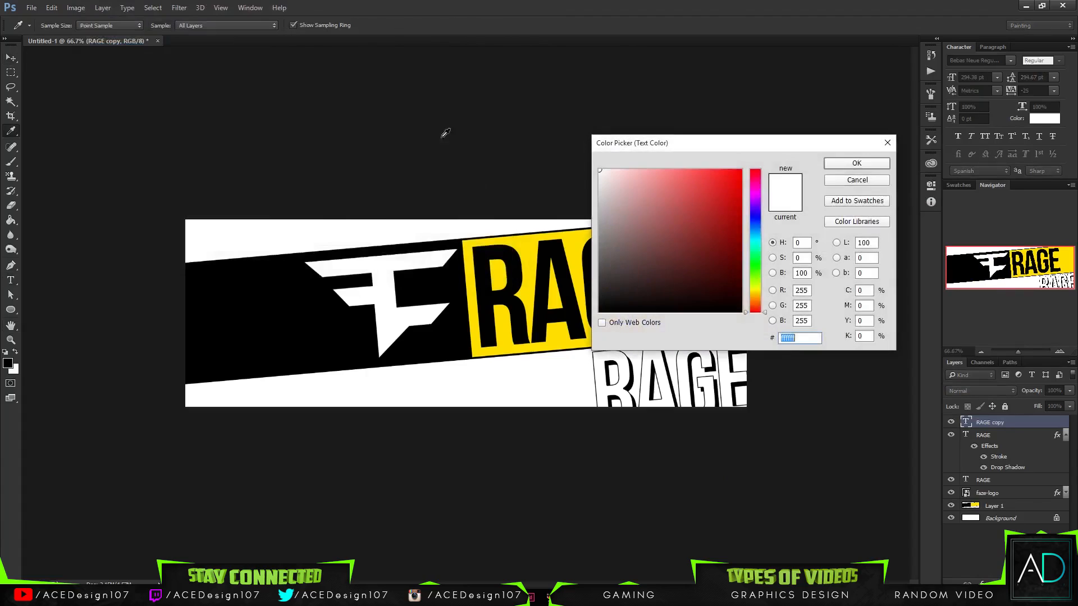
pyautogui.click(527, 247)
pyautogui.click(856, 162)
# - Add a black inside stroke of 3 px at 100% opacity to the yellow RAGE text
pyautogui.rightClick(1002, 421)
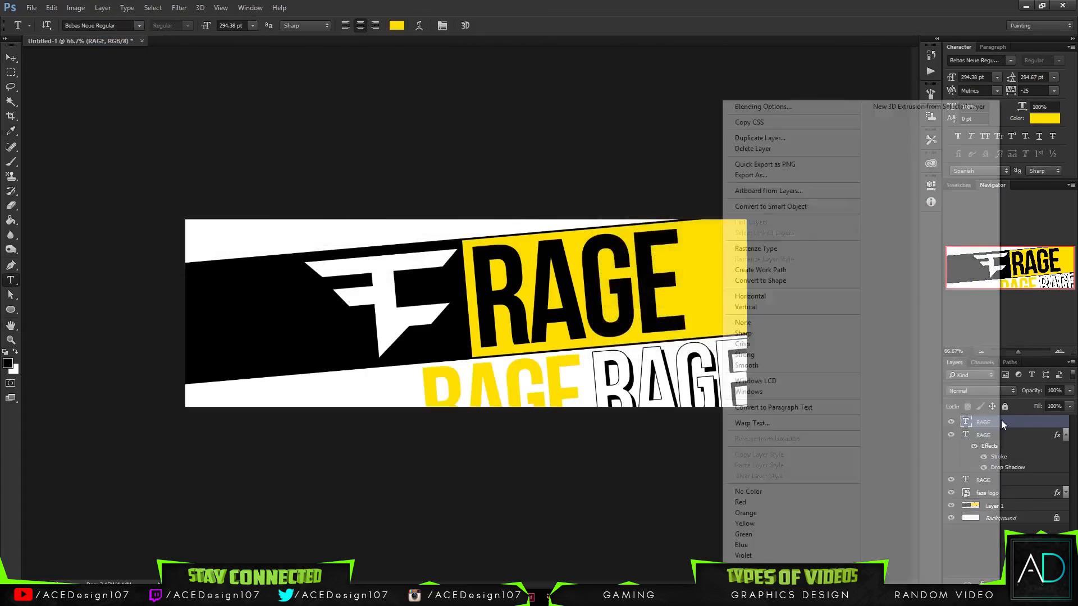
pyautogui.click(753, 107)
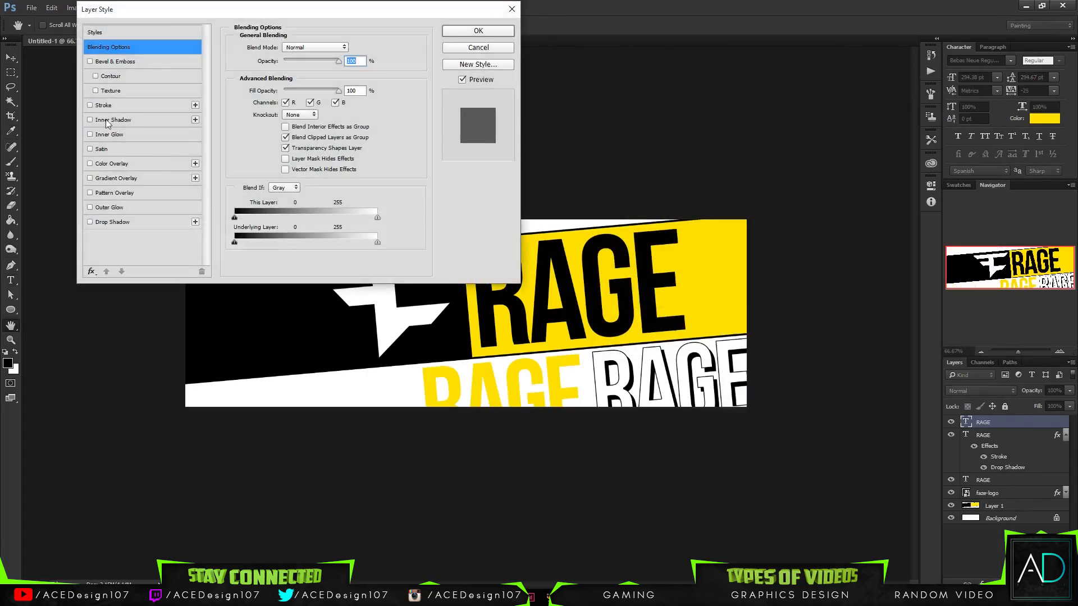
pyautogui.click(109, 107)
pyautogui.doubleClick(355, 47)
pyautogui.write('3')
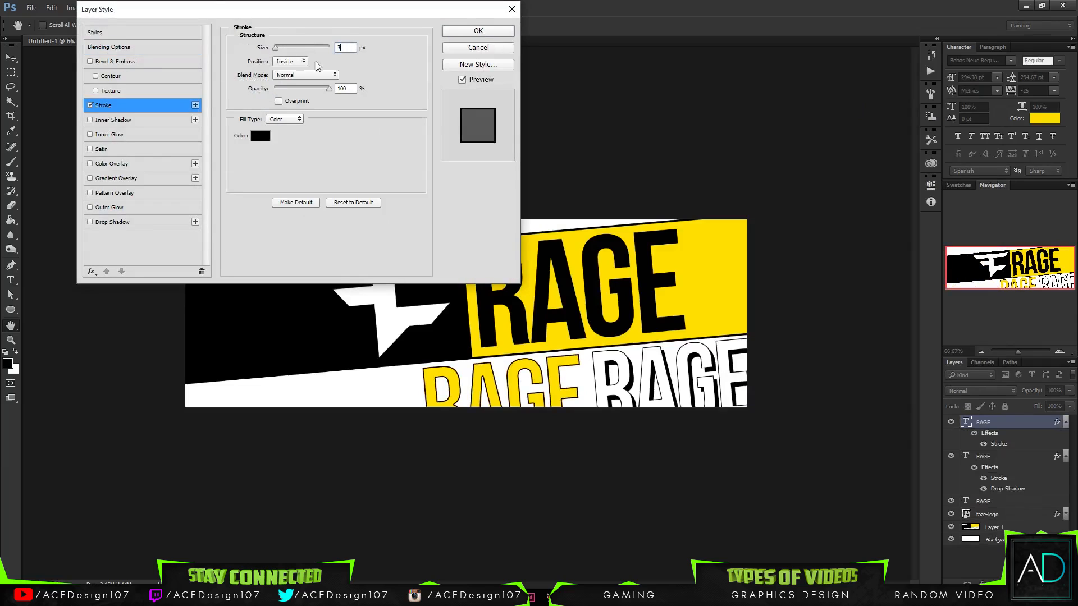
pyautogui.click(478, 32)
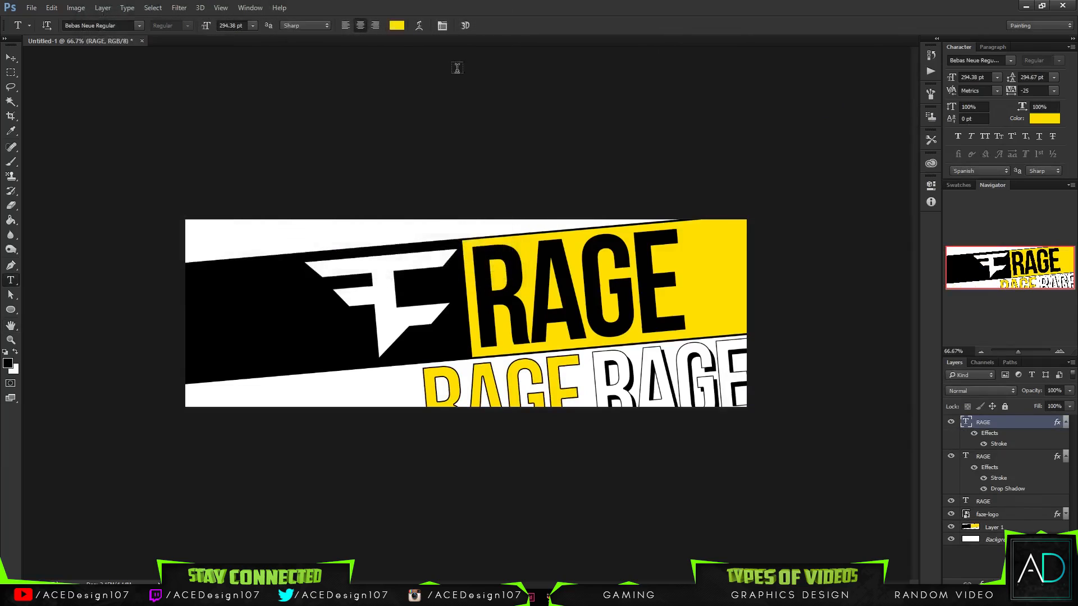
pyautogui.press('v')
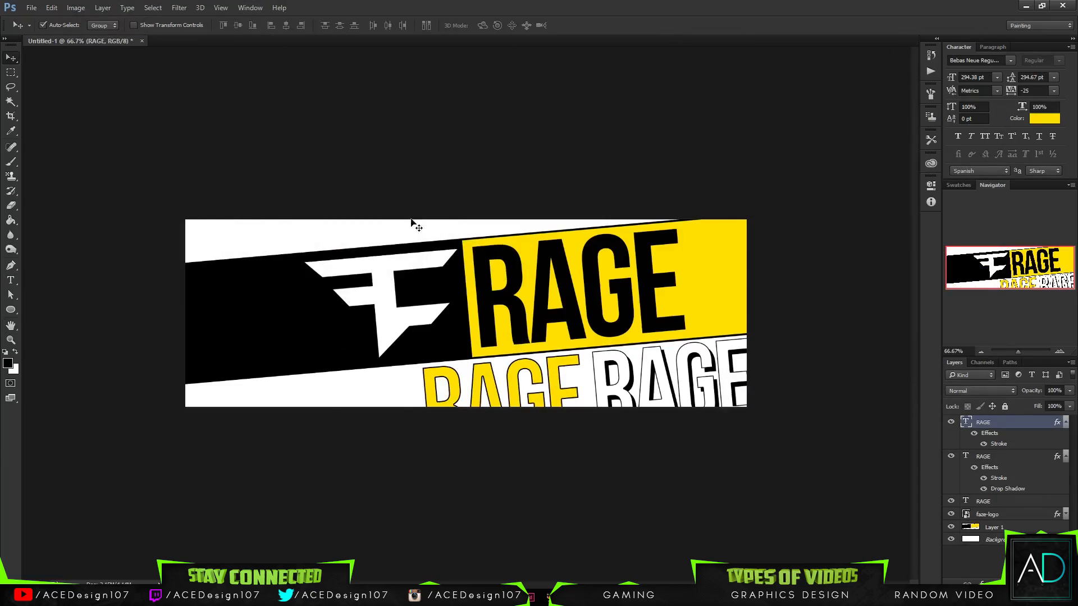
# - Duplicate the yellow outlined RAGE text and move the copy over the FaZe logo's left side
pyautogui.click(1067, 457)
pyautogui.click(1066, 422)
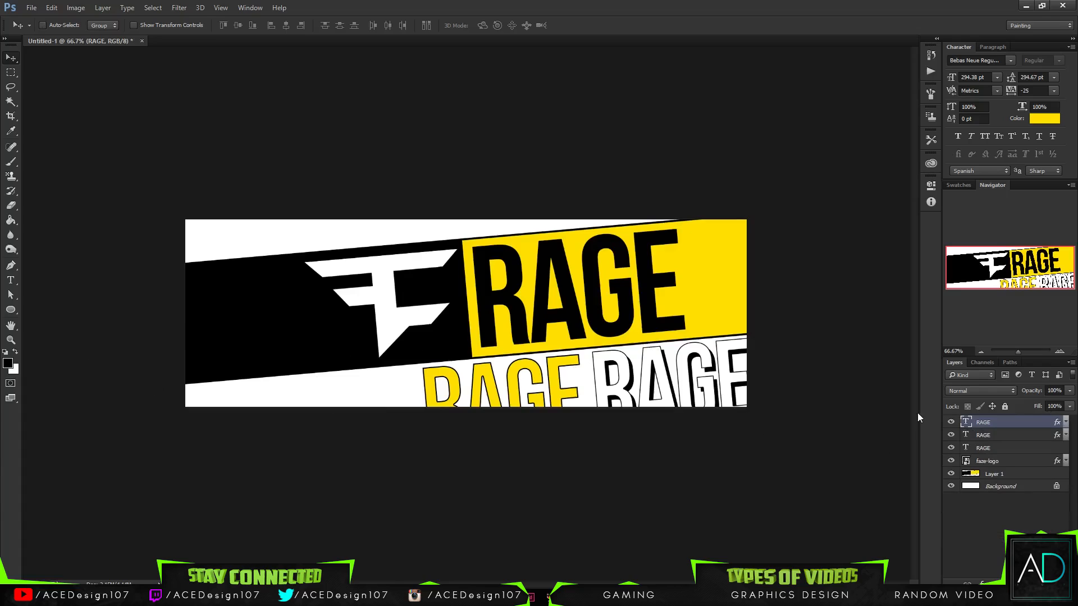
pyautogui.hotkey('ctrl', 'j')
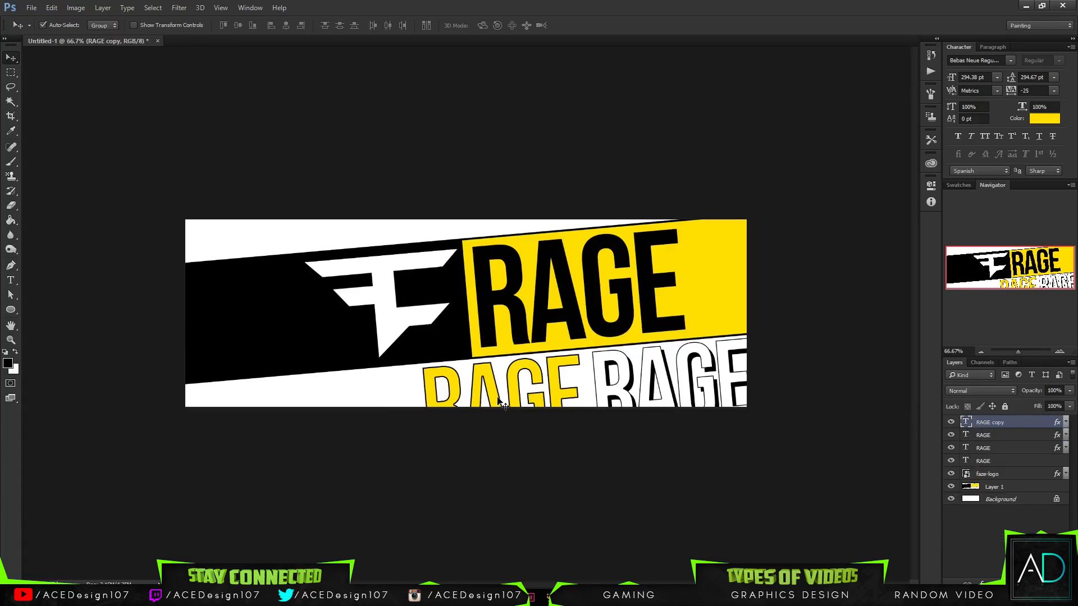
pyautogui.moveTo(502, 403); pyautogui.dragTo(291, 271)
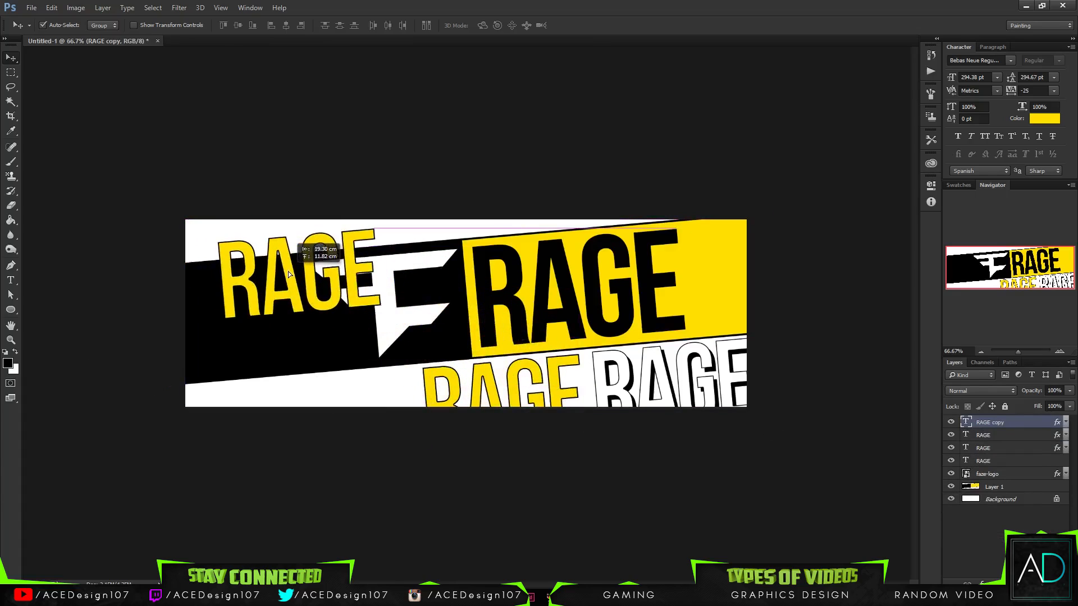
# - Replace the text of the new RAGE copy with DESIGNER FOR FAZE
pyautogui.press('t')
pyautogui.doubleClick(236, 285)
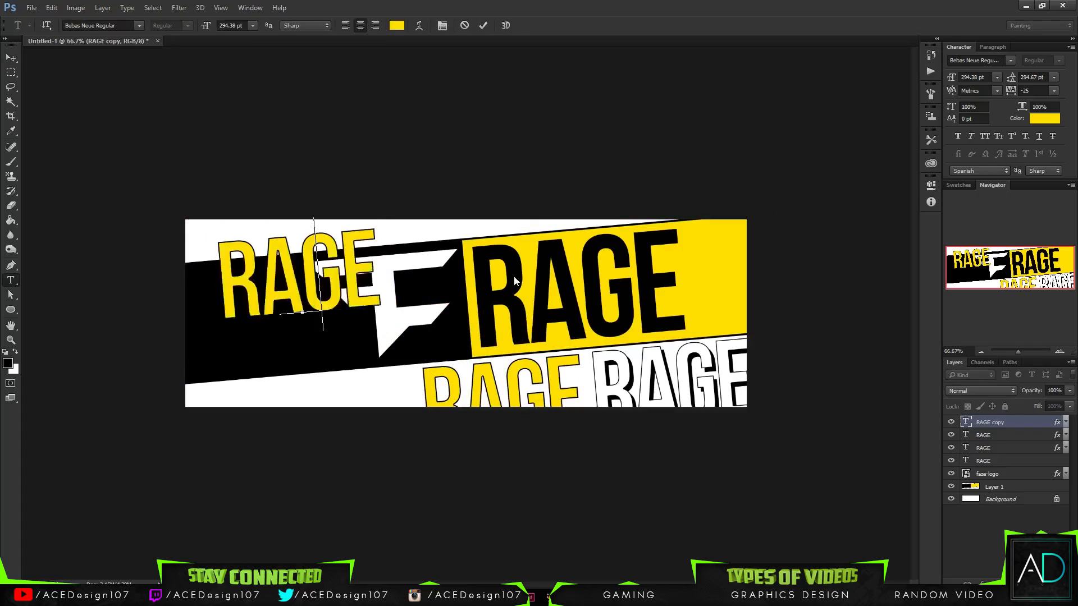
pyautogui.write('DESIGN')
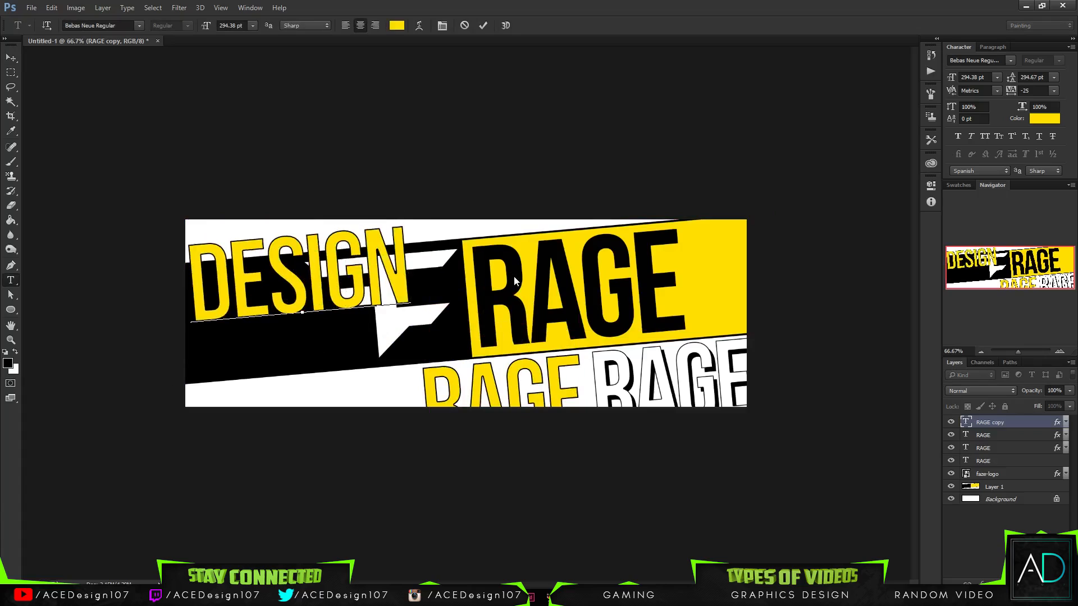
pyautogui.write('ER FOR')
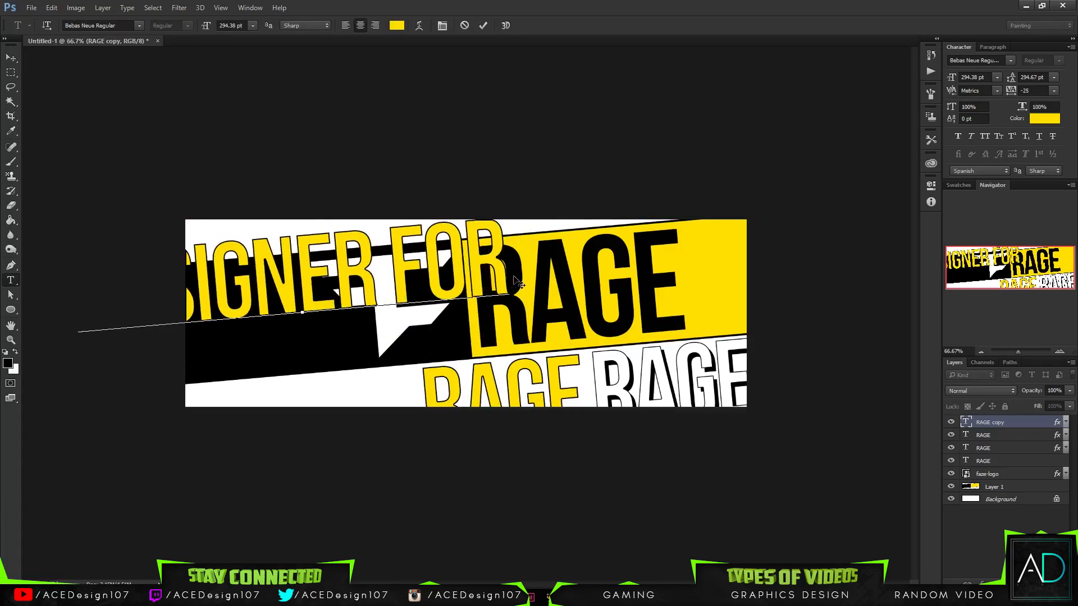
pyautogui.write(' TEAM FA')
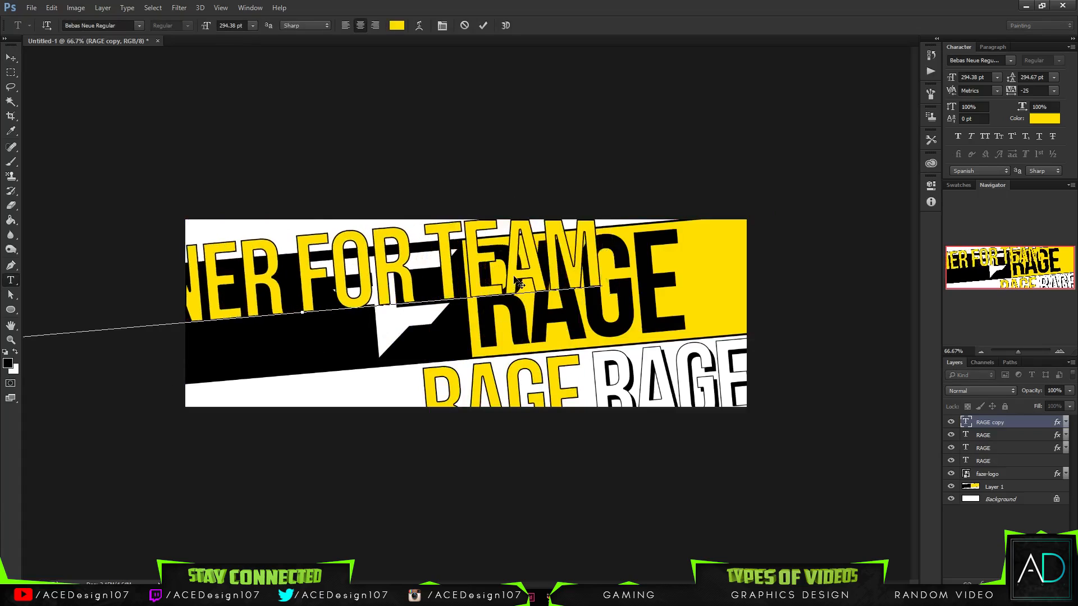
pyautogui.press('BackSpace')
pyautogui.press('BackSpace')
pyautogui.press('BackSpace')
pyautogui.press('BackSpace')
pyautogui.press('BackSpace')
pyautogui.press('BackSpace')
pyautogui.press('BackSpace')
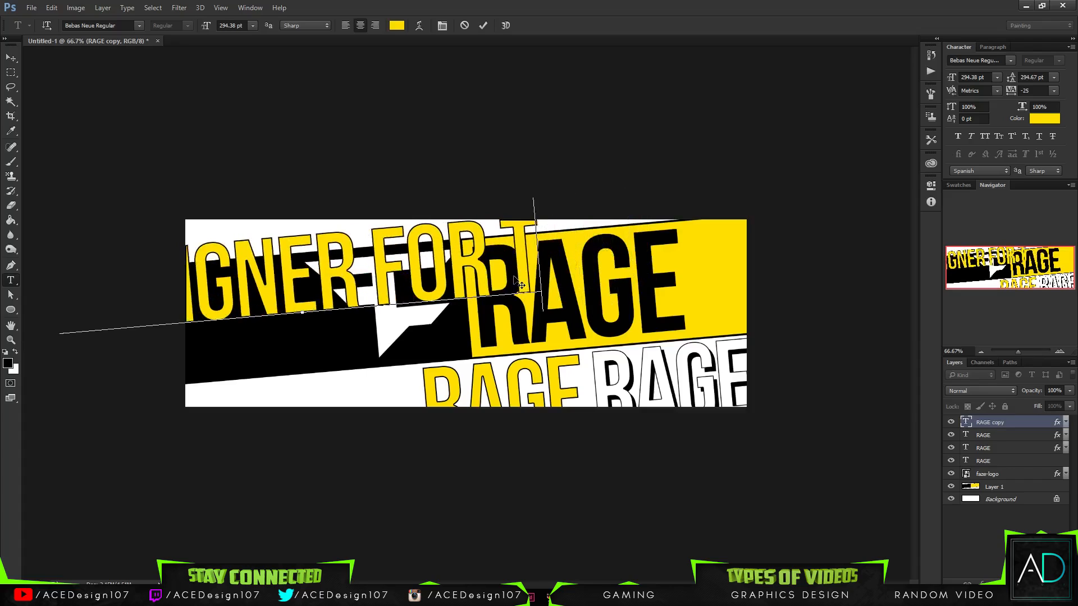
pyautogui.write('FZ')
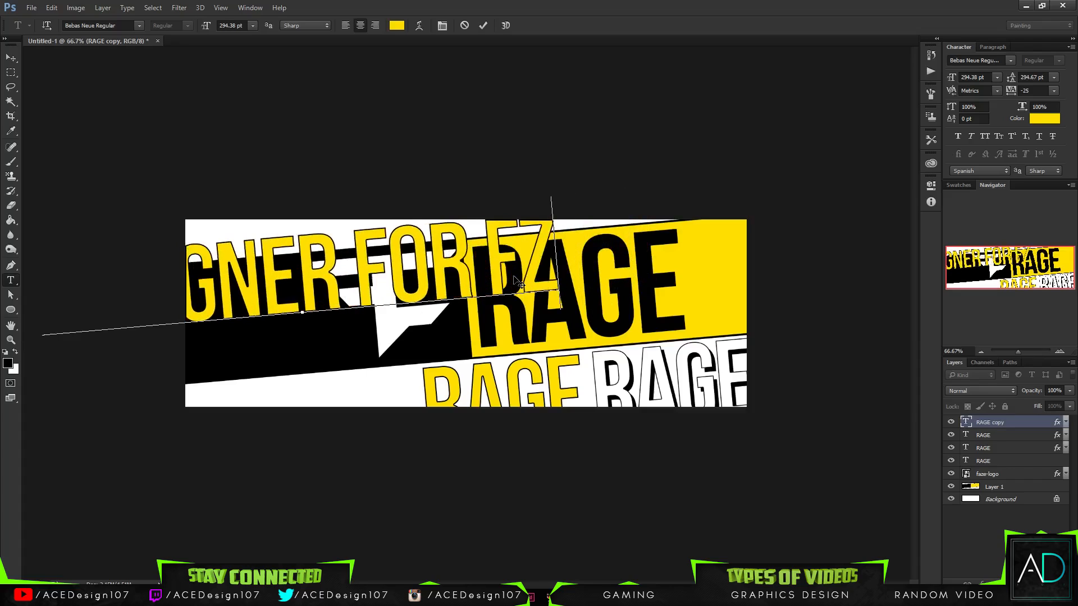
pyautogui.press('BackSpace')
pyautogui.write('AZE')
pyautogui.hotkey('ctrl', 'Return')
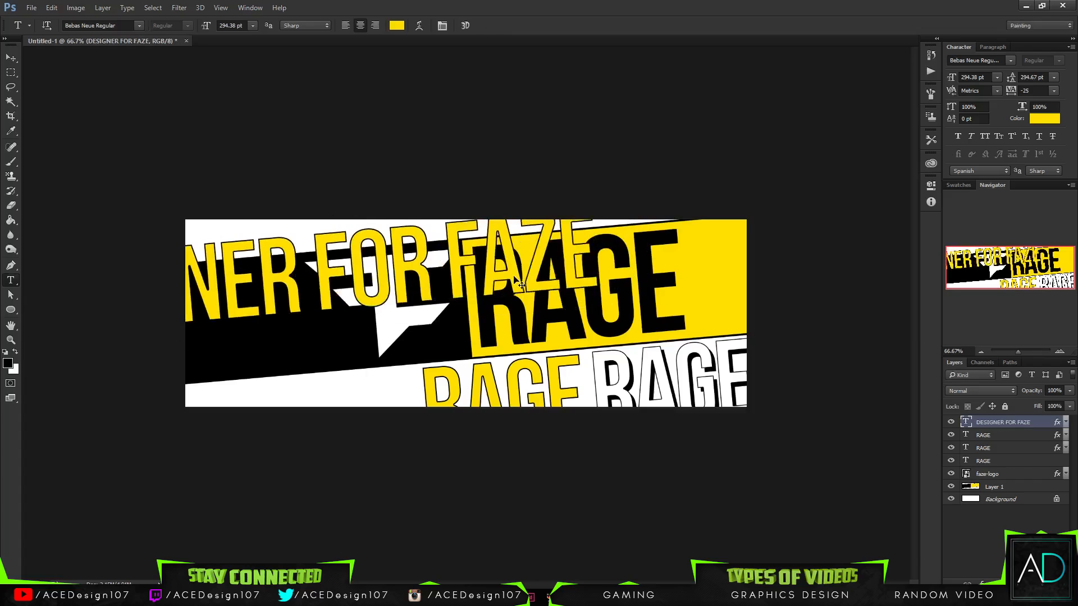
# - Scale the DESIGNER FOR FAZE text down to about 43 pt and place it on the white area above the black band
pyautogui.hotkey('ctrl', 't')
pyautogui.moveTo(600, 358); pyautogui.dragTo(375, 336)
pyautogui.press('Return')
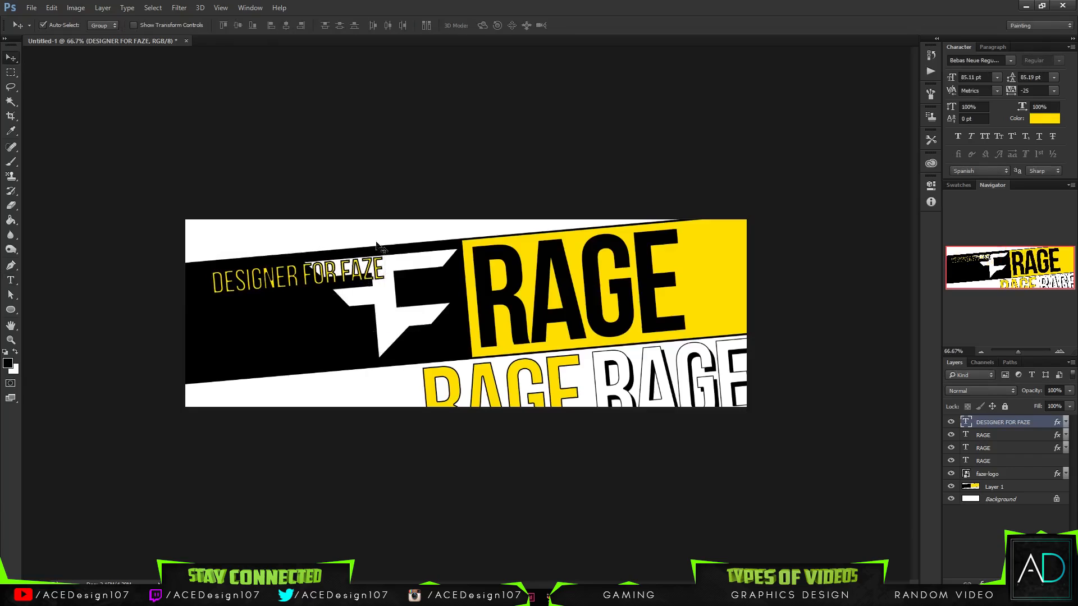
pyautogui.click(282, 25)
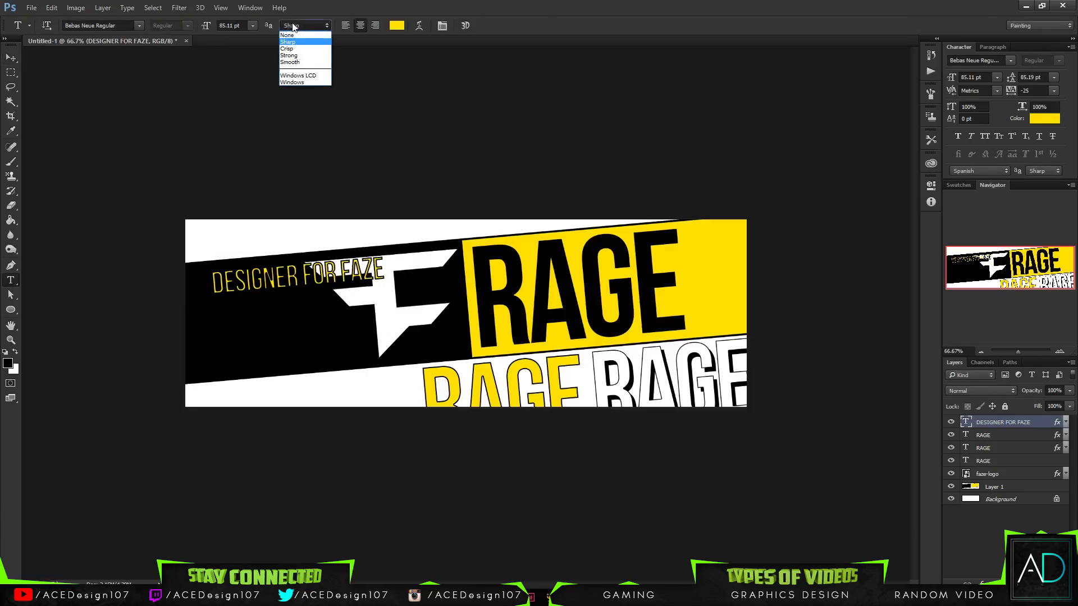
pyautogui.click(415, 5)
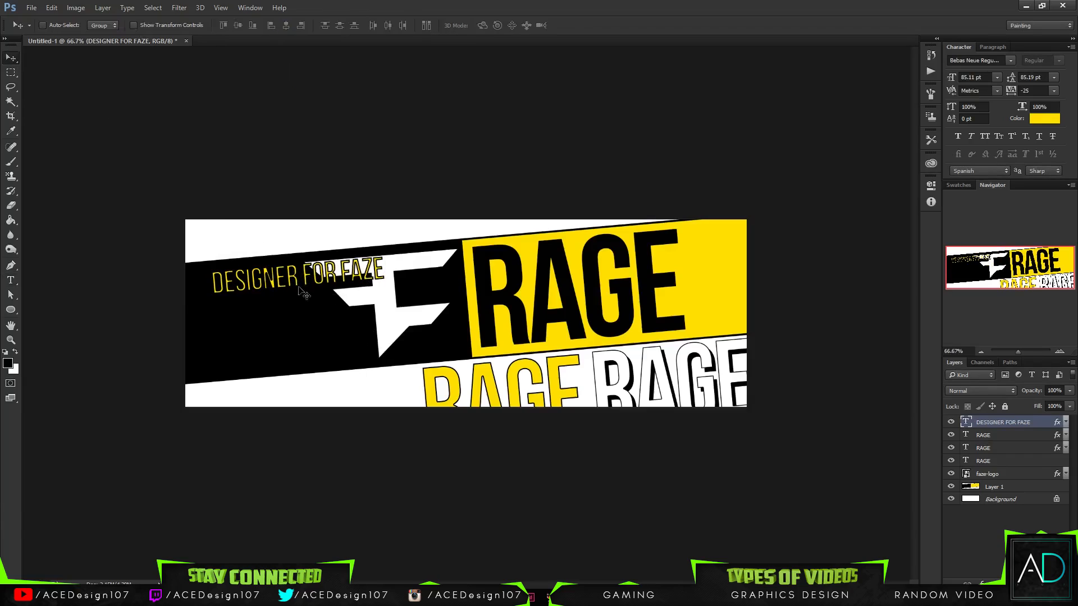
pyautogui.hotkey('ctrl', 't')
pyautogui.moveTo(292, 286); pyautogui.dragTo(258, 236)
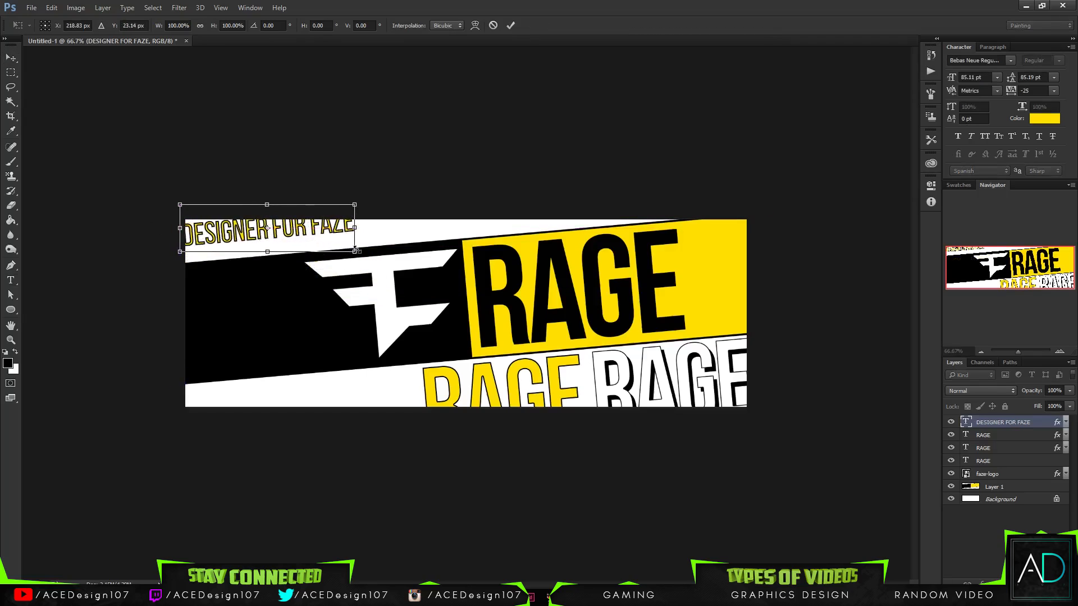
pyautogui.moveTo(352, 251); pyautogui.dragTo(311, 237)
pyautogui.press('Return')
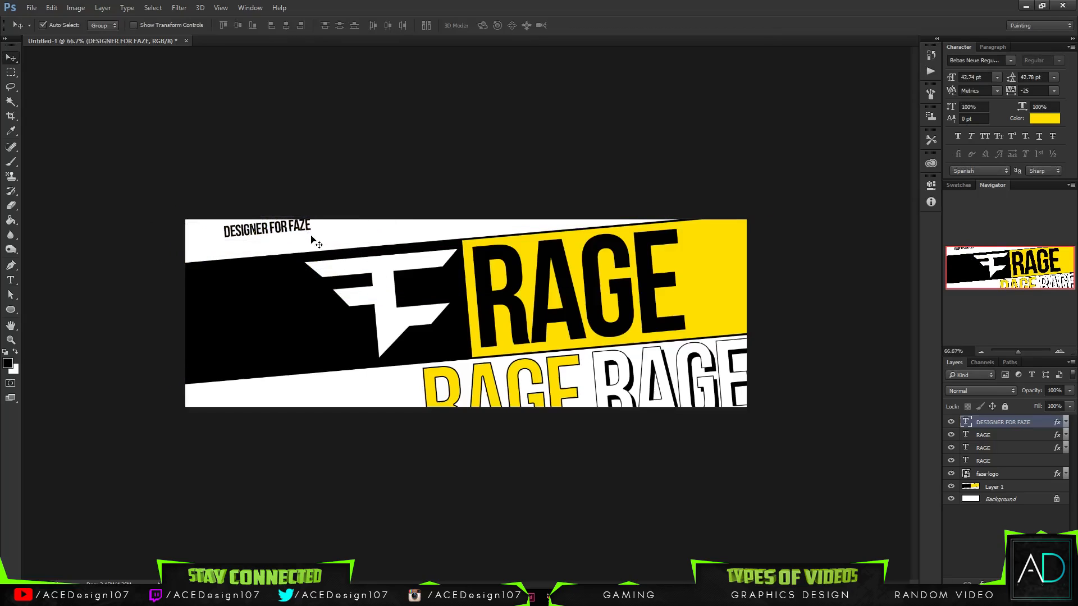
# - Change the font of the DESIGNER FOR FAZE text to Arial Black
pyautogui.press('t')
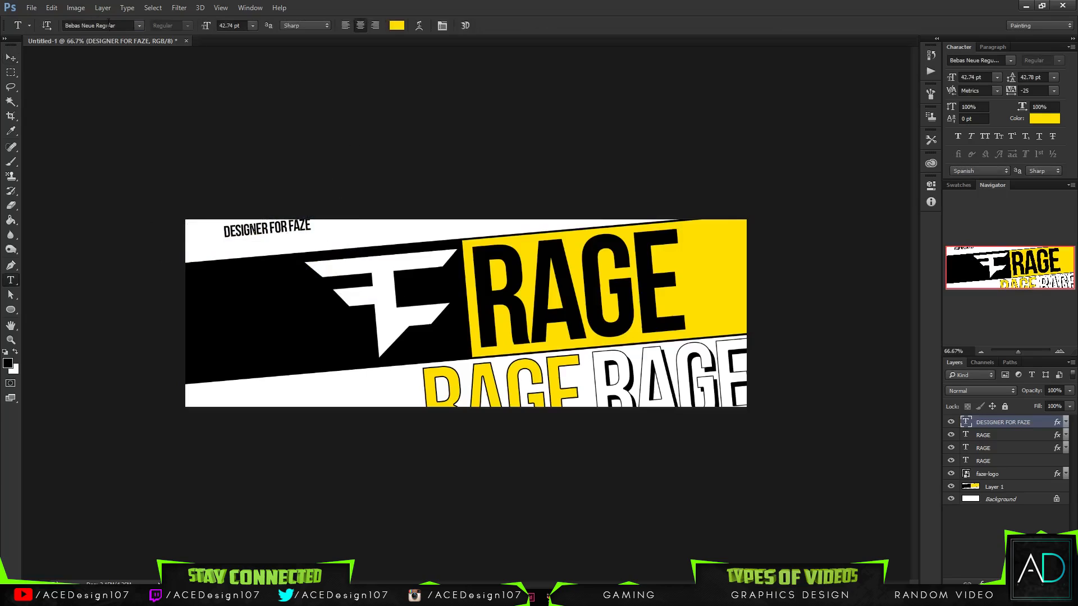
pyautogui.click(108, 25)
pyautogui.write('aria')
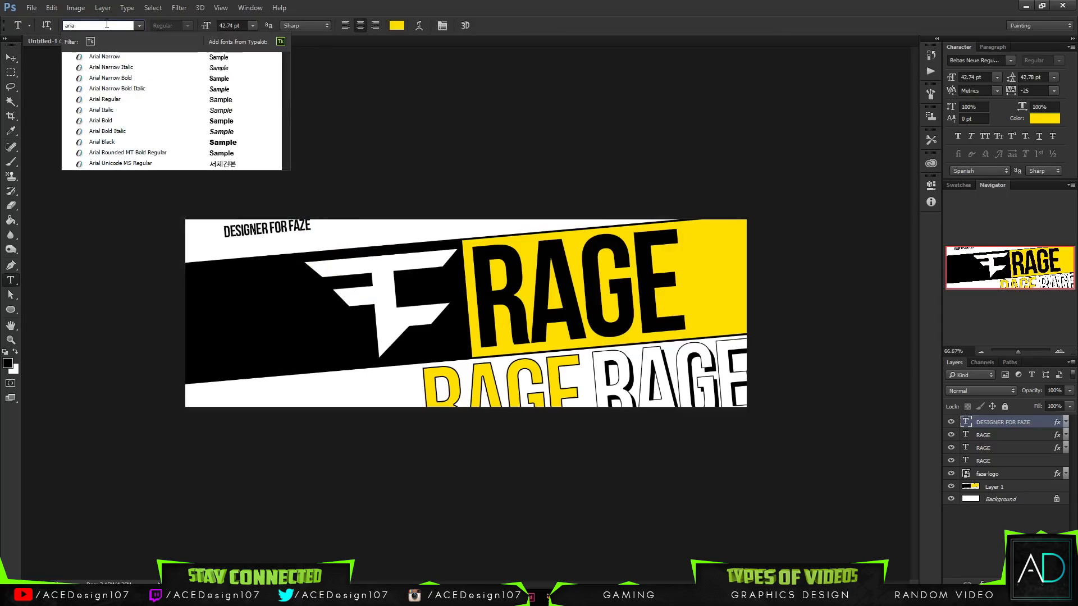
pyautogui.click(177, 124)
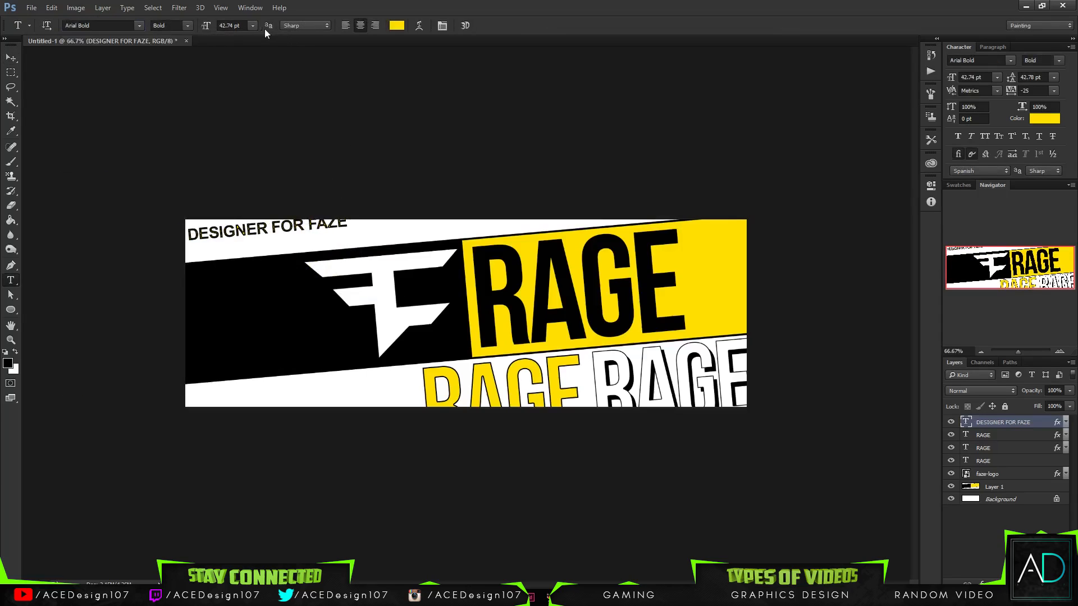
pyautogui.click(174, 27)
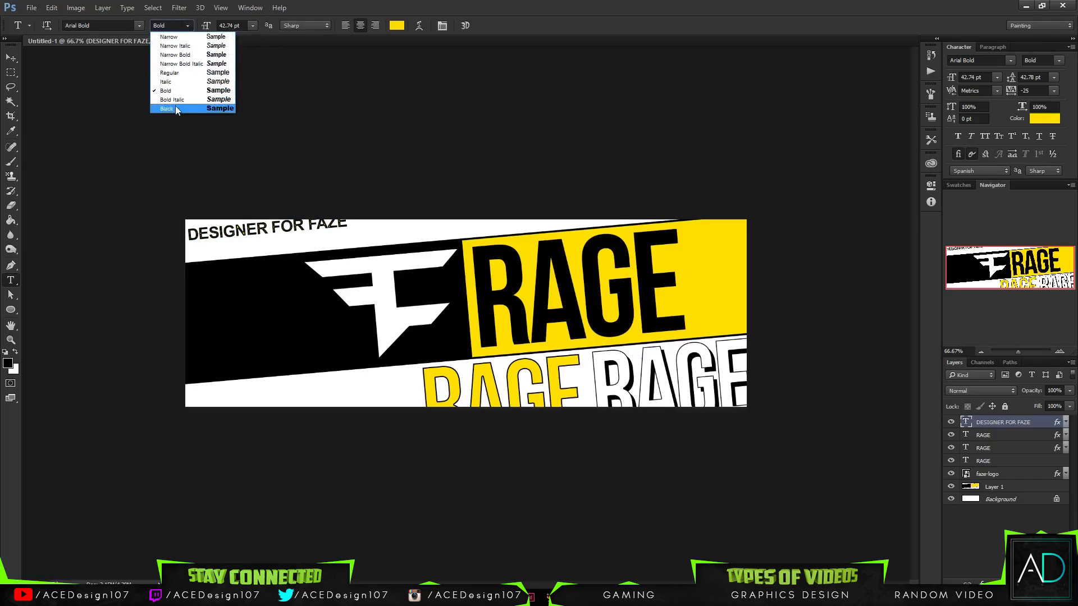
pyautogui.click(175, 106)
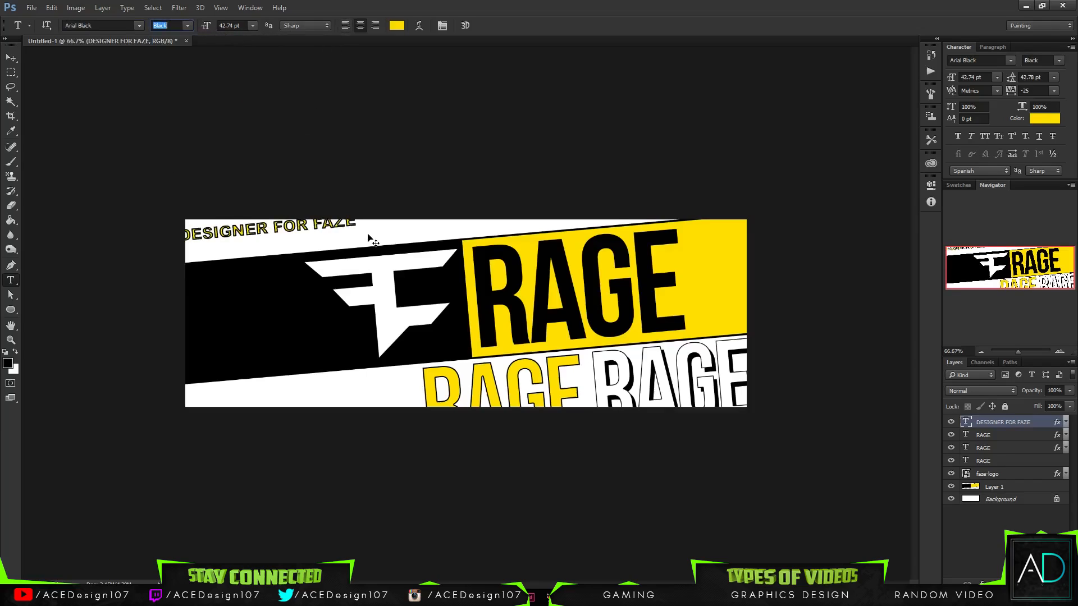
# - Scale the DESIGNER FOR FAZE text down to about 31 pt at the banner's upper-left corner
pyautogui.hotkey('ctrl', 't')
pyautogui.moveTo(357, 247); pyautogui.dragTo(271, 243)
pyautogui.press('Return')
# - Set the black inside stroke of the DESIGNER FOR FAZE text to 2 px
pyautogui.rightClick(1013, 421)
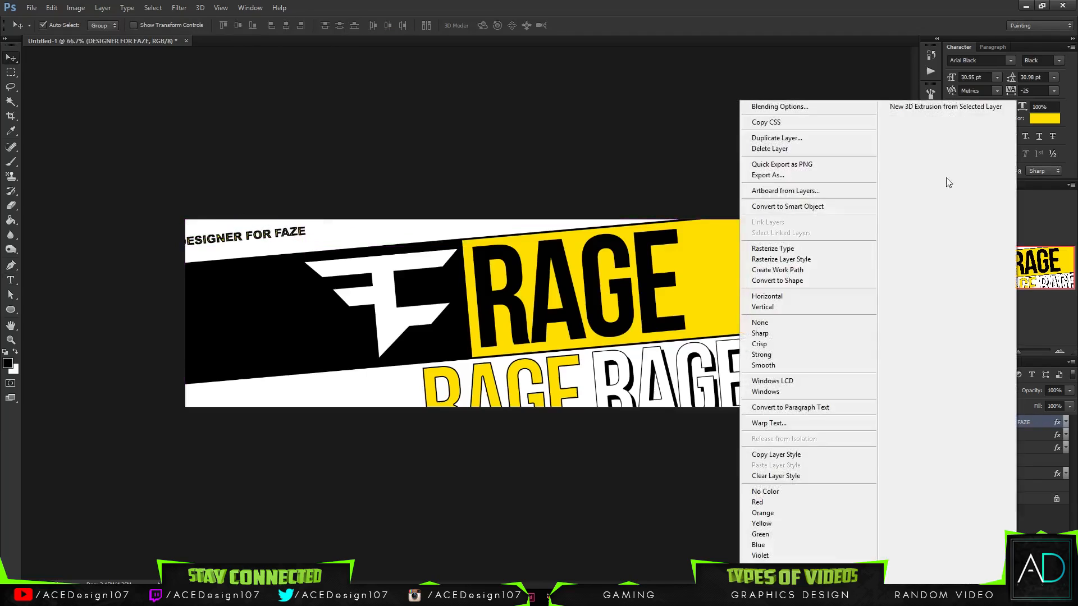
pyautogui.click(780, 108)
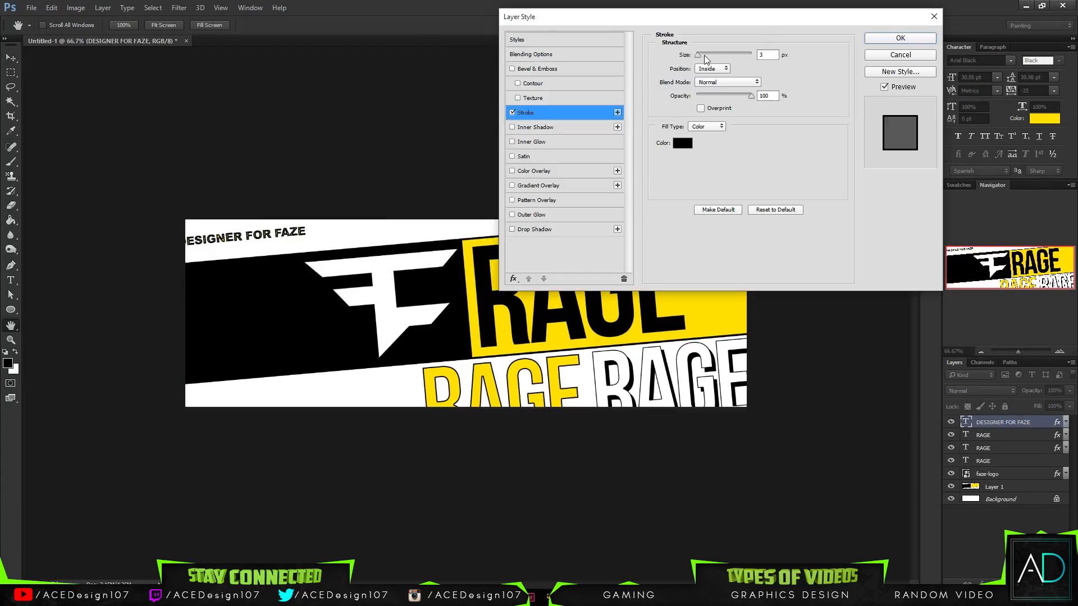
pyautogui.moveTo(706, 59); pyautogui.dragTo(651, 70)
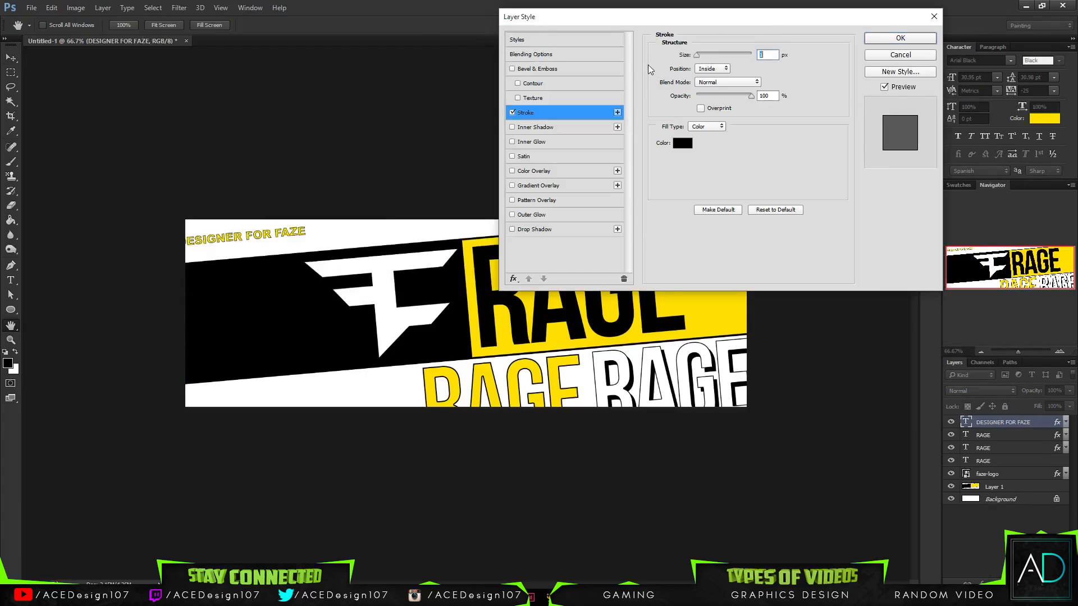
pyautogui.write('2')
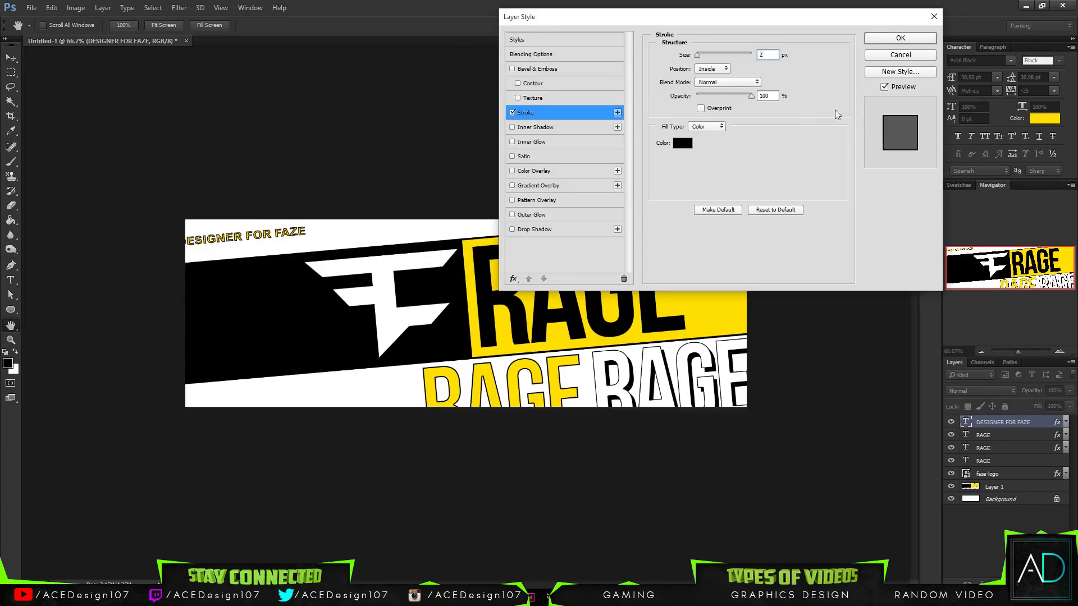
pyautogui.click(893, 39)
# - Nudge the DESIGNER FOR FAZE text right and down so it sits fully inside the banner above the black band
pyautogui.hotkey('ctrl', 't')
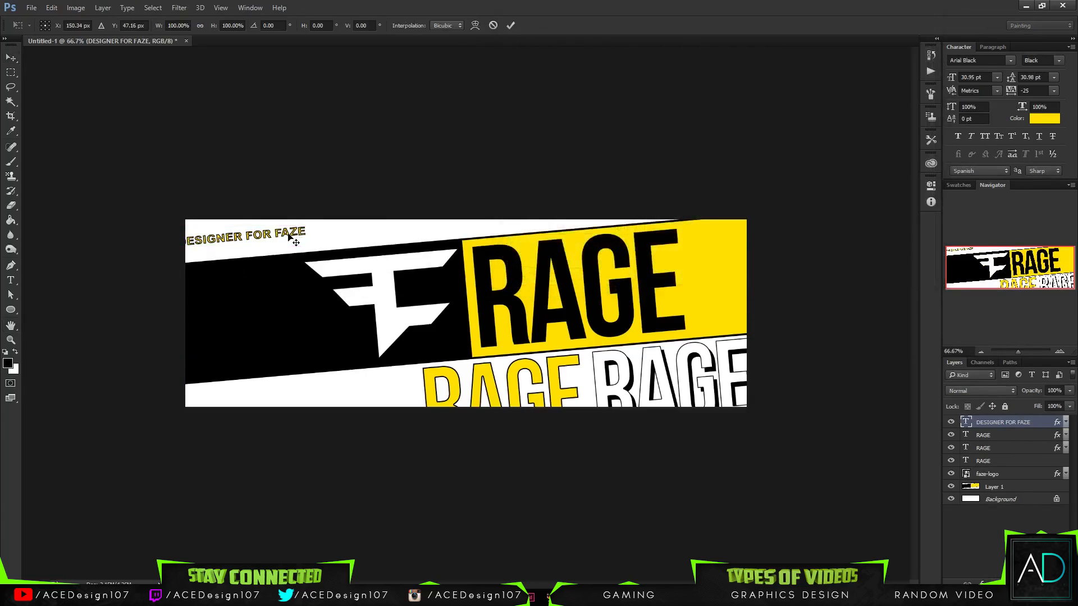
pyautogui.moveTo(290, 236); pyautogui.dragTo(295, 238)
pyautogui.press('Return')
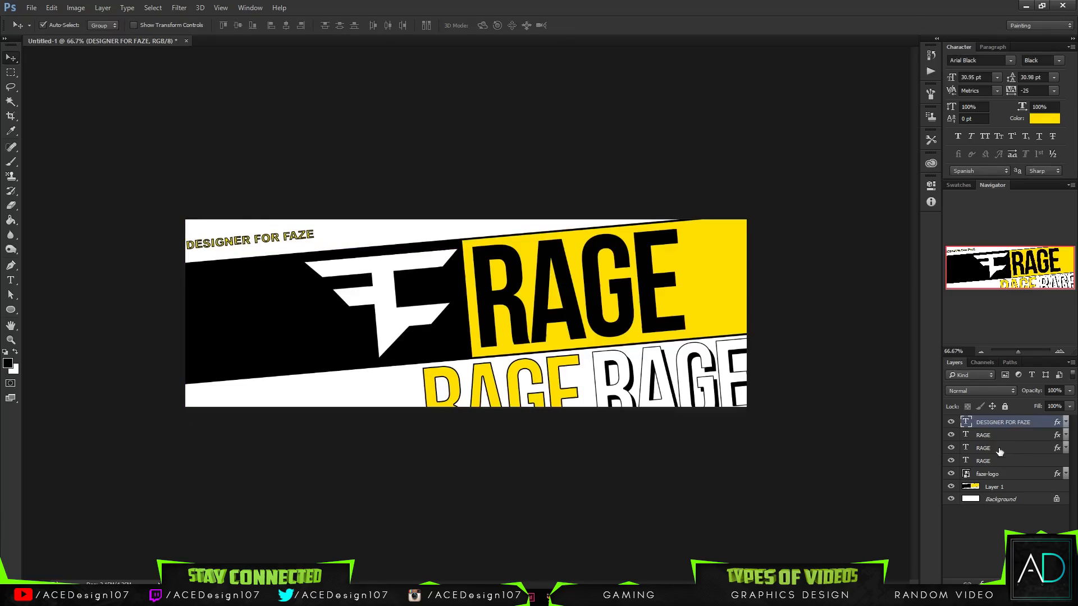
# - Duplicate the white FaZe logo and move the copy onto the white area below the black band
pyautogui.click(991, 474)
pyautogui.hotkey('ctrl', 'j')
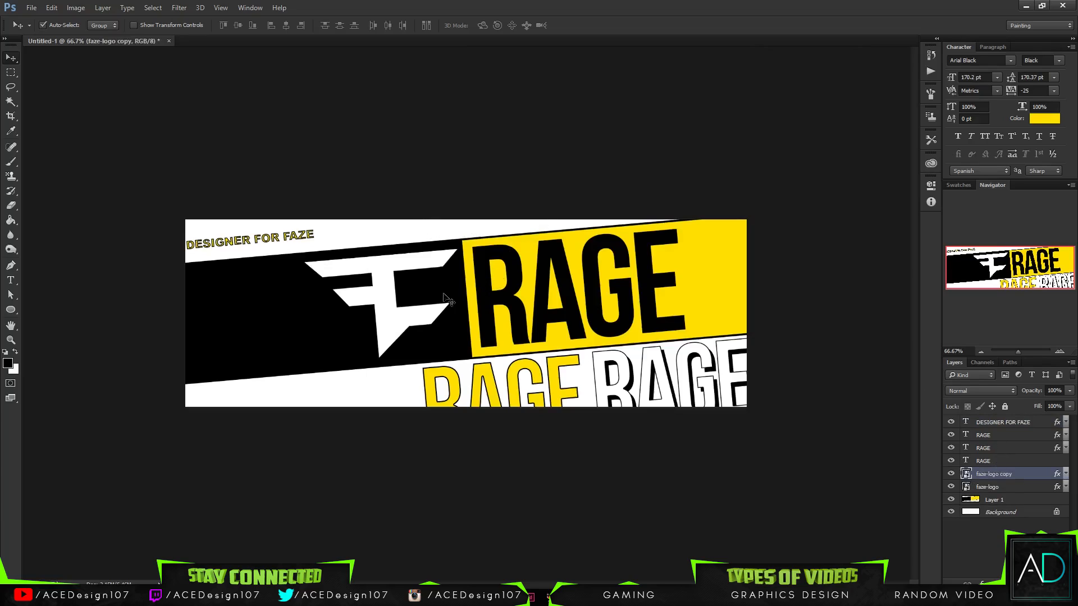
pyautogui.moveTo(397, 325); pyautogui.dragTo(296, 446)
# - Change the color overlay of the FaZe logo copy to black
pyautogui.rightClick(1019, 479)
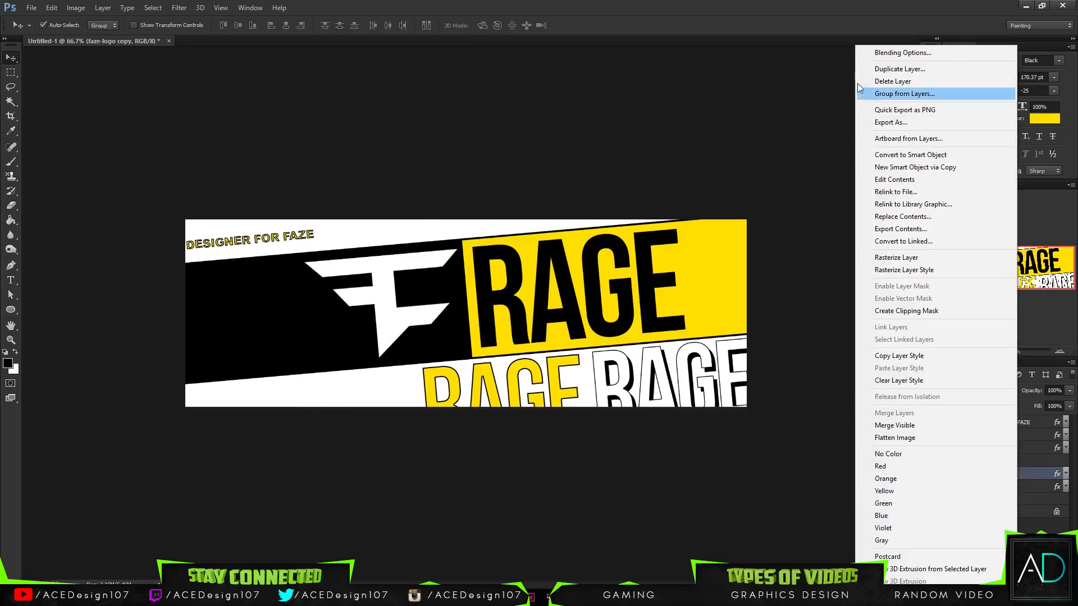
pyautogui.click(662, 193)
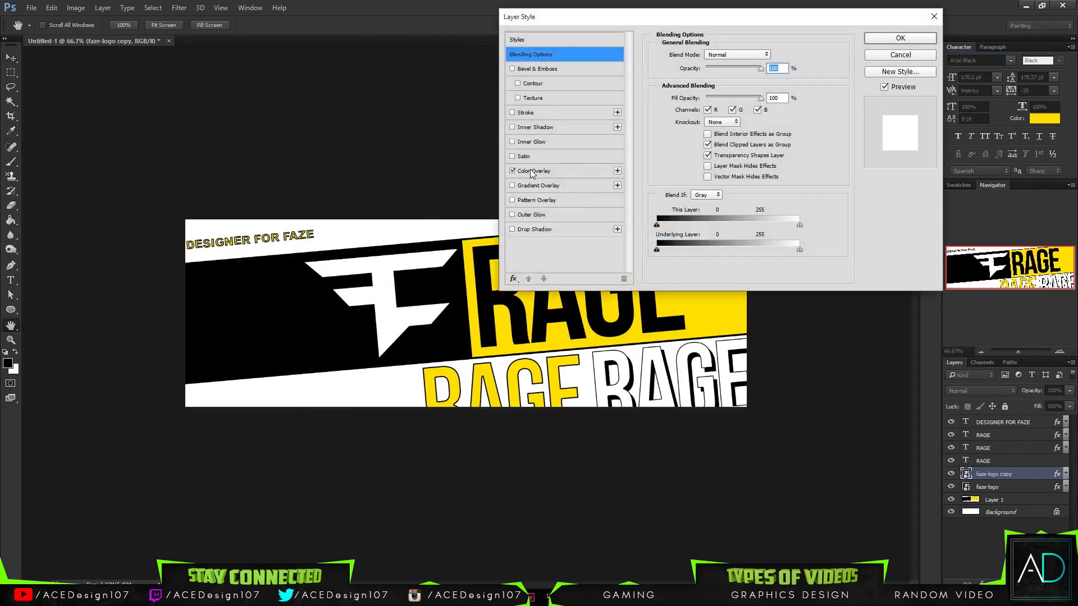
pyautogui.click(524, 171)
pyautogui.click(775, 56)
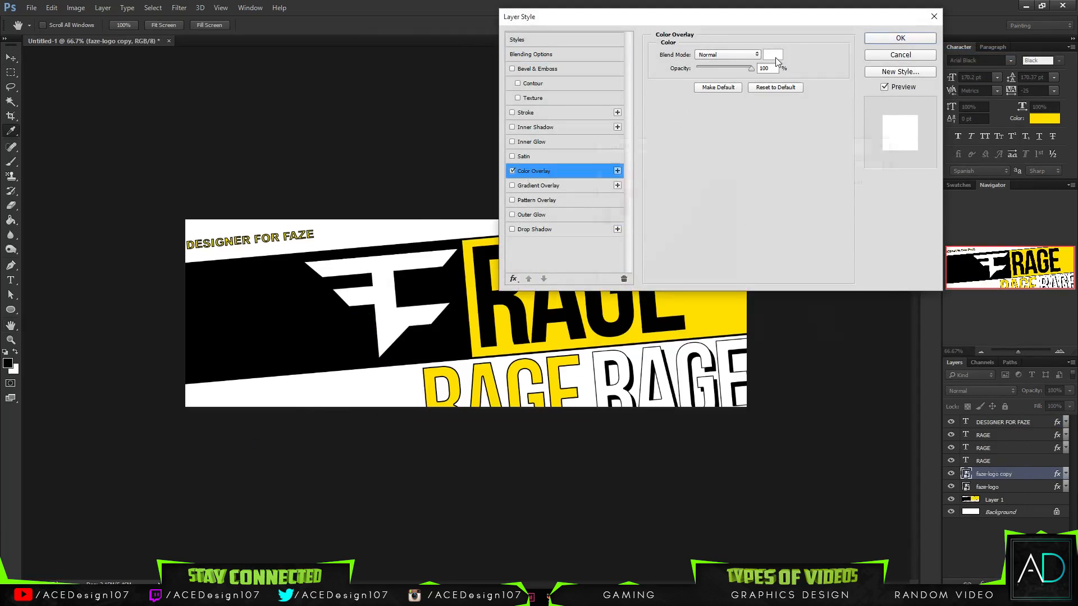
pyautogui.click(857, 163)
pyautogui.click(877, 40)
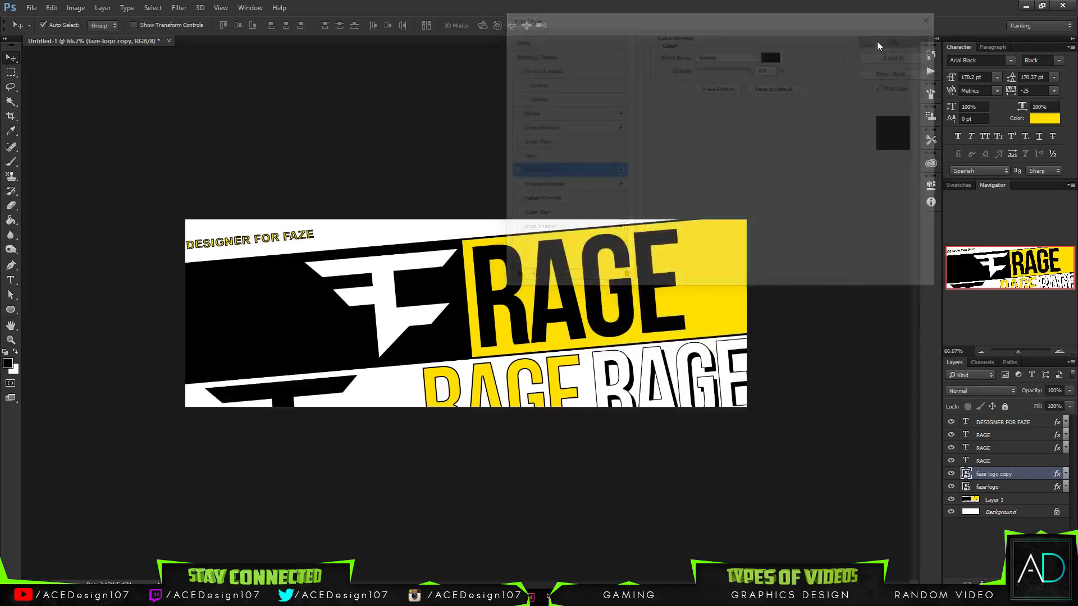
# - Scale the black FaZe logo down to a small mark in the banner's lower-left corner
pyautogui.hotkey('ctrl', 't')
pyautogui.moveTo(367, 465); pyautogui.dragTo(257, 397)
pyautogui.press('Return')
# - Duplicate the small black FaZe logo and place the copy directly right of it
pyautogui.hotkey('ctrl', 'j')
pyautogui.hotkey('ctrl', 't')
pyautogui.press('Return')
# - Duplicate the second small FaZe logo, place the copy right of it and enlarge it to about 22% to fit the white strip
pyautogui.hotkey('ctrl', 'j')
pyautogui.hotkey('ctrl', 'z')
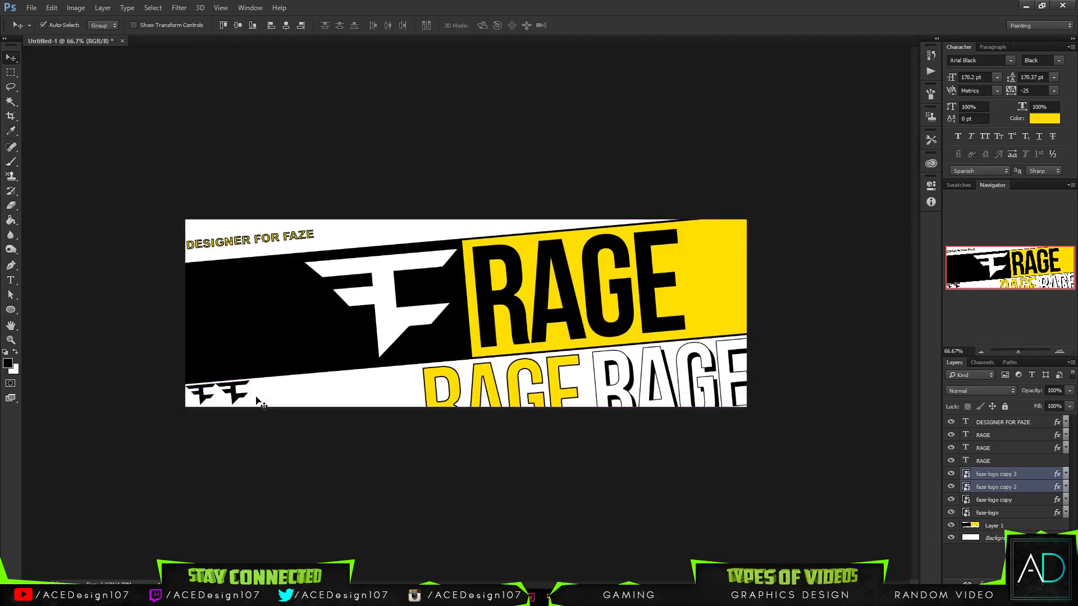
pyautogui.click(1027, 479)
pyautogui.hotkey('ctrl', 't')
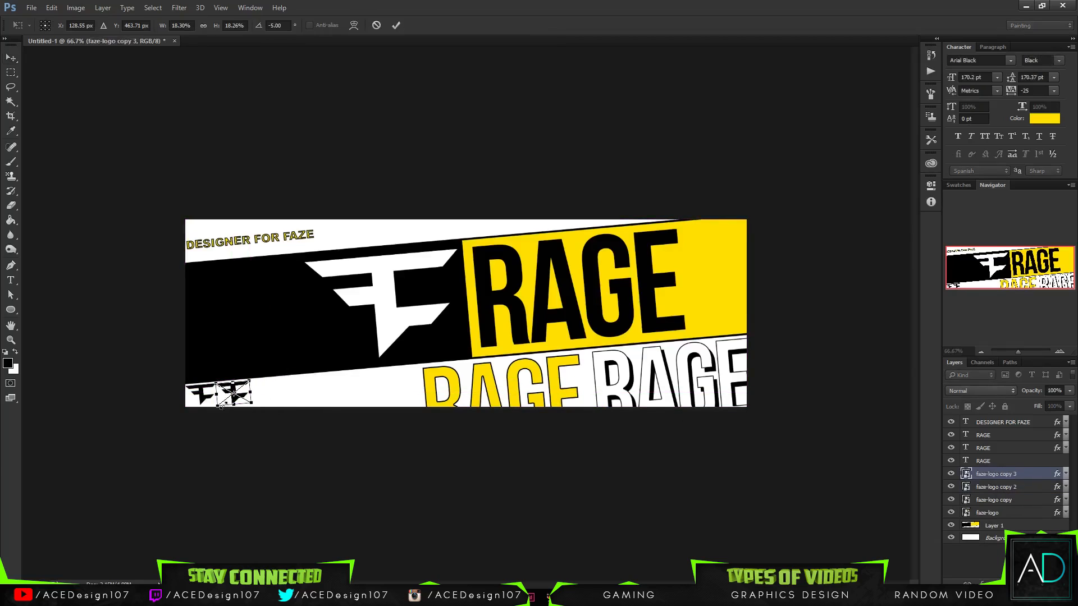
pyautogui.moveTo(244, 400); pyautogui.dragTo(290, 409)
pyautogui.press('Return')
# - Duplicate the third small black FaZe logo, place the copy directly right of it and enlarge it to fit the white strip
pyautogui.hotkey('ctrl', 'j')
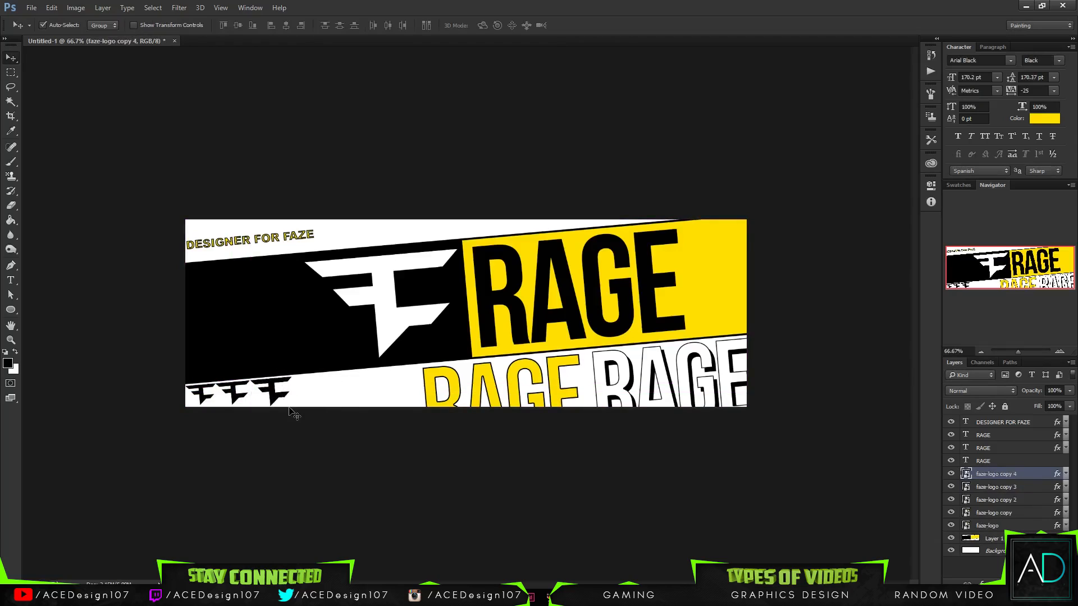
pyautogui.moveTo(279, 398); pyautogui.dragTo(320, 396)
pyautogui.hotkey('ctrl', 't')
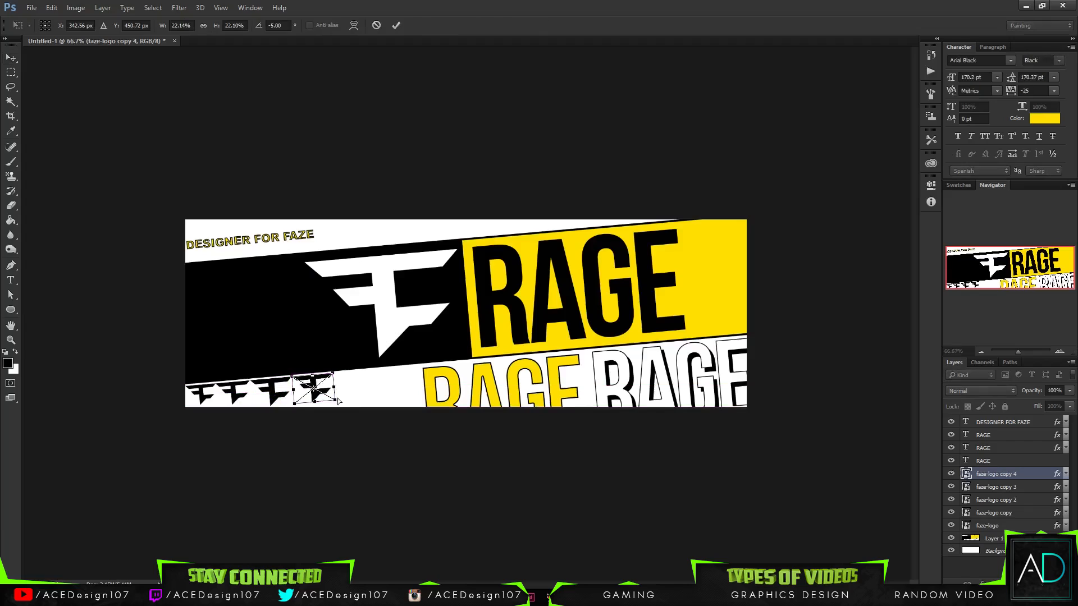
pyautogui.moveTo(334, 402); pyautogui.dragTo(398, 406)
pyautogui.press('Return')
# - Duplicate the fourth small FaZe logo, place the copy right of it and enlarge it to follow the widening strip
pyautogui.hotkey('ctrl', 'j')
pyautogui.hotkey('ctrl', 't')
pyautogui.press('Return')
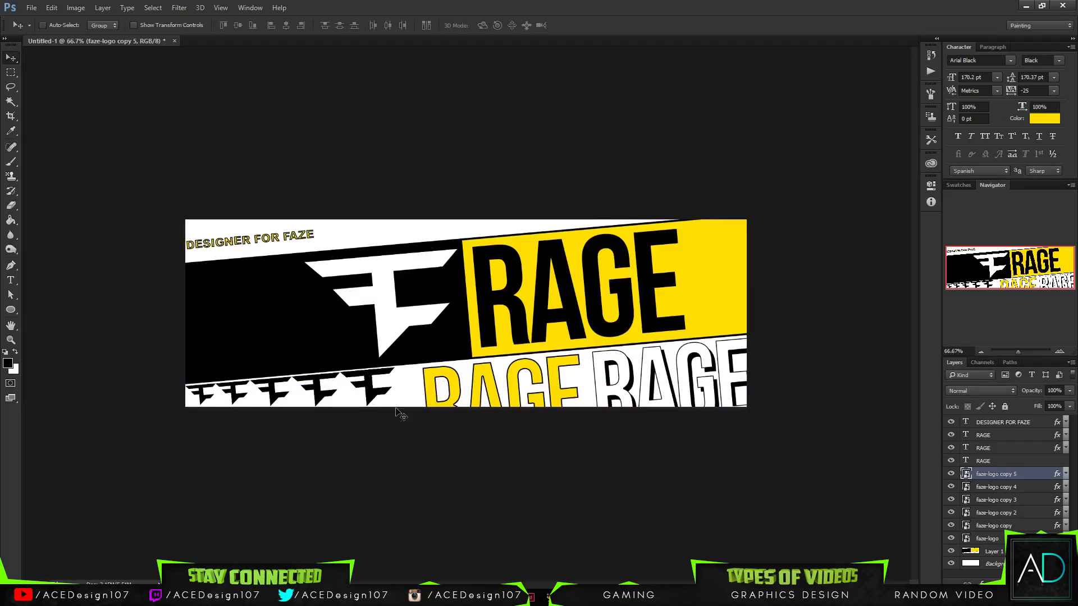
# - Duplicate the fifth small FaZe logo, place the copy partly behind the yellow RAGE text and enlarge it to about 33%
pyautogui.hotkey('ctrl', 'j')
pyautogui.moveTo(382, 402); pyautogui.dragTo(461, 410)
pyautogui.hotkey('ctrl', 't')
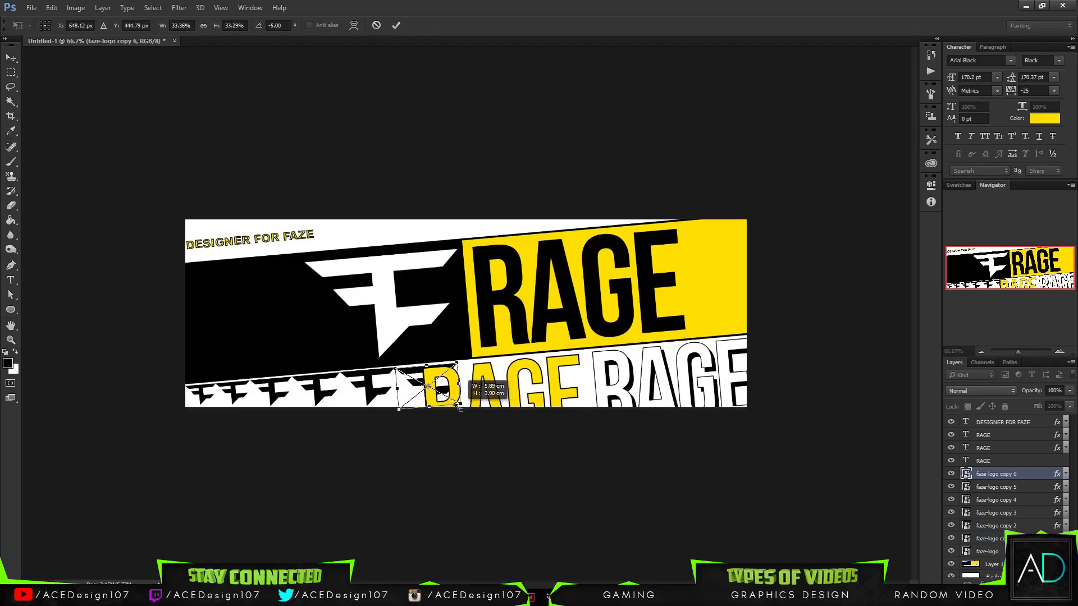
pyautogui.press('Return')
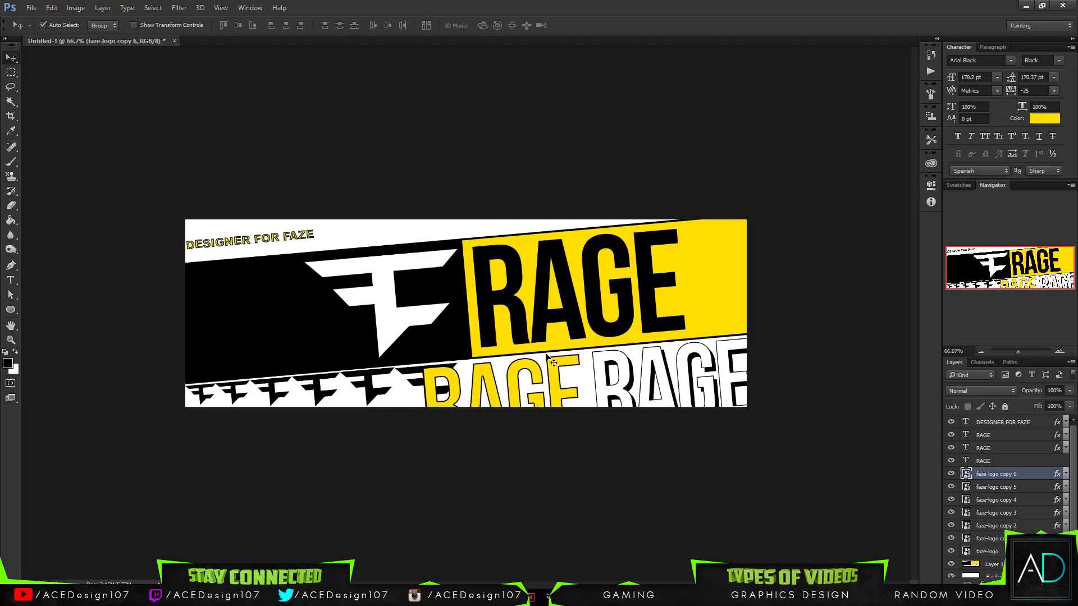
# - Try to delete the part of the sixth logo that overlaps the yellow RAGE text, and rasterize its layer
pyautogui.press('m')
pyautogui.moveTo(536, 324); pyautogui.dragTo(429, 450)
pyautogui.press('Delete')
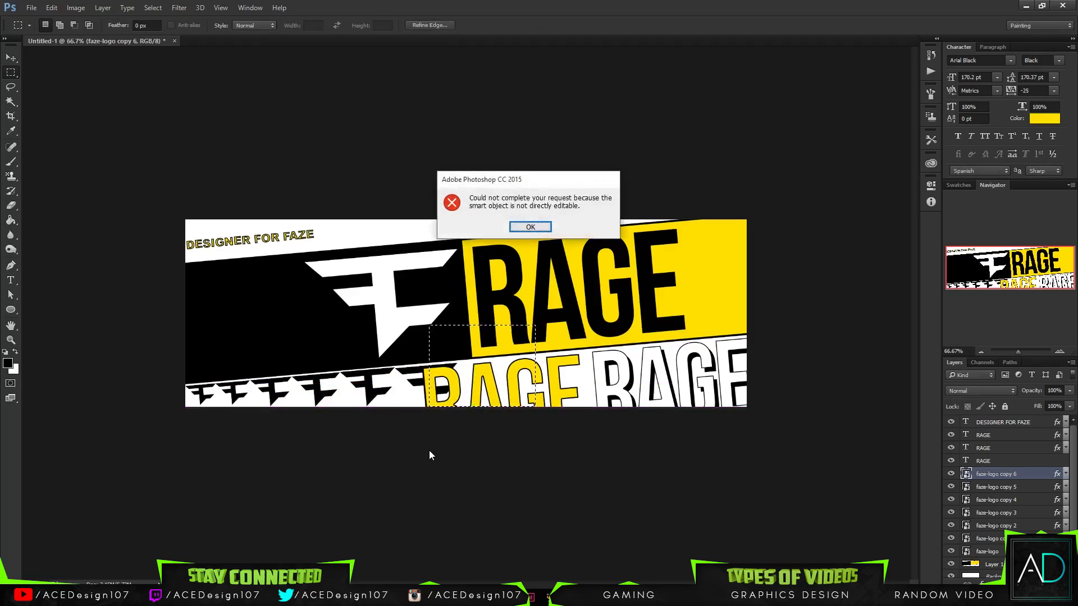
pyautogui.click(530, 227)
pyautogui.rightClick(1029, 473)
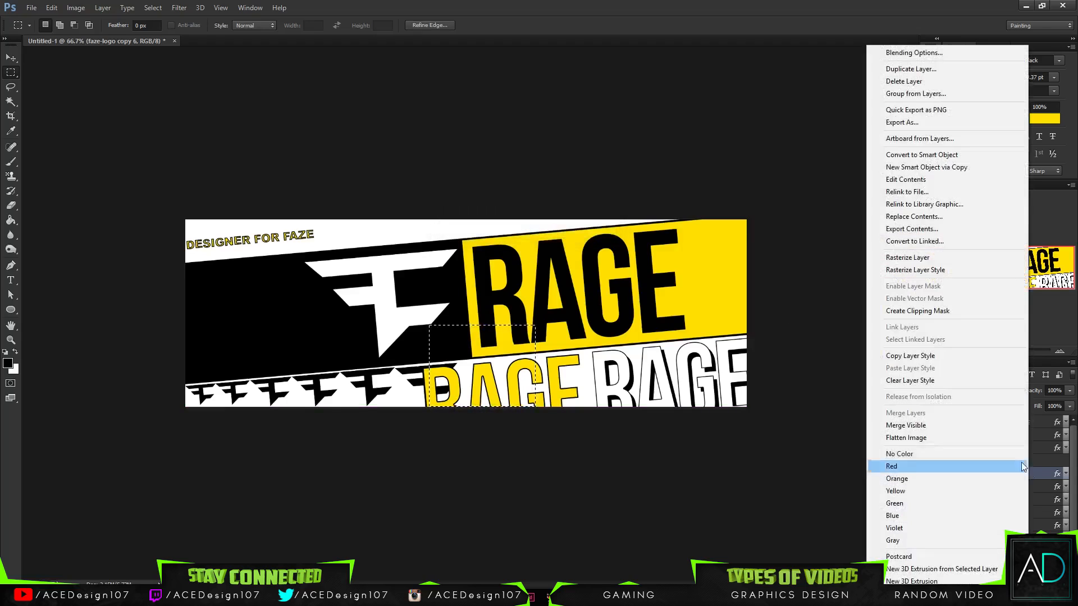
pyautogui.click(928, 256)
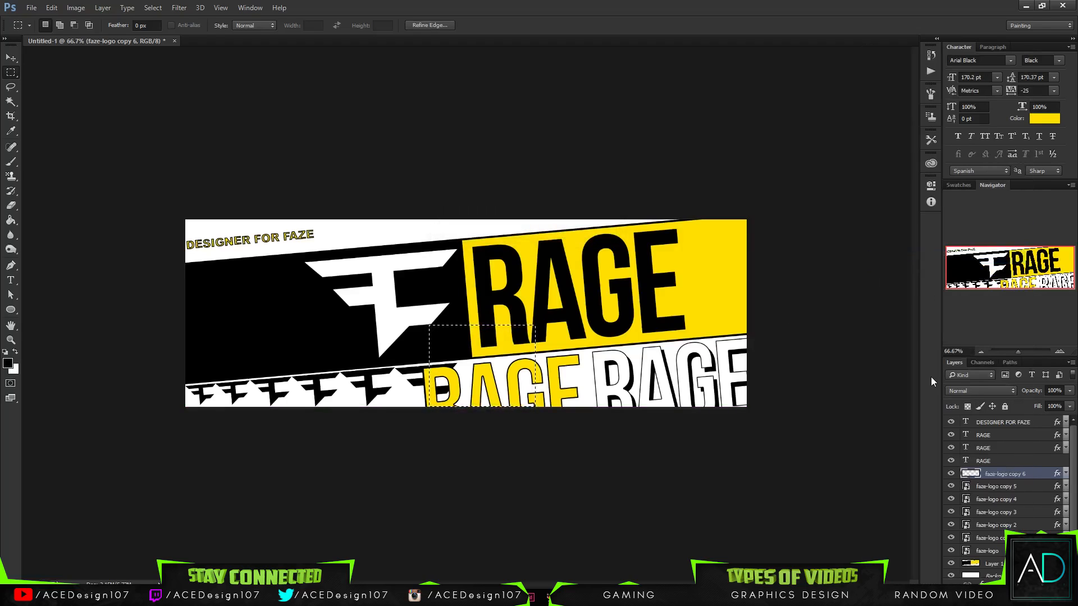
# - Deselect and undo the rasterizing, the selection and the sixth small logo copy
pyautogui.hotkey('ctrl', 'd')
pyautogui.hotkey('ctrl', 'alt', 'z')
pyautogui.hotkey('ctrl', 'alt', 'z')
pyautogui.hotkey('ctrl', 'alt', 'z')
pyautogui.hotkey('ctrl', 'alt', 'z')
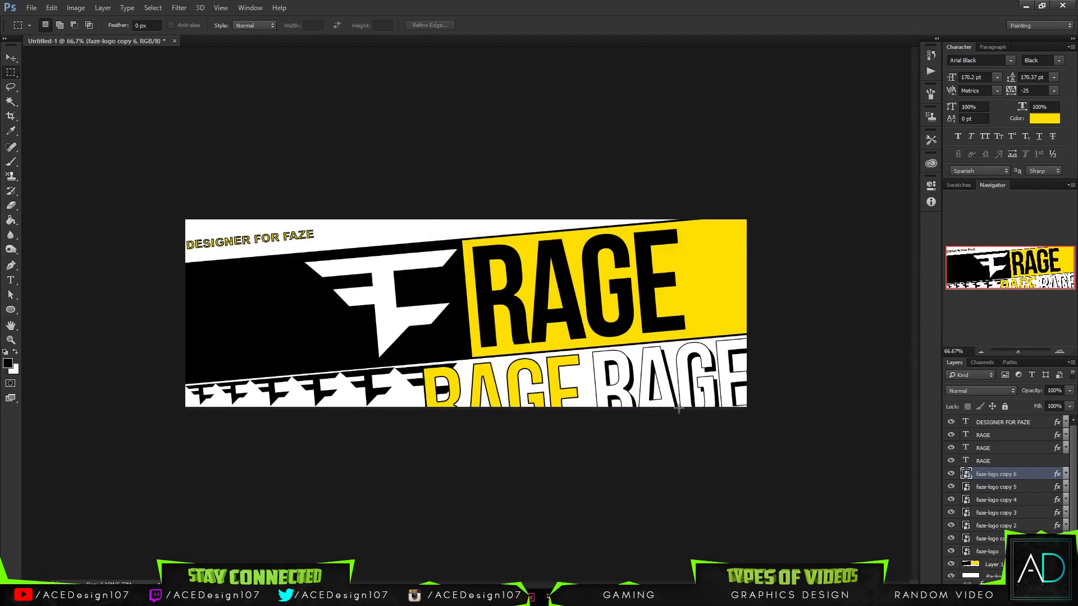
pyautogui.hotkey('ctrl', 'alt', 'z')
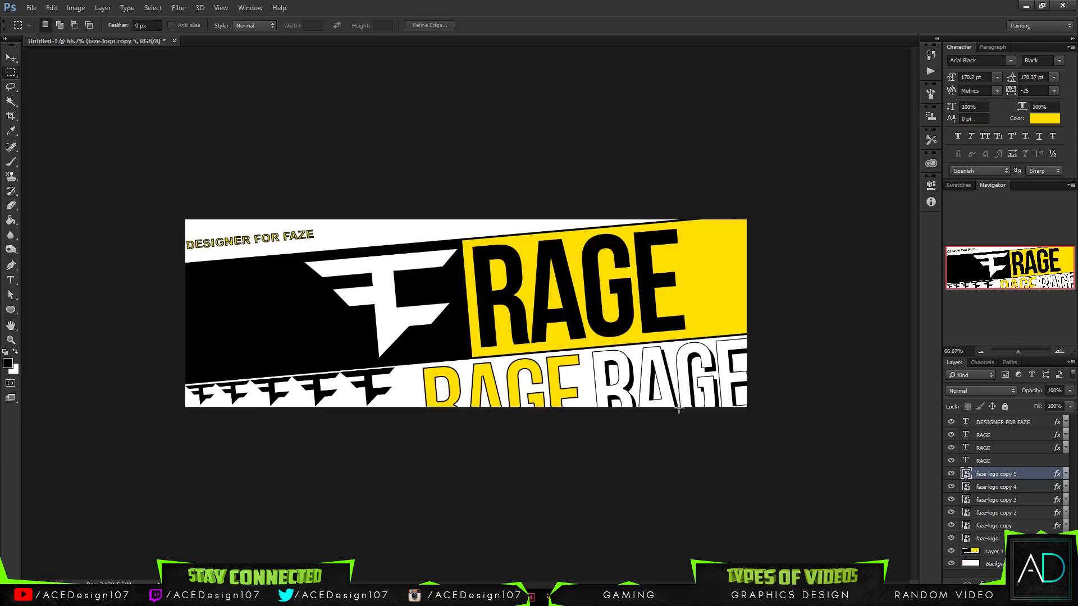
pyautogui.keyDown('shift'); pyautogui.click(1004, 539); pyautogui.keyUp('shift')
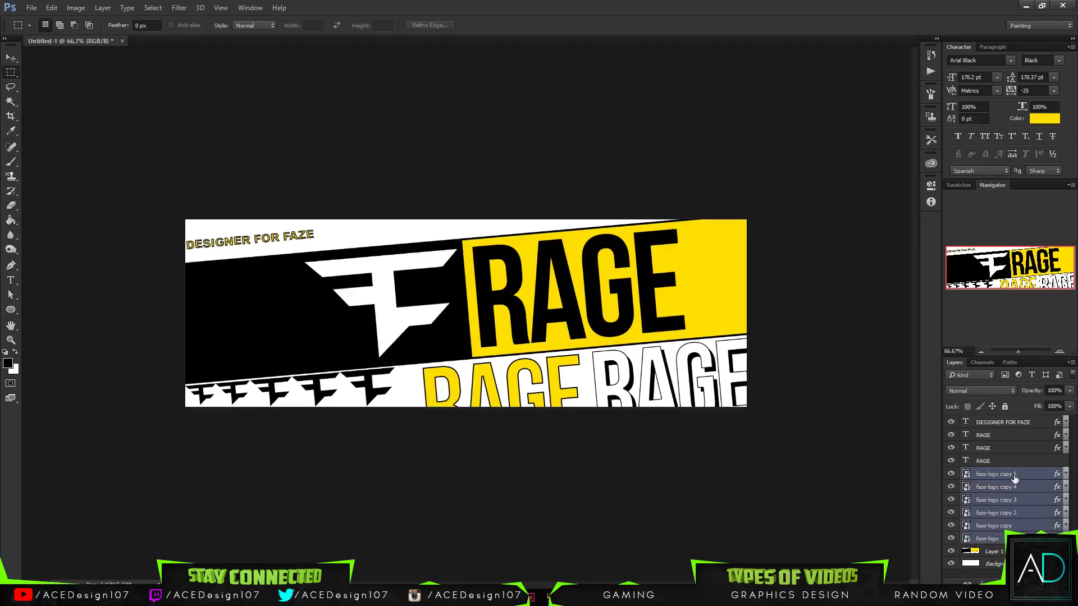
pyautogui.hotkey('ctrl', 't')
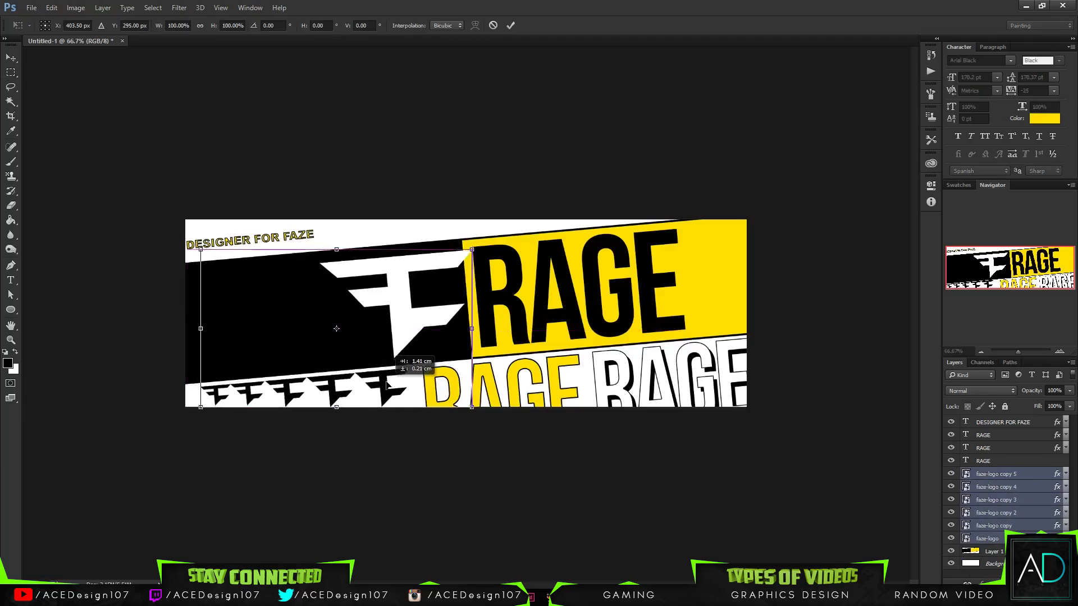
pyautogui.click(493, 25)
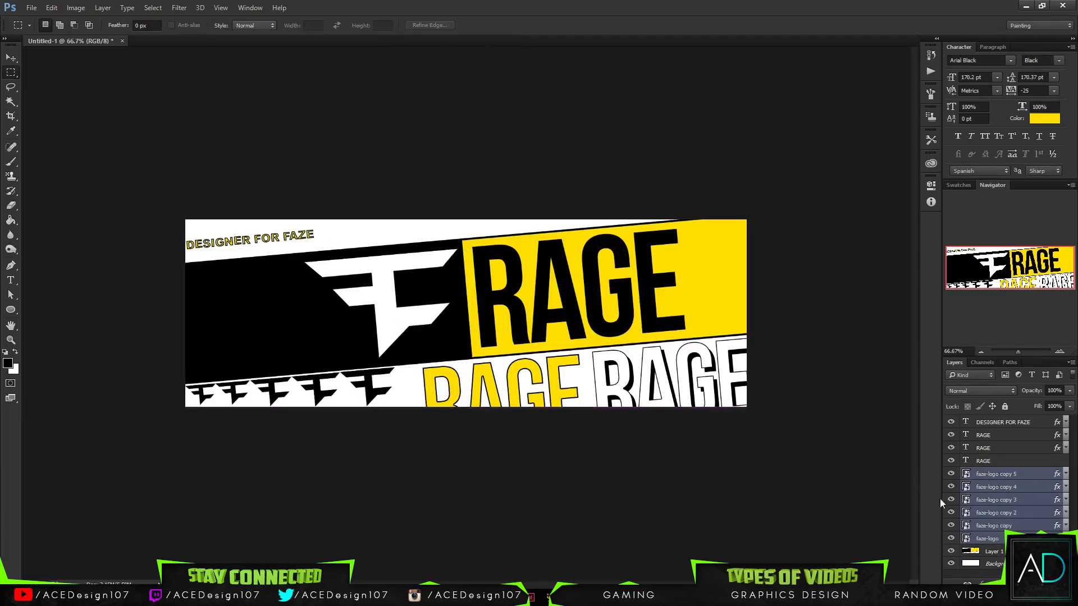
# - Move the five small black FaZe logos together about 75 px right along the lower white strip, leaving the large white logo out
pyautogui.click(1024, 523)
pyautogui.keyDown('shift'); pyautogui.click(1013, 477); pyautogui.keyUp('shift')
pyautogui.hotkey('ctrl', 't')
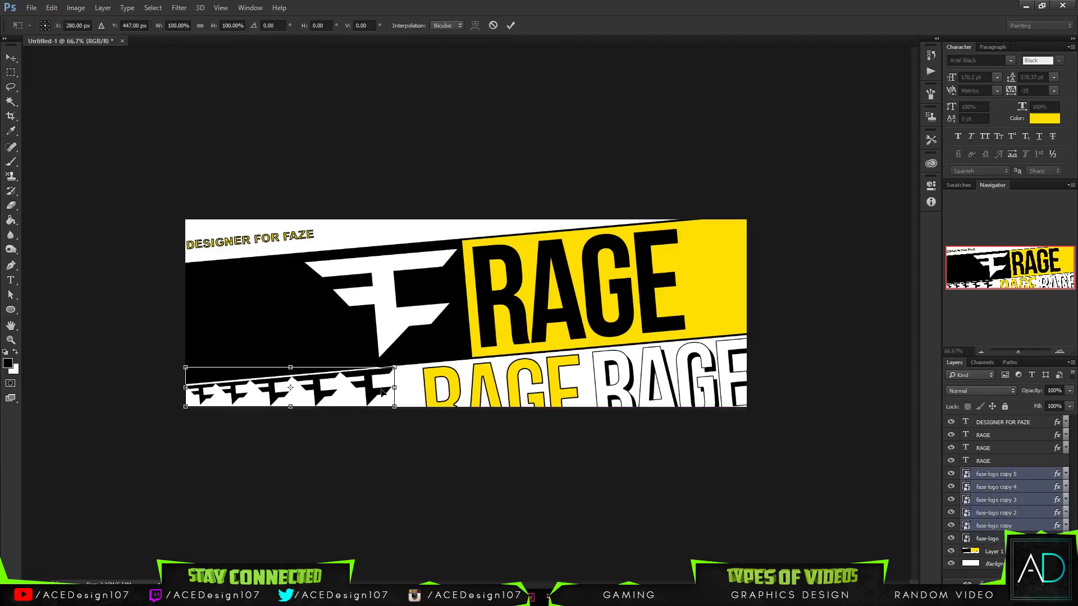
pyautogui.moveTo(376, 393); pyautogui.dragTo(404, 394)
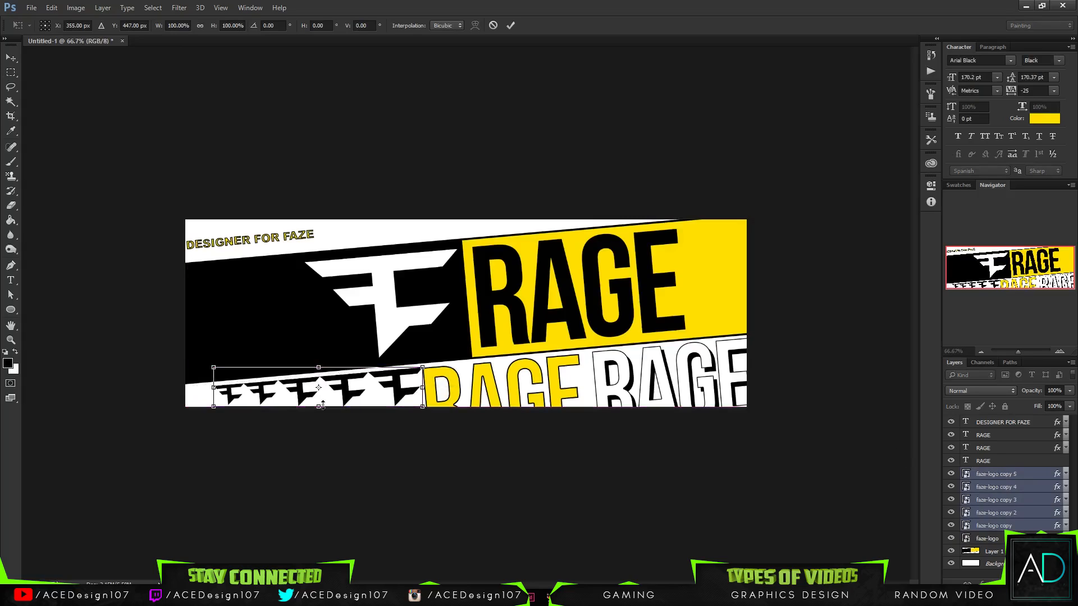
pyautogui.press('Return')
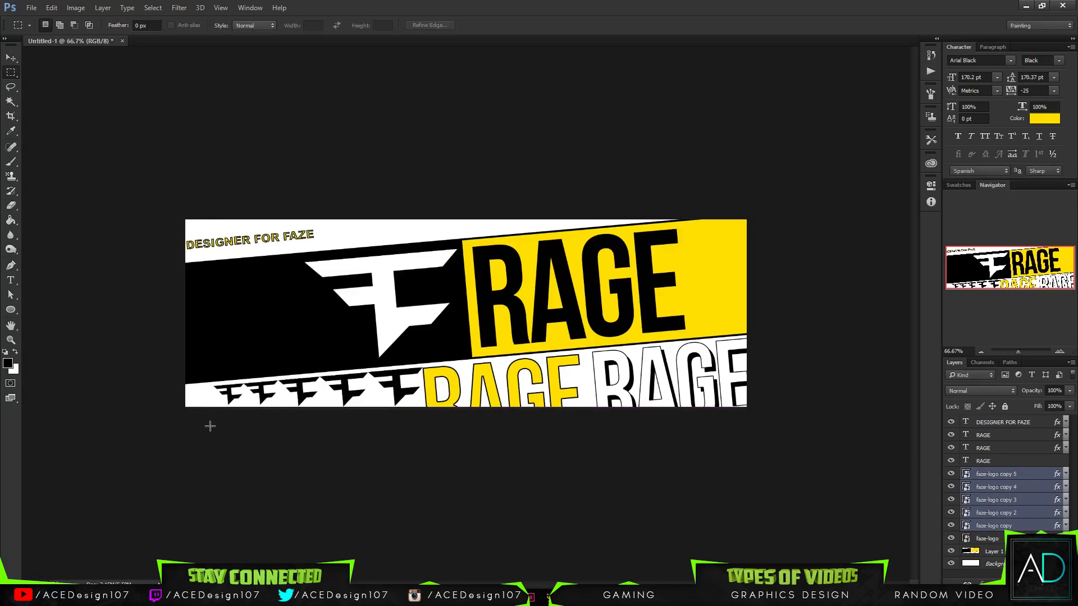
# - Duplicate the smallest black logo and place the copy at the left end of the lower logo row
pyautogui.click(1014, 525)
pyautogui.hotkey('ctrl', 'j')
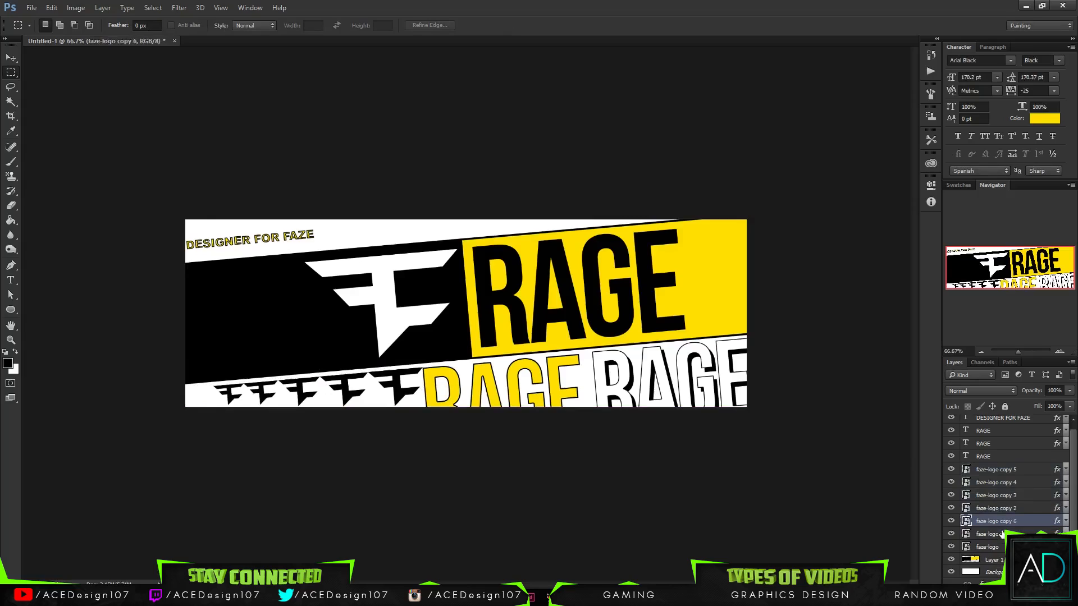
pyautogui.press('v')
pyautogui.moveTo(228, 397); pyautogui.dragTo(197, 401)
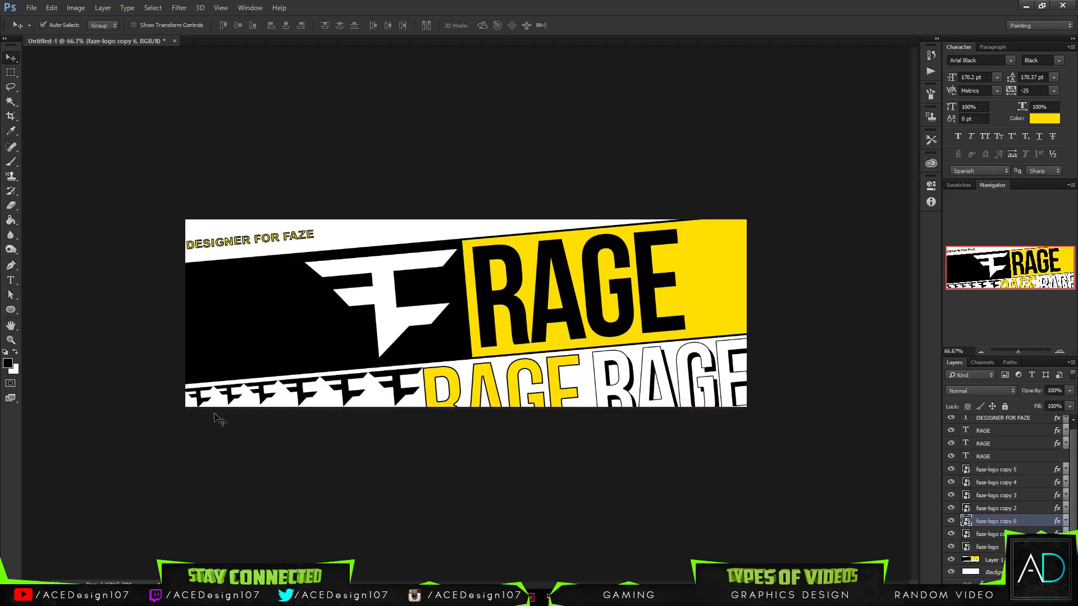
# - Scale the leftmost logo copy down to about 14.6% and nudge the faze-logo copy 2 to copy 6 layers slightly down
pyautogui.hotkey('ctrl', 't')
pyautogui.moveTo(223, 412); pyautogui.dragTo(211, 404)
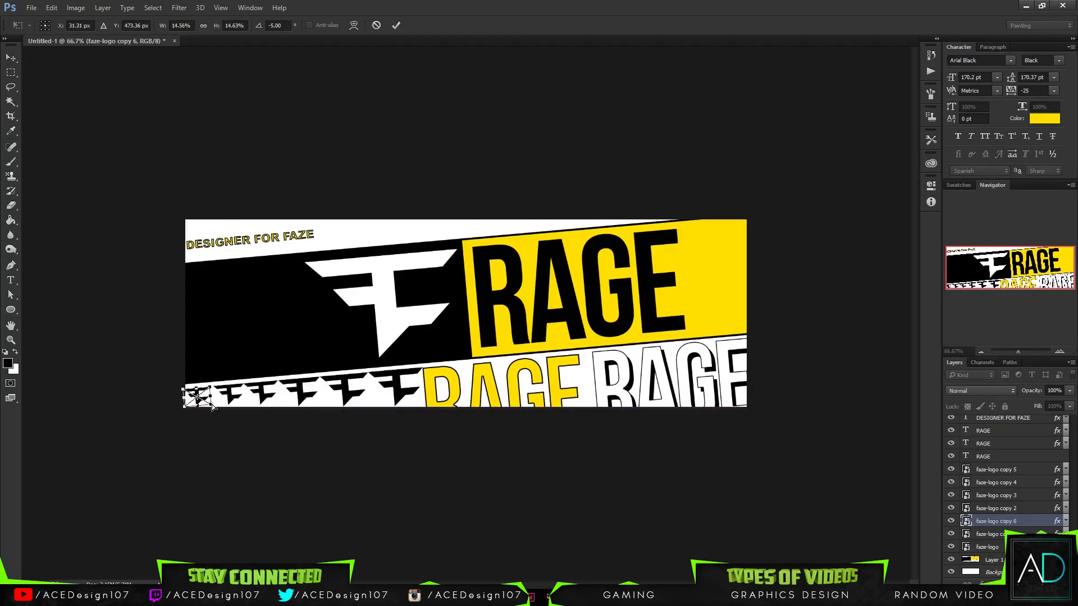
pyautogui.press('Return')
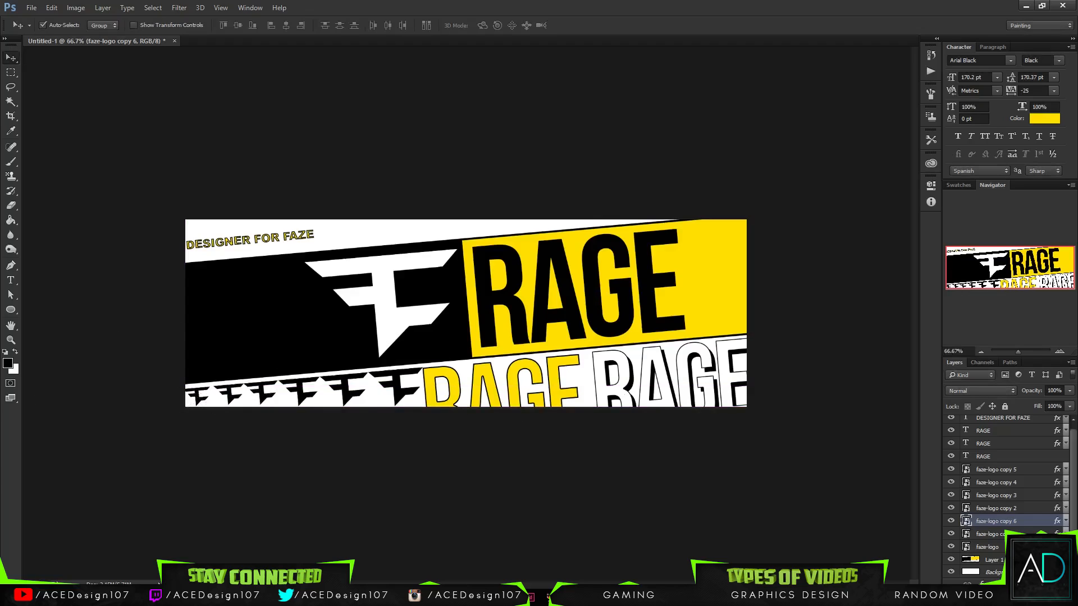
pyautogui.keyDown('shift'); pyautogui.click(1008, 471); pyautogui.keyUp('shift')
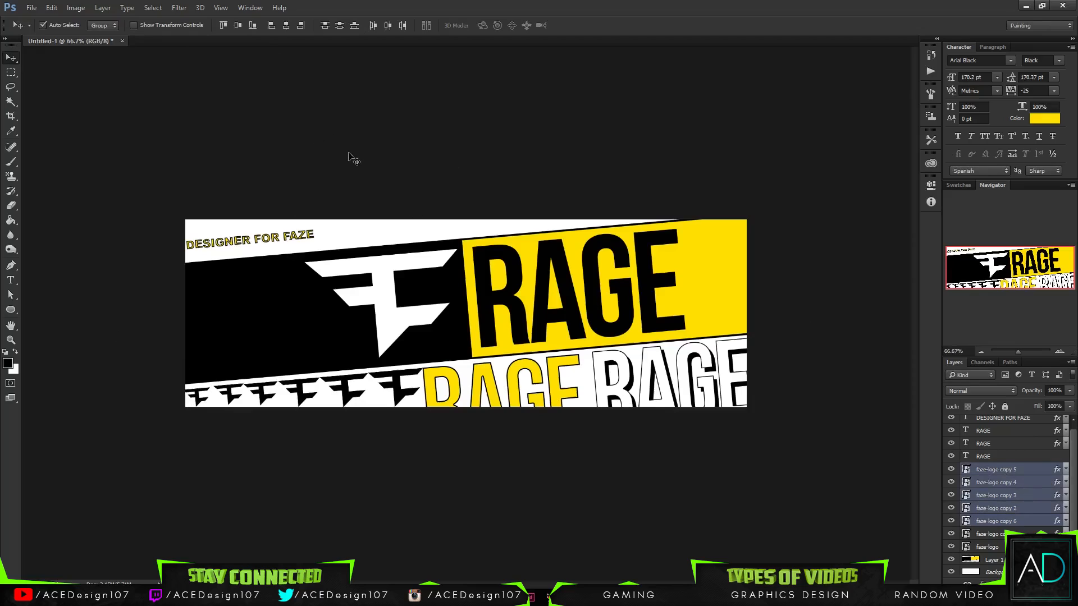
pyautogui.press('Down')
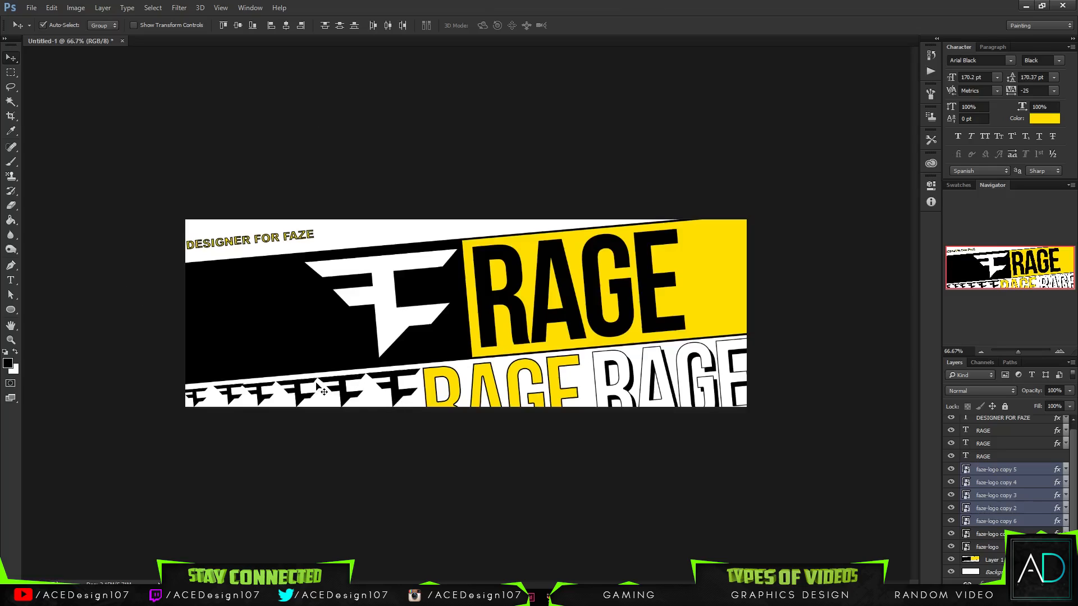
# - Duplicate the leftmost small logo, place the copy in the white strip below DESIGNER FOR FAZE and shrink it to about 8.6%
pyautogui.click(998, 522)
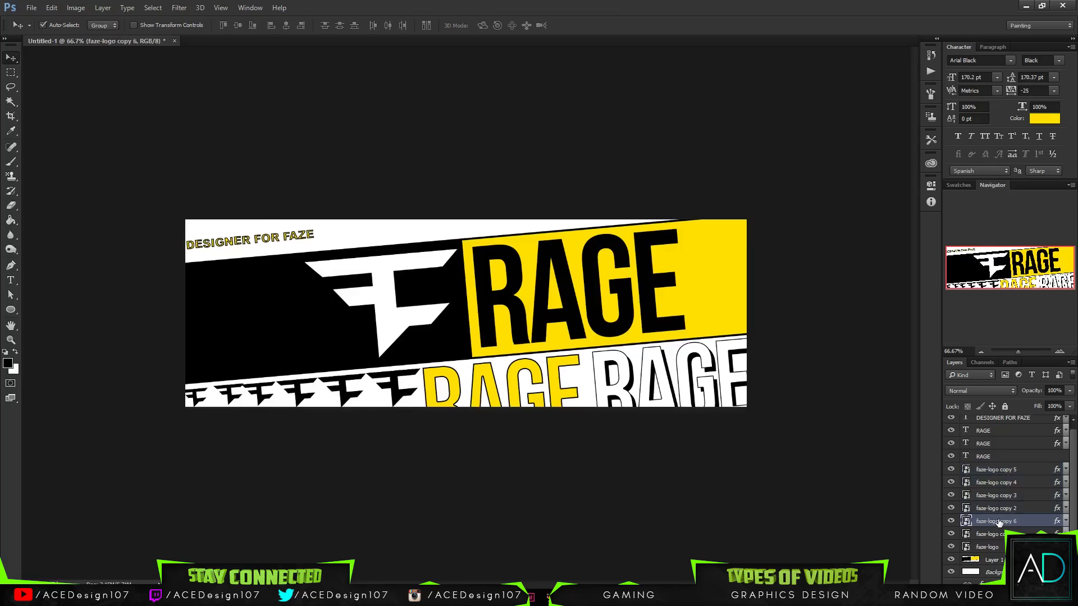
pyautogui.hotkey('ctrl', 'j')
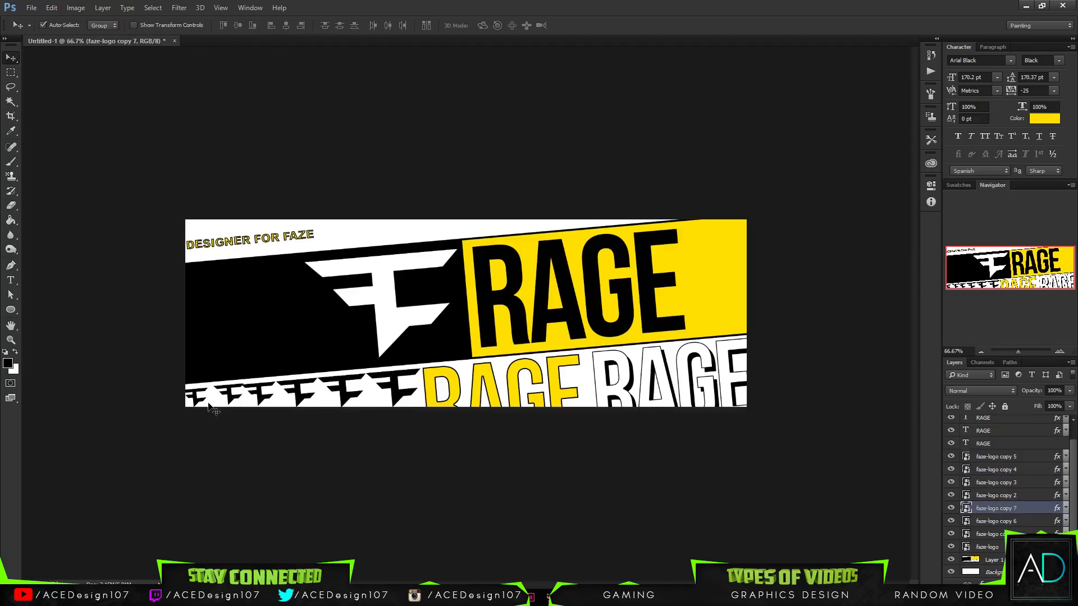
pyautogui.moveTo(209, 405); pyautogui.dragTo(214, 256)
pyautogui.hotkey('ctrl', 't')
pyautogui.press('Return')
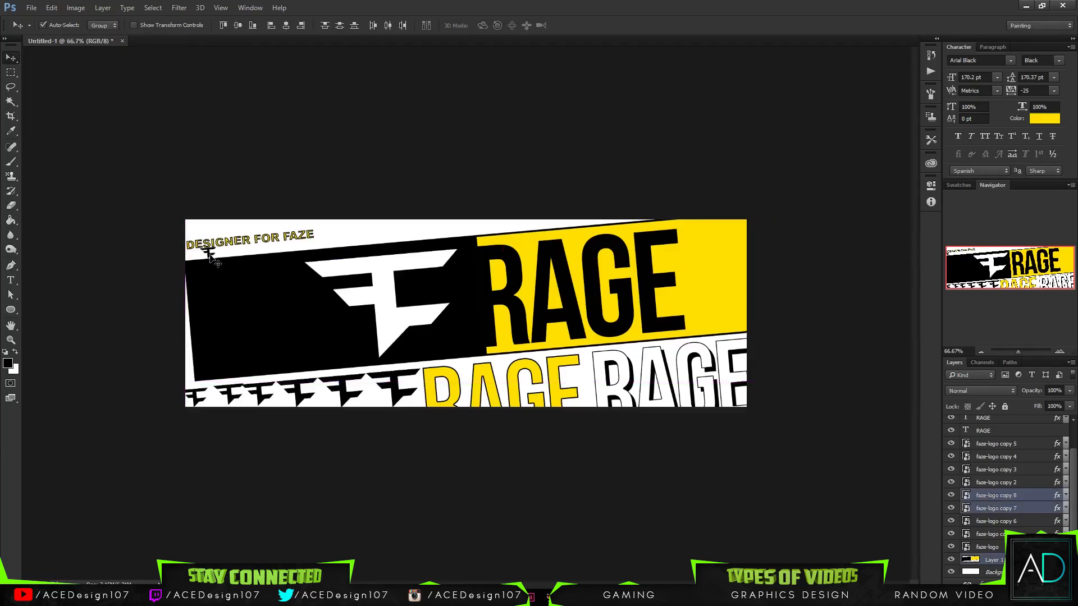
# - Undo the accidental move of the colored band with the tiny logos, and select only the faze-logo copy 8 layer
pyautogui.hotkey('ctrl', 'z')
pyautogui.click(1020, 547)
pyautogui.click(1021, 497)
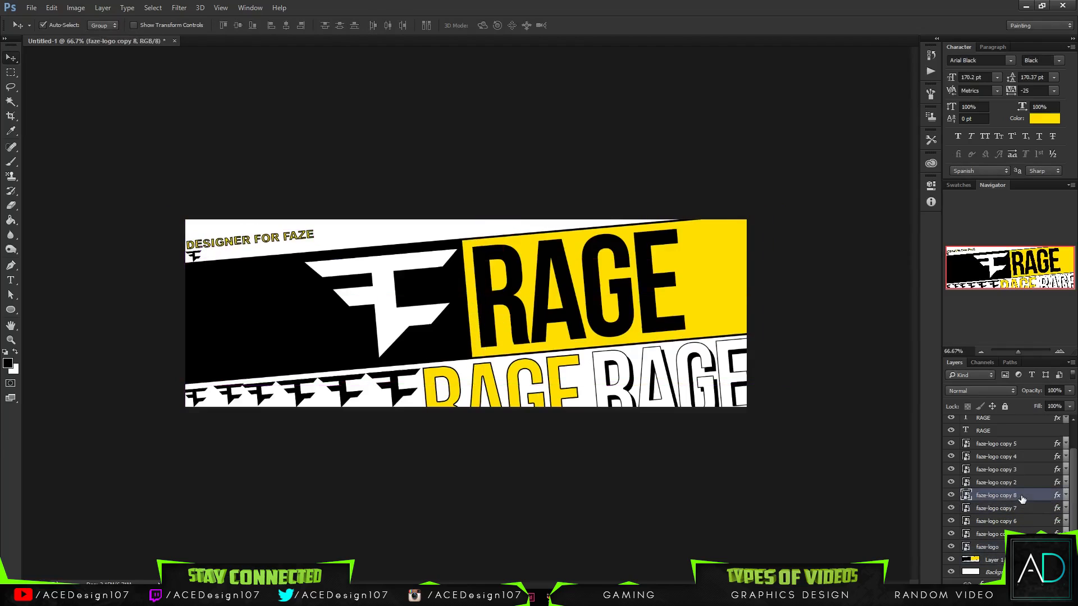
pyautogui.hotkey('ctrl', 't')
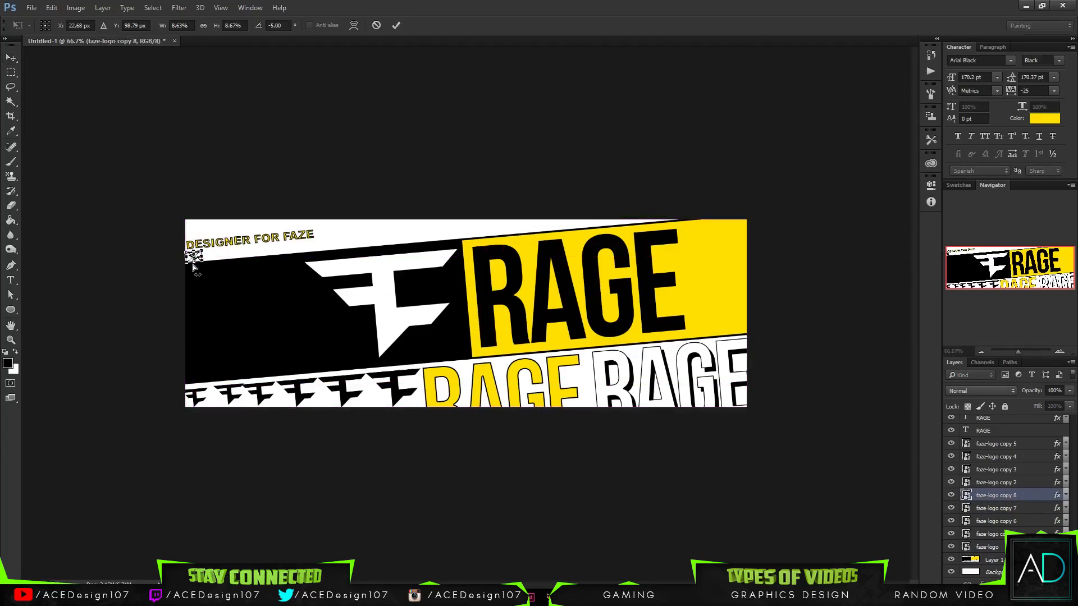
pyautogui.press('Return')
# - Duplicate the tiny FaZe logo below DESIGNER FOR FAZE and place the copy directly right of it
pyautogui.hotkey('ctrl', 'j')
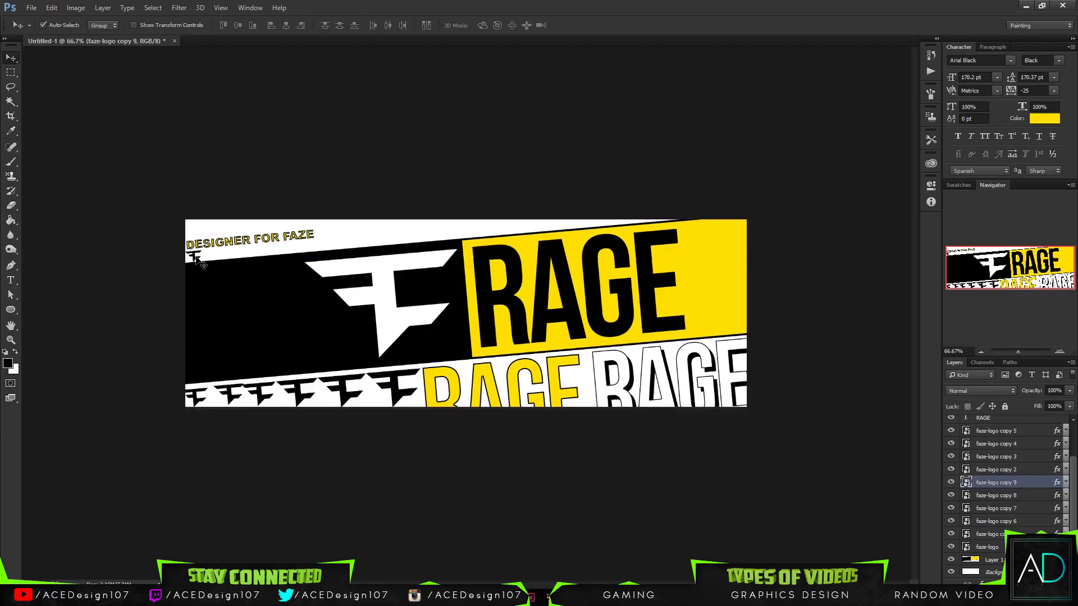
pyautogui.moveTo(195, 257); pyautogui.dragTo(191, 260)
pyautogui.click(1025, 482)
pyautogui.hotkey('ctrl', 't')
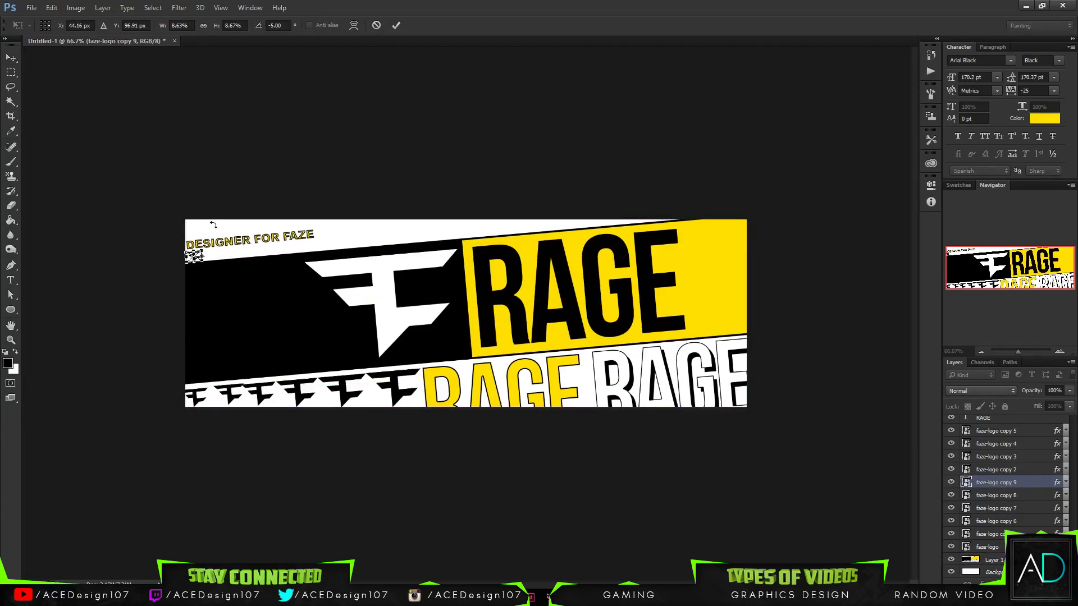
pyautogui.hotkey('ctrl', '+')
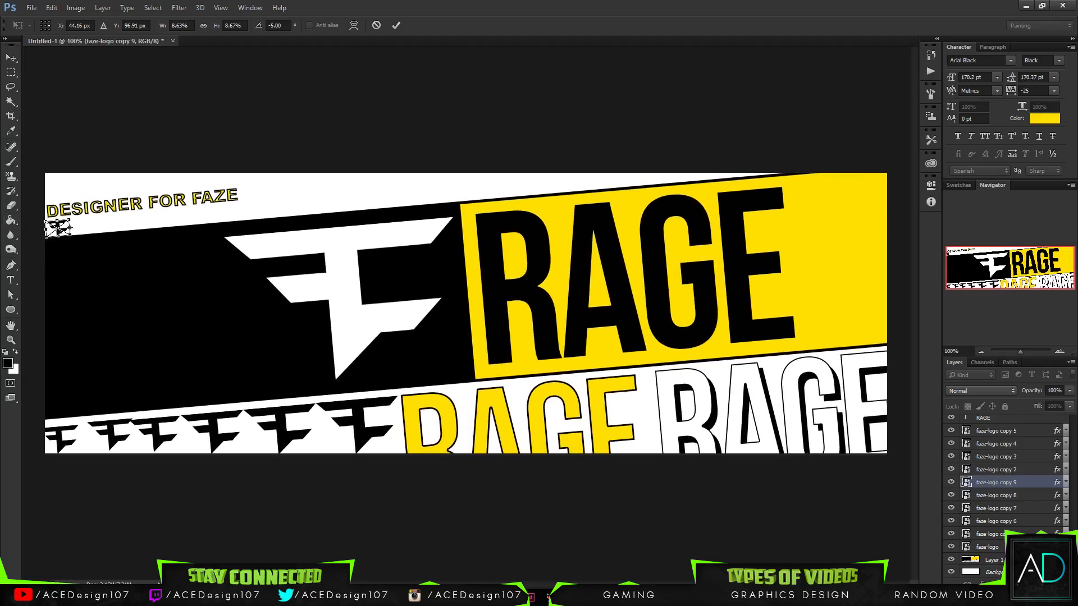
pyautogui.moveTo(58, 229); pyautogui.dragTo(82, 226)
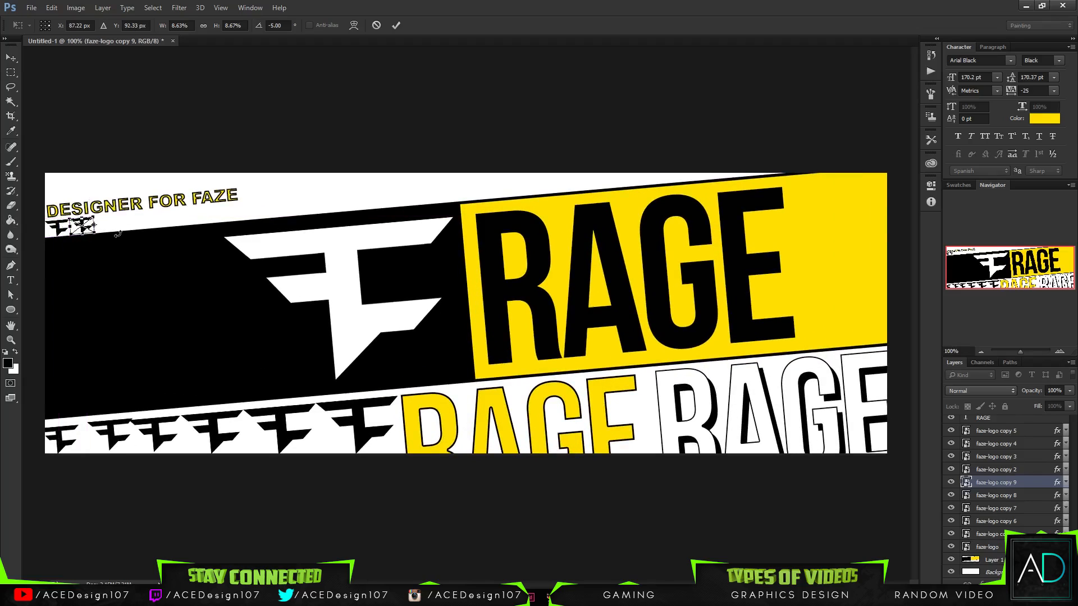
pyautogui.press('Return')
# - Duplicate the second tiny FaZe logo and place the copy right of it along the band's slanted upper edge
pyautogui.hotkey('ctrl', 'j')
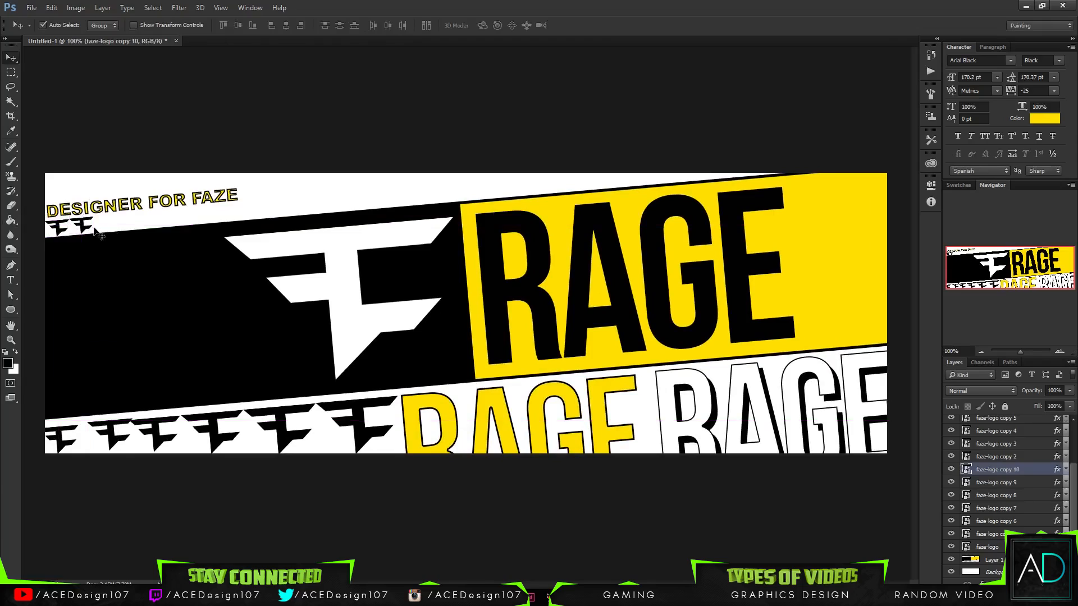
pyautogui.hotkey('ctrl', 't')
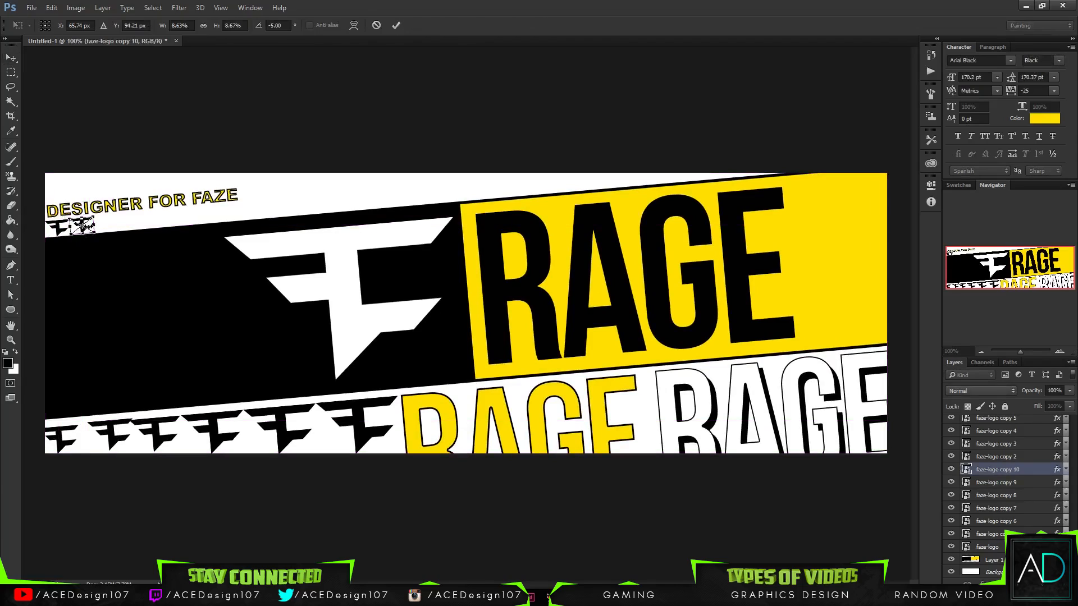
pyautogui.moveTo(94, 236); pyautogui.dragTo(105, 235)
pyautogui.click(396, 26)
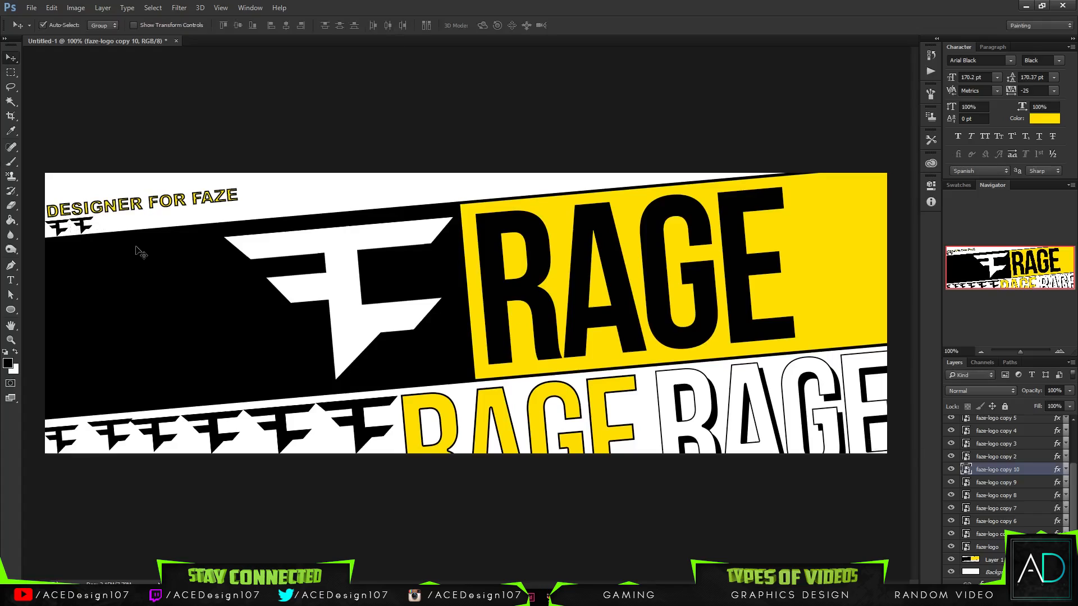
pyautogui.moveTo(85, 230); pyautogui.dragTo(107, 225)
pyautogui.press('ctrl')
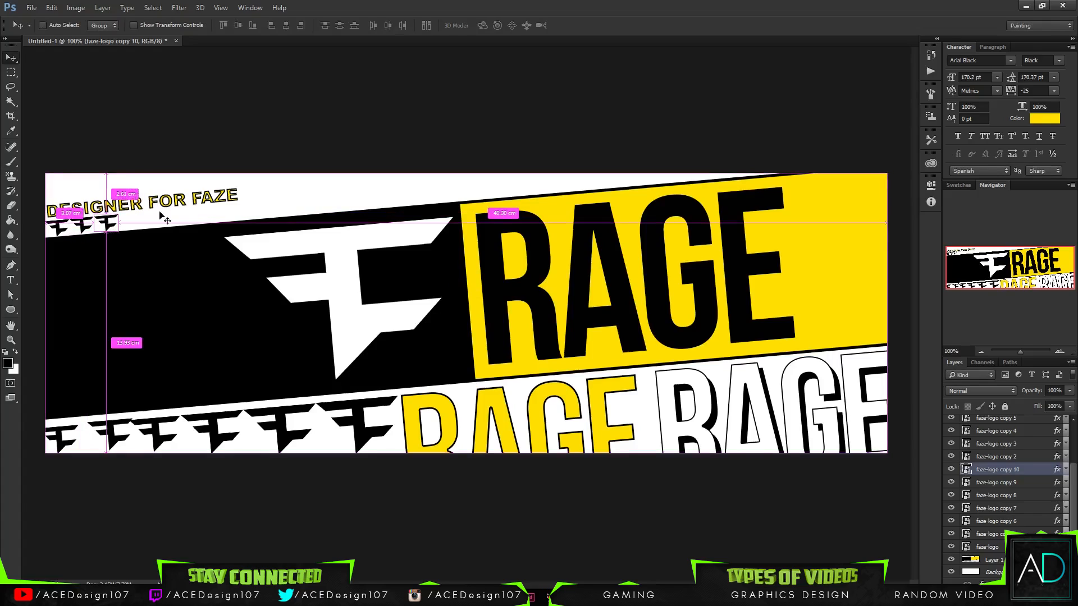
# - Move the layers faze-logo copy 8 to copy 10 above the other logo copies, and group the bottom-row logo layers
pyautogui.keyDown('shift'); pyautogui.click(1014, 490); pyautogui.keyUp('shift')
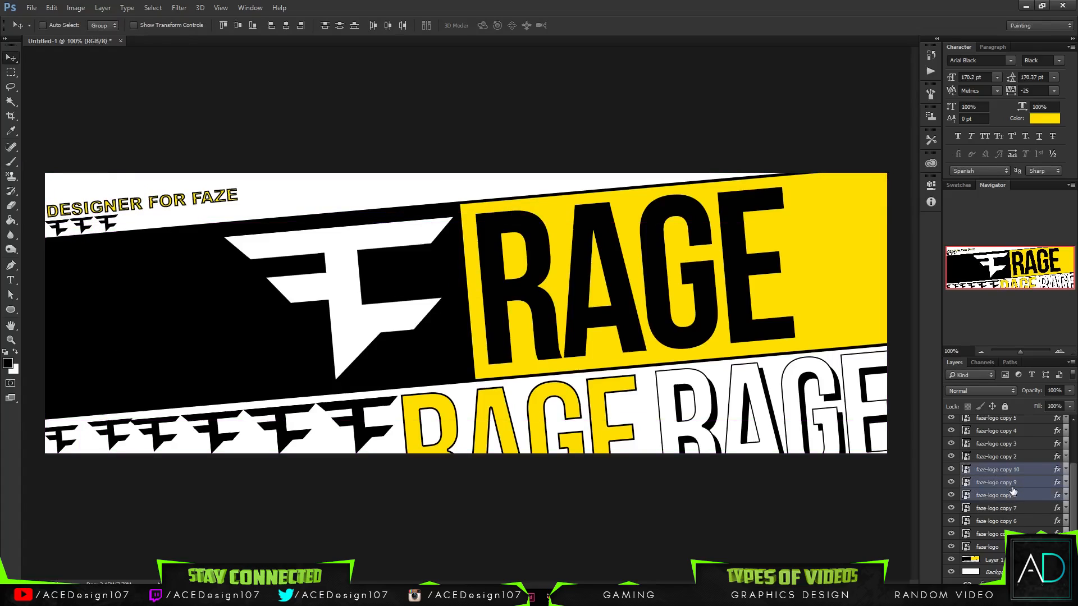
pyautogui.moveTo(1028, 469); pyautogui.dragTo(1010, 456)
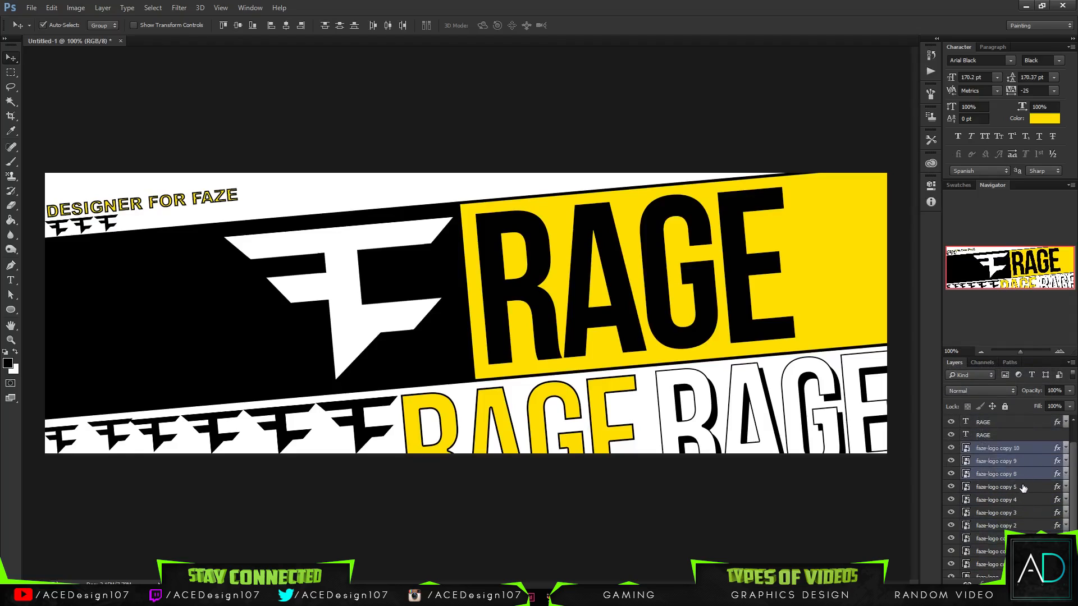
pyautogui.click(1023, 488)
pyautogui.keyDown('shift'); pyautogui.click(994, 534); pyautogui.keyUp('shift')
pyautogui.hotkey('ctrl', 'g')
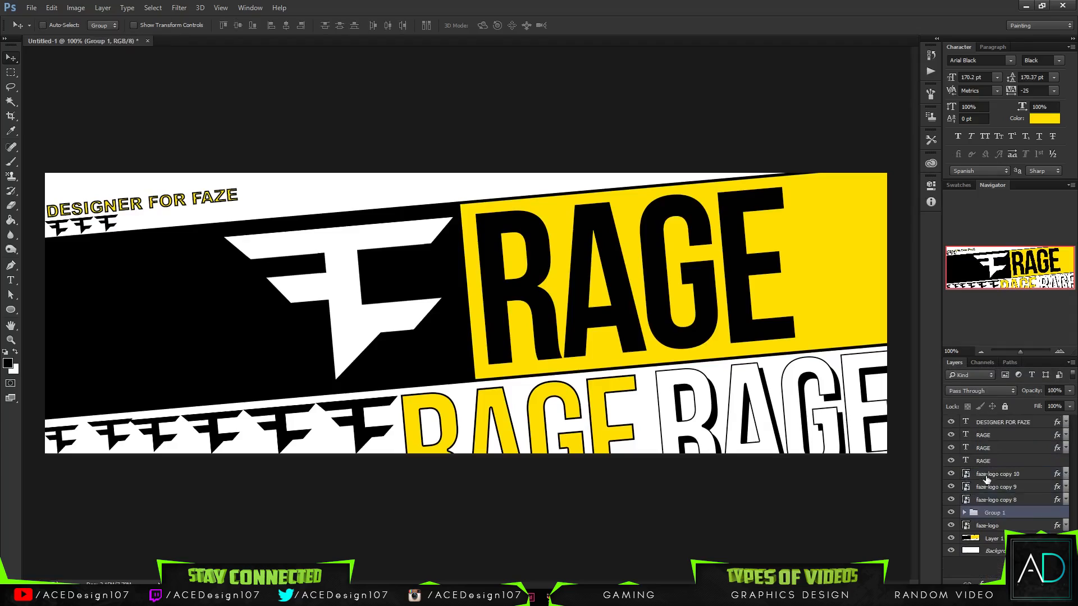
# - Rename the group of bottom-row logos as Bot Logo
pyautogui.doubleClick(996, 513)
pyautogui.write('Bot')
pyautogui.press('Return')
pyautogui.doubleClick(990, 514)
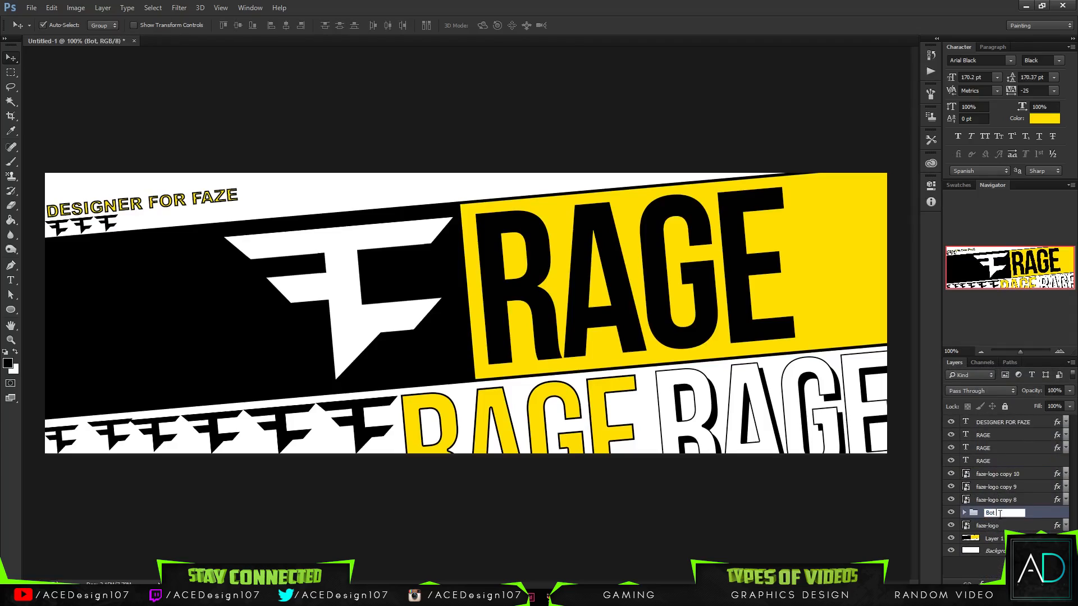
pyautogui.write('Logo')
pyautogui.press('Return')
# - Rename the large FaZe logo's layer from faze-logo to Main Logo
pyautogui.doubleClick(977, 526)
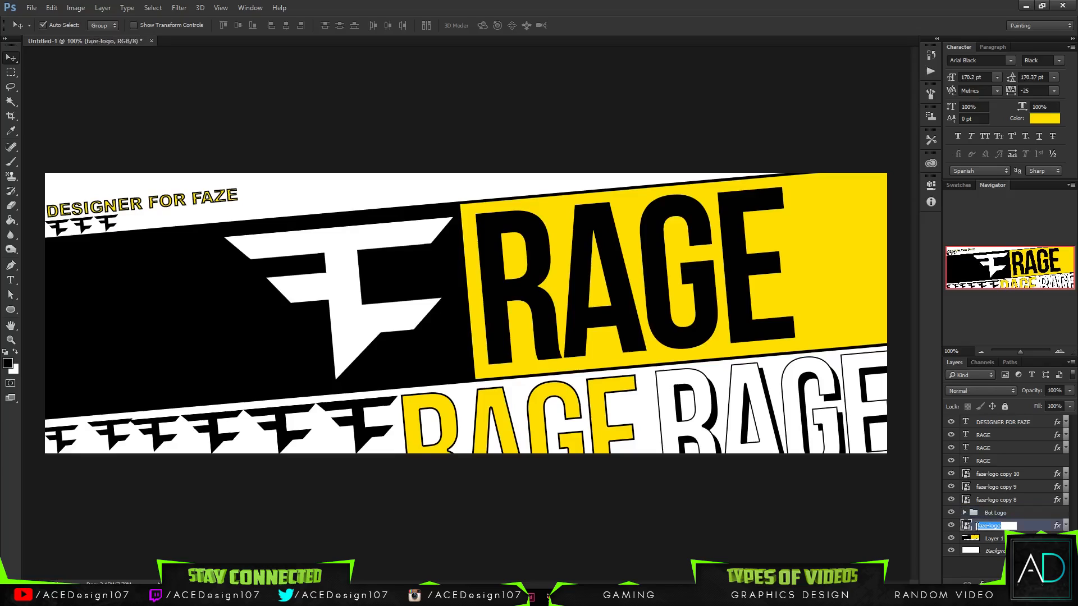
pyautogui.write('Main Logo')
pyautogui.press('Return')
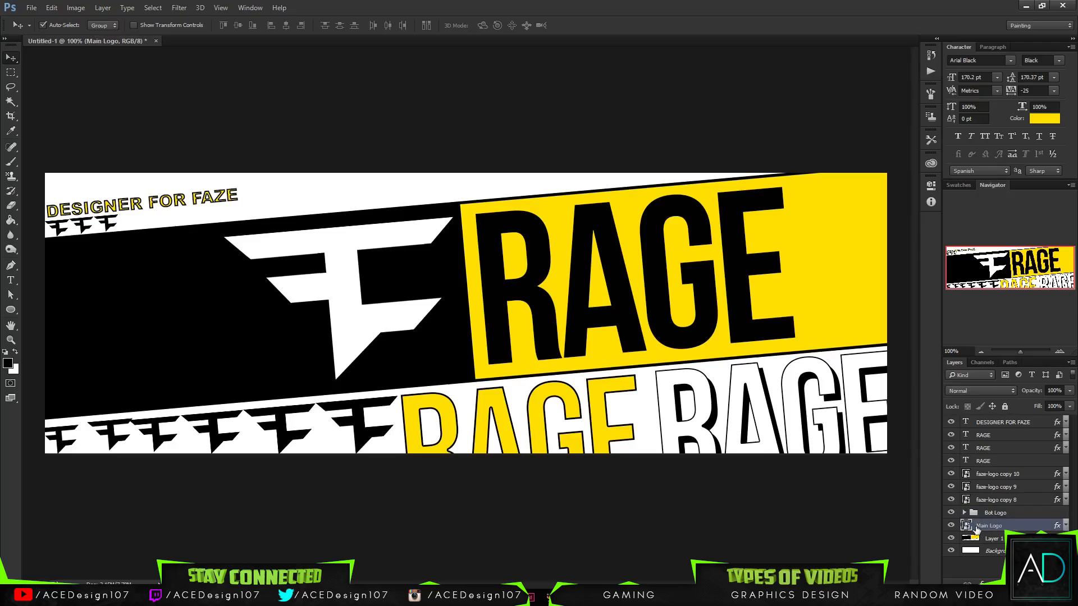
# - Duplicate the three tiny logos below DESIGNER FOR FAZE and place the copies directly right of them along the slanted edge
pyautogui.click(995, 488)
pyautogui.click(1036, 477)
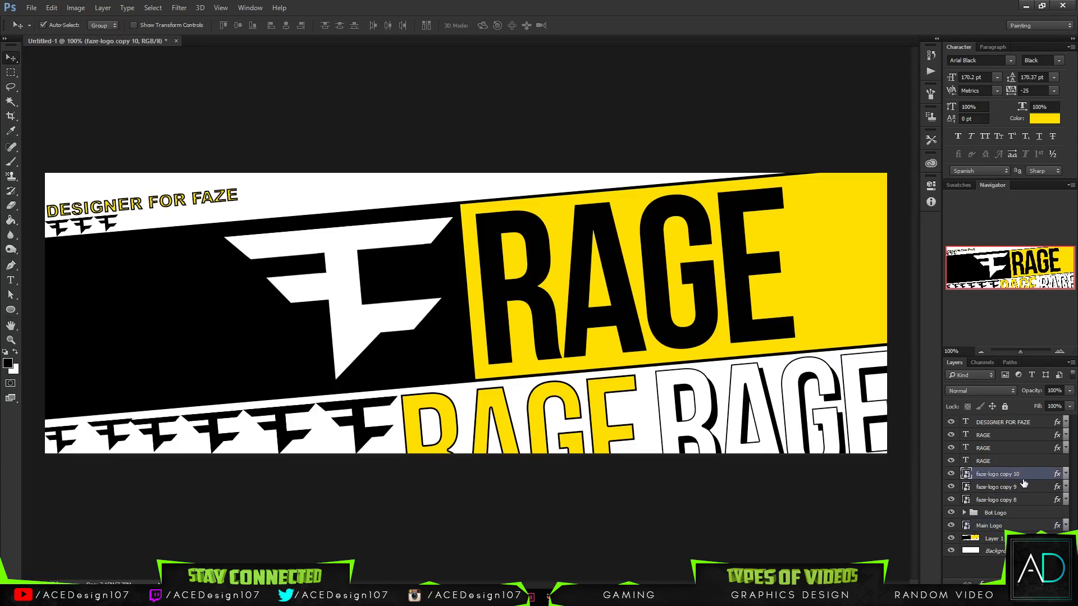
pyautogui.rightClick(1010, 474)
pyautogui.click(954, 2)
pyautogui.keyDown('ctrl'); pyautogui.click(1016, 501); pyautogui.keyUp('ctrl')
pyautogui.keyDown('ctrl'); pyautogui.click(988, 488); pyautogui.keyUp('ctrl')
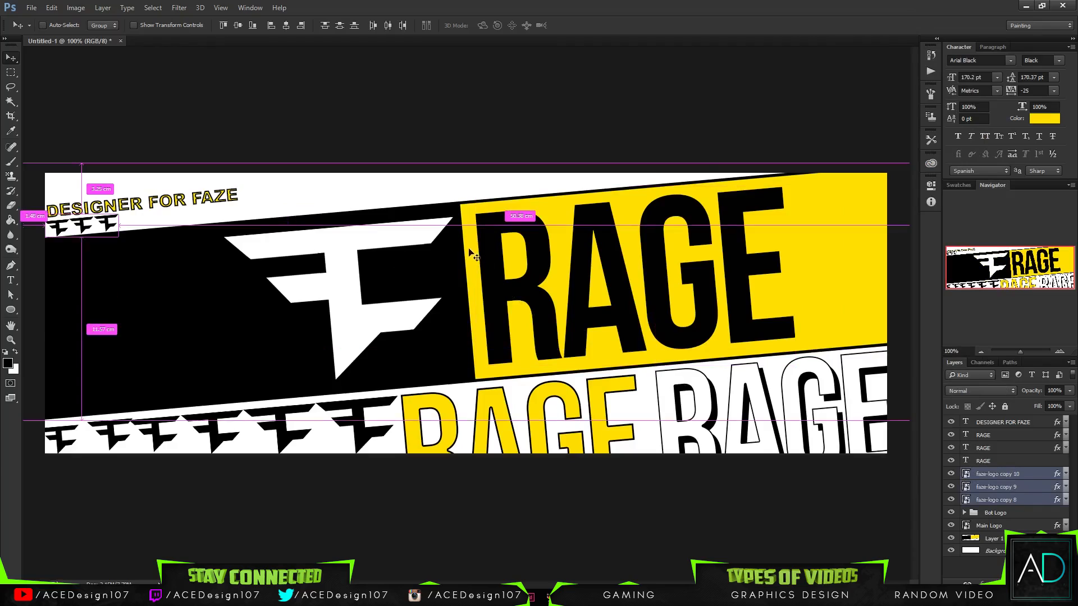
pyautogui.hotkey('ctrl', 'j')
pyautogui.moveTo(116, 232); pyautogui.dragTo(184, 219)
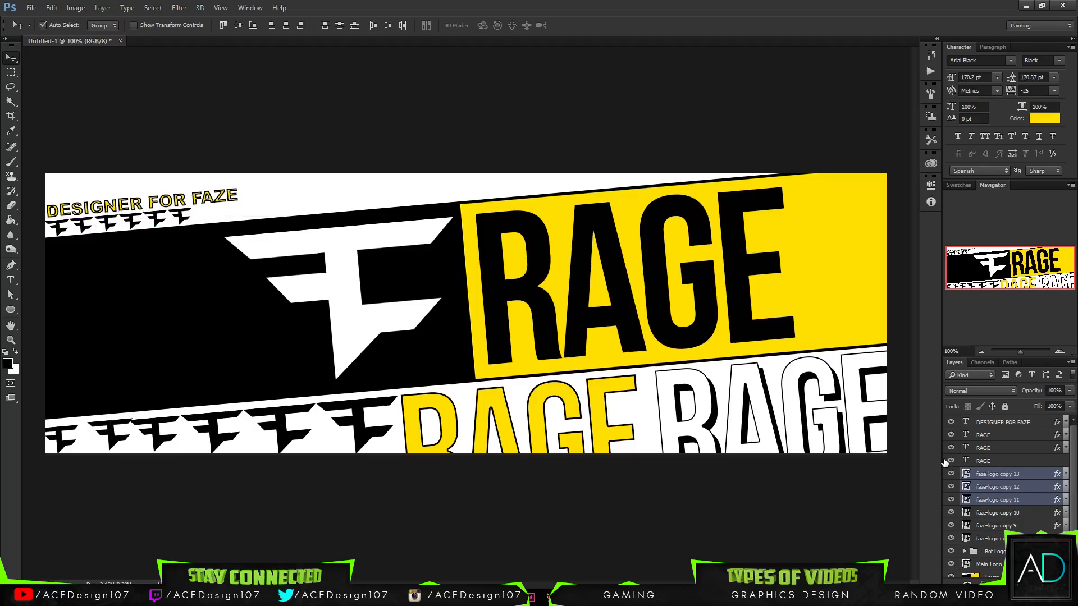
# - Duplicate all six tiny logos and place the copies at the end of the row, following the band's slope
pyautogui.click(1023, 539)
pyautogui.keyDown('shift'); pyautogui.click(1013, 477); pyautogui.keyUp('shift')
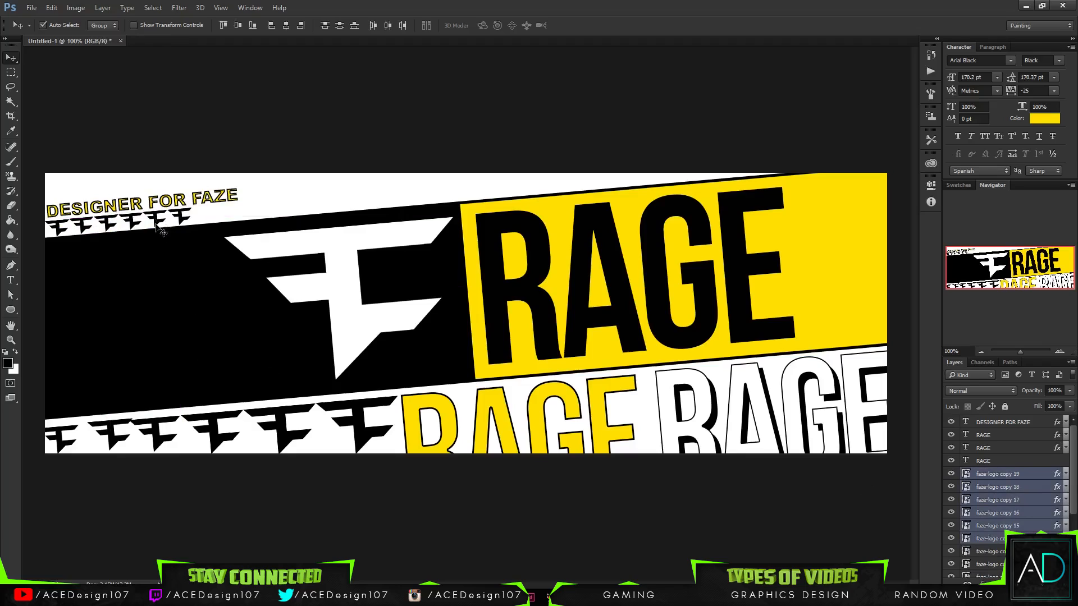
pyautogui.moveTo(162, 231); pyautogui.dragTo(310, 218)
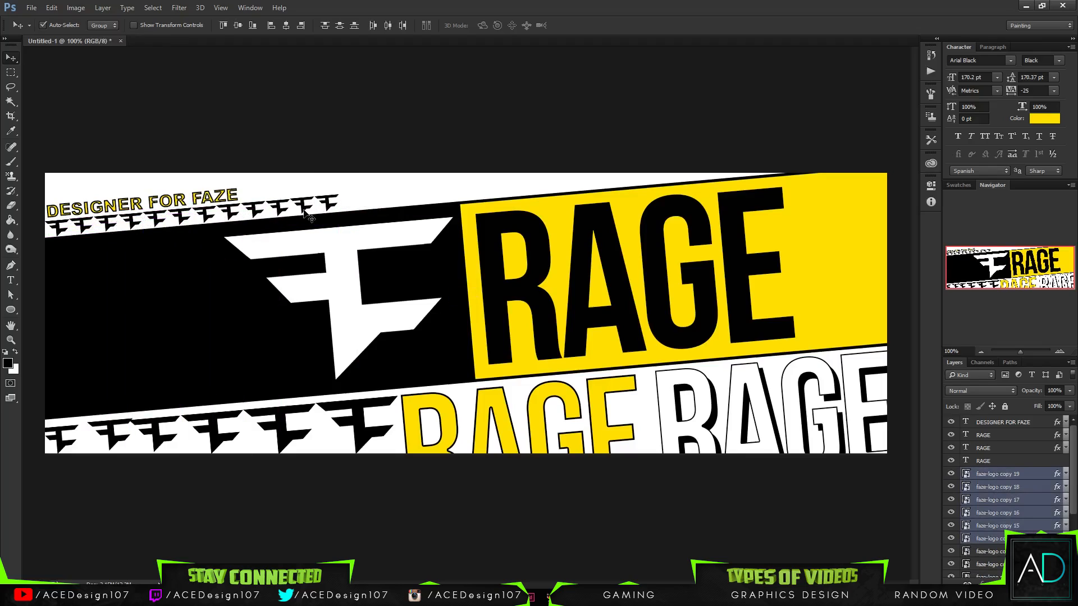
# - Duplicate the row of twelve tiny logos and continue it with the copies along the band's edge above RAGE
pyautogui.click(1019, 474)
pyautogui.scroll(-2, 1020, 476)
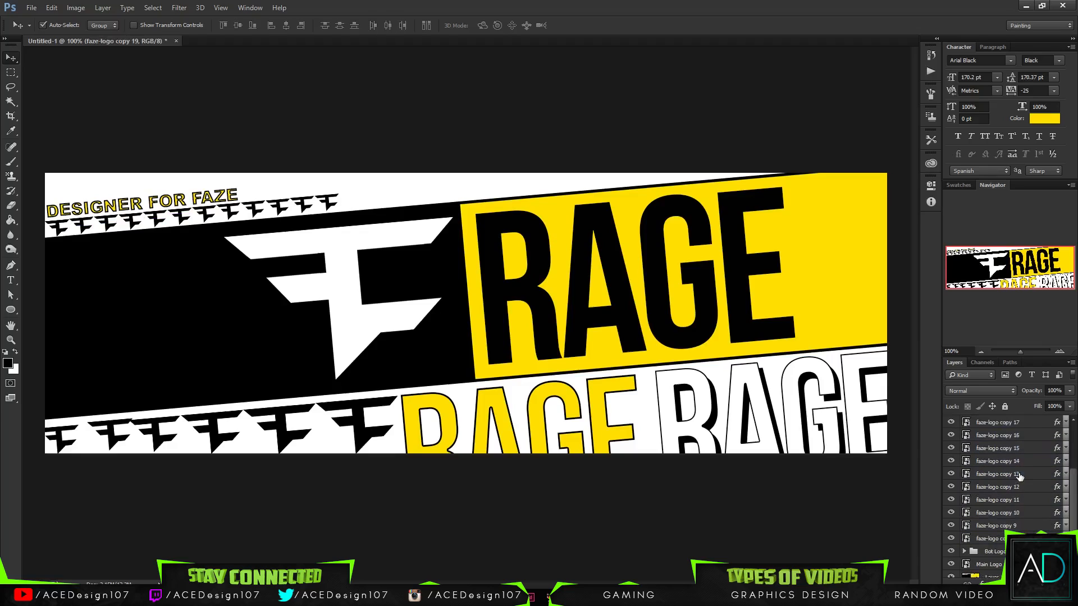
pyautogui.keyDown('shift'); pyautogui.click(996, 526); pyautogui.keyUp('shift')
pyautogui.hotkey('ctrl', 'j')
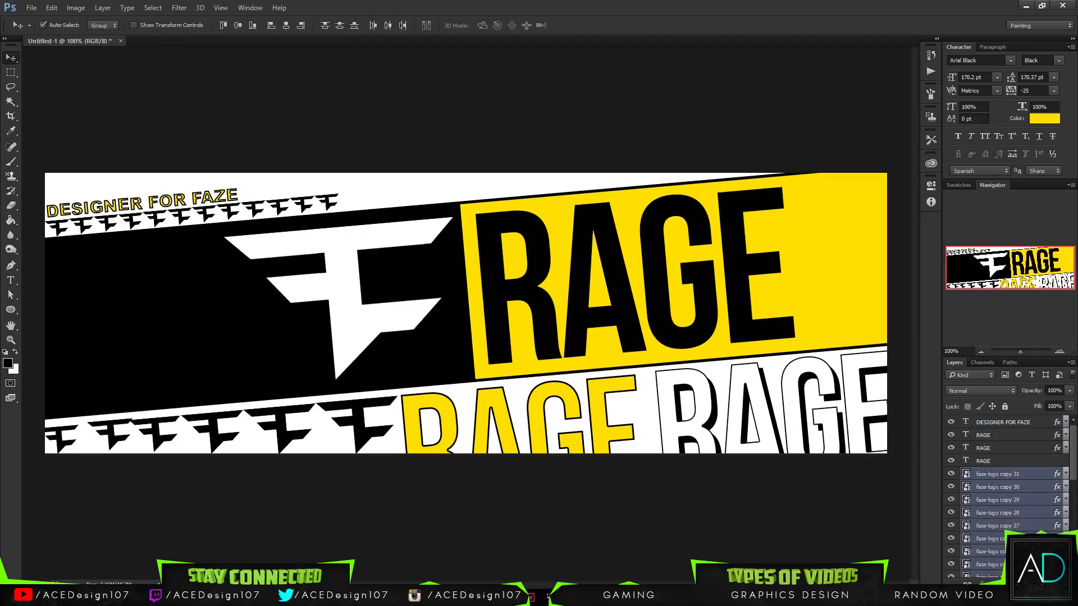
pyautogui.moveTo(312, 216); pyautogui.dragTo(598, 179)
# - Try to extend the tiny logo row with further duplicates toward the banner's upper right, undoing each placement
pyautogui.hotkey('ctrl', 'j')
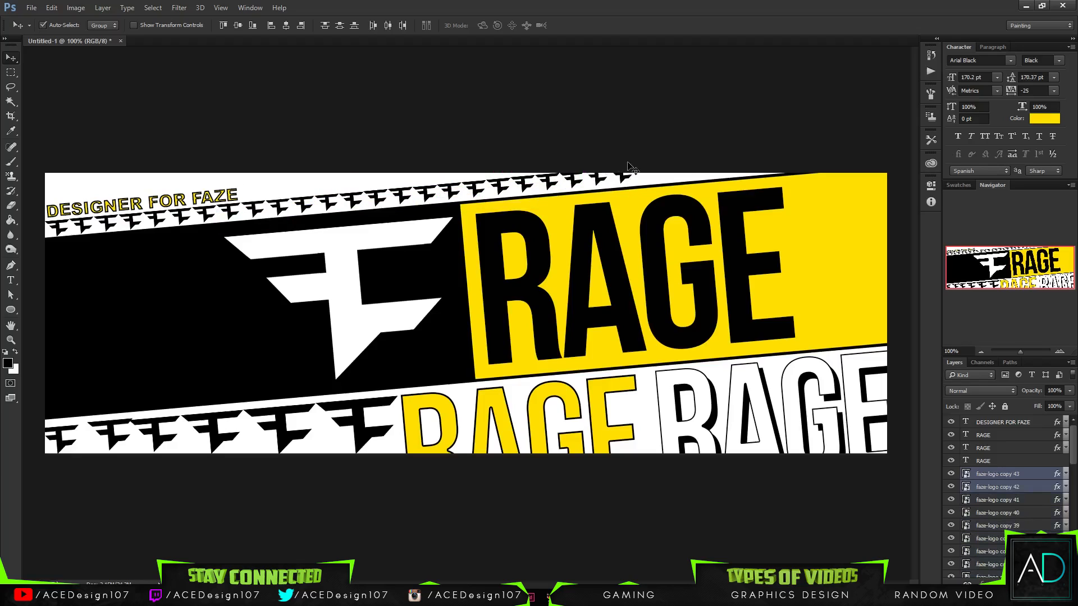
pyautogui.moveTo(601, 186); pyautogui.dragTo(821, 157)
pyautogui.hotkey('ctrl', 'z')
pyautogui.click(1023, 476)
pyautogui.click(950, 475)
pyautogui.click(950, 474)
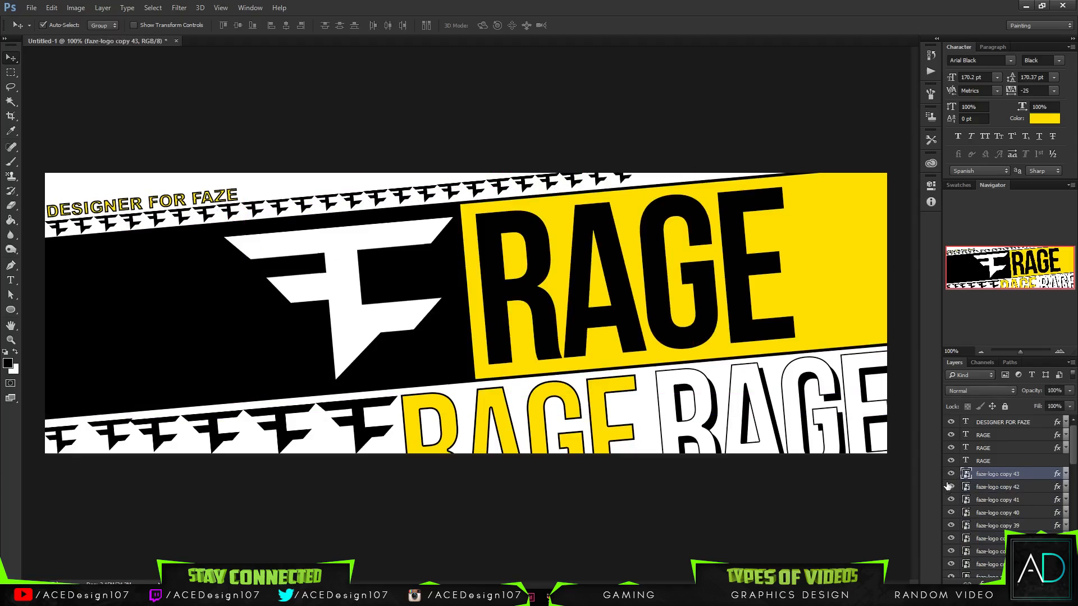
pyautogui.keyDown('shift'); pyautogui.click(1025, 552); pyautogui.keyUp('shift')
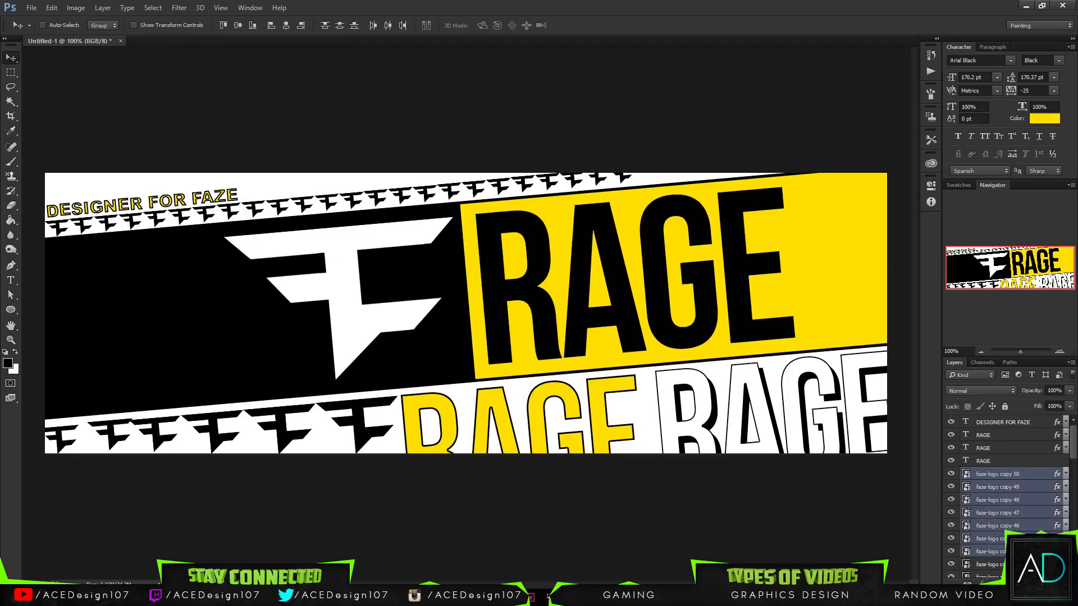
pyautogui.moveTo(427, 199); pyautogui.dragTo(659, 183)
pyautogui.hotkey('ctrl', 'z')
# - Group all tiny logo layers from faze-logo copy 8 to copy 50 and name the group Bot Top
pyautogui.scroll(-1, 996, 519)
pyautogui.scroll(3, 1000, 521)
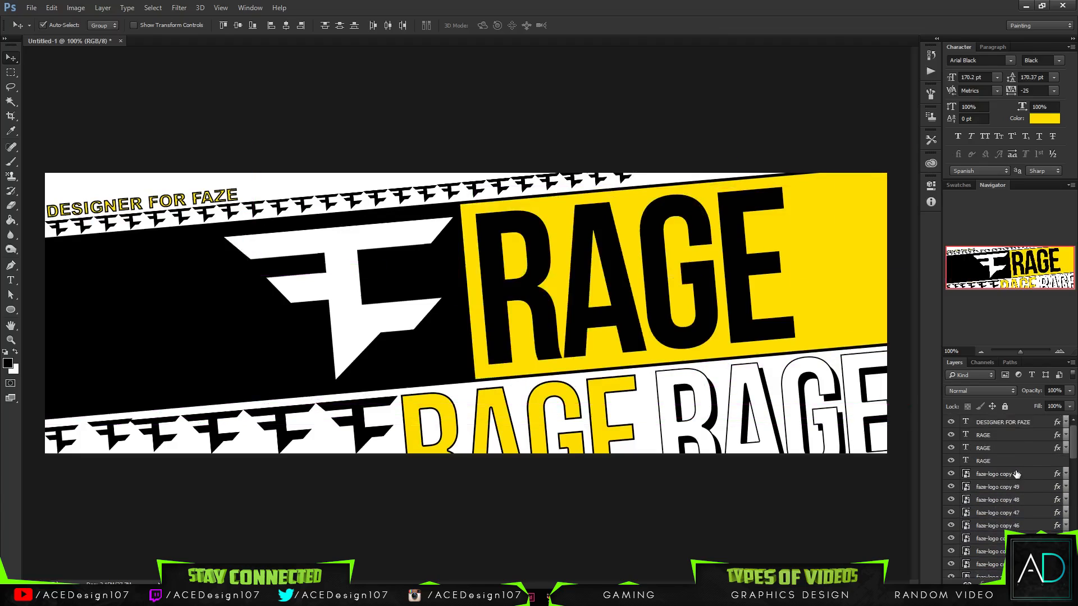
pyautogui.click(1016, 474)
pyautogui.scroll(-5, 986, 524)
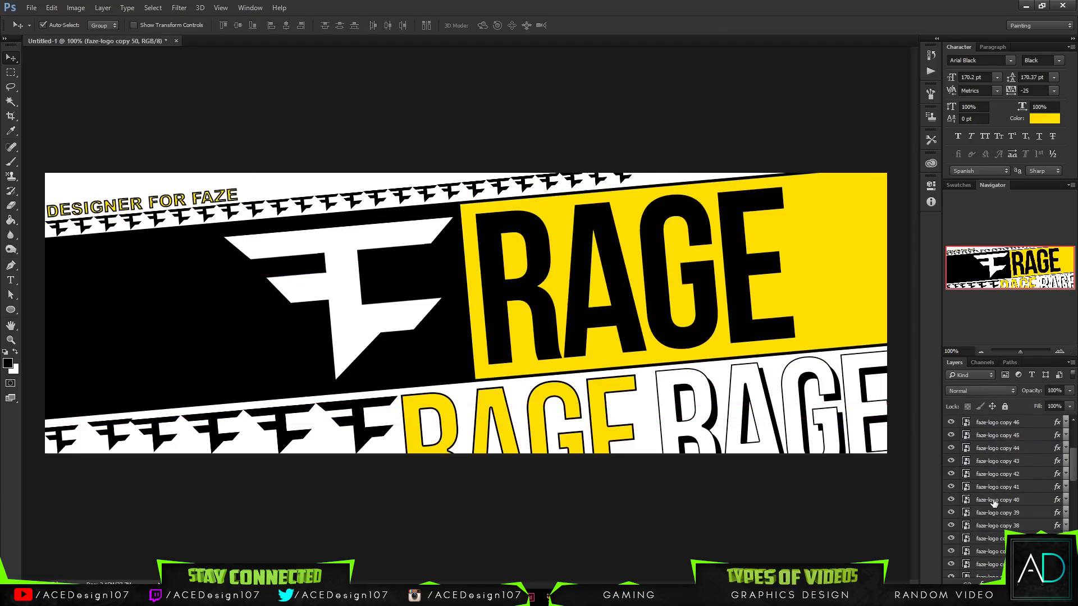
pyautogui.scroll(-7, 987, 524)
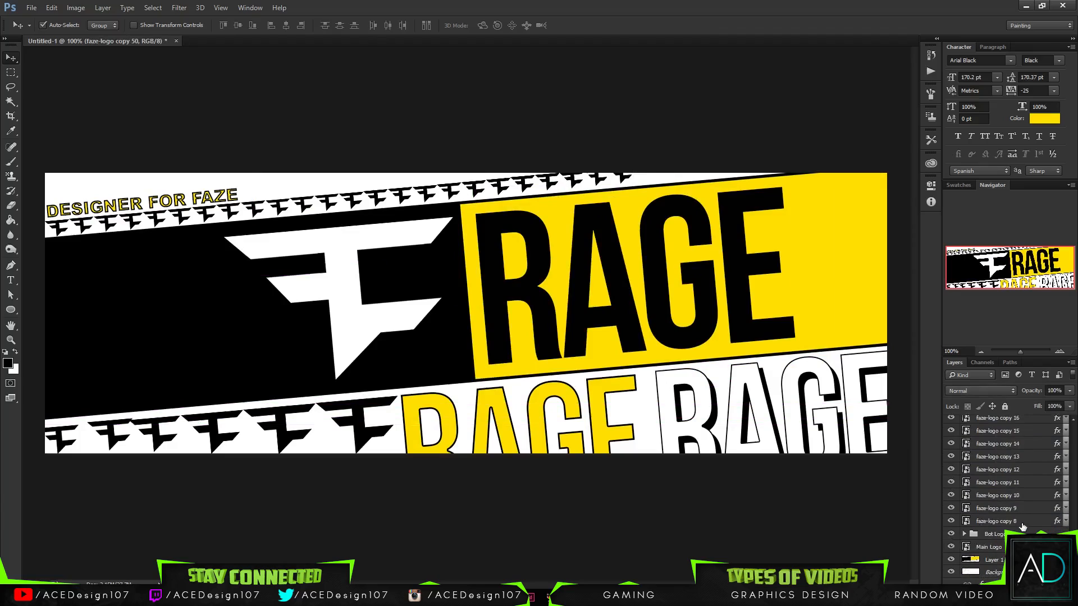
pyautogui.click(1005, 522)
pyautogui.scroll(12, 1019, 506)
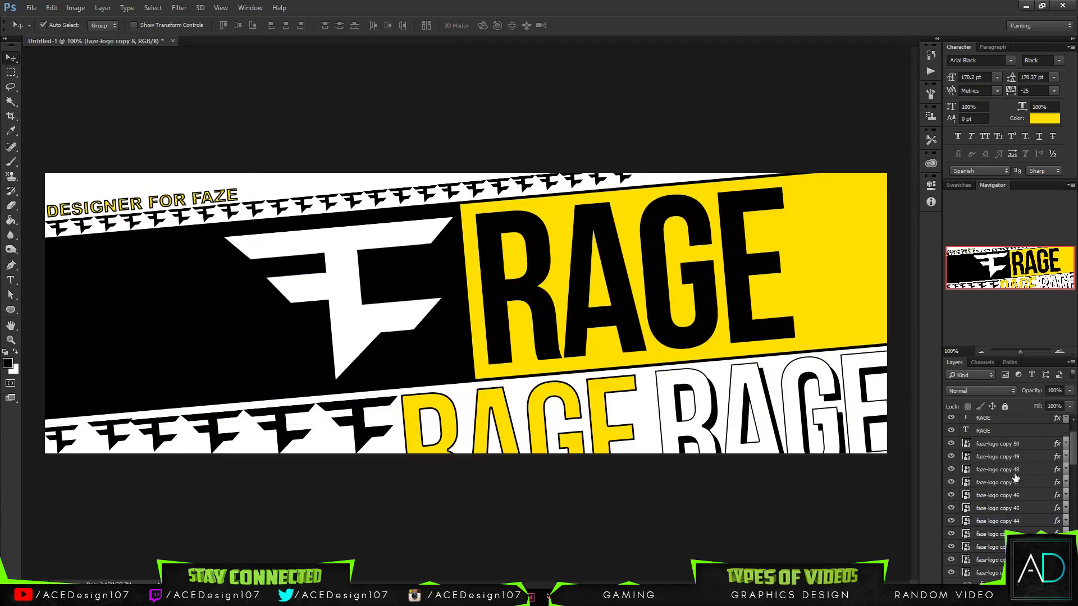
pyautogui.keyDown('shift'); pyautogui.click(1017, 466); pyautogui.keyUp('shift')
pyautogui.hotkey('ctrl', 'g')
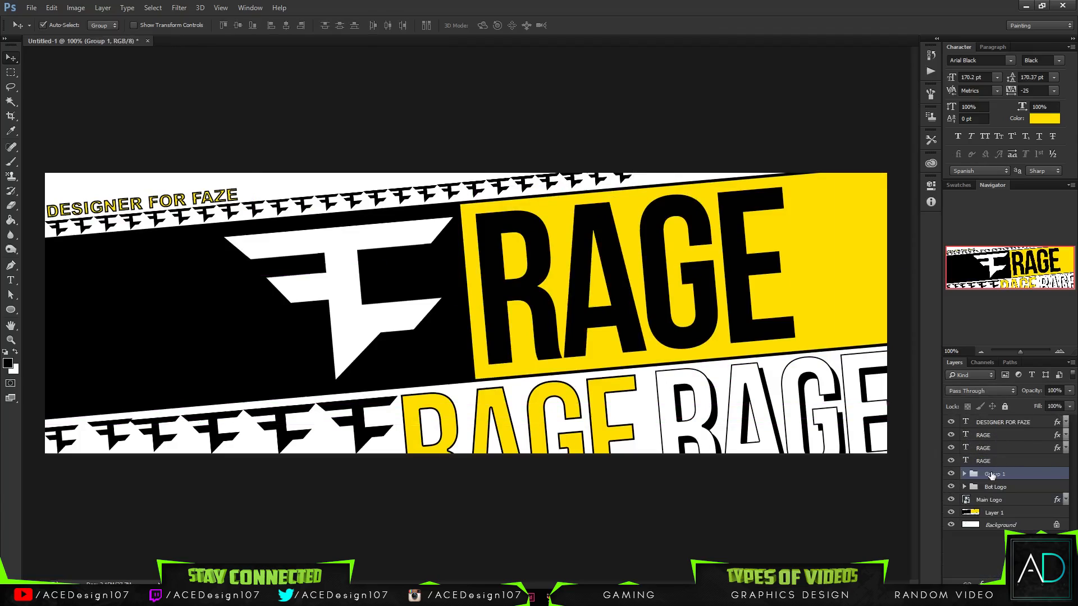
pyautogui.doubleClick(992, 476)
pyautogui.write('Bot Top')
pyautogui.press('Return')
# - Duplicate the Bot Top group and place the copy at the row's right end so the tiny logos reach the canvas's upper edge
pyautogui.hotkey('ctrl', 'j')
pyautogui.moveTo(362, 206); pyautogui.dragTo(695, 174)
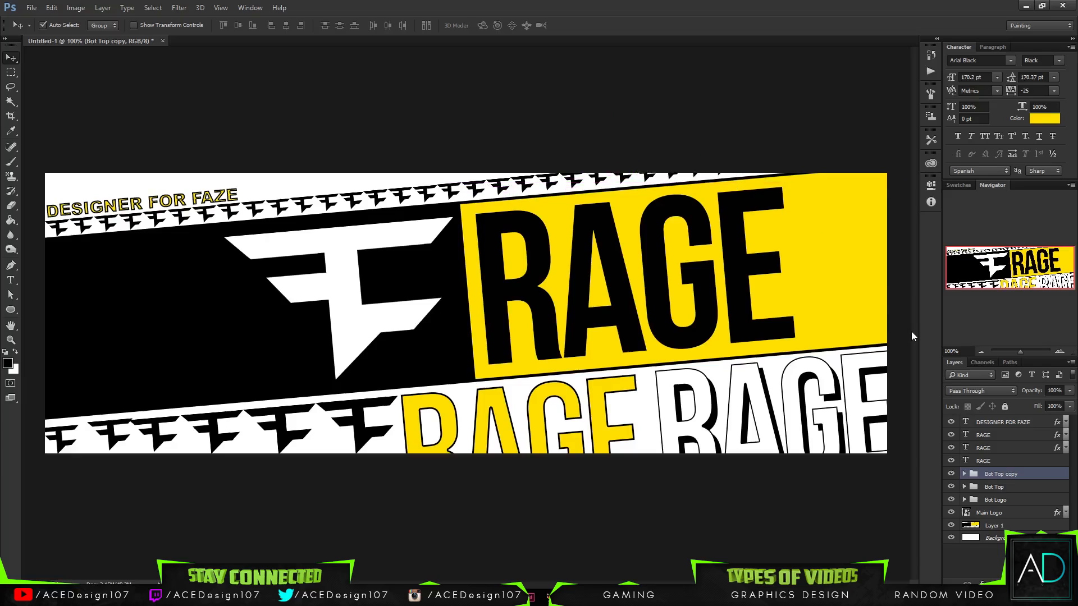
# - Group Bot Top with Bot Top copy and try to rotate the combined logo row slightly
pyautogui.keyDown('shift'); pyautogui.click(1008, 485); pyautogui.keyUp('shift')
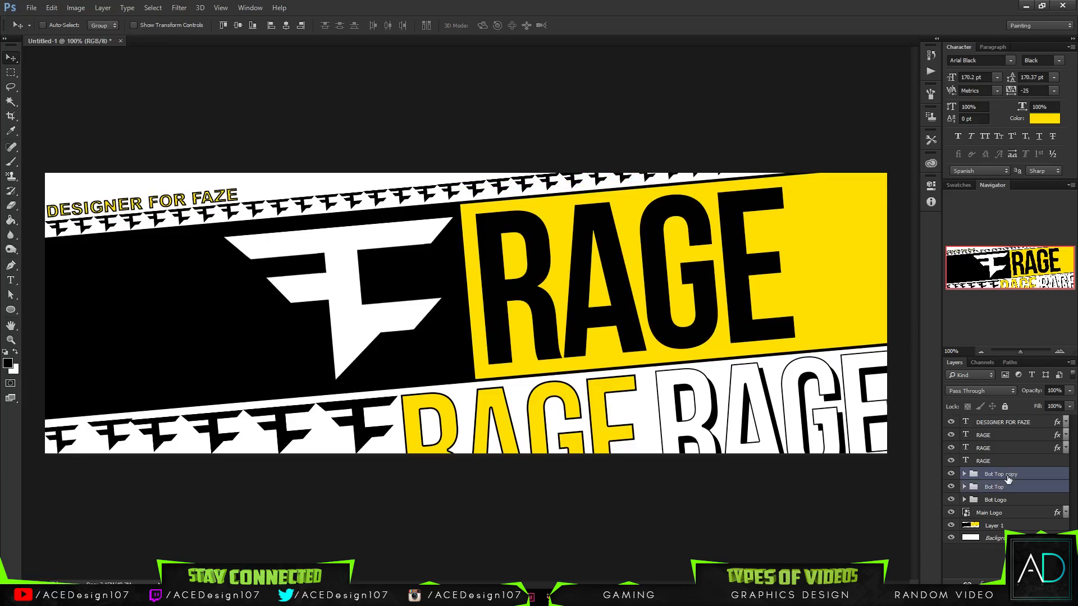
pyautogui.hotkey('ctrl', 'g')
pyautogui.hotkey('ctrl', 't')
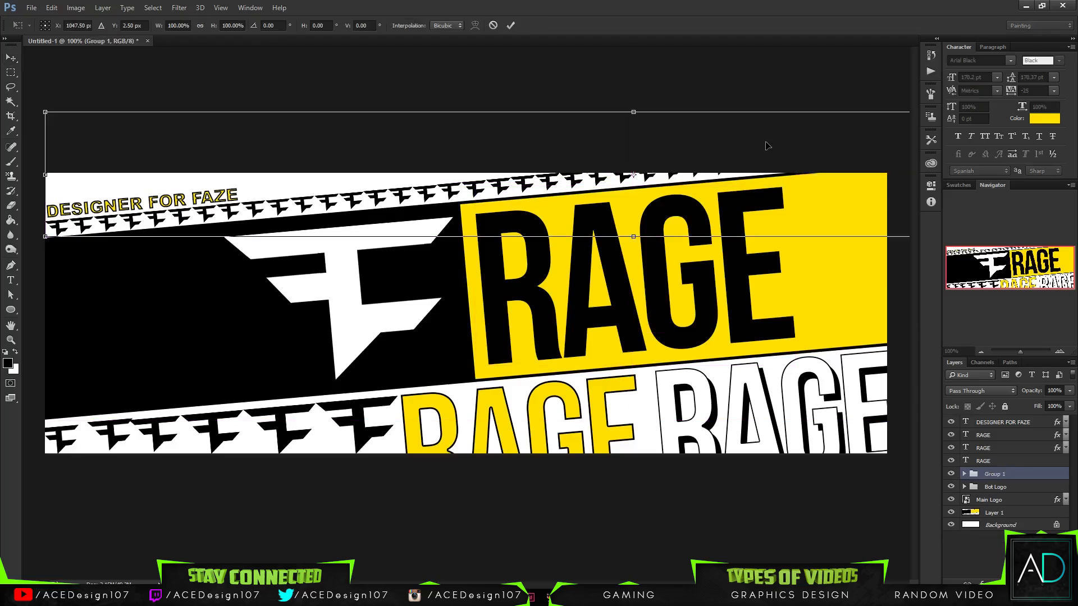
pyautogui.hotkey('ctrl', '-')
pyautogui.hotkey('ctrl', '-')
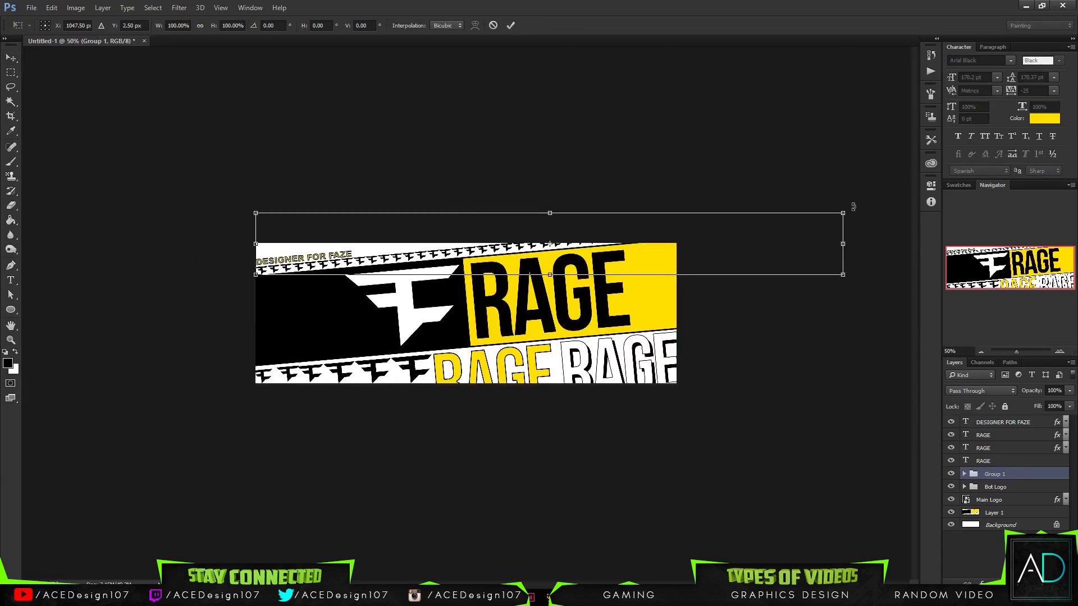
pyautogui.moveTo(849, 202)
pyautogui.mouseDown()
pyautogui.moveTo(878, 187)
pyautogui.moveTo(851, 205)
pyautogui.mouseUp()
pyautogui.press('Return')
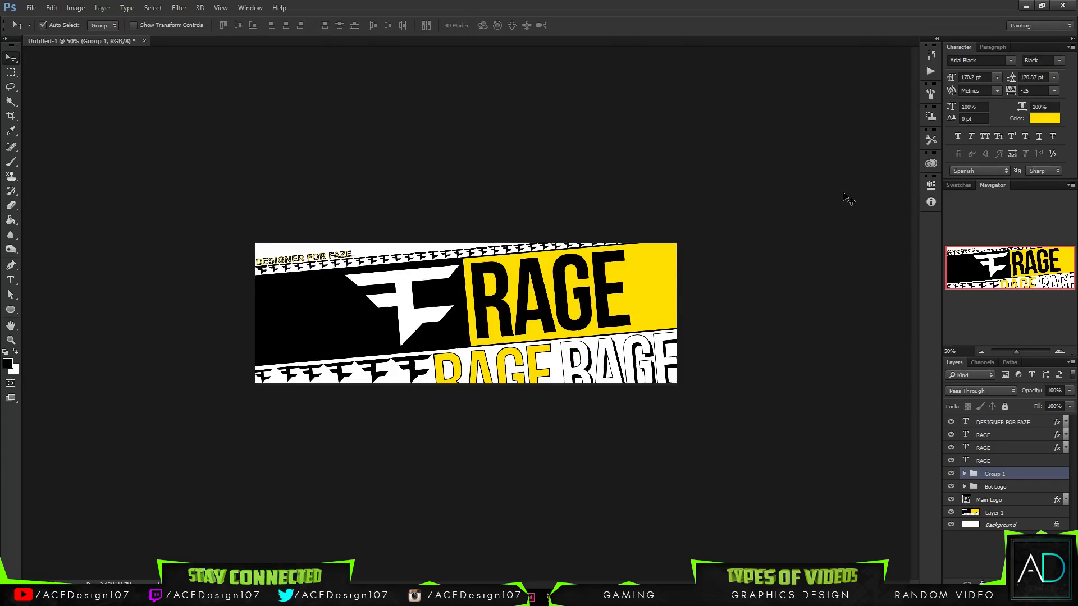
# - Undo the rotation of the combined logo row and the grouping of Bot Top with Bot Top copy
pyautogui.hotkey('ctrl', 'z')
pyautogui.hotkey('ctrl', 'z')
pyautogui.hotkey('ctrl', 'z')
pyautogui.hotkey('ctrl', 'z')
pyautogui.hotkey('ctrl', 'z')
pyautogui.hotkey('ctrl', 'z')
pyautogui.hotkey('ctrl', 'z')
pyautogui.hotkey('ctrl', 'z')
pyautogui.hotkey('ctrl', 'z')
pyautogui.hotkey('ctrl', 'z')
pyautogui.hotkey('ctrl', 'z')
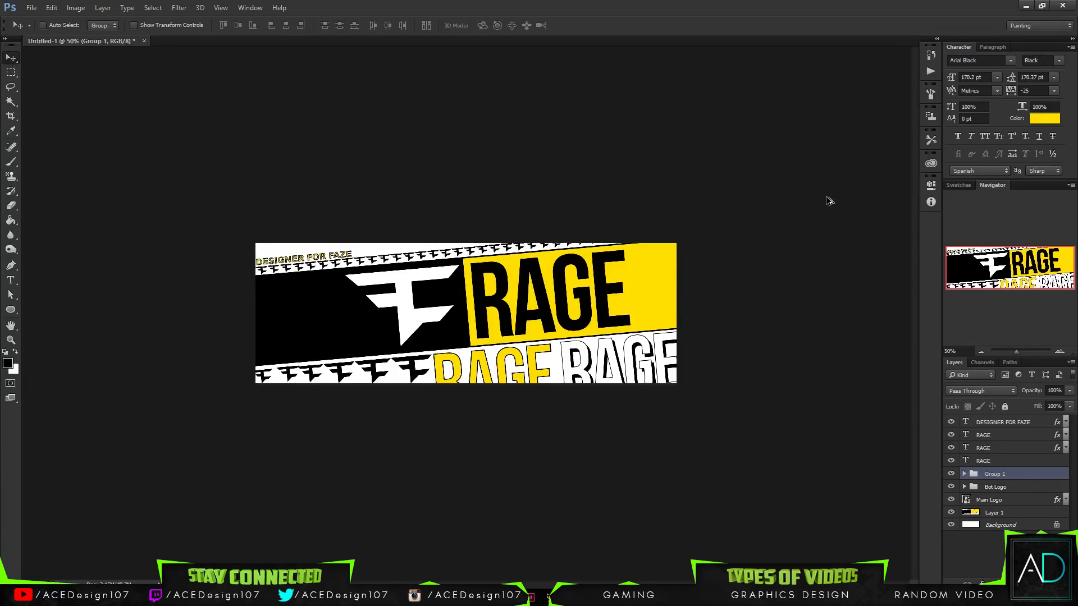
pyautogui.hotkey('ctrl', 'alt', 'z')
# - Examine the tiny-logo layers inside the Bot Top group, from its upper layers down to faze-logo copy 8
pyautogui.keyDown('shift'); pyautogui.click(1013, 488); pyautogui.keyUp('shift')
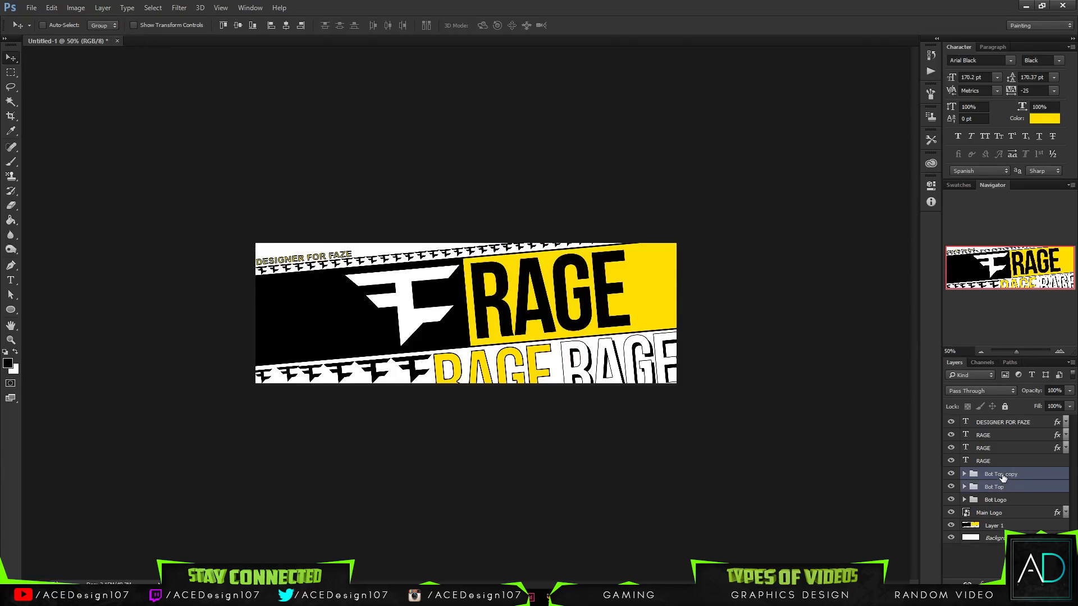
pyautogui.click(1002, 478)
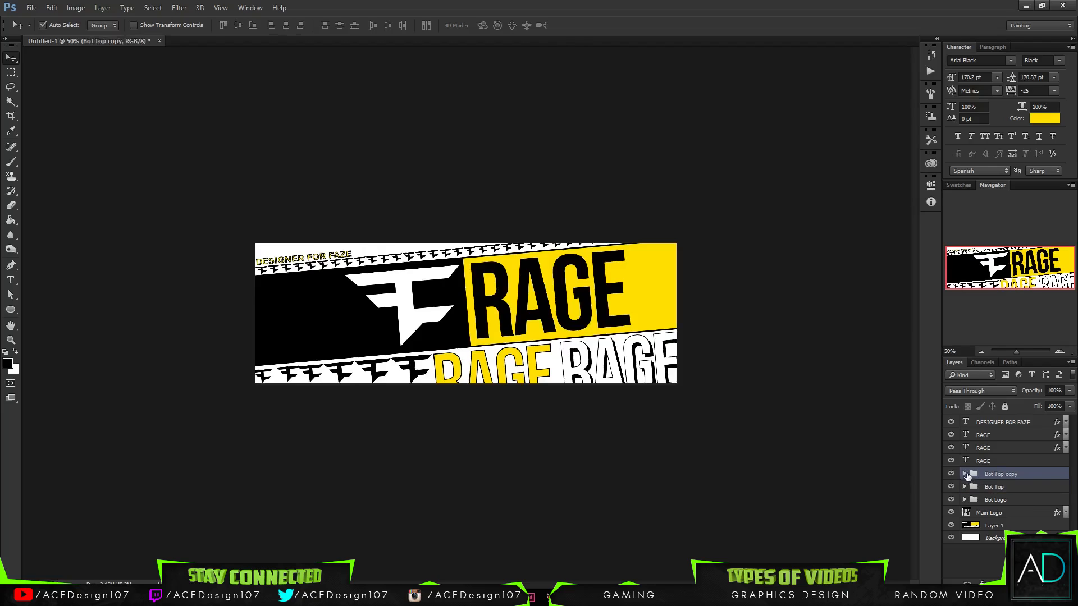
pyautogui.keyDown('ctrl'); pyautogui.click(989, 487); pyautogui.keyUp('ctrl')
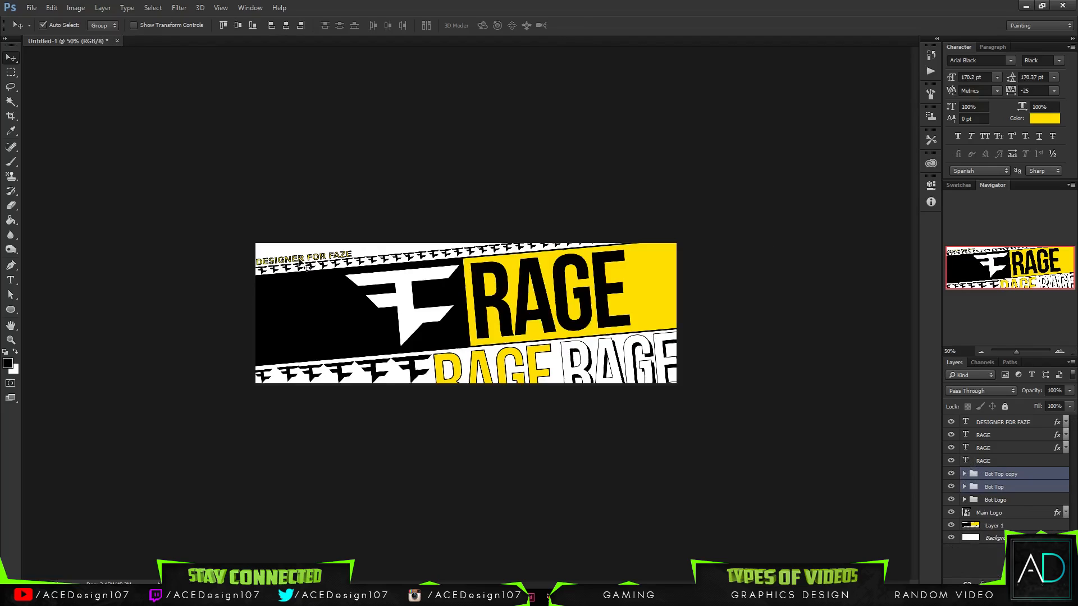
pyautogui.click(966, 492)
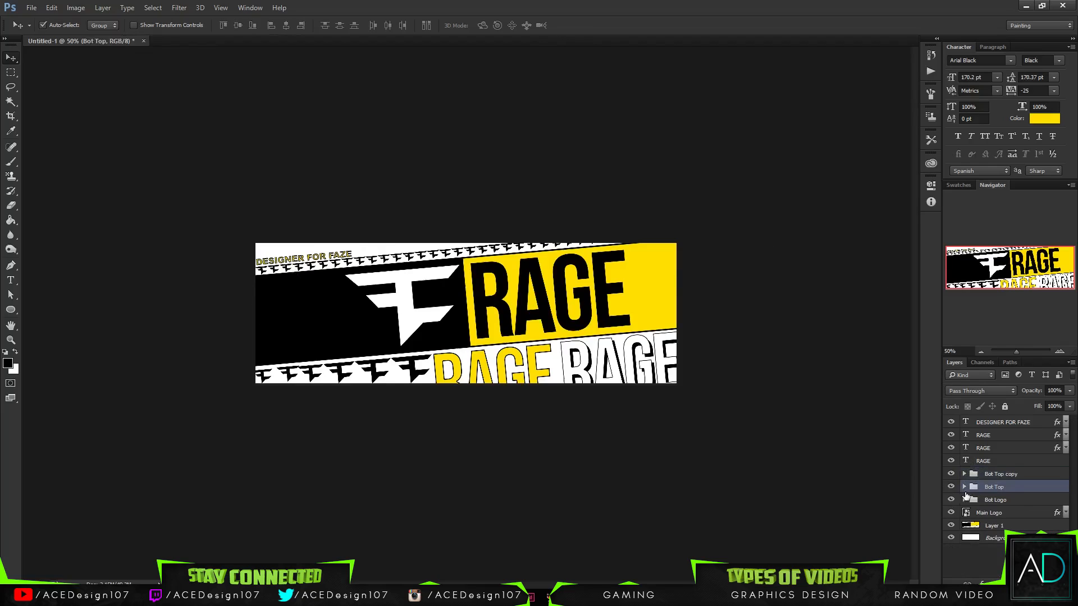
pyautogui.click(965, 488)
pyautogui.scroll(-5, 971, 552)
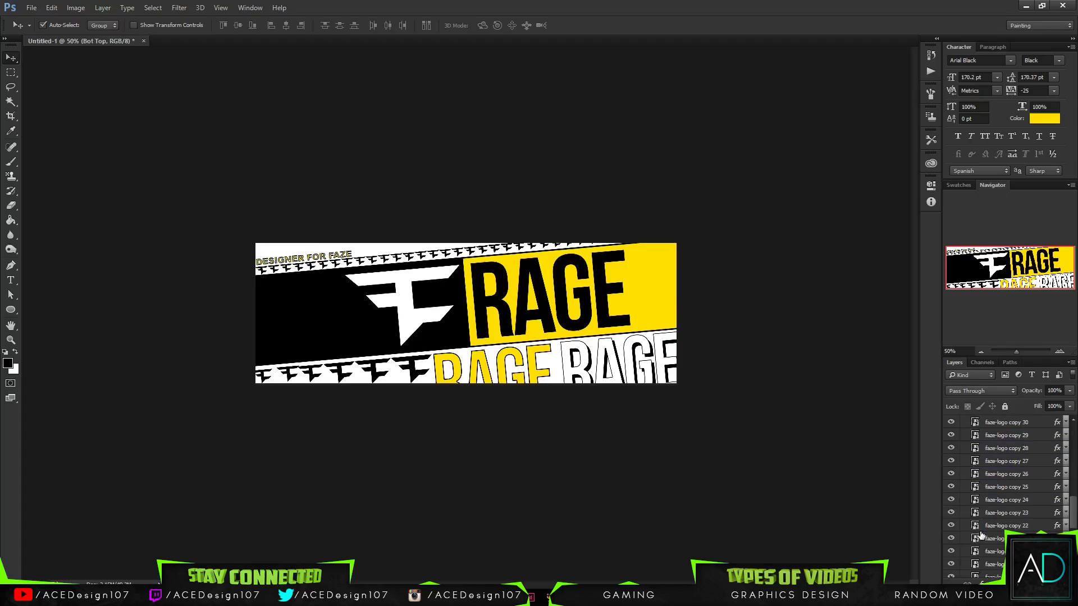
pyautogui.scroll(-3, 972, 552)
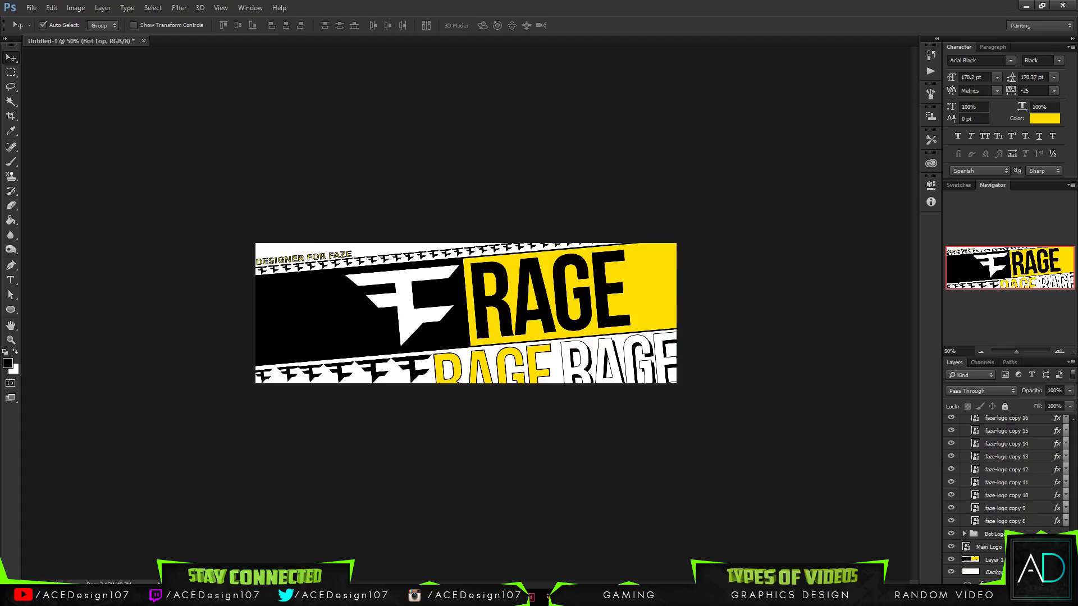
pyautogui.scroll(10, 1005, 494)
# - Expand the Bot Top copy group and try to delete its layers from faze-logo copy 45 down to copy 8
pyautogui.click(964, 477)
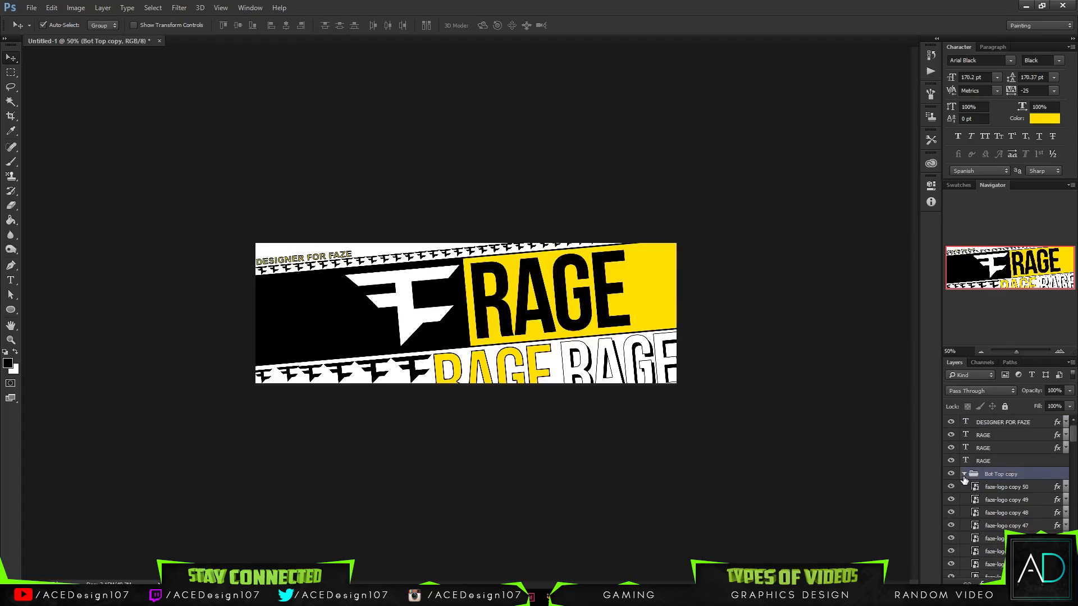
pyautogui.scroll(-8, 974, 505)
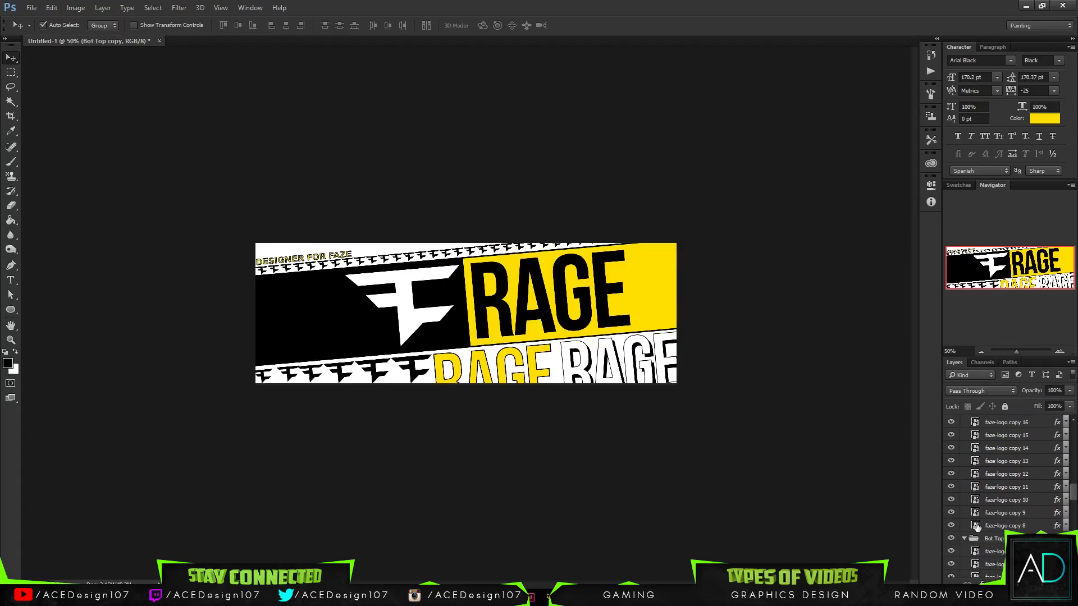
pyautogui.click(1011, 526)
pyautogui.scroll(7, 1006, 495)
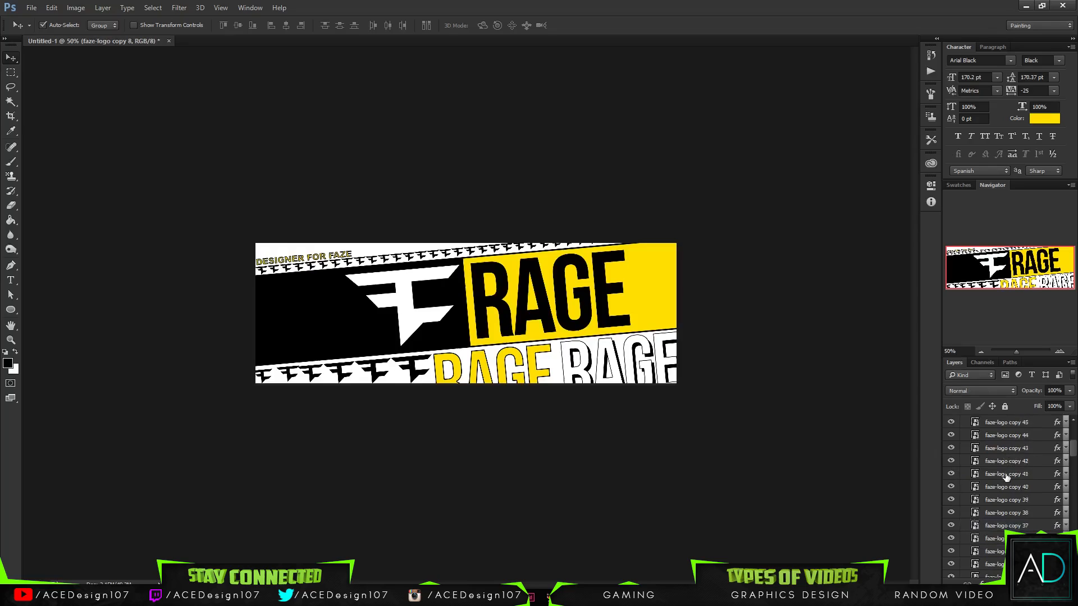
pyautogui.keyDown('shift'); pyautogui.click(1005, 538); pyautogui.keyUp('shift')
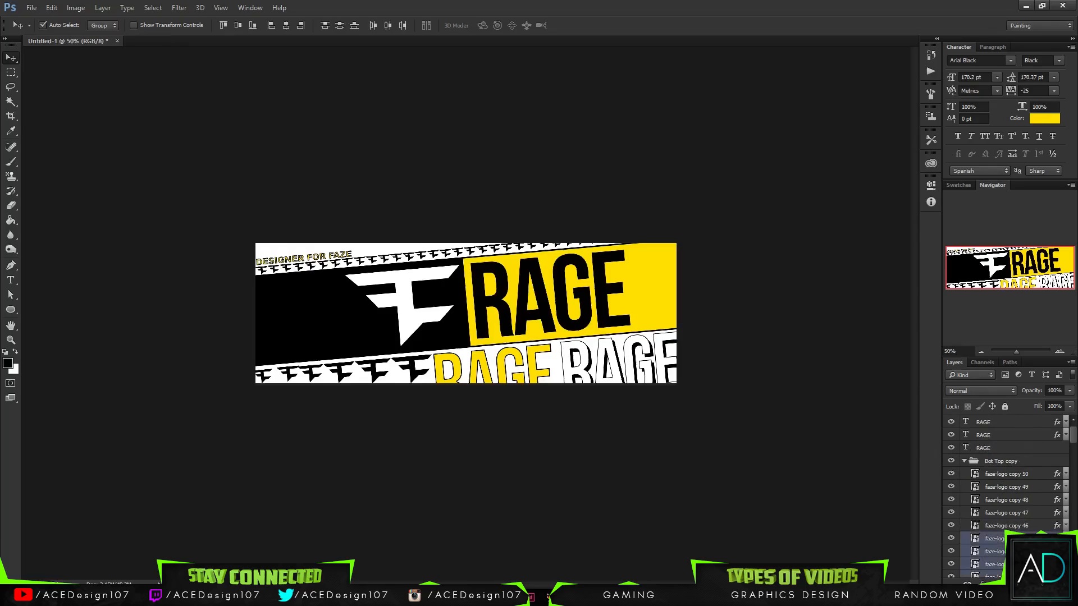
pyautogui.press('Delete')
pyautogui.hotkey('ctrl', 'z')
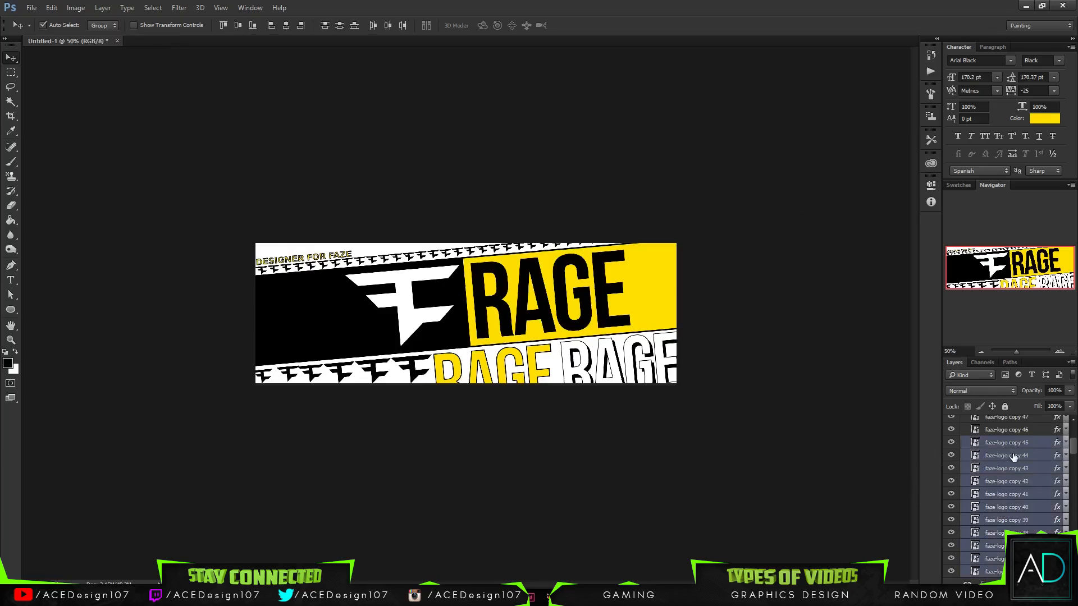
# - Deselect the upper logo layers in Bot Top copy down to faze-logo copy 37 and try to delete the rest of the selection
pyautogui.scroll(1, 1014, 457)
pyautogui.keyDown('ctrl'); pyautogui.click(1027, 458); pyautogui.keyUp('ctrl')
pyautogui.keyDown('ctrl'); pyautogui.click(1031, 473); pyautogui.keyUp('ctrl')
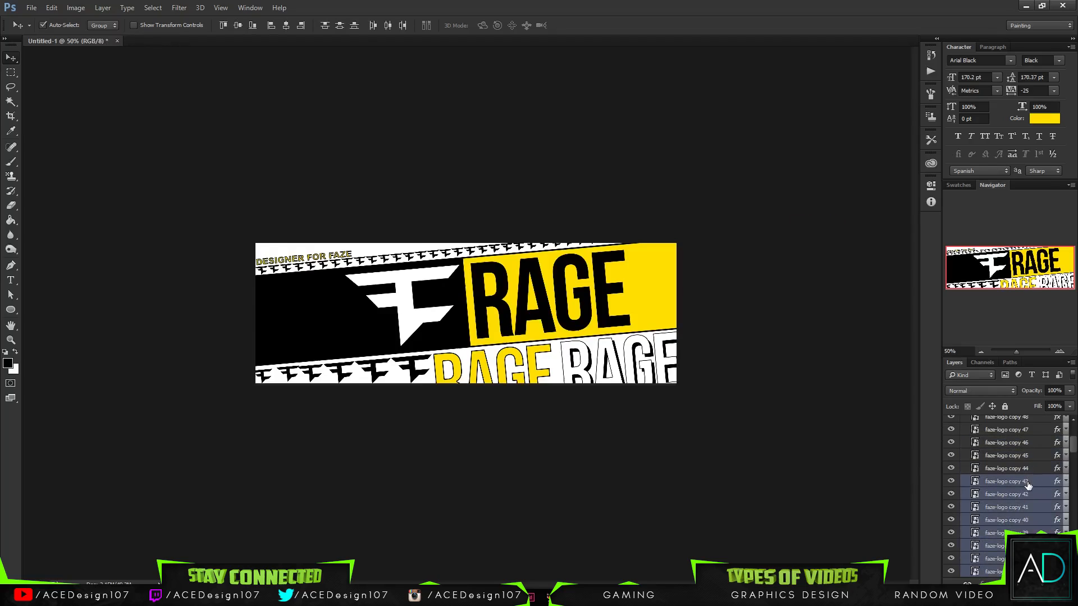
pyautogui.scroll(-2, 1029, 486)
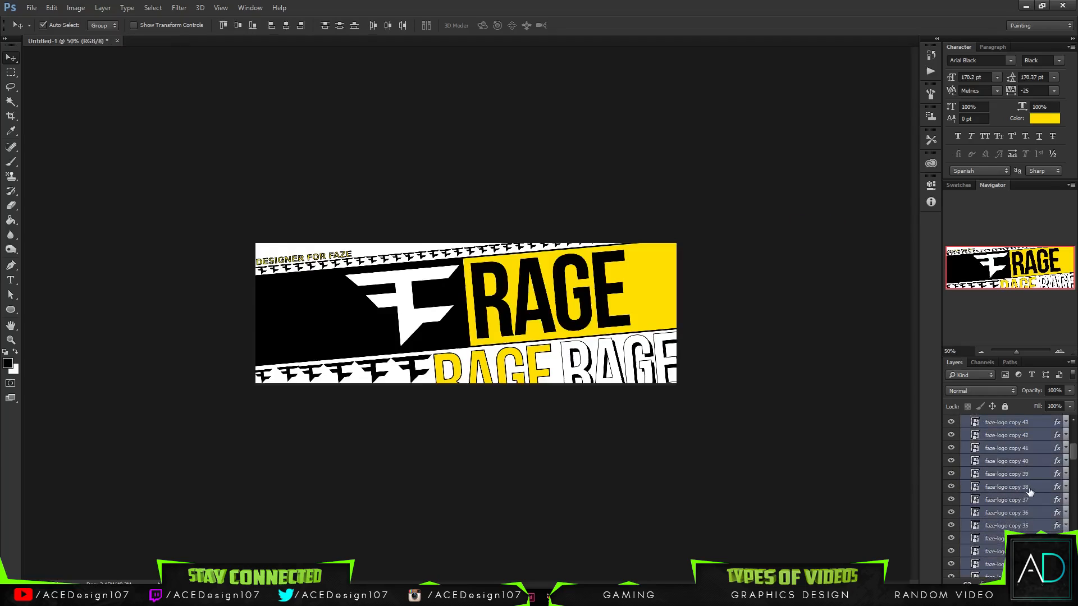
pyautogui.scroll(2, 1030, 490)
pyautogui.keyDown('ctrl'); pyautogui.click(1035, 488); pyautogui.keyUp('ctrl')
pyautogui.keyDown('ctrl'); pyautogui.click(1034, 500); pyautogui.keyUp('ctrl')
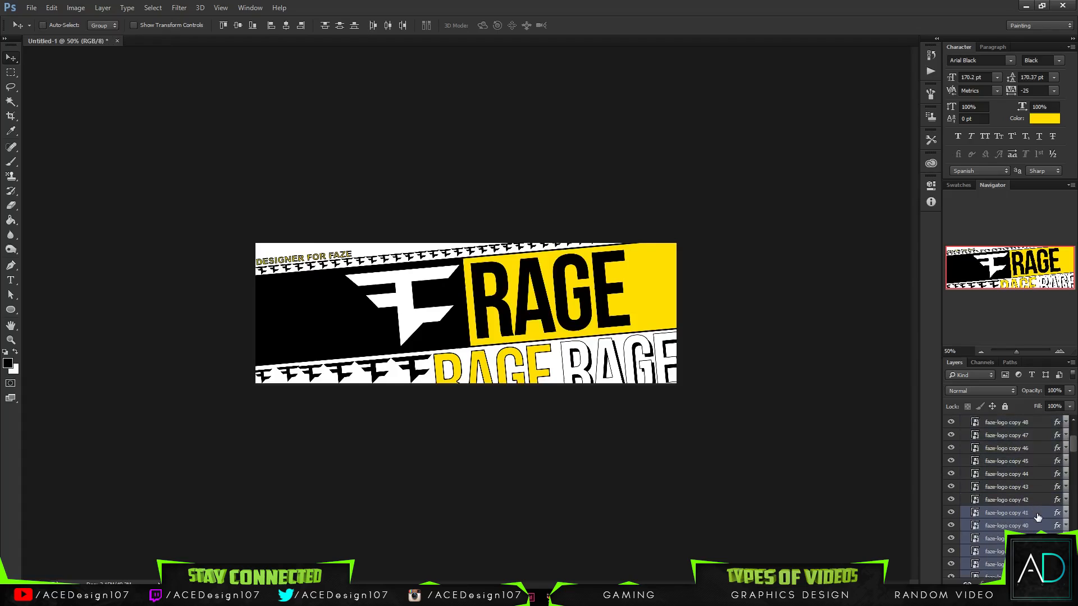
pyautogui.keyDown('ctrl'); pyautogui.click(1036, 512); pyautogui.keyUp('ctrl')
pyautogui.scroll(2, 1036, 516)
pyautogui.scroll(-5, 1036, 517)
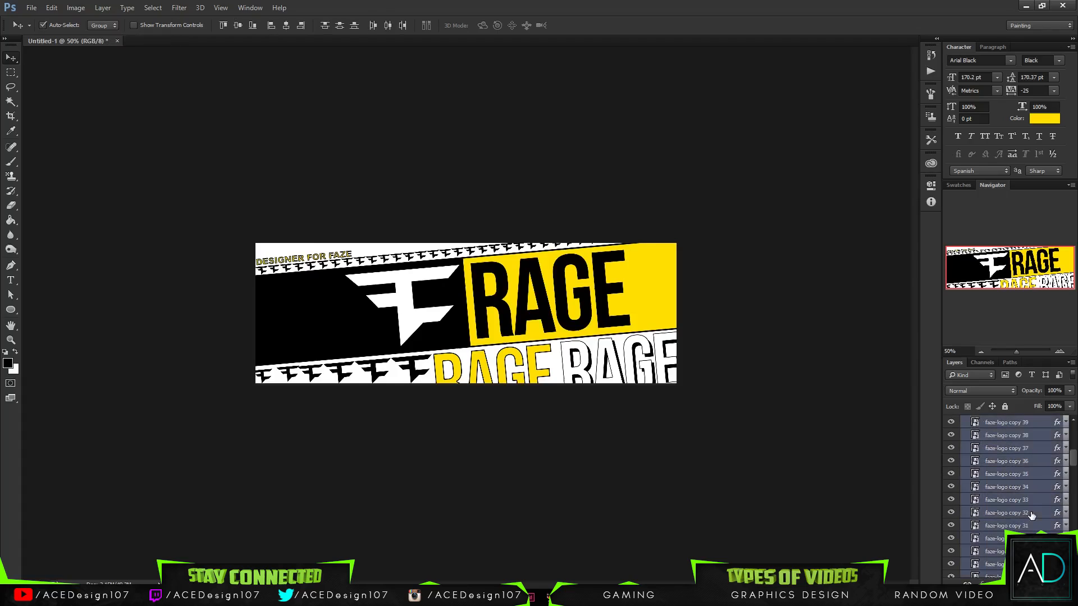
pyautogui.scroll(2, 1032, 515)
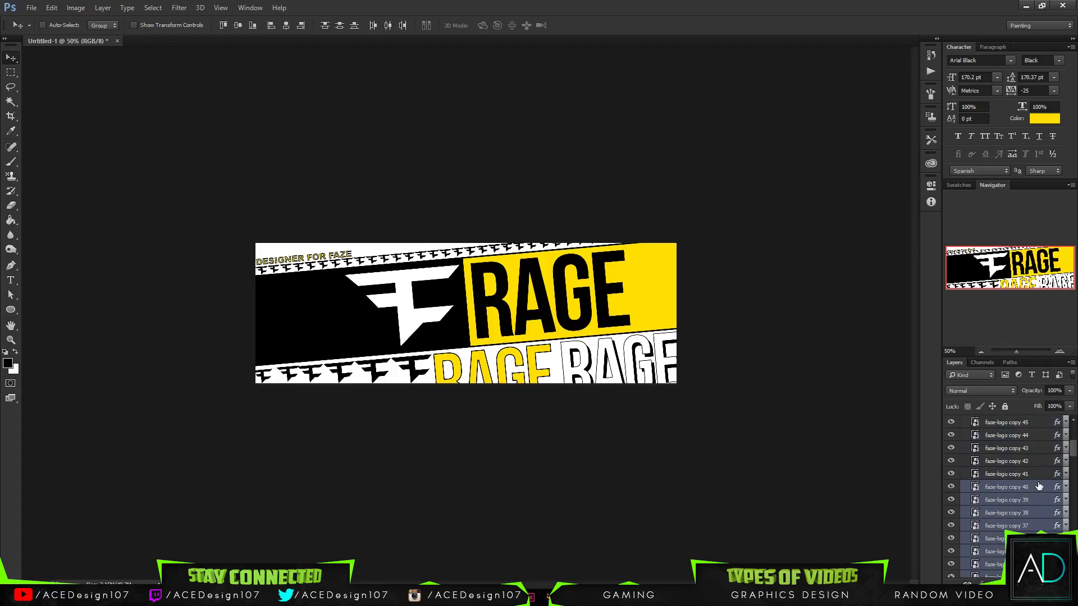
pyautogui.keyDown('ctrl'); pyautogui.click(1037, 489); pyautogui.keyUp('ctrl')
pyautogui.keyDown('ctrl'); pyautogui.click(1036, 502); pyautogui.keyUp('ctrl')
pyautogui.keyDown('ctrl'); pyautogui.click(1037, 515); pyautogui.keyUp('ctrl')
pyautogui.keyDown('ctrl'); pyautogui.click(1037, 528); pyautogui.keyUp('ctrl')
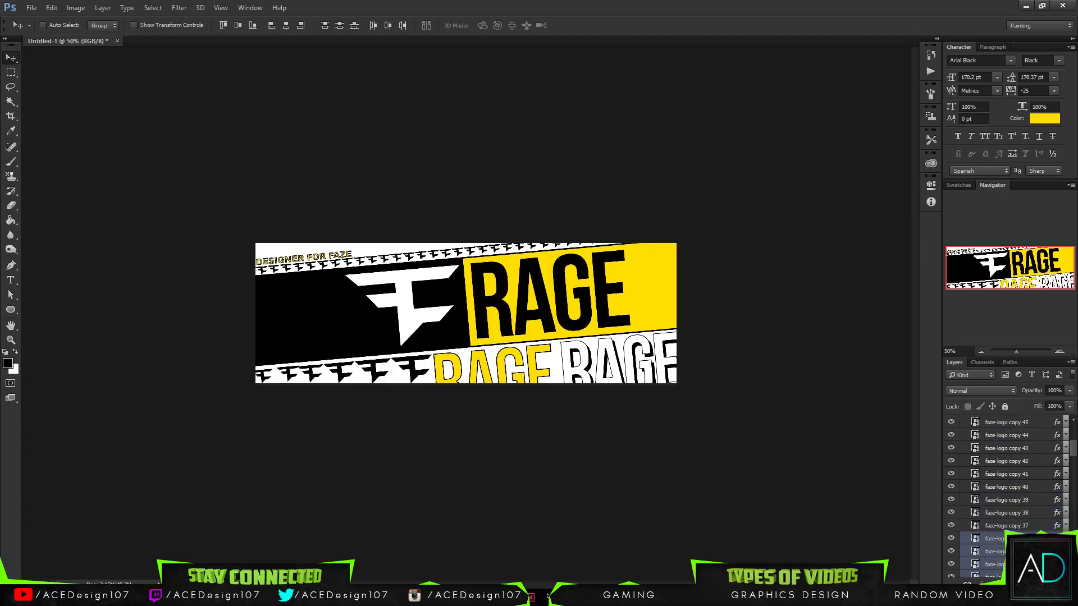
pyautogui.press('Delete')
pyautogui.hotkey('ctrl', 'z')
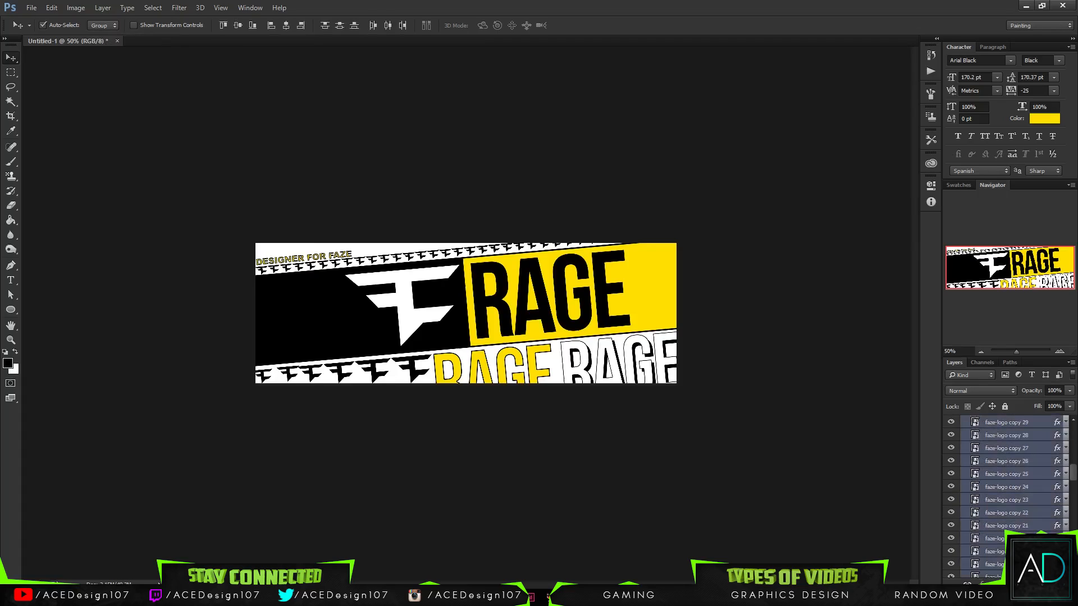
# - Try deleting other sets of logo layers in Bot Top copy, leaving out copy 22 and then starting at copy 29
pyautogui.keyDown('ctrl'); pyautogui.click(1023, 517); pyautogui.keyUp('ctrl')
pyautogui.press('Delete')
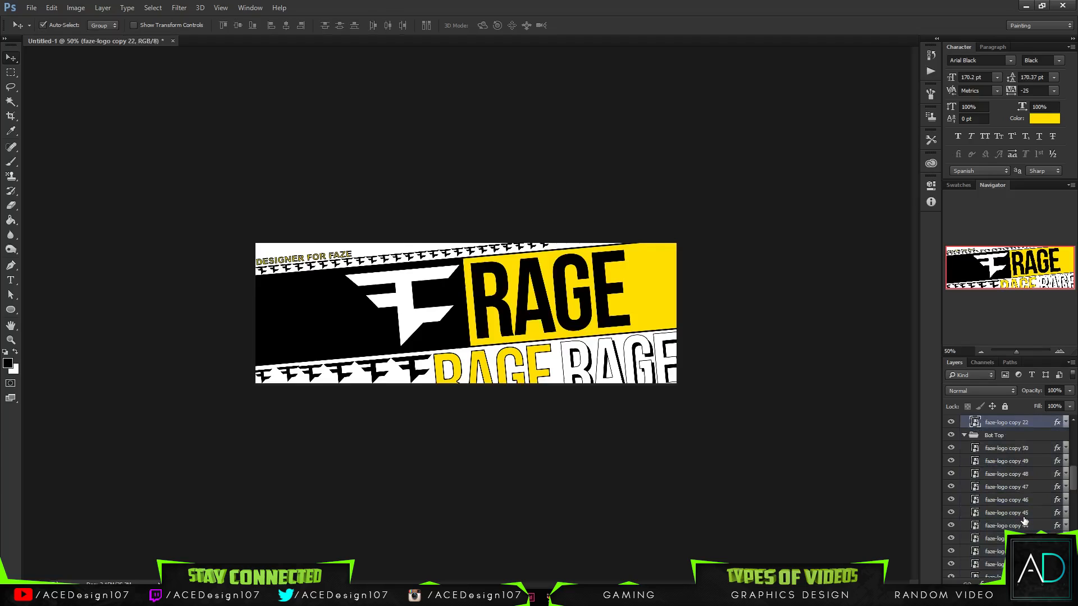
pyautogui.hotkey('ctrl', 'z')
pyautogui.keyDown('shift'); pyautogui.click(1025, 516); pyautogui.keyUp('shift')
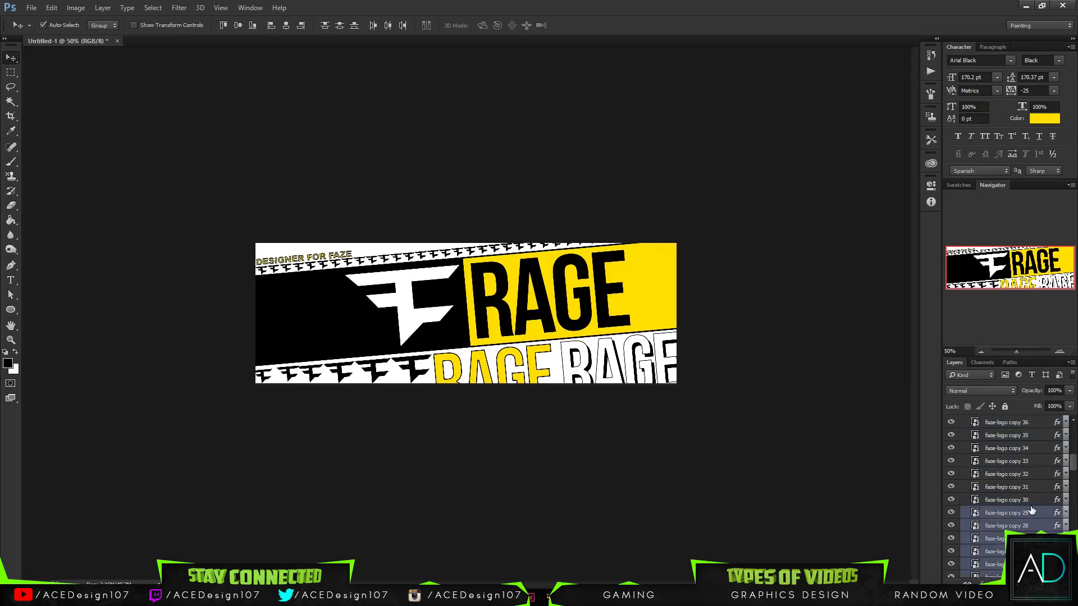
pyautogui.press('Delete')
pyautogui.hotkey('ctrl', 'z')
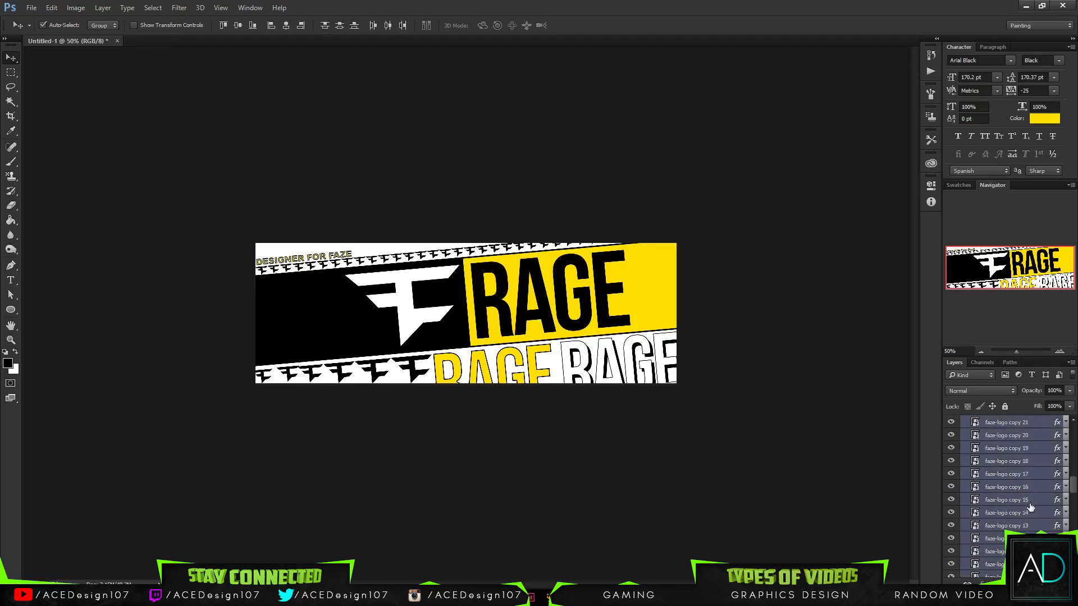
# - Hide the Bot Top group to isolate the duplicate's logos, and try deleting Bot Top copy's layers from faze-logo copy 29 downward
pyautogui.click(951, 449)
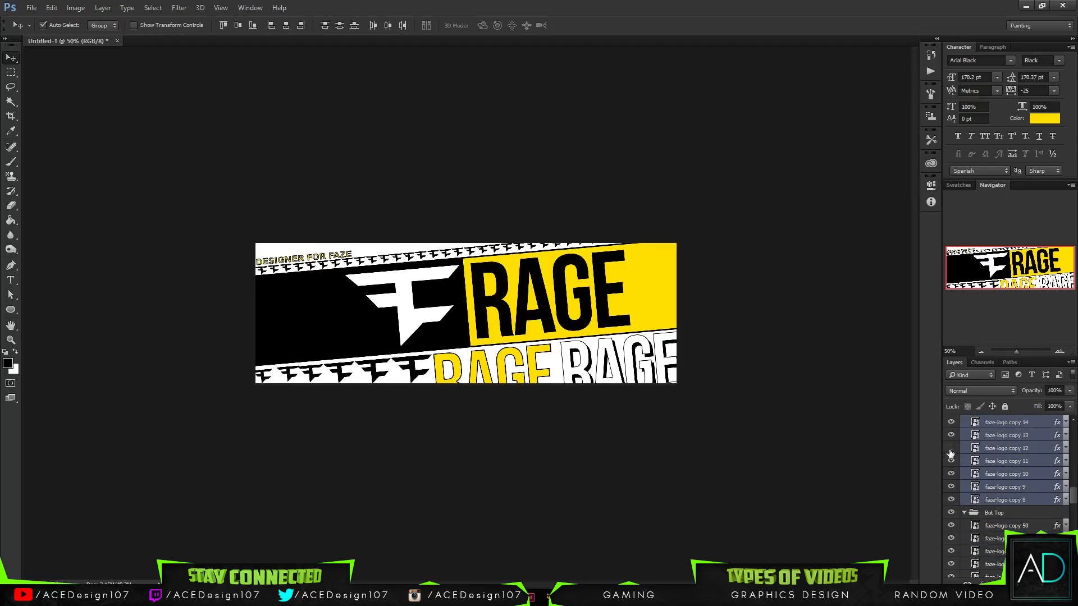
pyautogui.click(950, 449)
pyautogui.click(951, 513)
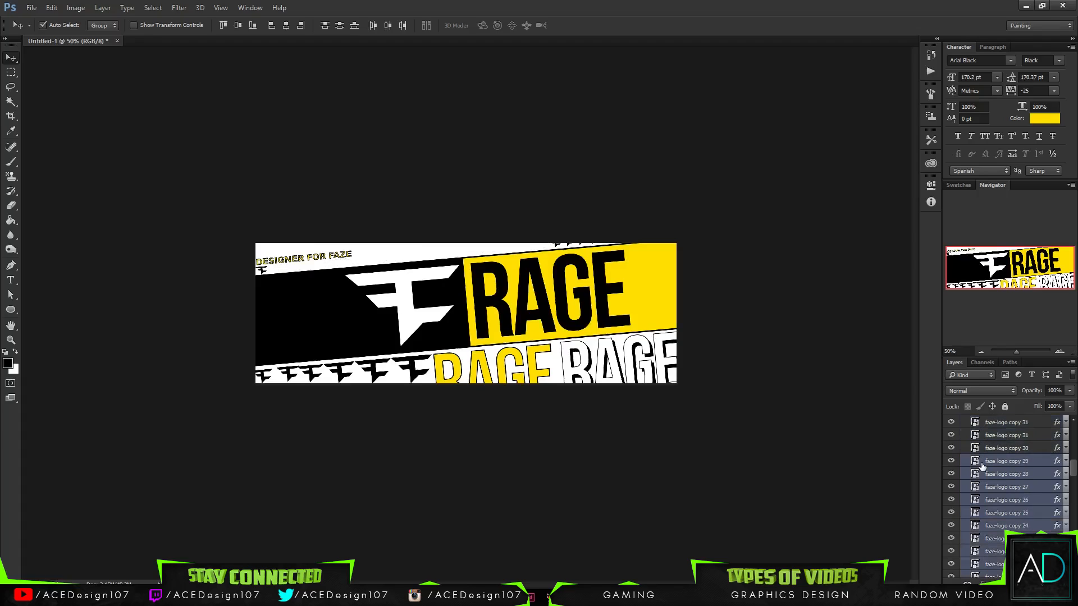
pyautogui.press('Delete')
pyautogui.hotkey('ctrl', 'z')
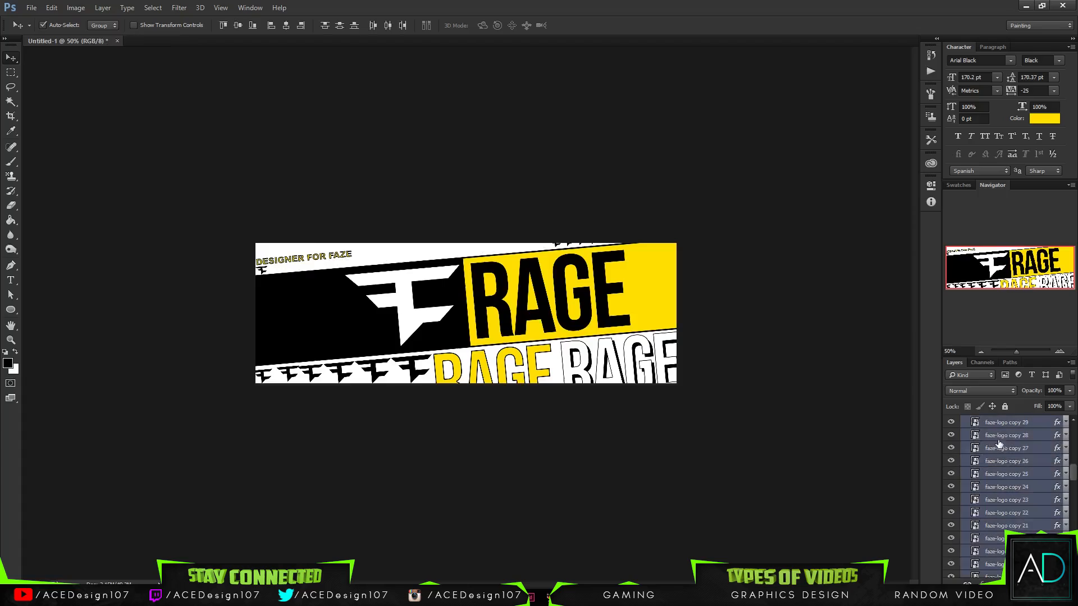
# - Delete faze-logo copy 50 through copy 20 from the Bot Top copy group
pyautogui.scroll(6, 1000, 445)
pyautogui.scroll(2, 1009, 448)
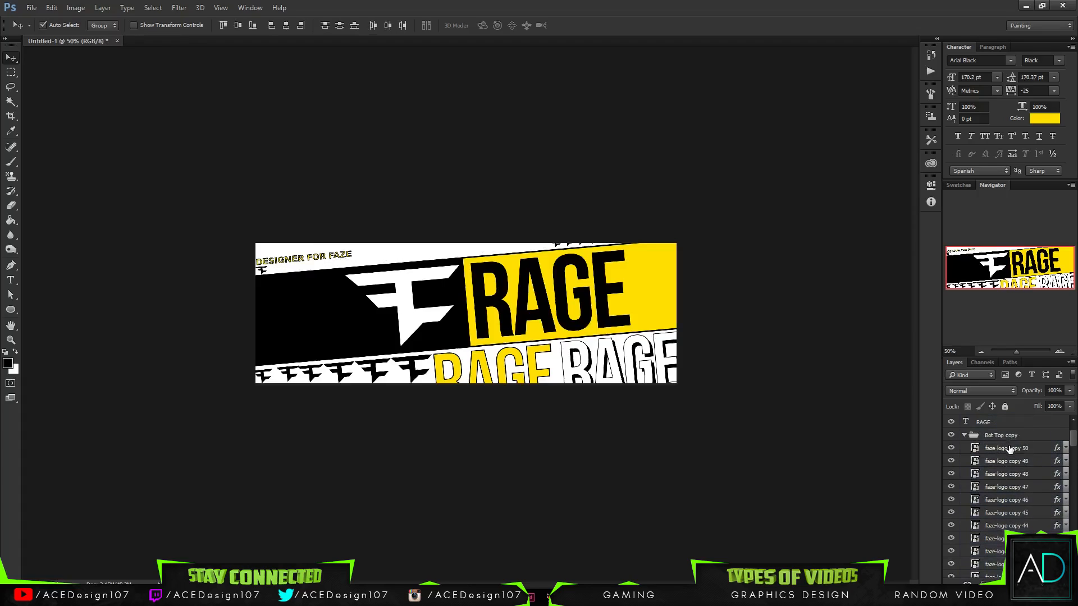
pyautogui.click(1010, 449)
pyautogui.scroll(-10, 1014, 485)
pyautogui.scroll(-2, 1016, 494)
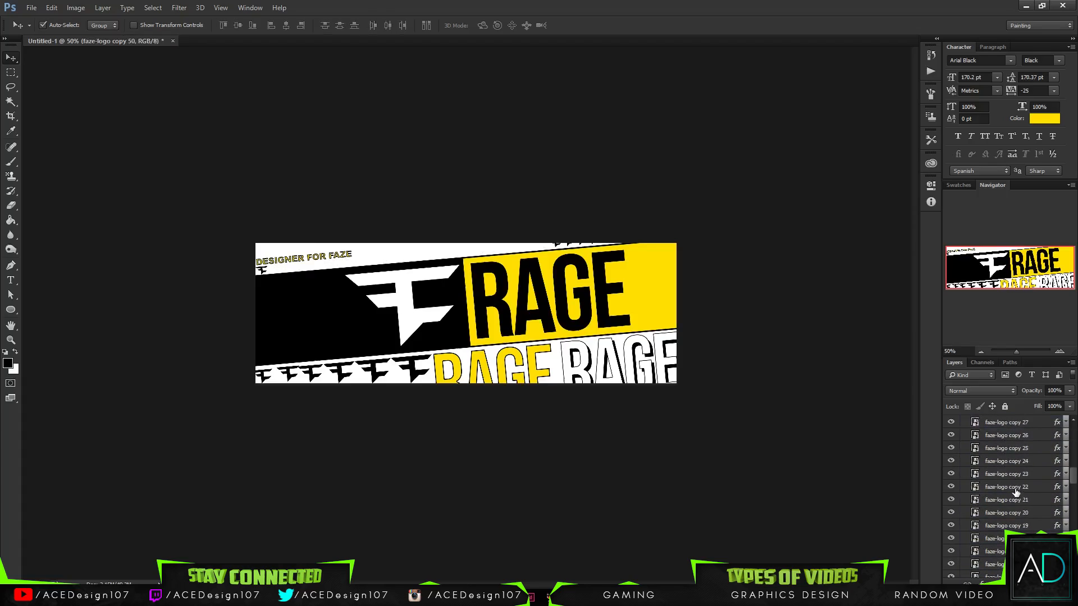
pyautogui.keyDown('shift'); pyautogui.click(1028, 512); pyautogui.keyUp('shift')
pyautogui.press('Delete')
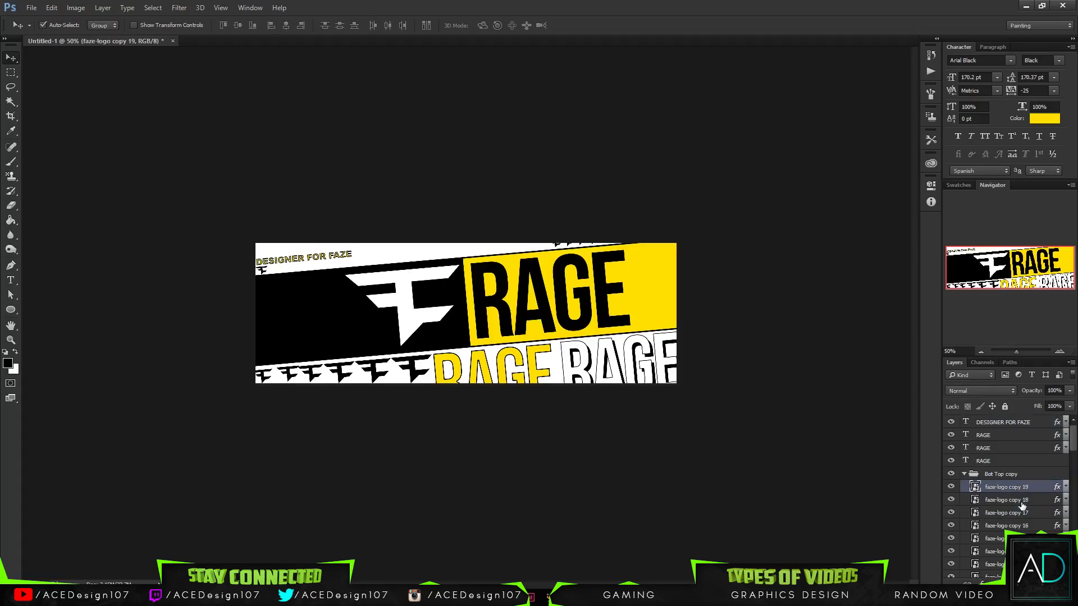
# - Delete faze-logo copy 19 through copy 12 from the Bot Top copy group
pyautogui.scroll(-2, 1022, 507)
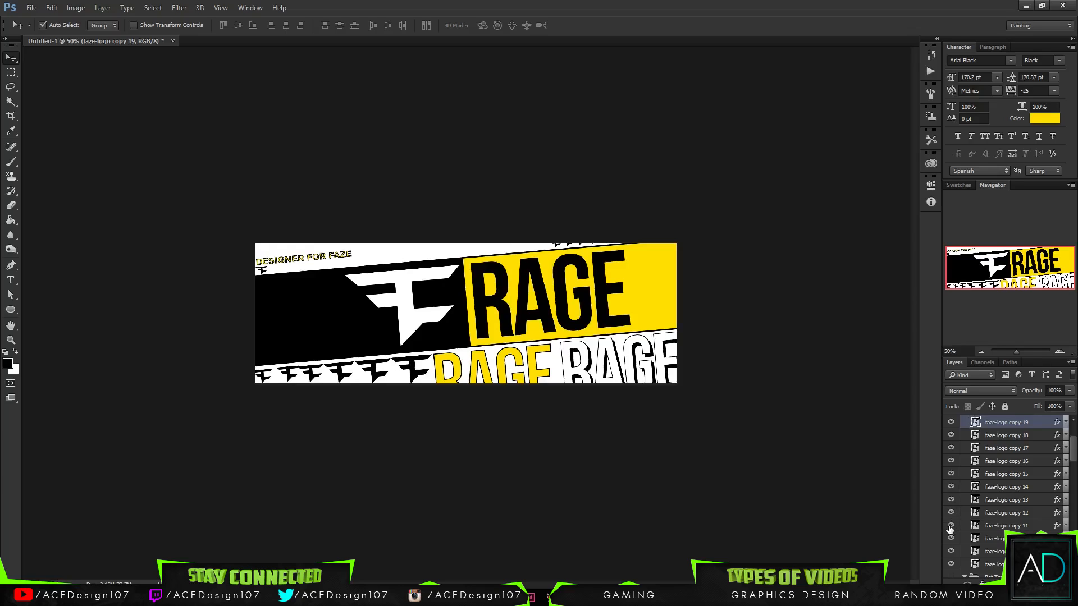
pyautogui.click(1036, 514)
pyautogui.keyDown('shift'); pyautogui.click(1025, 432); pyautogui.keyUp('shift')
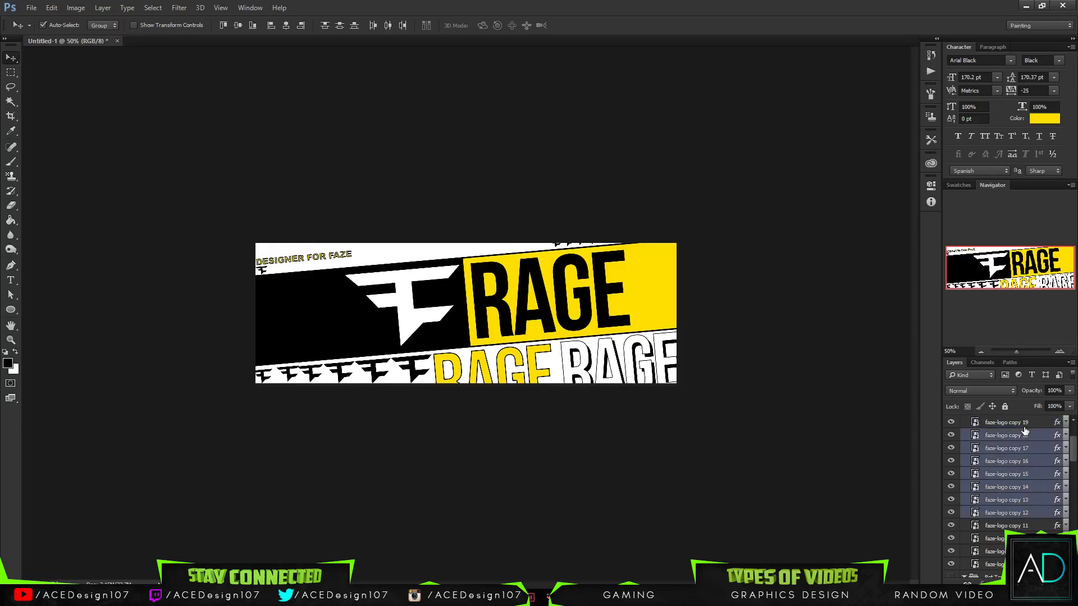
pyautogui.keyDown('ctrl'); pyautogui.click(1025, 427); pyautogui.keyUp('ctrl')
pyautogui.press('Delete')
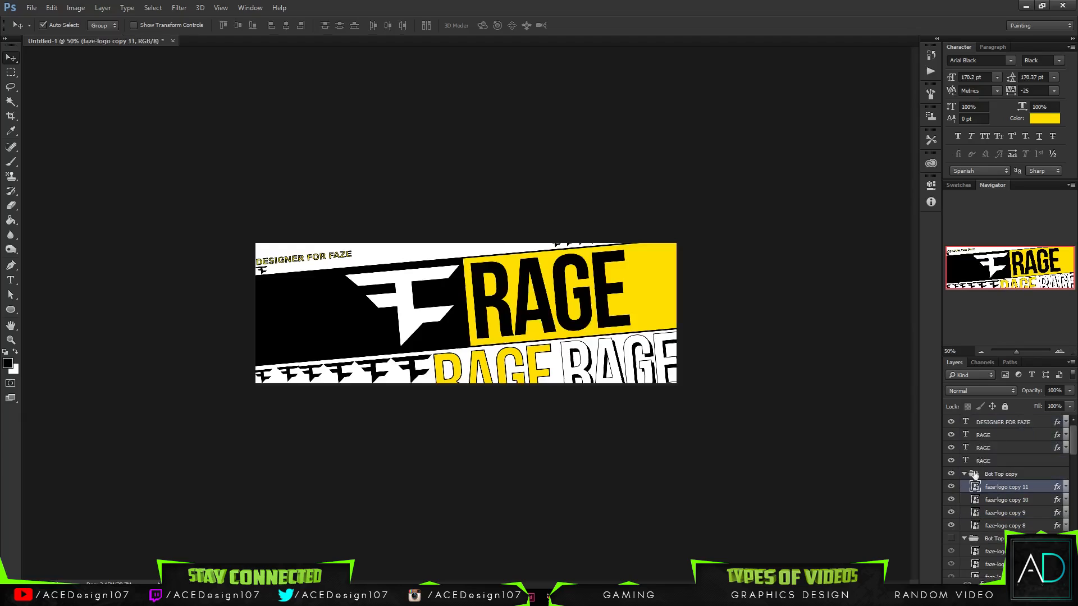
# - Move the remaining faze-logo copy 11 through copy 8 out of Bot Top copy into the Bot Top group, above copy 50
pyautogui.scroll(-2, 989, 494)
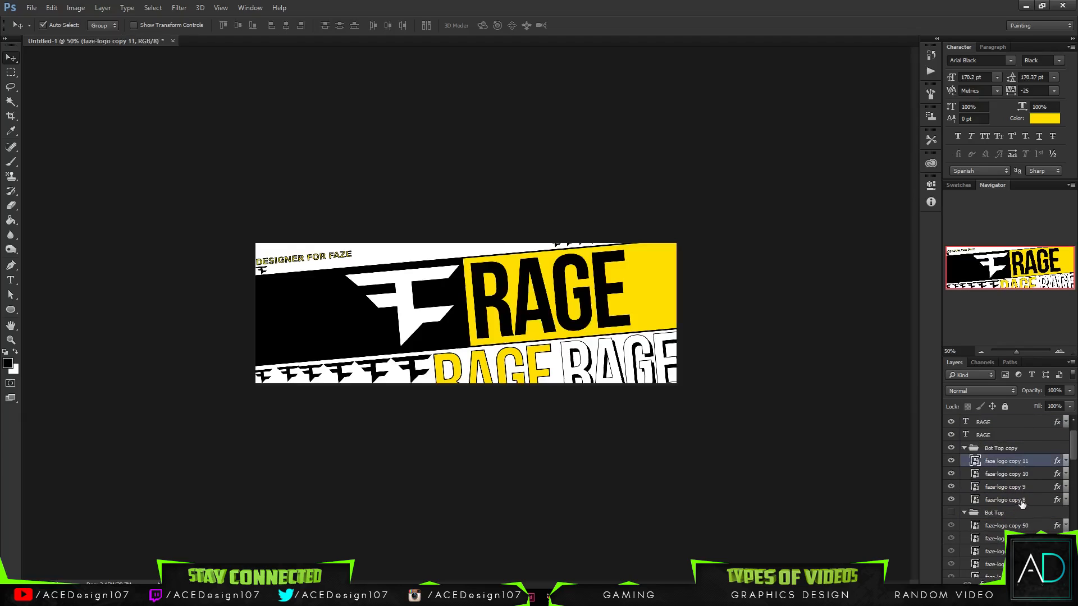
pyautogui.keyDown('shift'); pyautogui.click(1020, 500); pyautogui.keyUp('shift')
pyautogui.moveTo(1026, 462); pyautogui.dragTo(1018, 494)
pyautogui.moveTo(1017, 514); pyautogui.dragTo(1016, 514)
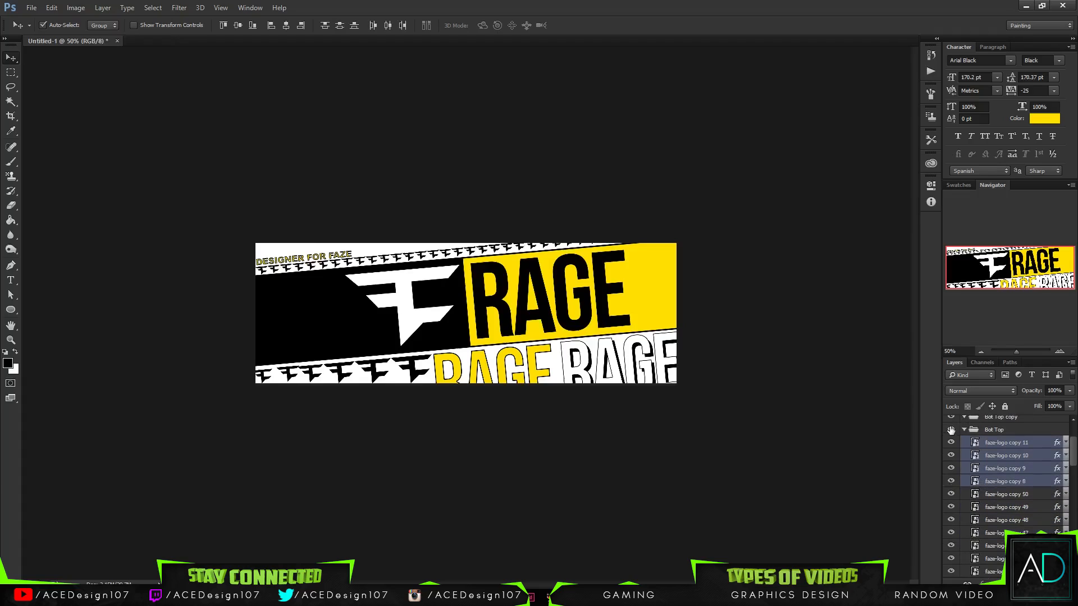
# - Toggle the visibility of the Bot Top group and its faze-logo copy 8 to check which logos they control
pyautogui.click(955, 431)
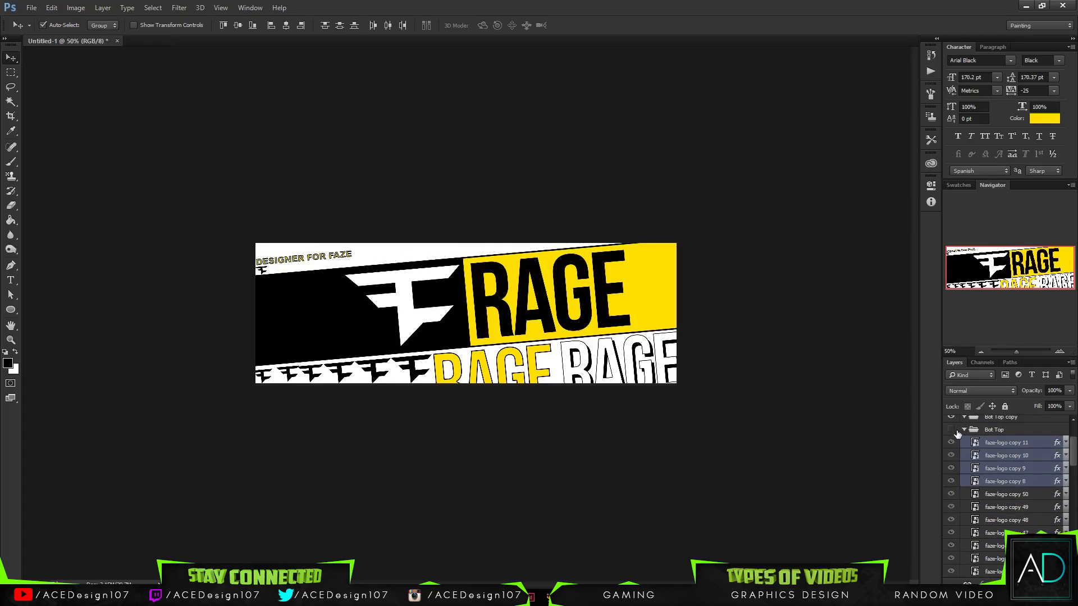
pyautogui.click(1008, 483)
pyautogui.click(951, 482)
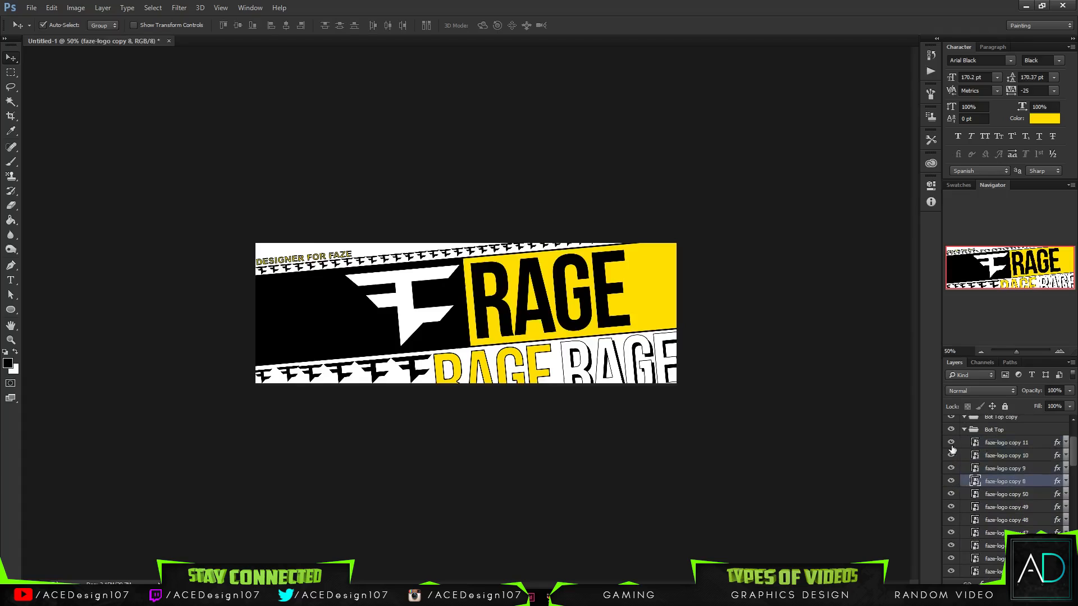
pyautogui.click(951, 482)
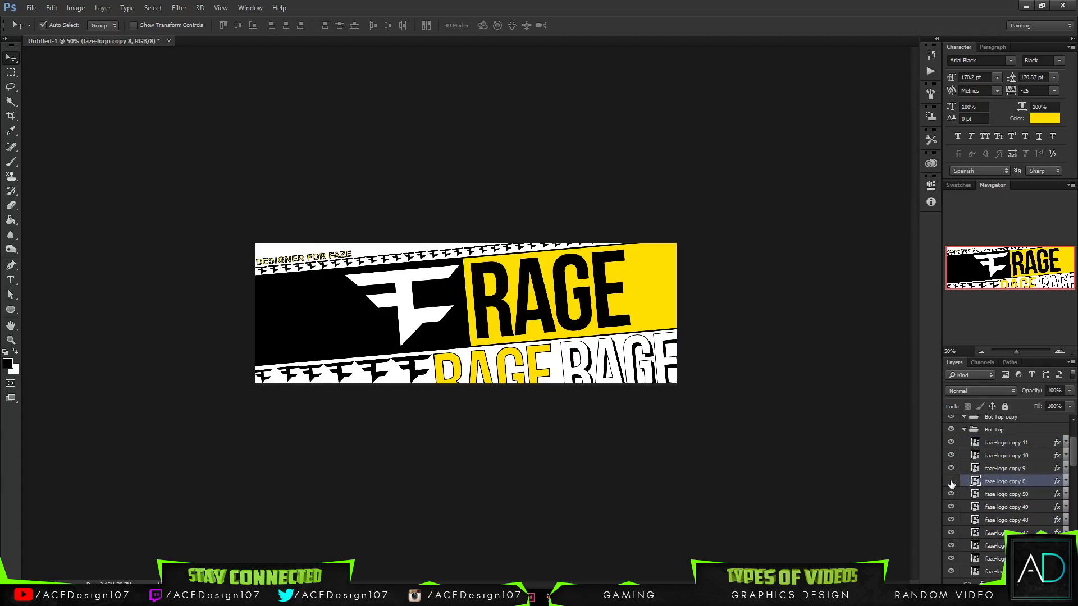
pyautogui.click(951, 431)
pyautogui.click(951, 430)
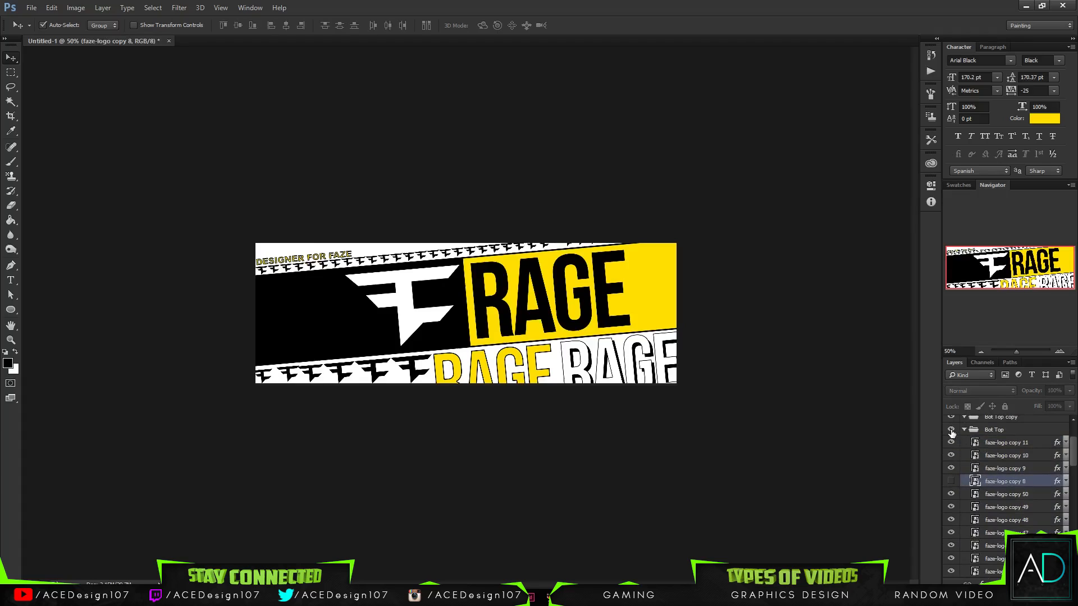
# - Delete the empty Bot Top copy group and leave the Bot Top group expanded
pyautogui.click(963, 430)
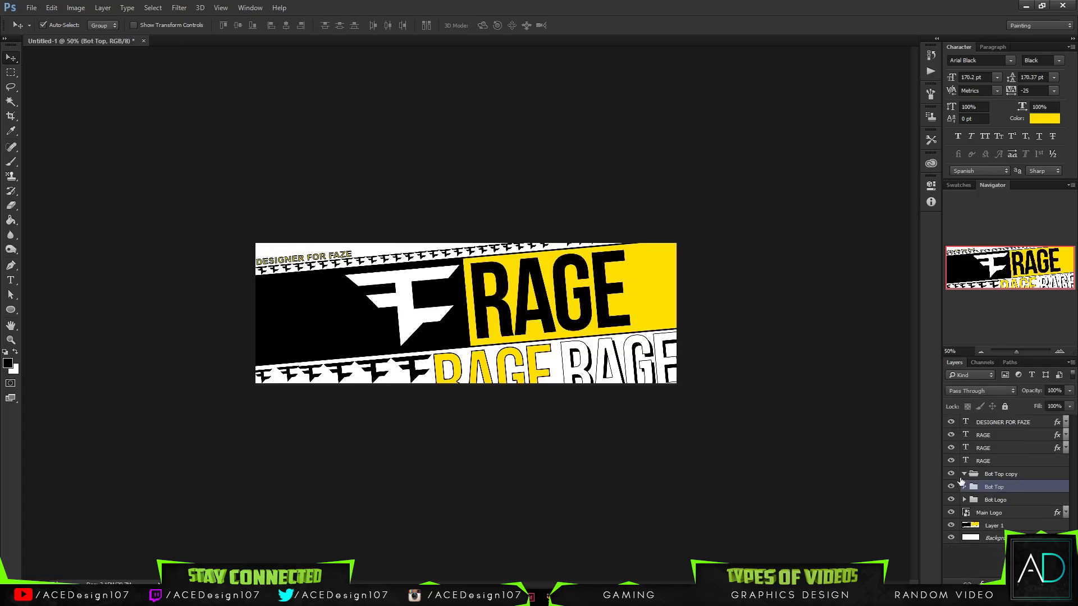
pyautogui.click(964, 488)
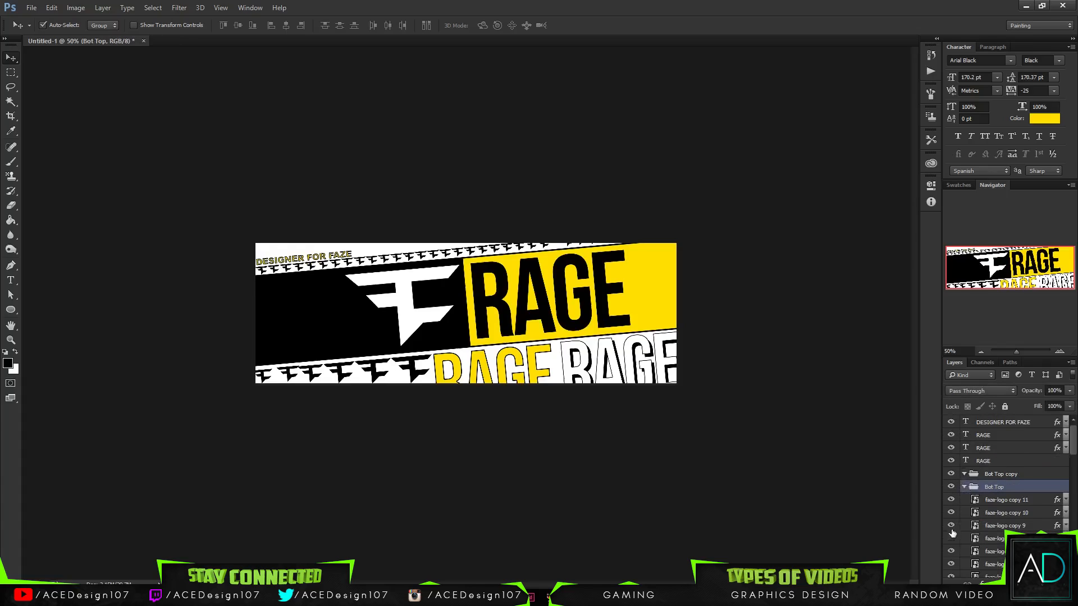
pyautogui.click(966, 476)
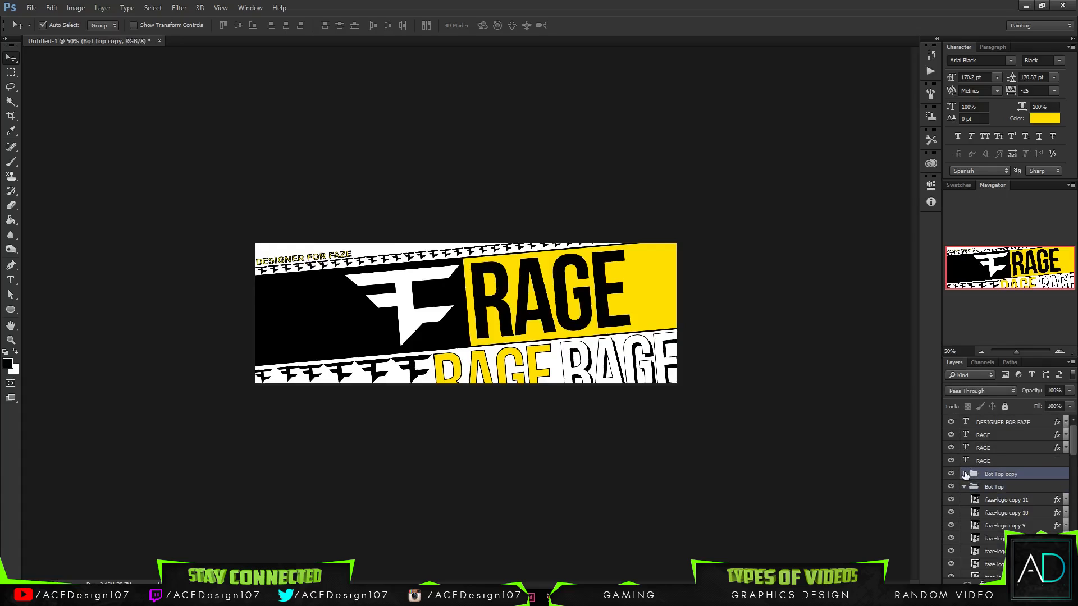
pyautogui.press('Delete')
# - Give the lower faze-logo copy 9 in the Bot Top group a yellow ffde00 Color Overlay sampled from the RAGE band
pyautogui.scroll(-5, 1011, 506)
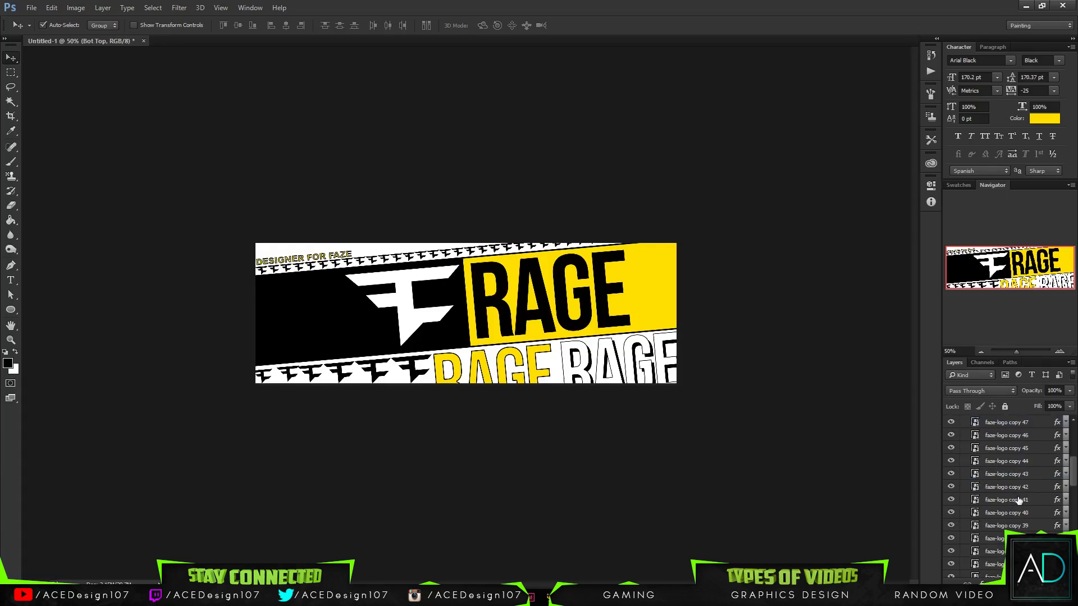
pyautogui.scroll(-10, 1018, 499)
pyautogui.click(951, 522)
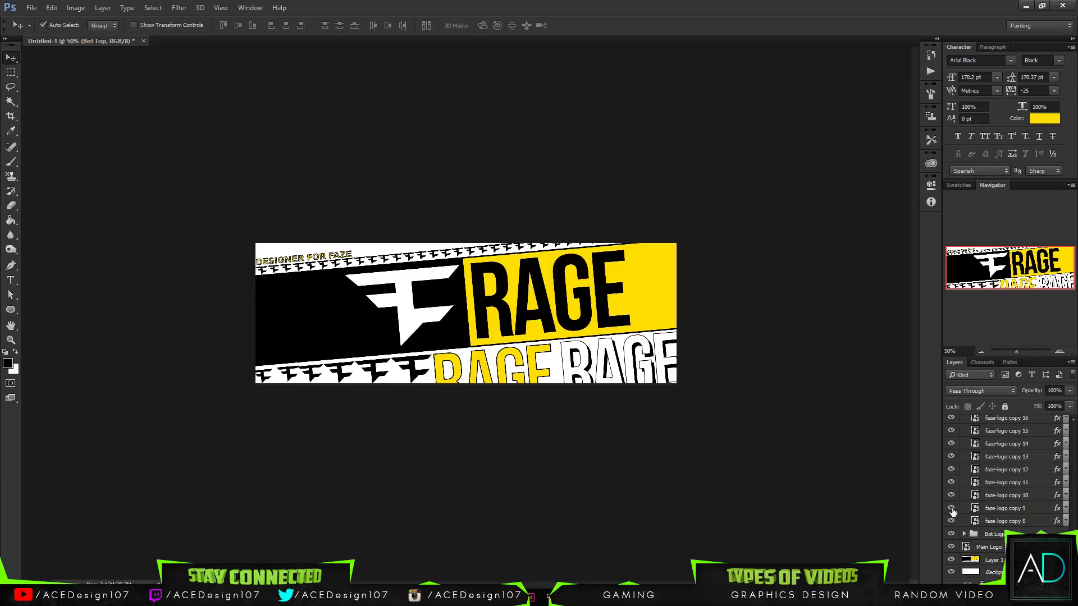
pyautogui.rightClick(1015, 508)
pyautogui.click(883, 52)
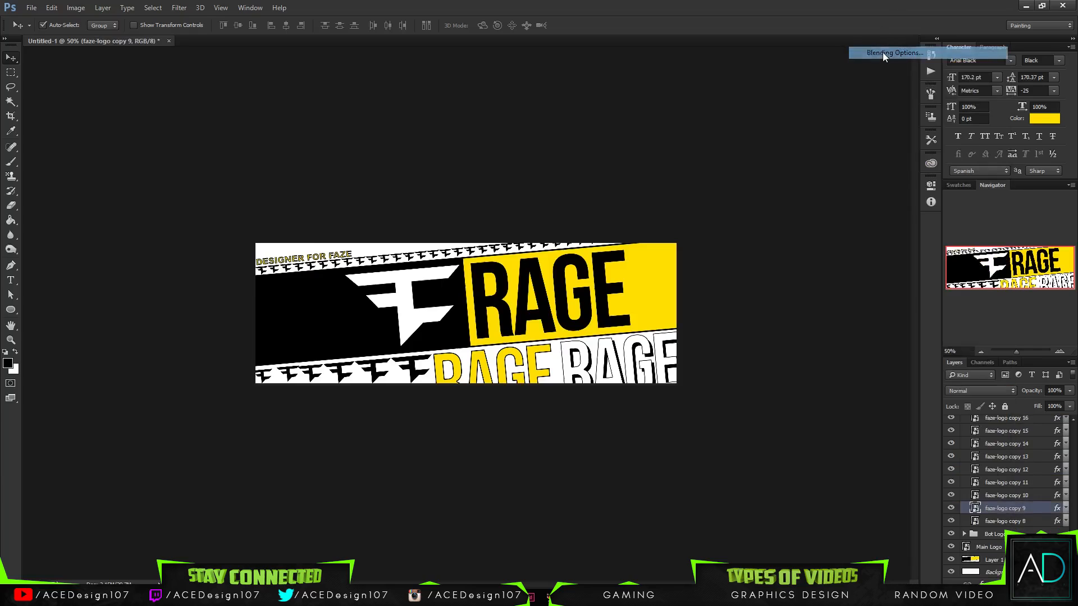
pyautogui.click(539, 171)
pyautogui.click(773, 54)
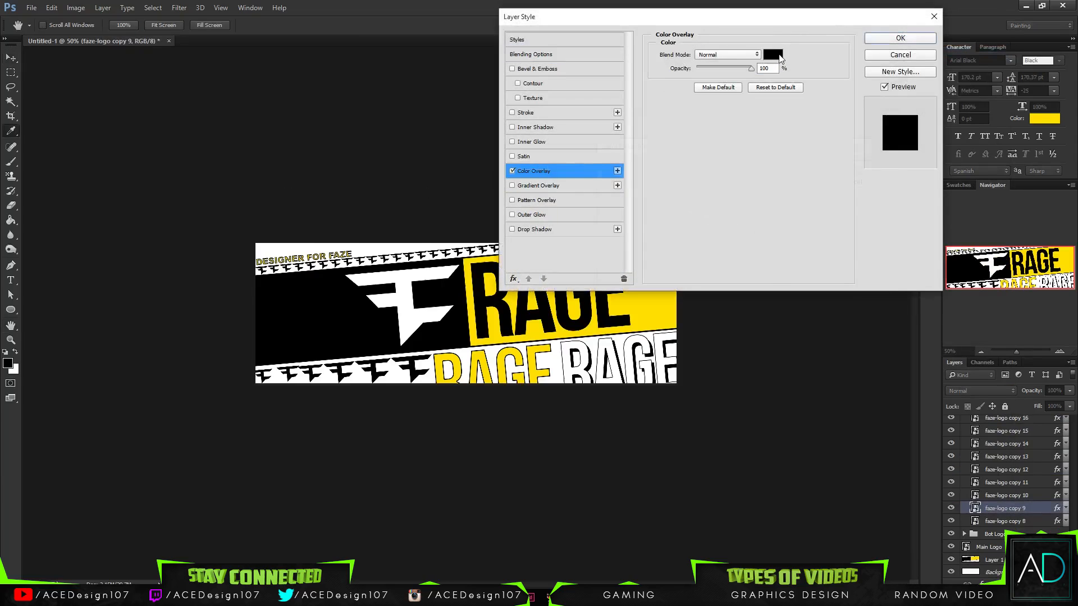
pyautogui.click(755, 291)
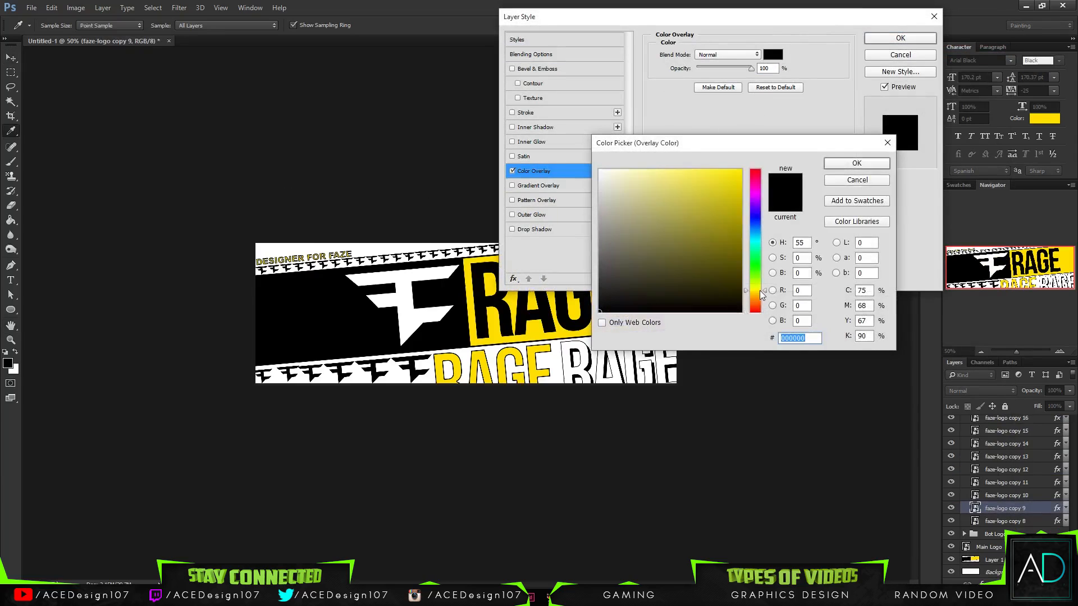
pyautogui.click(470, 261)
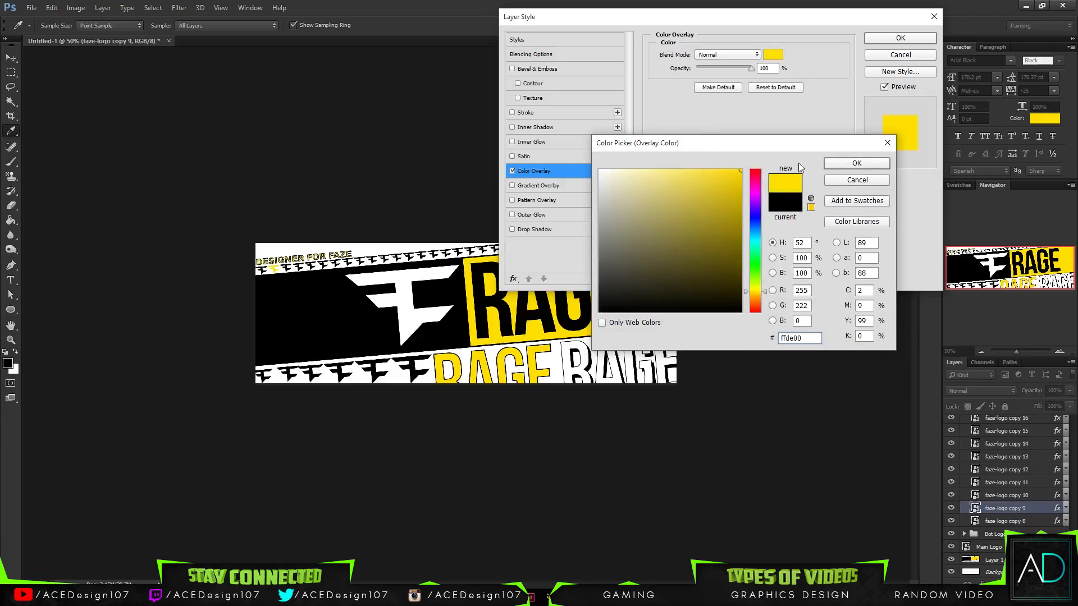
pyautogui.click(837, 163)
# - Add a 1 px black inside Stroke to faze-logo copy 9 and apply the layer style
pyautogui.click(595, 112)
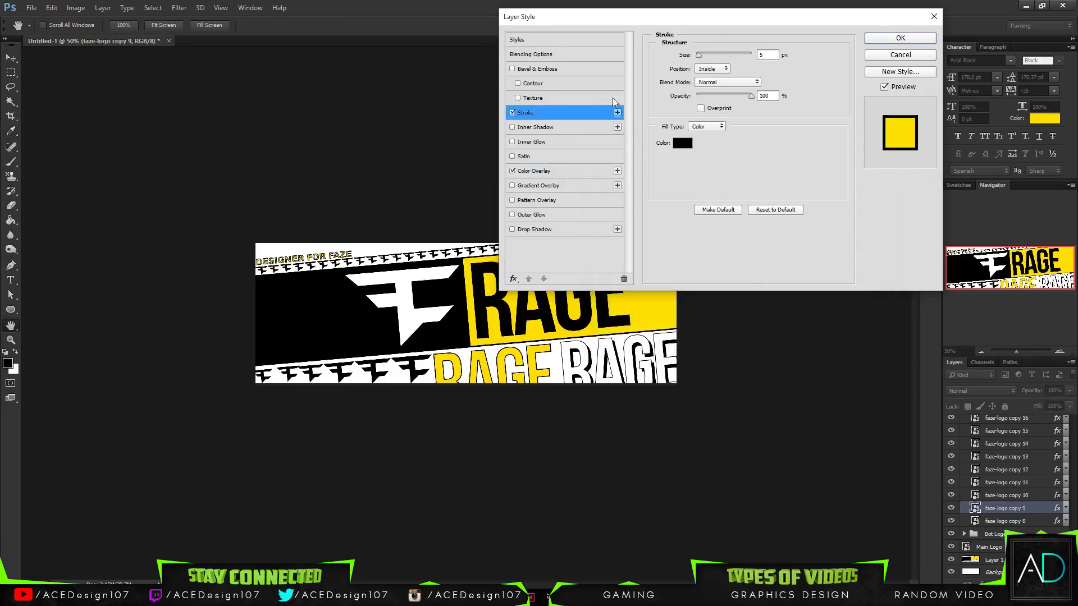
pyautogui.doubleClick(762, 54)
pyautogui.write('1')
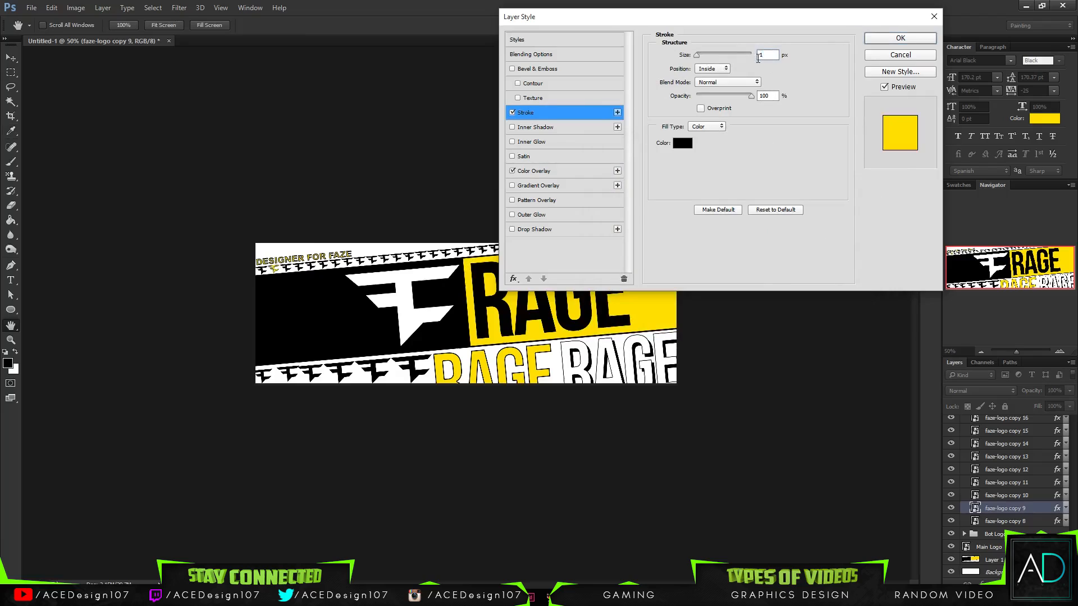
pyautogui.click(899, 38)
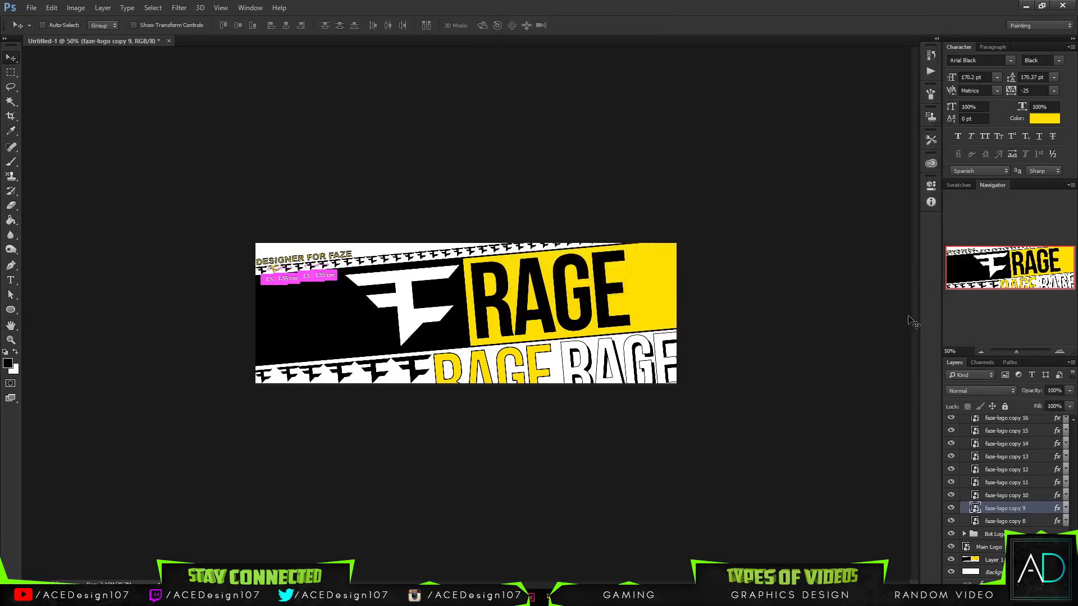
# - Copy the layer style of the yellow faze-logo copy 9
pyautogui.hotkey('ctrl', '0')
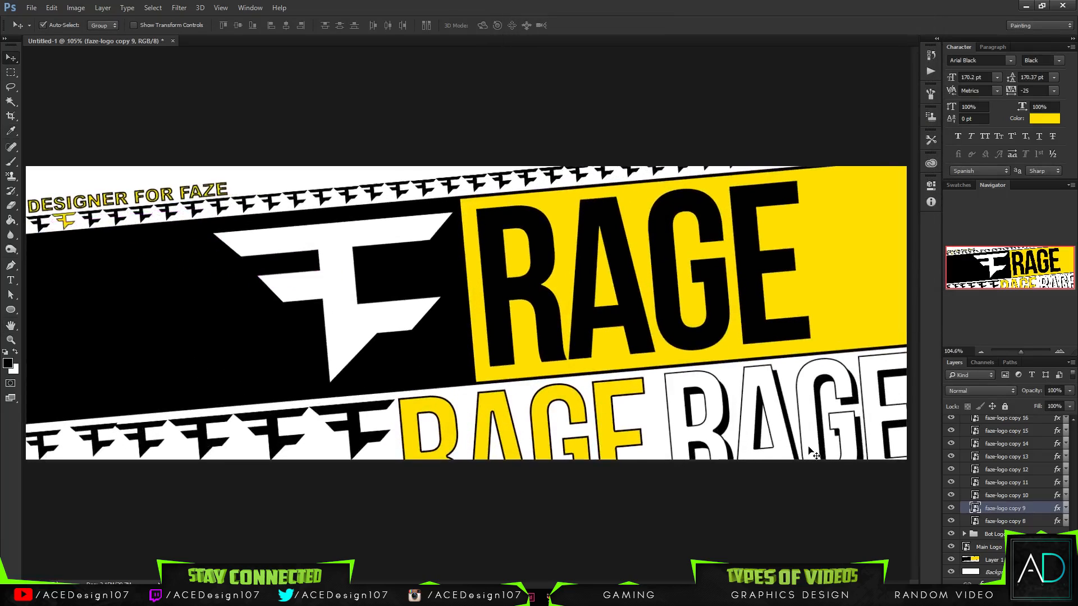
pyautogui.rightClick(1030, 509)
pyautogui.click(918, 355)
# - Paste the copied style onto every other Bot Top logo: odd-numbered faze-logo copies 11 through 49, plus the upper copies 8 and 10
pyautogui.click(1038, 484)
pyautogui.keyDown('ctrl'); pyautogui.click(1033, 457); pyautogui.keyUp('ctrl')
pyautogui.scroll(1, 1035, 466)
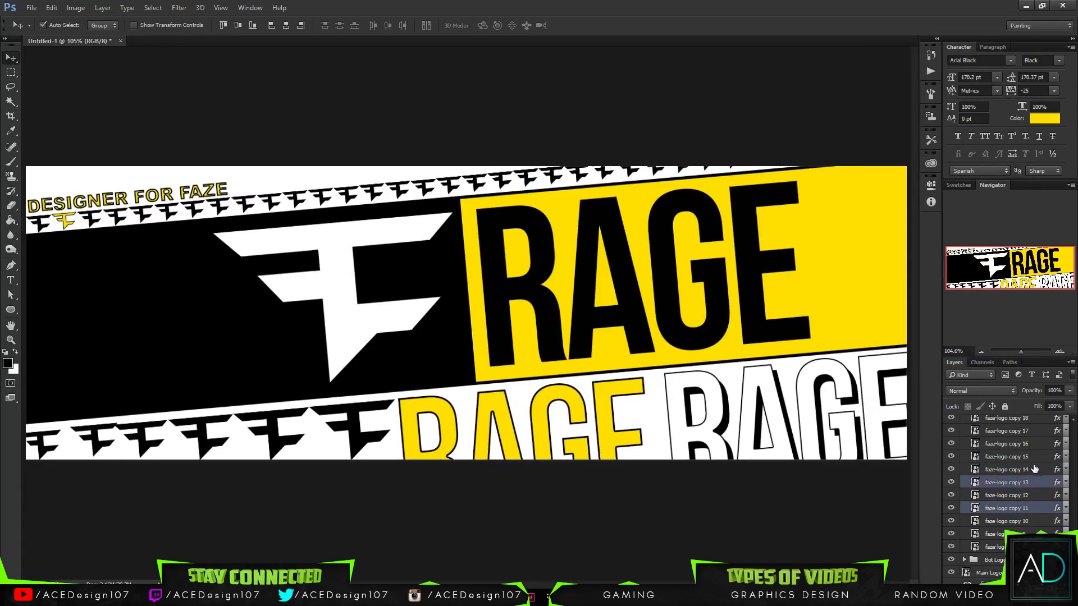
pyautogui.keyDown('ctrl'); pyautogui.click(1033, 456); pyautogui.keyUp('ctrl')
pyautogui.scroll(2, 1033, 463)
pyautogui.keyDown('ctrl'); pyautogui.click(1033, 469); pyautogui.keyUp('ctrl')
pyautogui.scroll(2, 1032, 477)
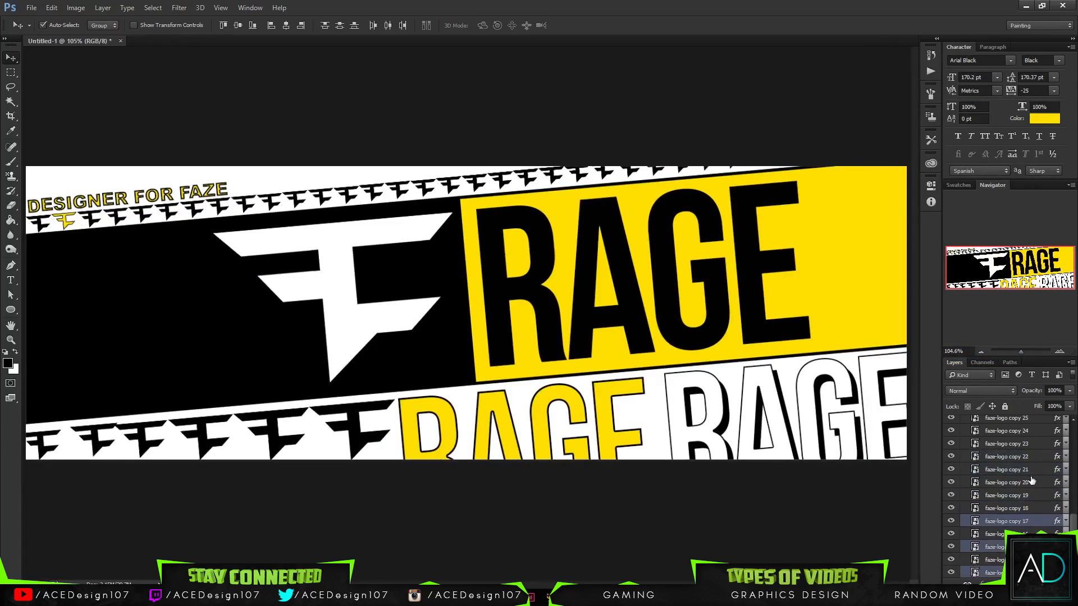
pyautogui.keyDown('ctrl'); pyautogui.click(1031, 495); pyautogui.keyUp('ctrl')
pyautogui.keyDown('ctrl'); pyautogui.click(1030, 470); pyautogui.keyUp('ctrl')
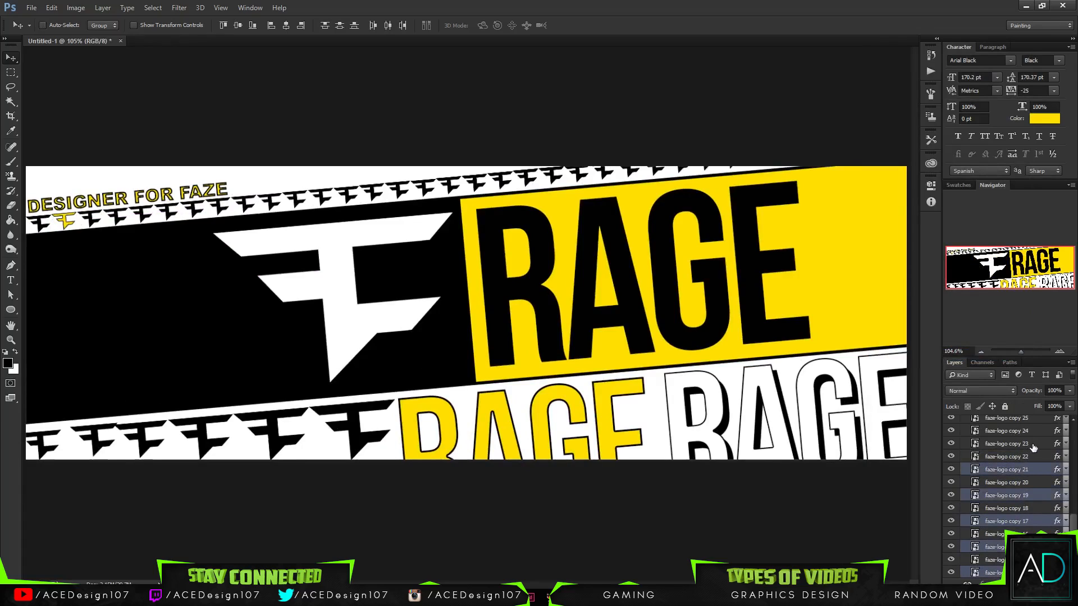
pyautogui.keyDown('ctrl'); pyautogui.click(1031, 447); pyautogui.keyUp('ctrl')
pyautogui.scroll(2, 1034, 456)
pyautogui.keyDown('ctrl'); pyautogui.click(1032, 479); pyautogui.keyUp('ctrl')
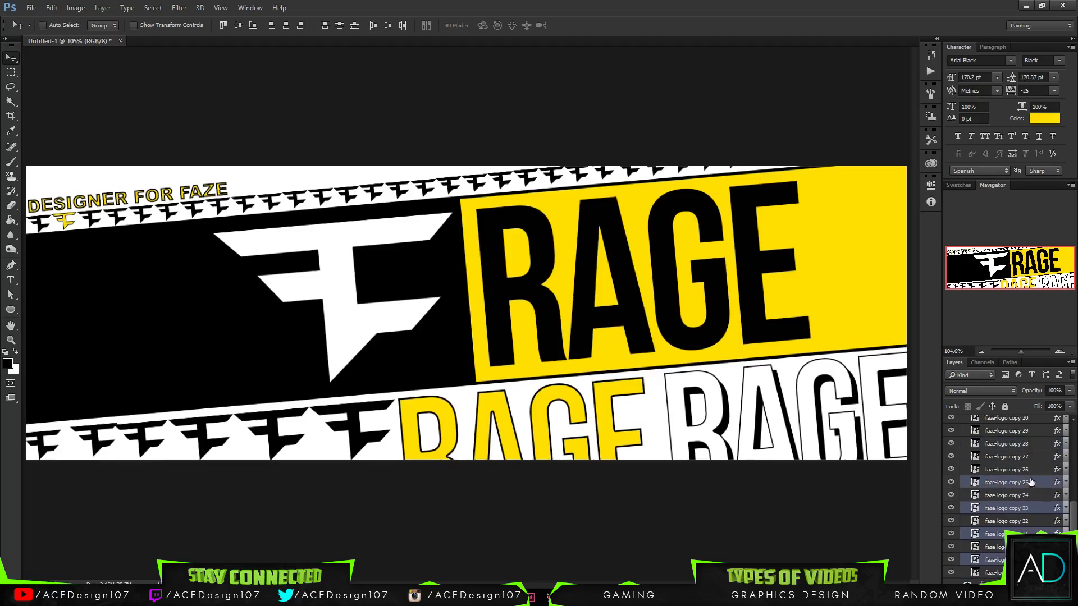
pyautogui.scroll(2, 1033, 489)
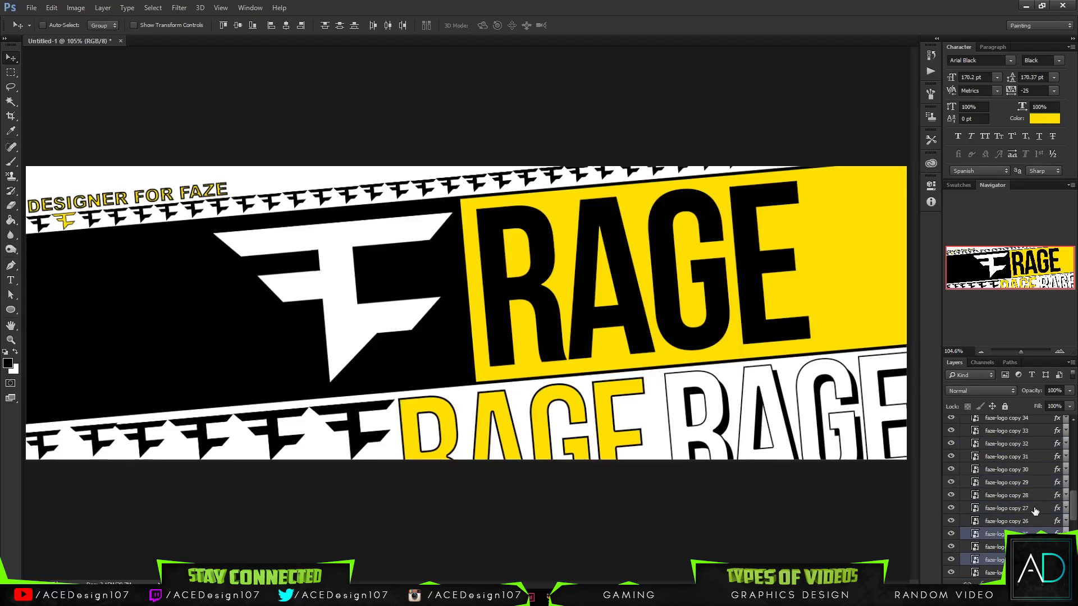
pyautogui.keyDown('ctrl'); pyautogui.click(1035, 510); pyautogui.keyUp('ctrl')
pyautogui.keyDown('ctrl'); pyautogui.click(1034, 484); pyautogui.keyUp('ctrl')
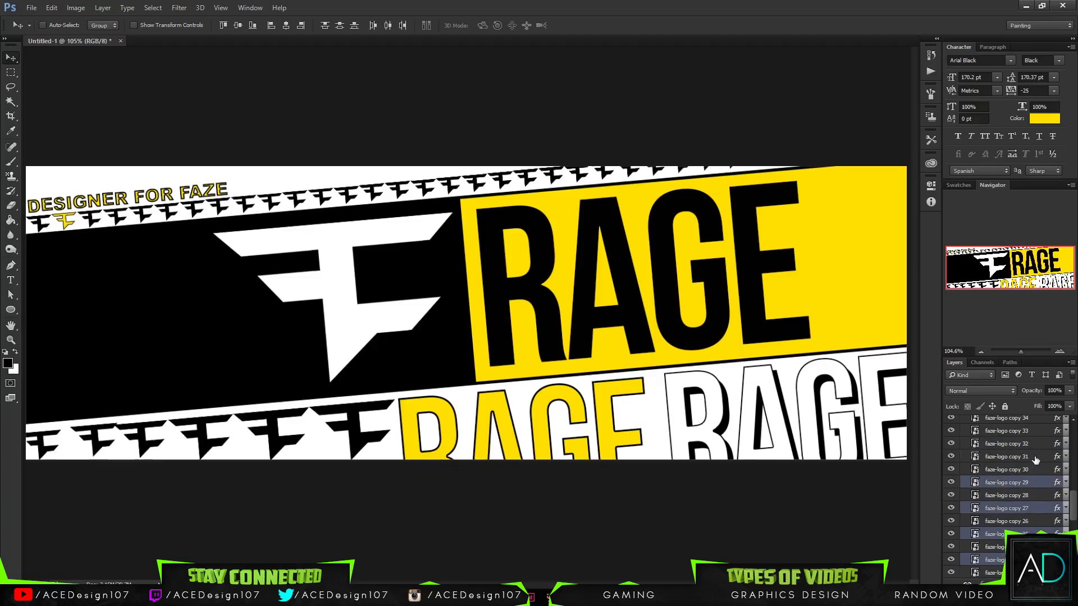
pyautogui.keyDown('ctrl'); pyautogui.click(1036, 458); pyautogui.keyUp('ctrl')
pyautogui.scroll(2, 1033, 483)
pyautogui.keyDown('ctrl'); pyautogui.click(1037, 483); pyautogui.keyUp('ctrl')
pyautogui.scroll(2, 1033, 491)
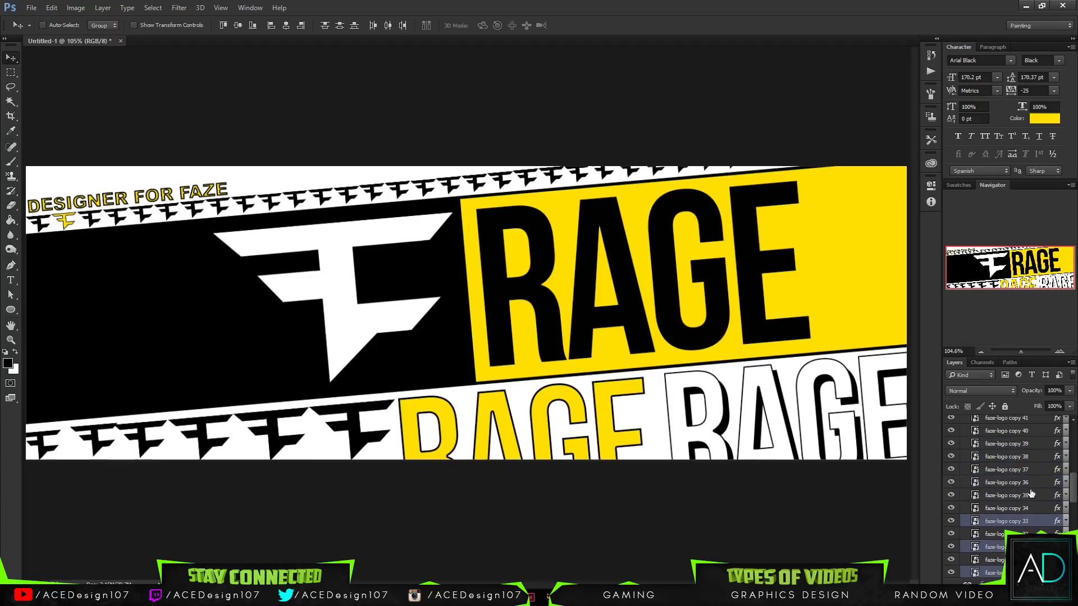
pyautogui.keyDown('ctrl'); pyautogui.click(1034, 496); pyautogui.keyUp('ctrl')
pyautogui.scroll(2, 1034, 498)
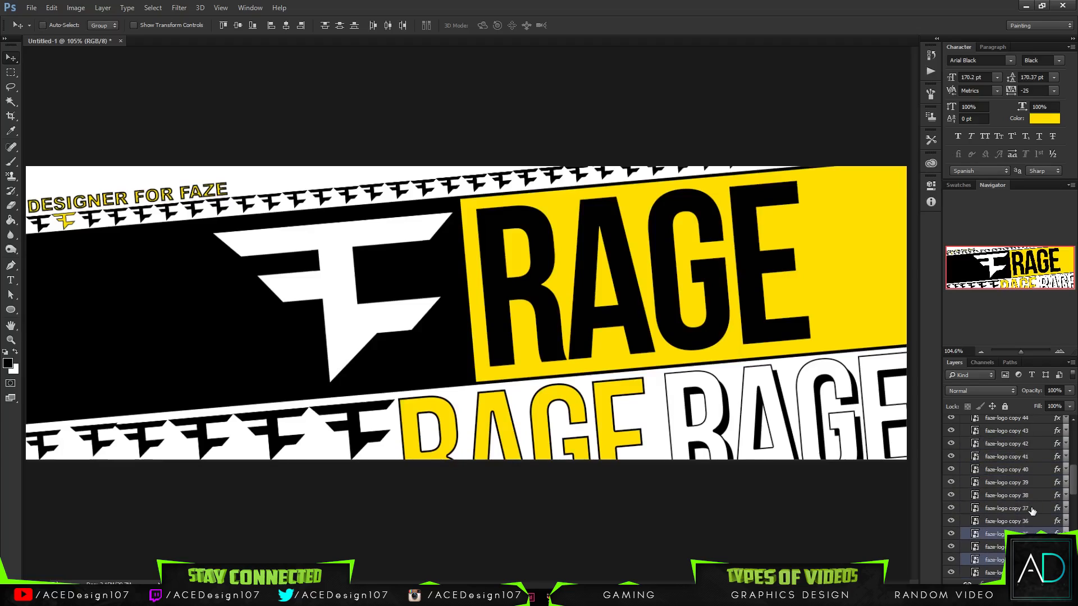
pyautogui.keyDown('ctrl'); pyautogui.click(1033, 509); pyautogui.keyUp('ctrl')
pyautogui.keyDown('ctrl'); pyautogui.click(1036, 484); pyautogui.keyUp('ctrl')
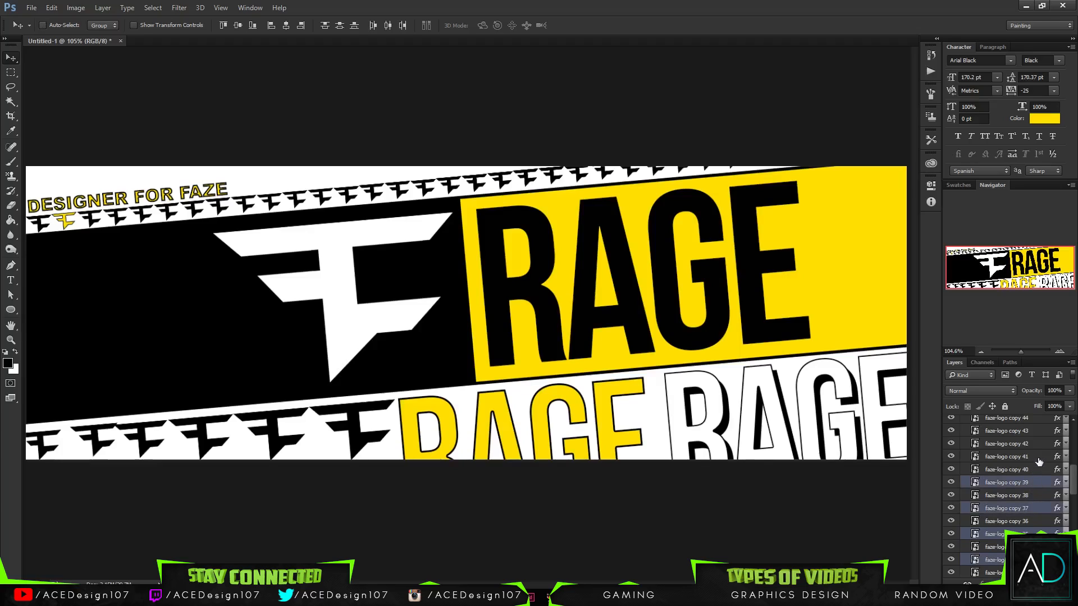
pyautogui.keyDown('ctrl'); pyautogui.click(1038, 462); pyautogui.keyUp('ctrl')
pyautogui.scroll(3, 1036, 472)
pyautogui.keyDown('ctrl'); pyautogui.click(1028, 496); pyautogui.keyUp('ctrl')
pyautogui.scroll(2, 1032, 497)
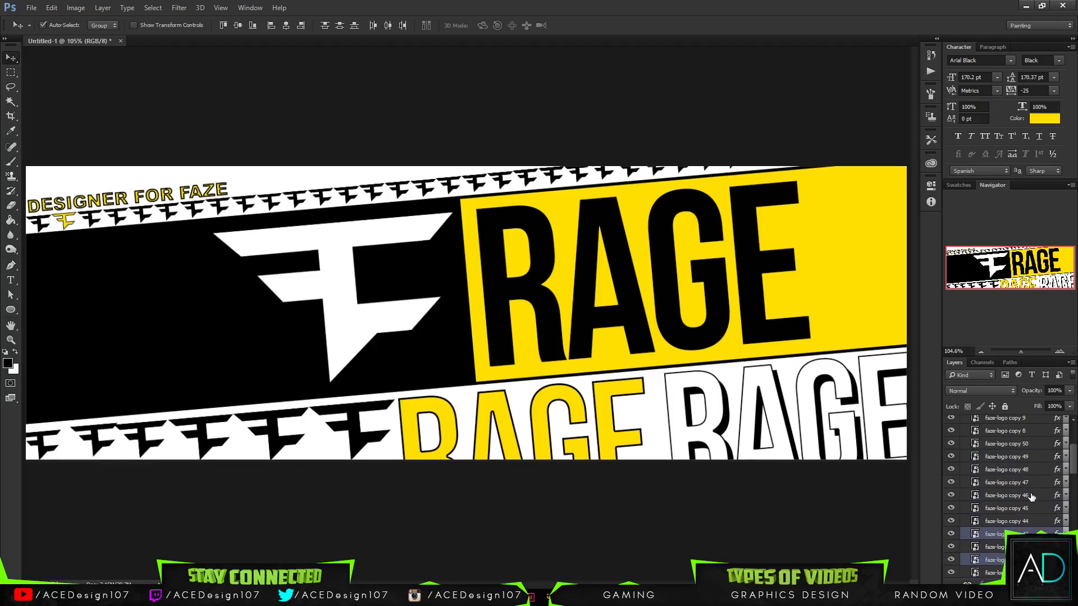
pyautogui.keyDown('ctrl'); pyautogui.click(1031, 510); pyautogui.keyUp('ctrl')
pyautogui.keyDown('ctrl'); pyautogui.click(1032, 483); pyautogui.keyUp('ctrl')
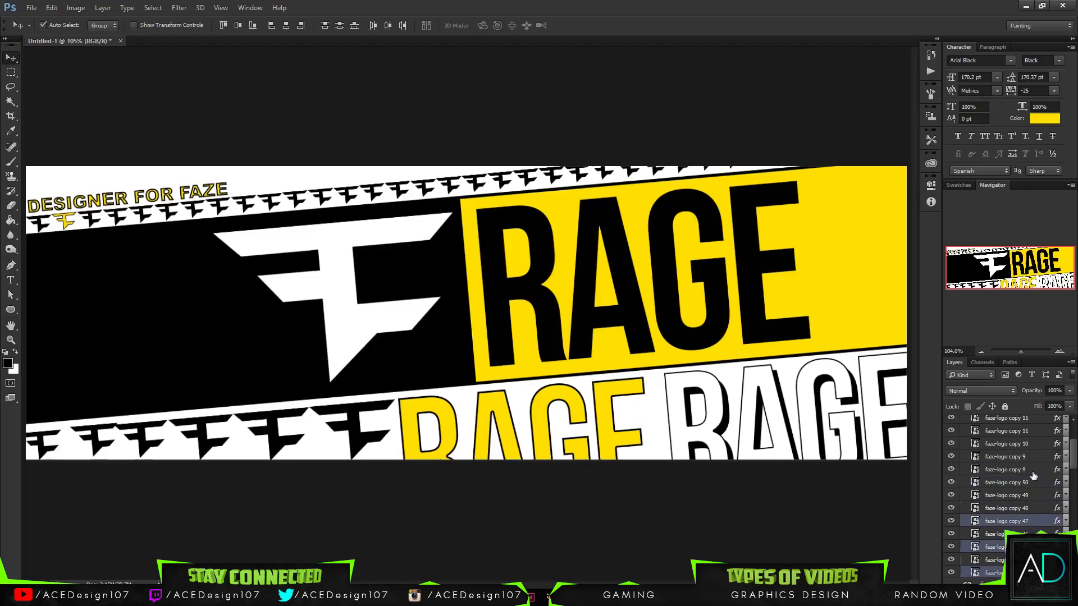
pyautogui.scroll(1, 1032, 484)
pyautogui.keyDown('ctrl'); pyautogui.click(1037, 496); pyautogui.keyUp('ctrl')
pyautogui.keyDown('ctrl'); pyautogui.click(1034, 471); pyautogui.keyUp('ctrl')
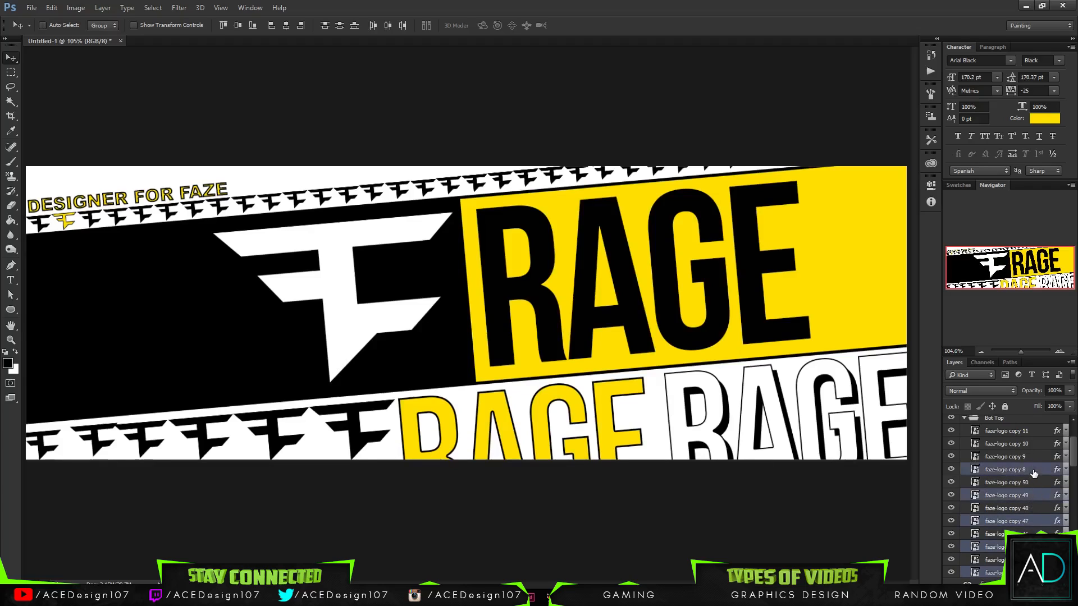
pyautogui.keyDown('ctrl'); pyautogui.click(1038, 445); pyautogui.keyUp('ctrl')
pyautogui.rightClick(1038, 445)
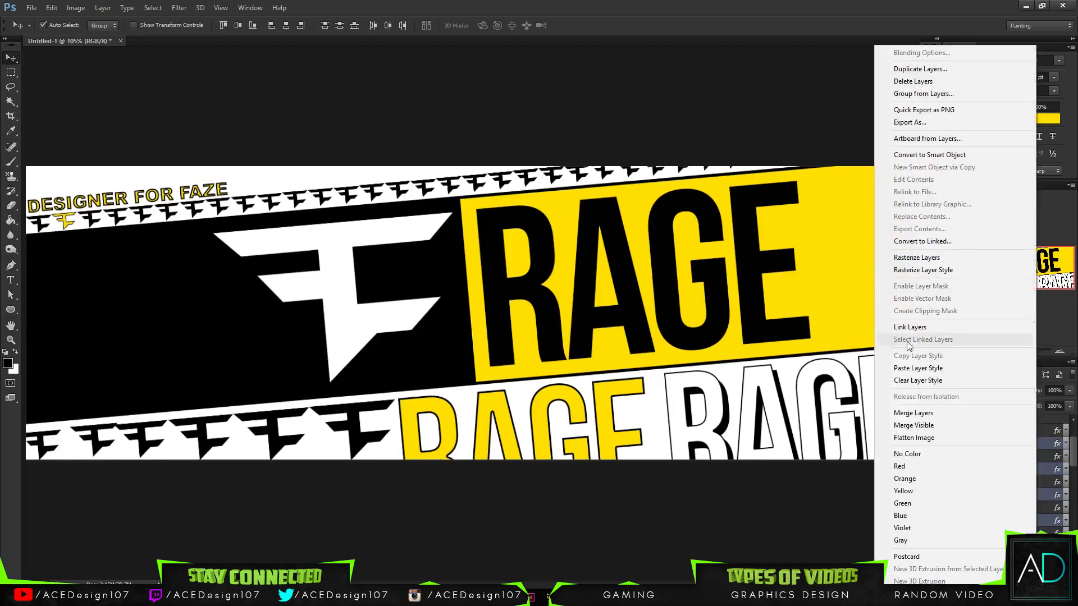
pyautogui.click(918, 369)
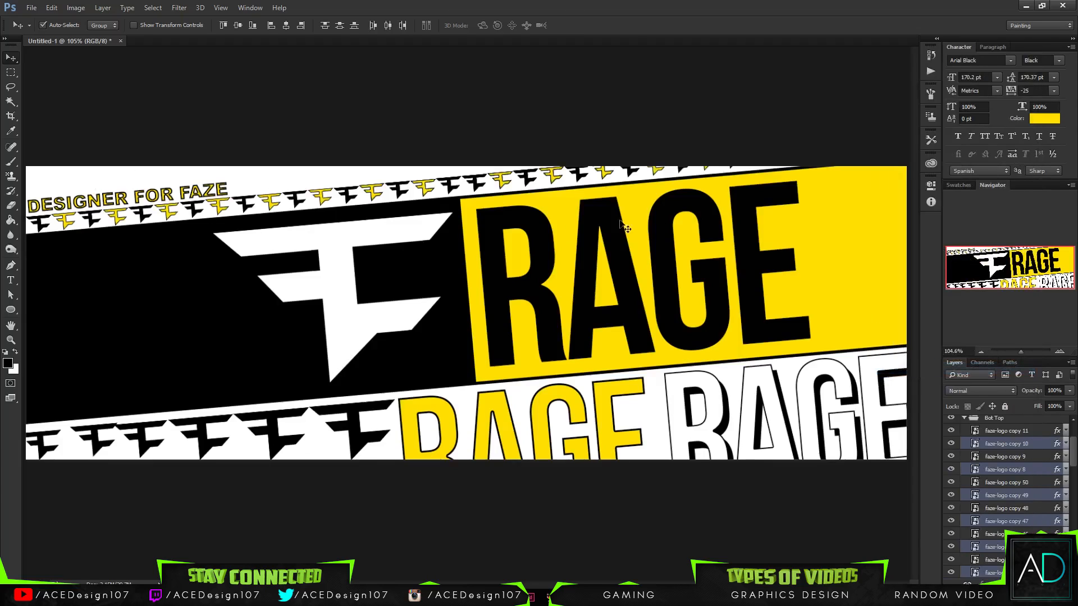
# - Check the alternating yellow and black logo row across the whole banner, and collapse the Bot Top group
pyautogui.hotkey('ctrl', '-')
pyautogui.hotkey('ctrl', '-')
pyautogui.hotkey('ctrl', '-')
pyautogui.hotkey('ctrl', '-')
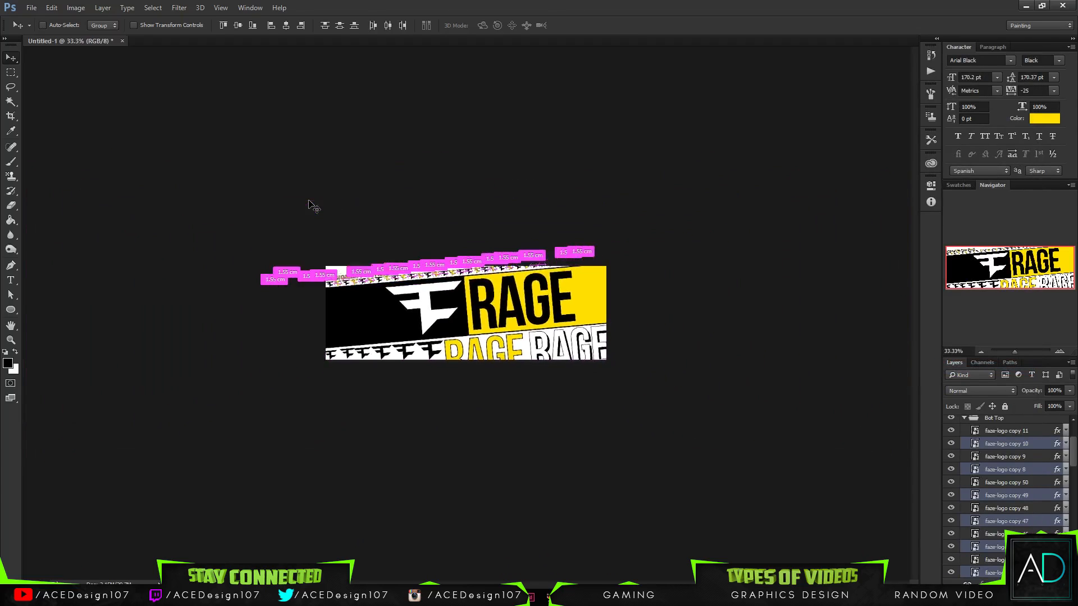
pyautogui.hotkey('ctrl', '+')
pyautogui.hotkey('ctrl', '+')
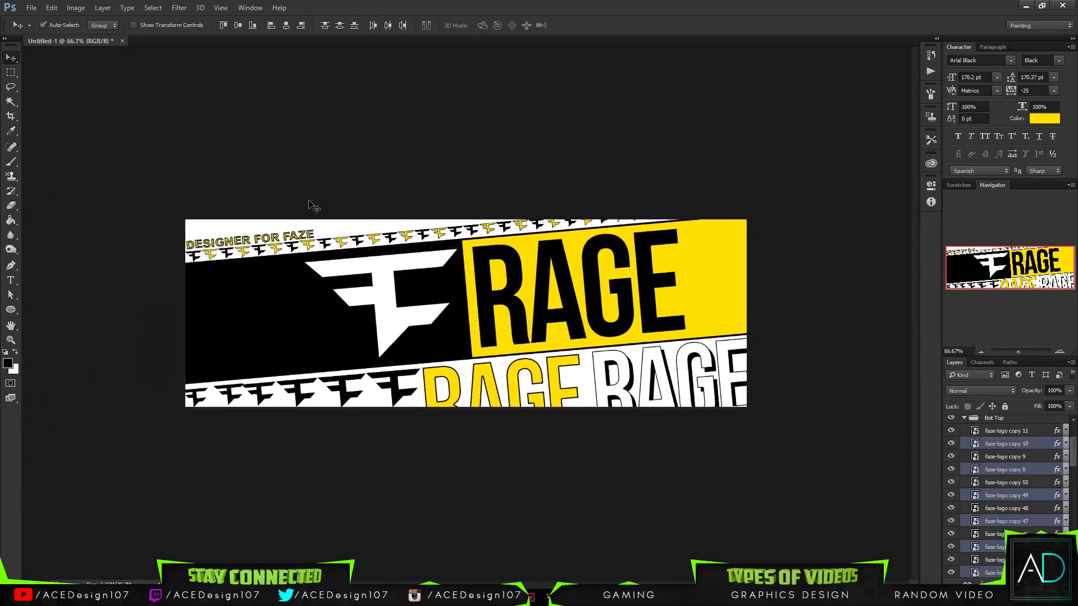
pyautogui.scroll(1, 973, 470)
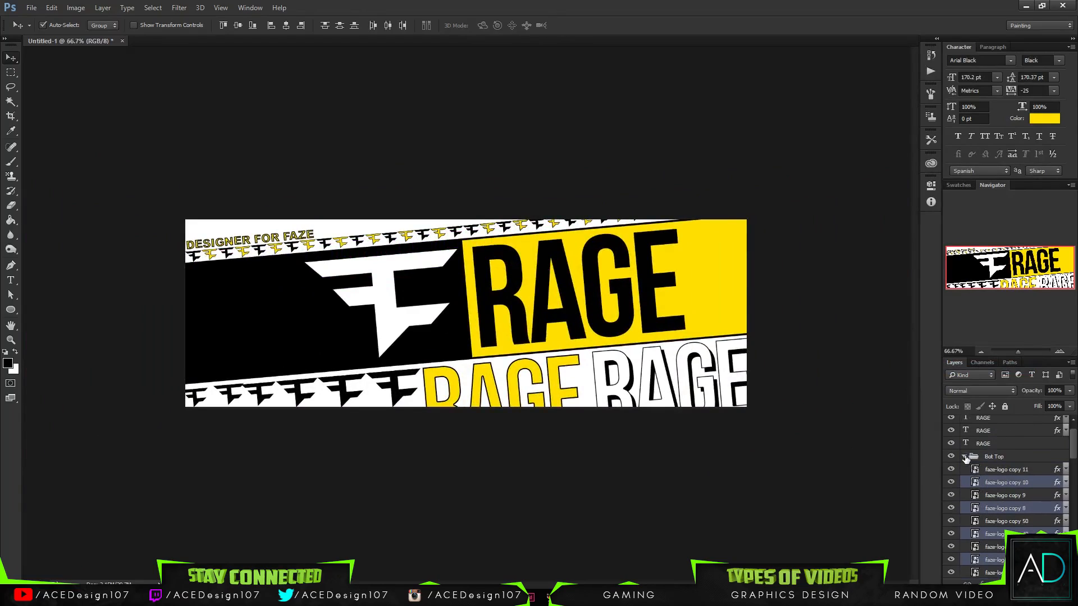
pyautogui.click(965, 457)
# - Turn off the Stroke in the layer style of the DESIGNER FOR FAZE text
pyautogui.click(1000, 427)
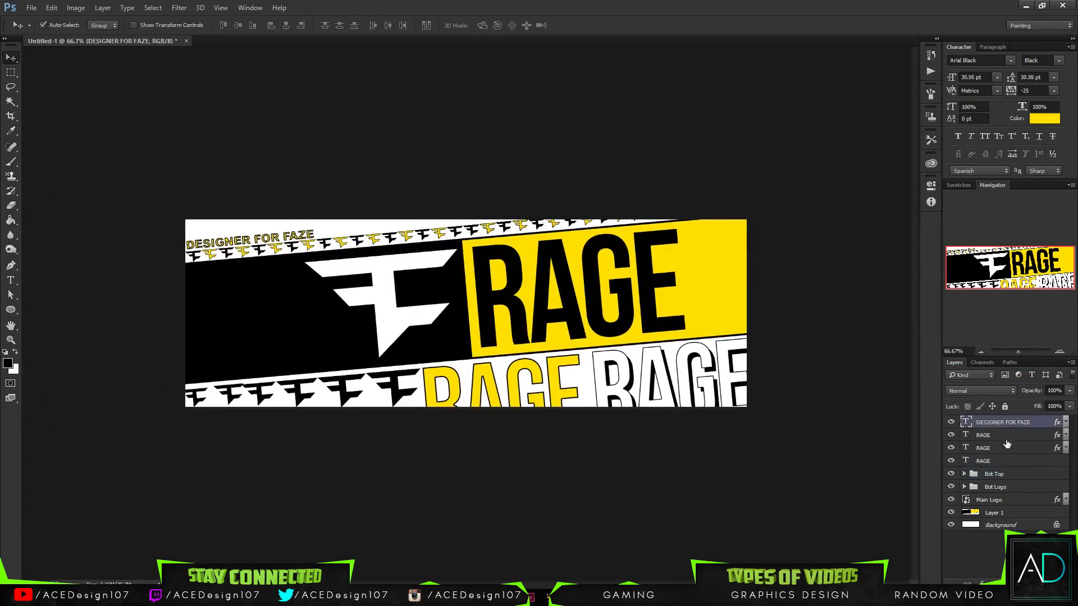
pyautogui.rightClick(1015, 425)
pyautogui.click(788, 107)
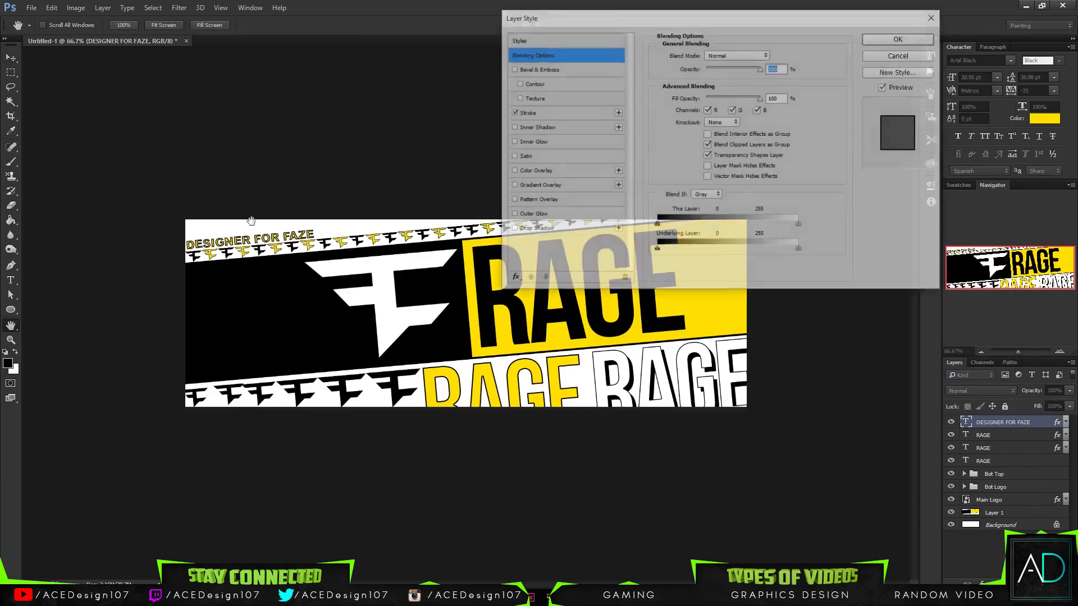
pyautogui.click(512, 113)
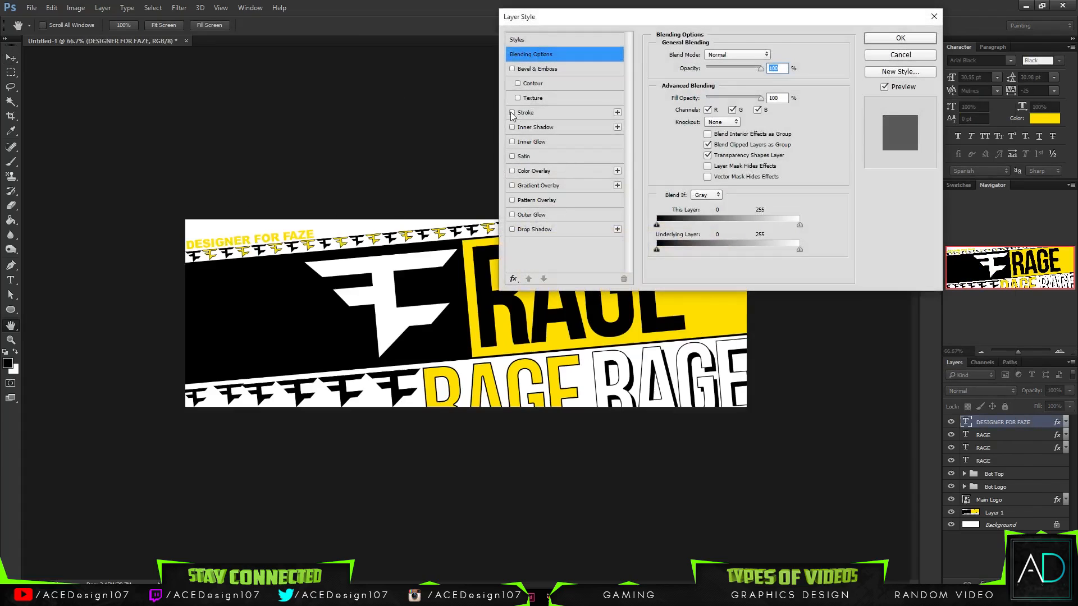
# - Try a black Drop Shadow with a distance of 1 px on the DESIGNER FOR FAZE text
pyautogui.click(532, 230)
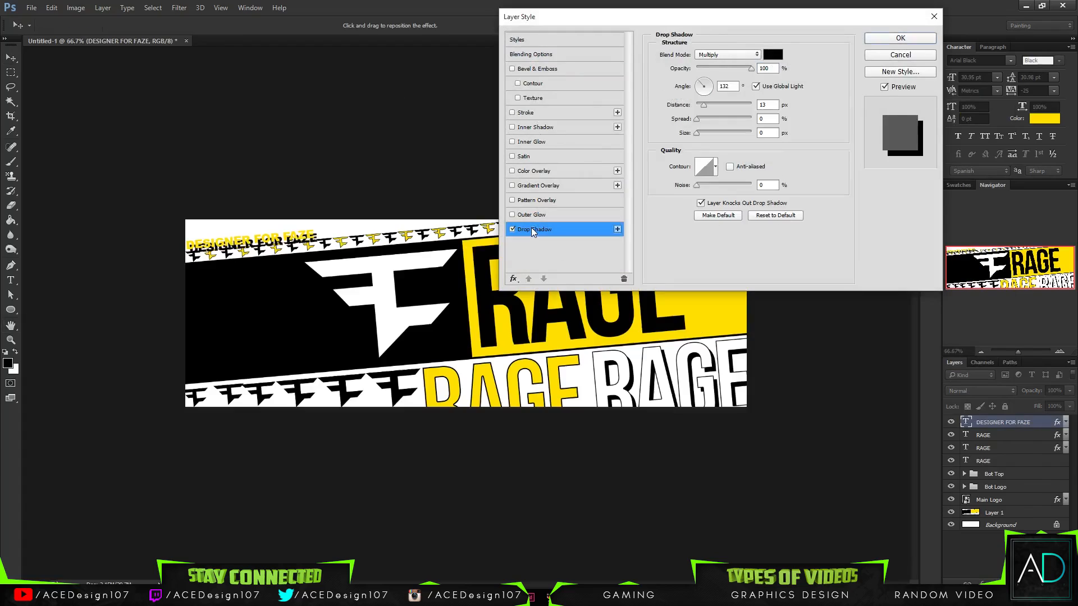
pyautogui.moveTo(704, 105); pyautogui.dragTo(696, 109)
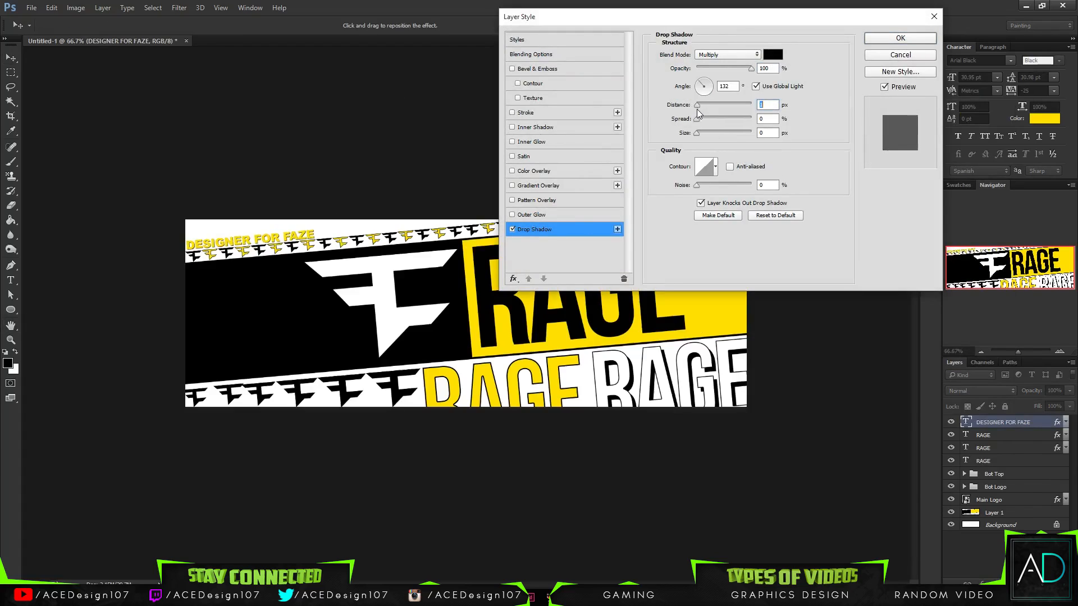
pyautogui.click(512, 230)
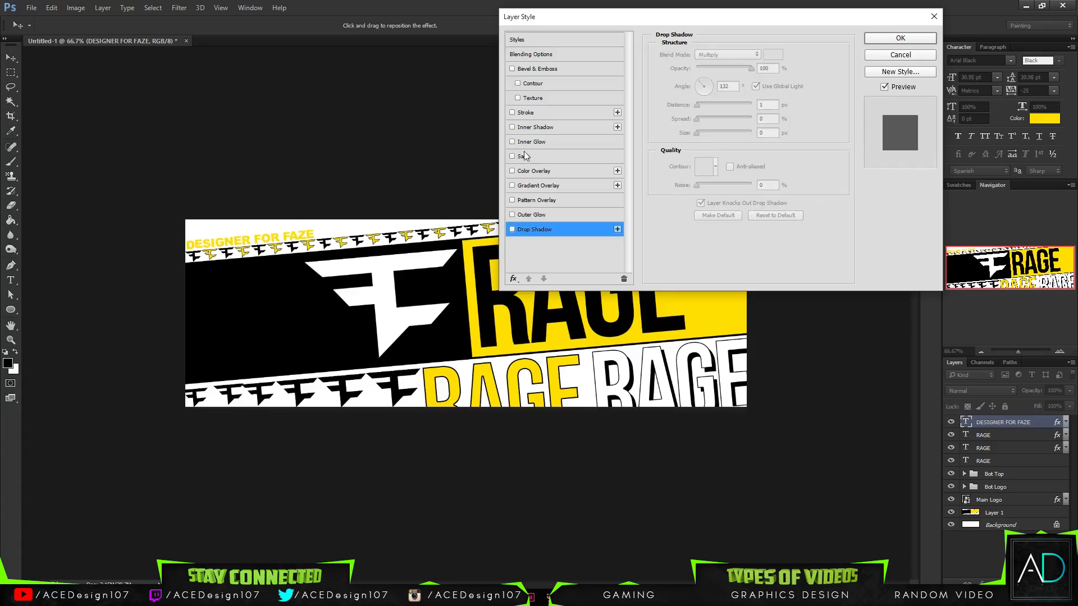
# - Add a grey Color Overlay with colour 9c9c9c to the DESIGNER FOR FAZE text
pyautogui.click(524, 171)
pyautogui.click(773, 55)
pyautogui.moveTo(632, 205); pyautogui.dragTo(496, 329)
pyautogui.moveTo(726, 205)
pyautogui.mouseDown()
pyautogui.moveTo(646, 208)
pyautogui.moveTo(568, 244)
pyautogui.moveTo(554, 213)
pyautogui.moveTo(602, 179)
pyautogui.moveTo(595, 194)
pyautogui.mouseUp()
pyautogui.click(857, 163)
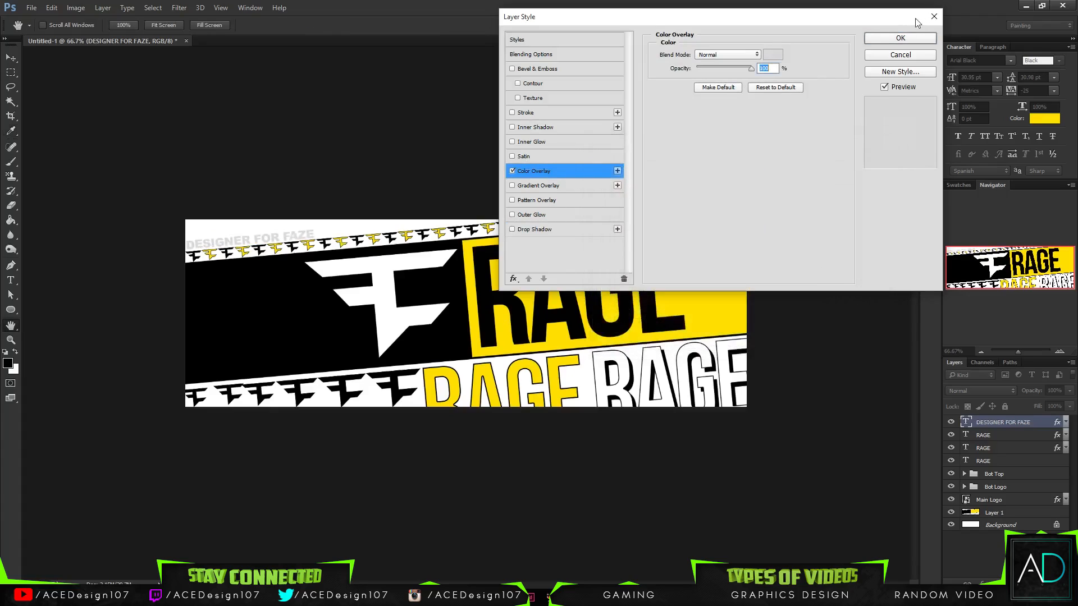
pyautogui.click(773, 54)
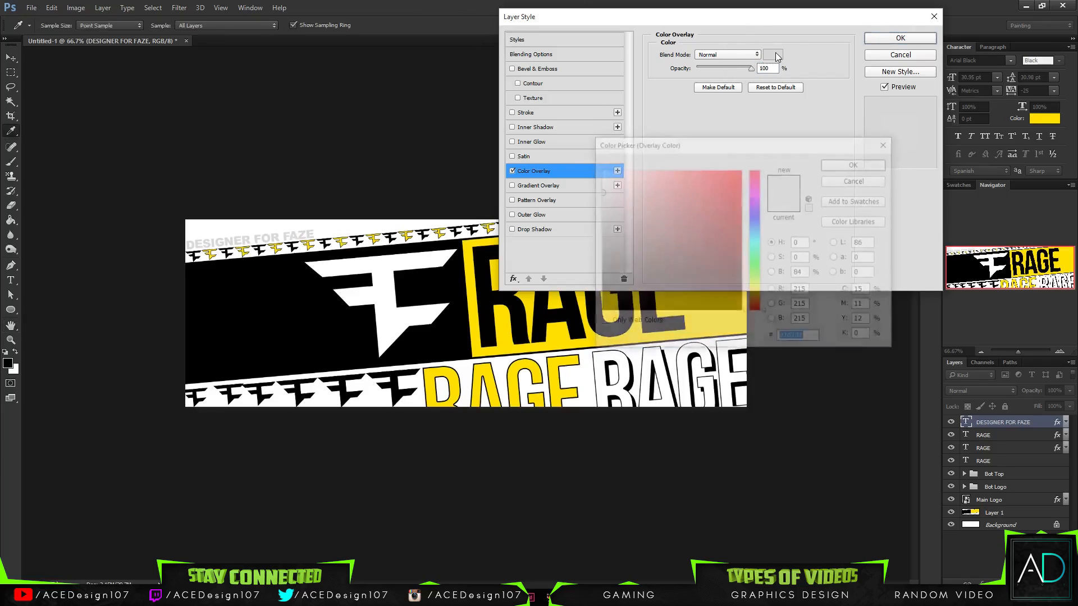
pyautogui.click(848, 164)
# - Try a 1 px inside Stroke in white and dark grey on the DESIGNER FOR FAZE text
pyautogui.click(512, 112)
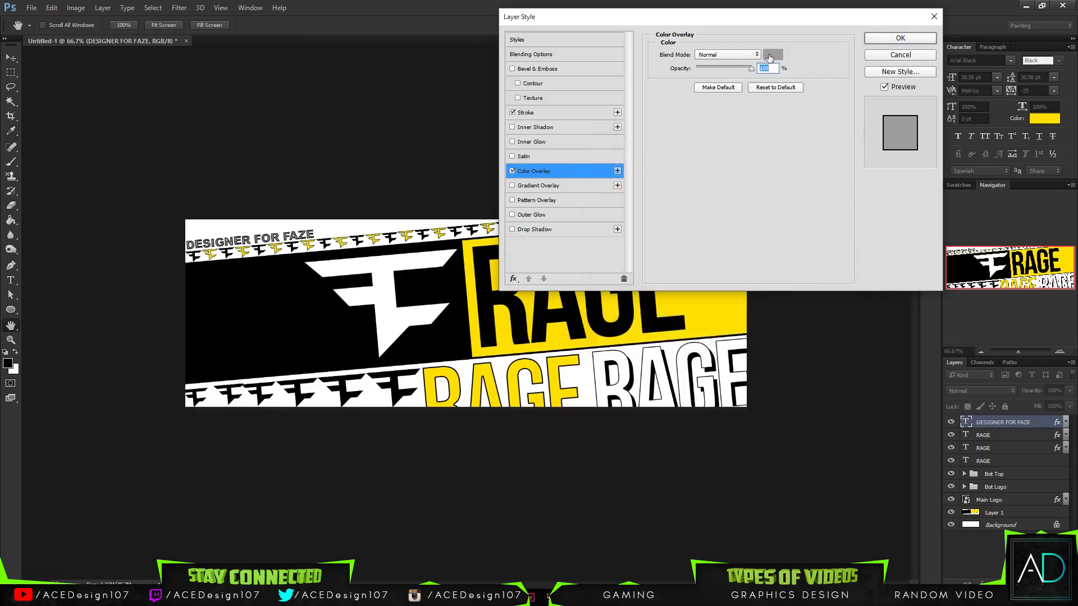
pyautogui.click(526, 112)
pyautogui.click(712, 141)
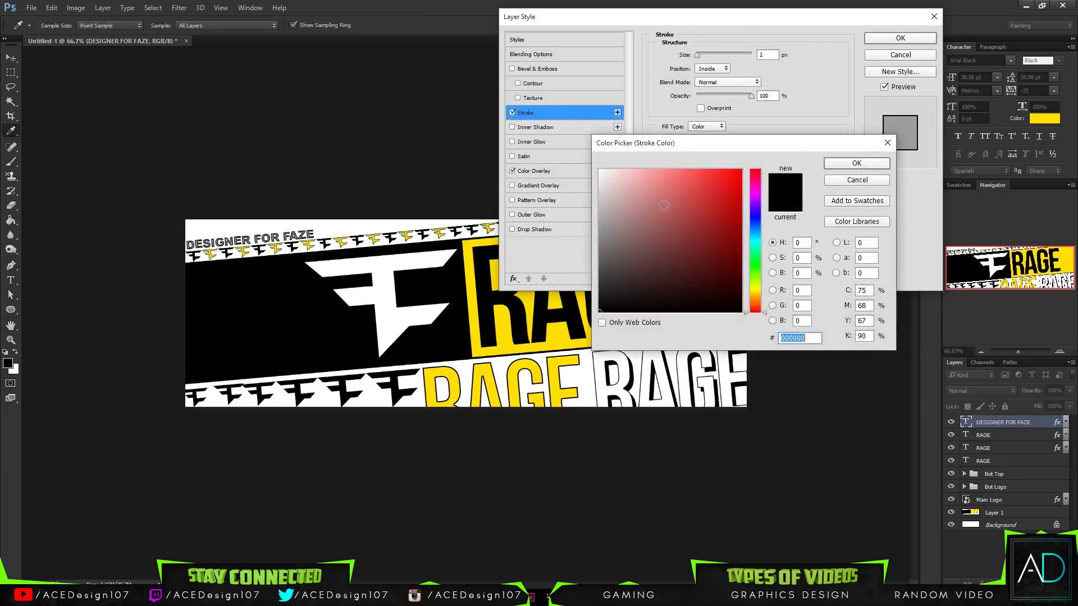
pyautogui.moveTo(665, 206); pyautogui.dragTo(271, 102)
pyautogui.click(836, 163)
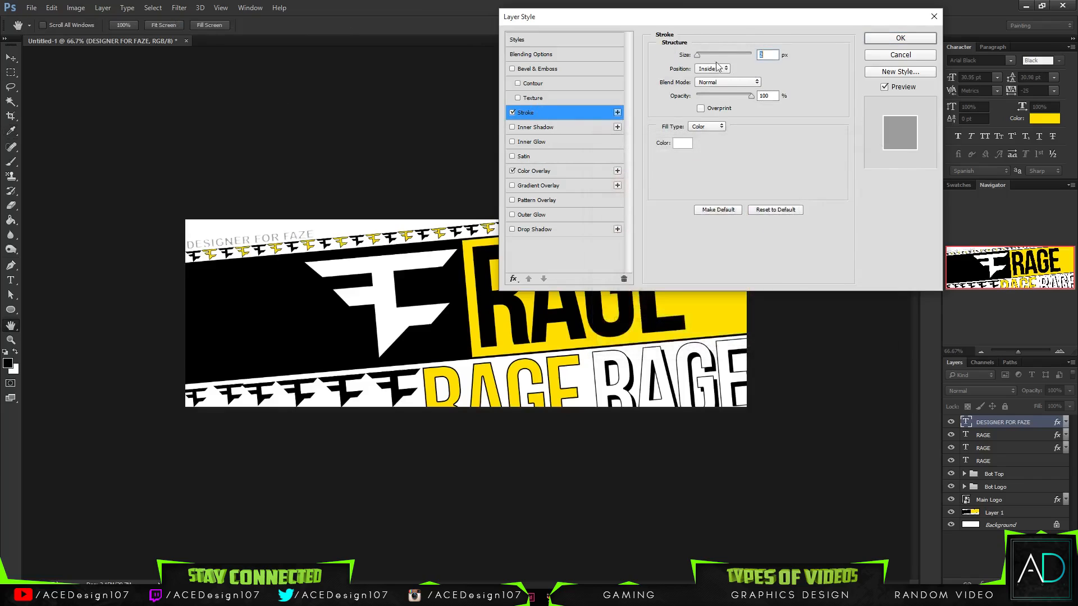
pyautogui.write('1')
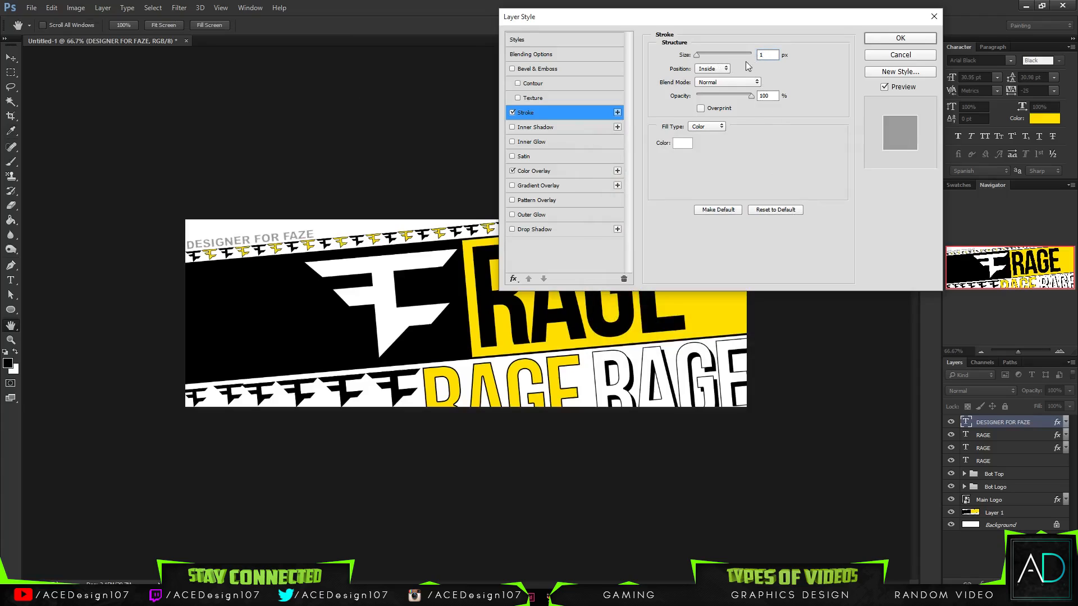
pyautogui.click(684, 143)
pyautogui.moveTo(654, 197)
pyautogui.mouseDown()
pyautogui.moveTo(466, 412)
pyautogui.moveTo(544, 318)
pyautogui.moveTo(539, 294)
pyautogui.moveTo(600, 291)
pyautogui.moveTo(661, 250)
pyautogui.mouseUp()
pyautogui.click(848, 180)
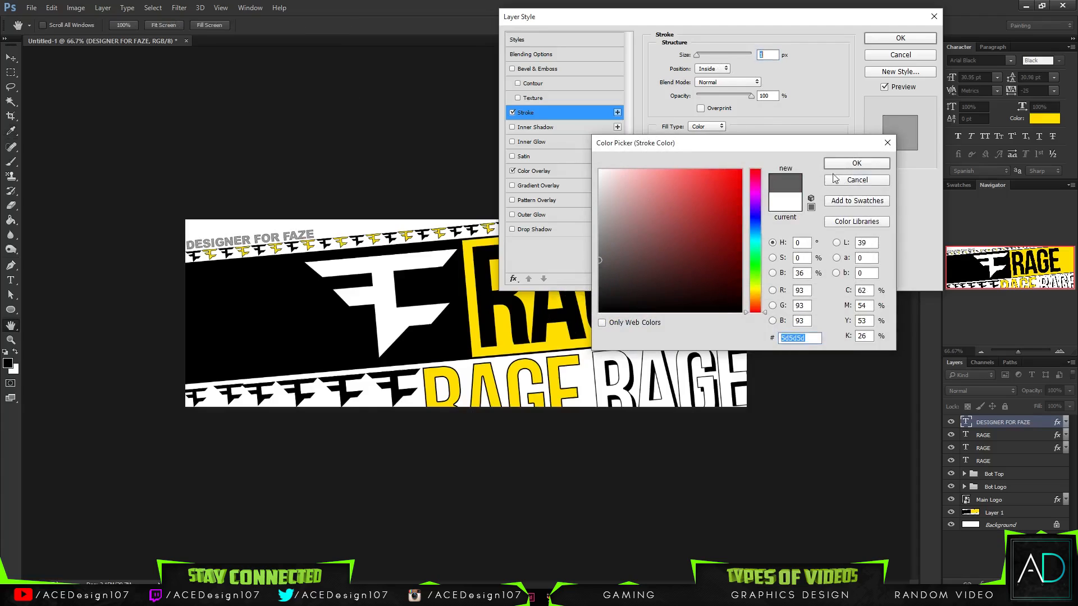
# - Disable the text's Stroke again and apply the layer style with only the grey overlay
pyautogui.click(513, 113)
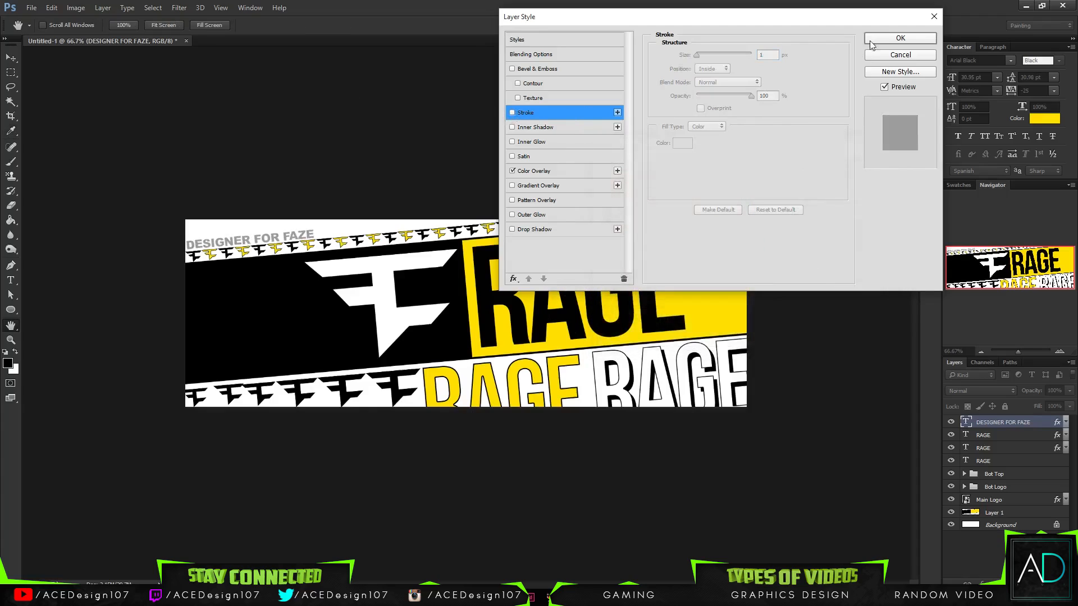
pyautogui.click(871, 42)
pyautogui.press('v')
pyautogui.scroll(2, 474, 77)
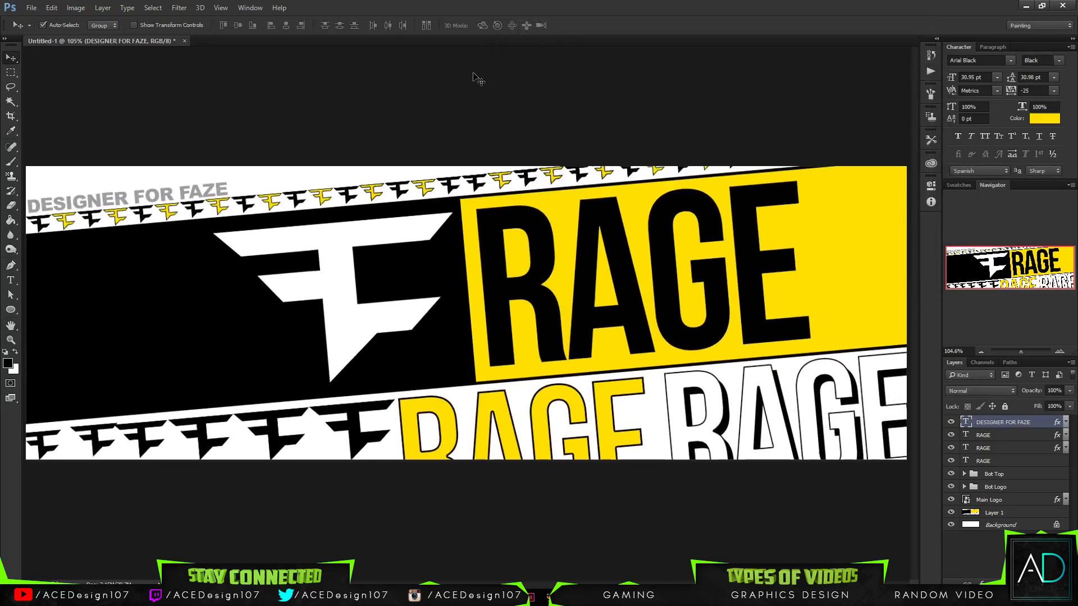
# - Change the font of the DESIGNER FOR FAZE text to Bebas Neue Regular
pyautogui.press('t')
pyautogui.click(123, 25)
pyautogui.write('beb')
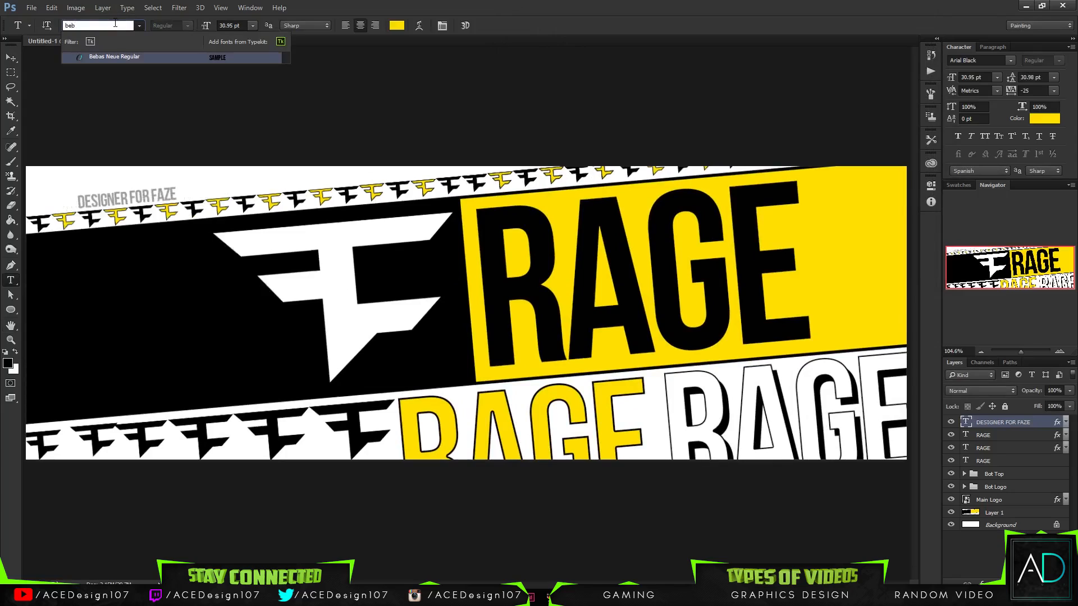
pyautogui.press('Return')
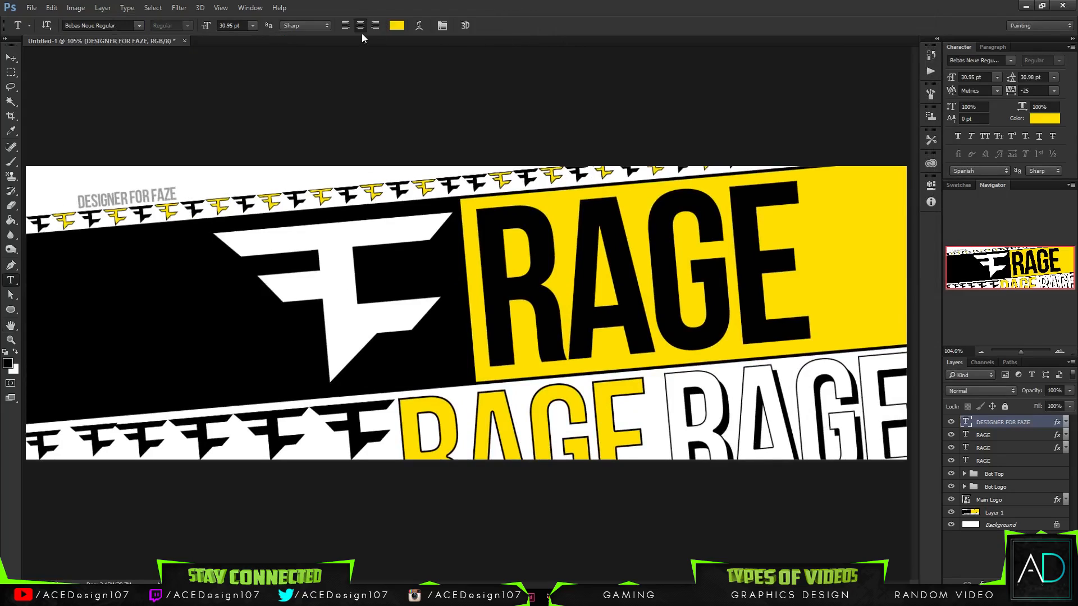
# - Show the rulers and move the DESIGNER FOR FAZE text to the banner's left edge
pyautogui.click(11, 58)
pyautogui.hotkey('ctrl', 'r')
pyautogui.hotkey('ctrl', 't')
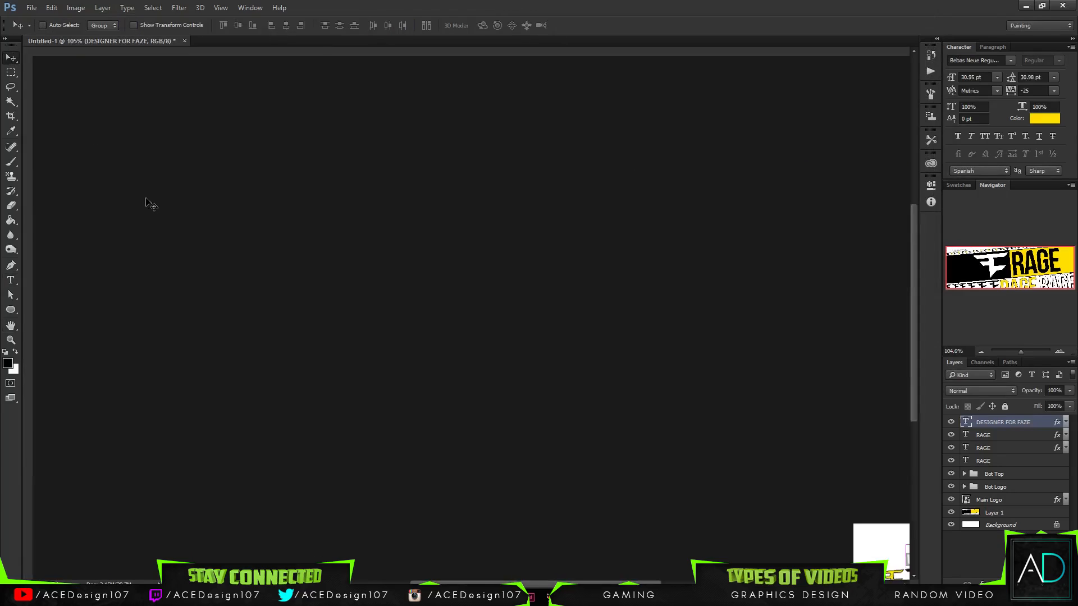
pyautogui.moveTo(149, 208); pyautogui.dragTo(97, 209)
pyautogui.press('Return')
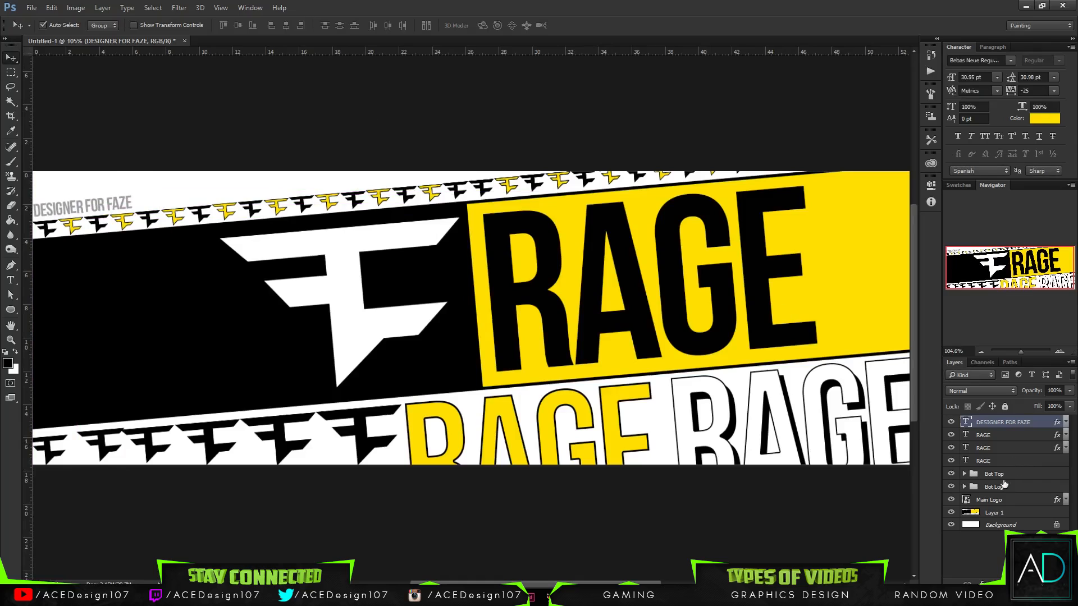
# - Group all layers from DESIGNER FOR FAZE down to Layer 1 and name the group Header
pyautogui.keyDown('shift'); pyautogui.click(1005, 515); pyautogui.keyUp('shift')
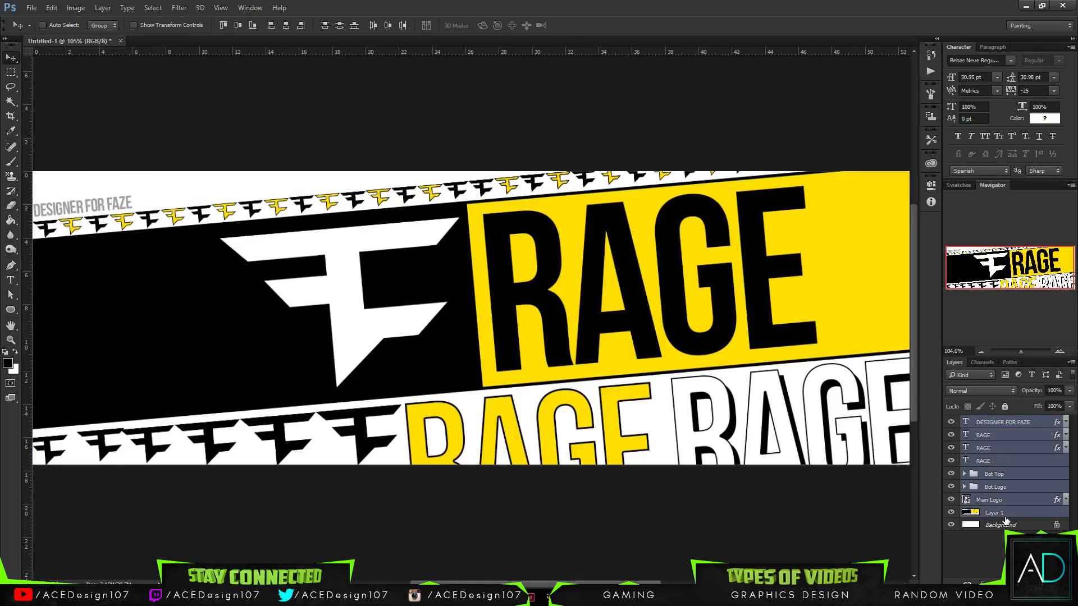
pyautogui.hotkey('ctrl', 'g')
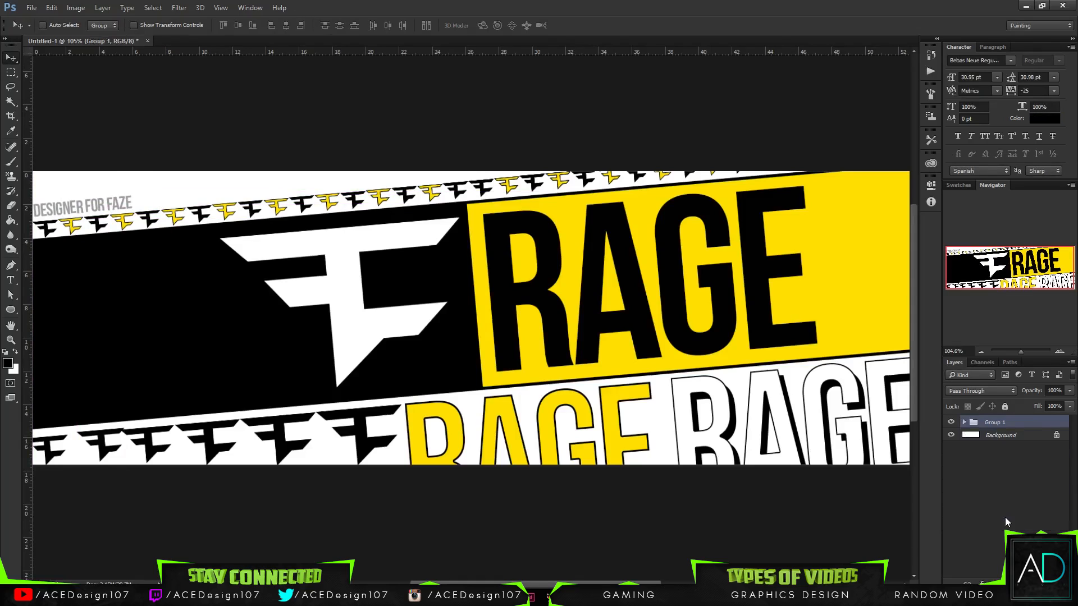
pyautogui.hotkey('ctrl', '1')
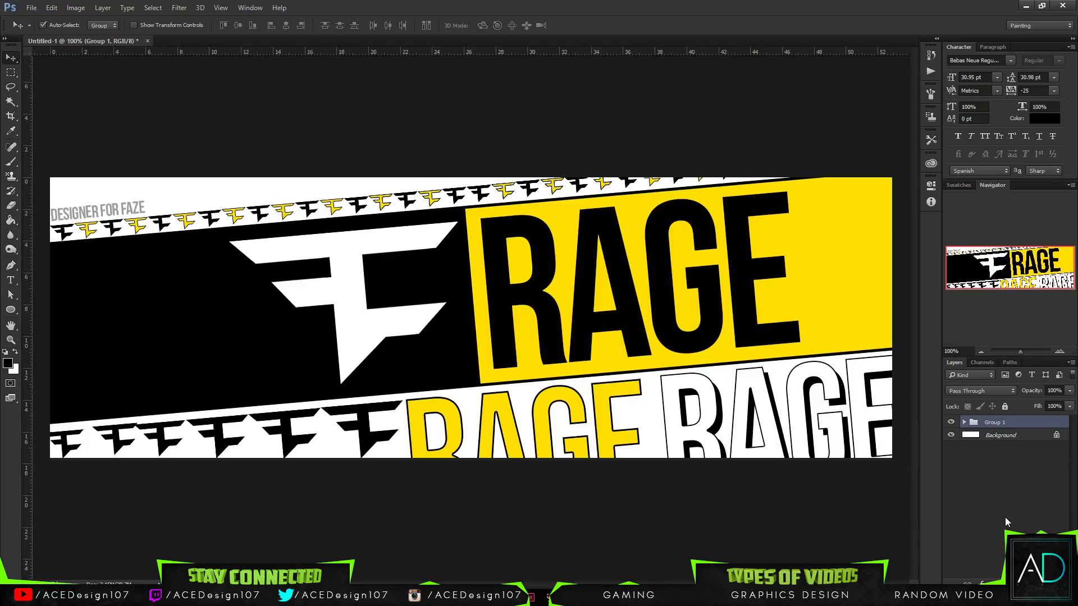
pyautogui.click(179, 8)
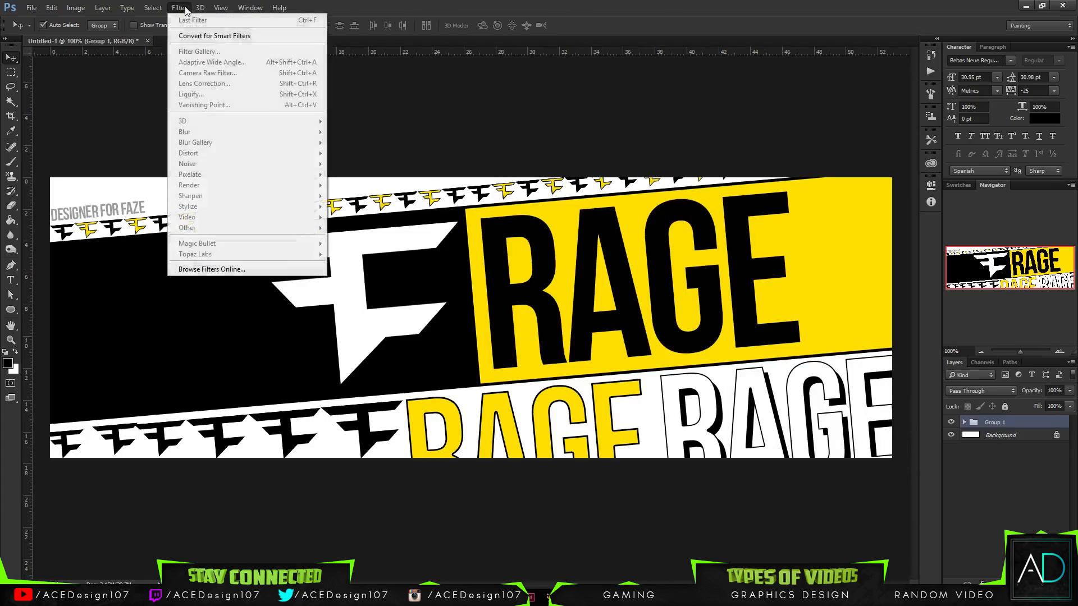
pyautogui.moveTo(221, 8)
pyautogui.click(1017, 426)
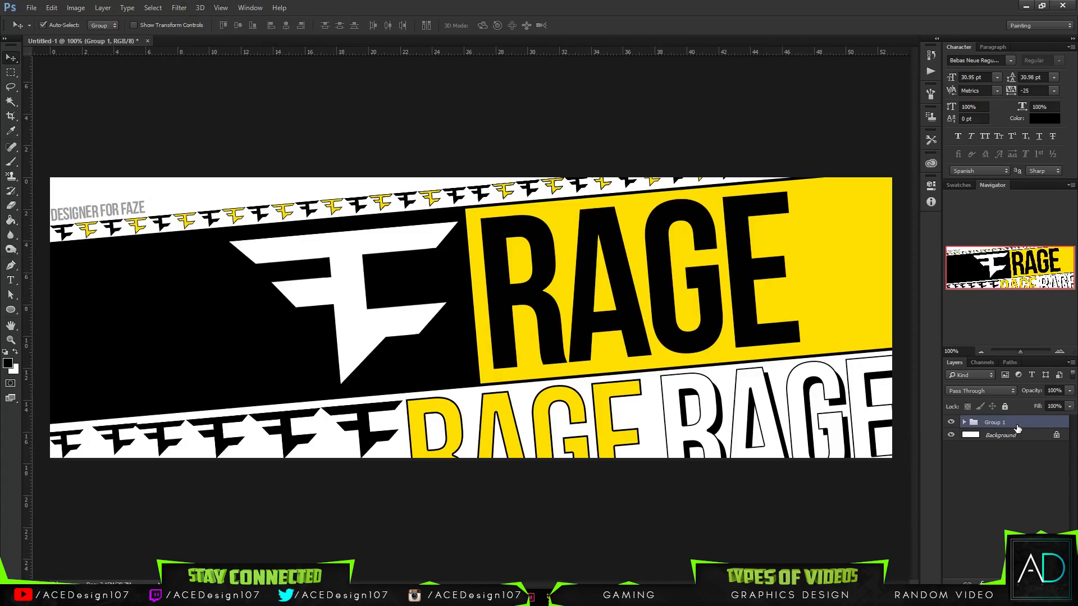
pyautogui.doubleClick(992, 423)
pyautogui.write('Header')
pyautogui.press('Return')
# - Duplicate the Header group, merge the copy into a single layer and hide the original group
pyautogui.hotkey('ctrl', 'j')
pyautogui.hotkey('ctrl', 'e')
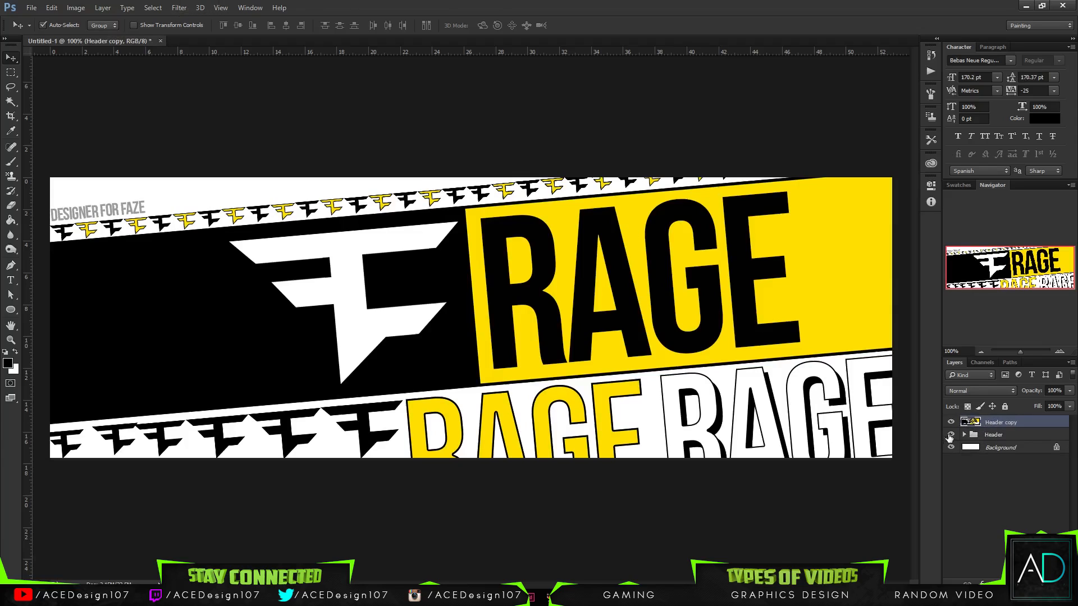
pyautogui.click(950, 436)
# - Open the Filter Gallery on the merged Header copy and preview the Bas Relief sketch filter
pyautogui.click(179, 7)
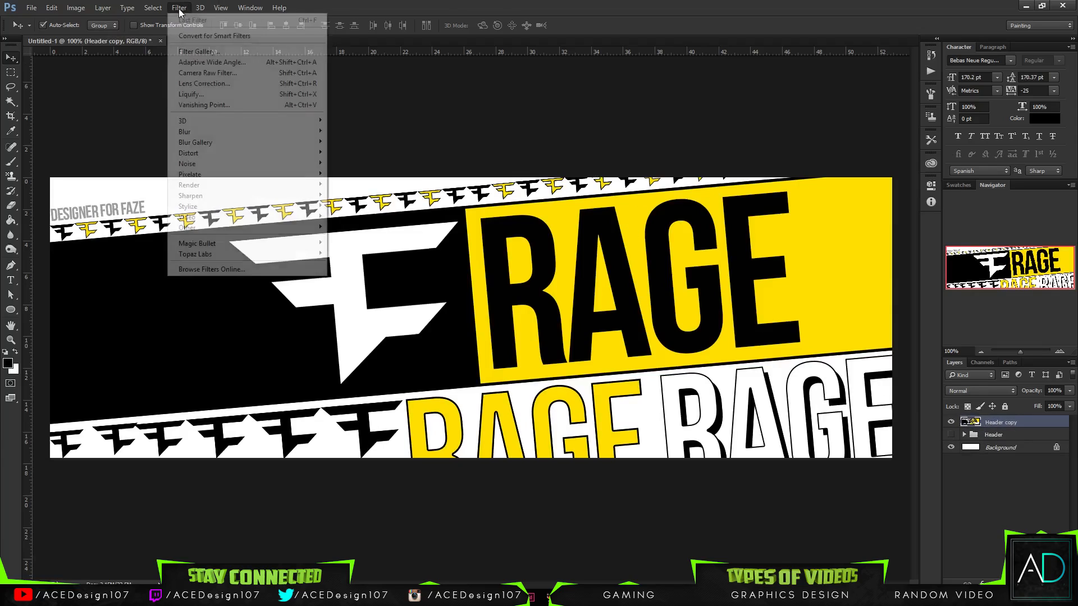
pyautogui.click(206, 52)
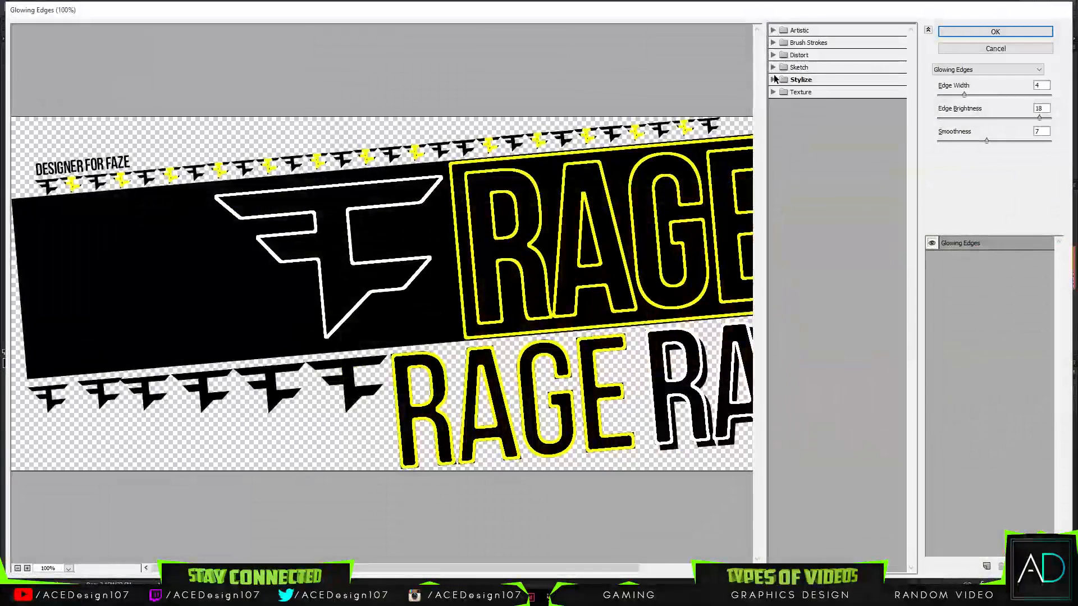
pyautogui.click(773, 68)
pyautogui.click(776, 104)
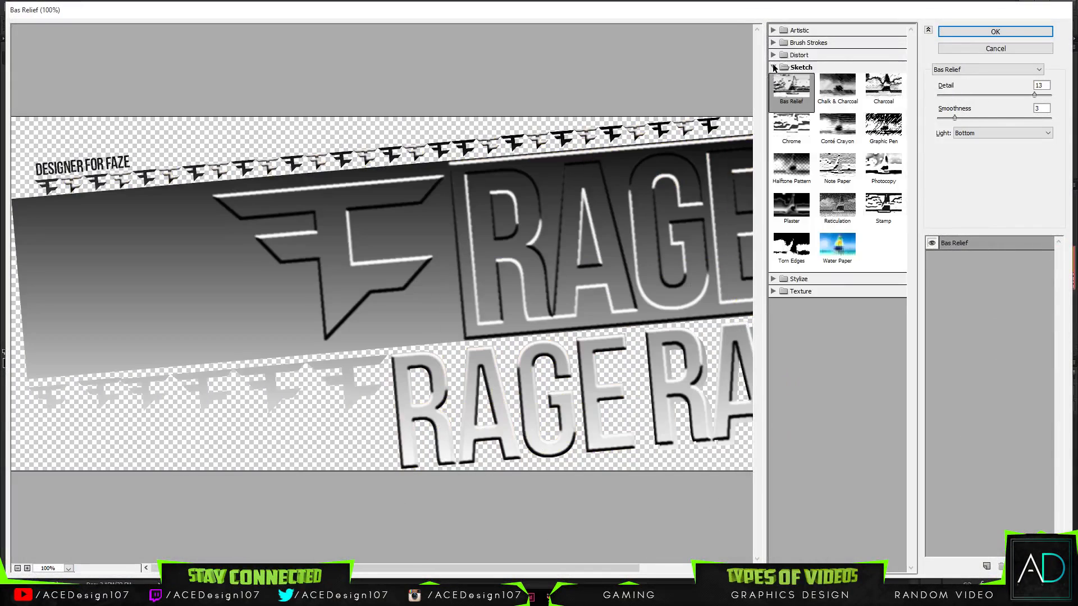
# - Try the Craquelure, Stained Glass, Patchwork with square size 10, and Texturizer texture filters on the Header copy
pyautogui.click(774, 67)
pyautogui.click(774, 93)
pyautogui.click(790, 110)
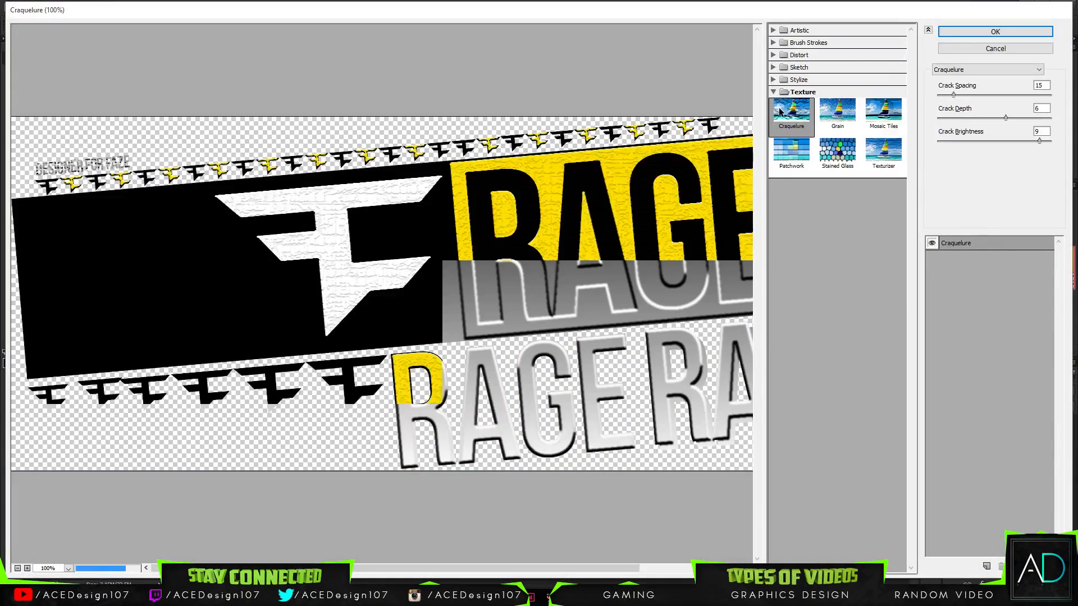
pyautogui.click(790, 149)
pyautogui.click(835, 157)
pyautogui.click(792, 151)
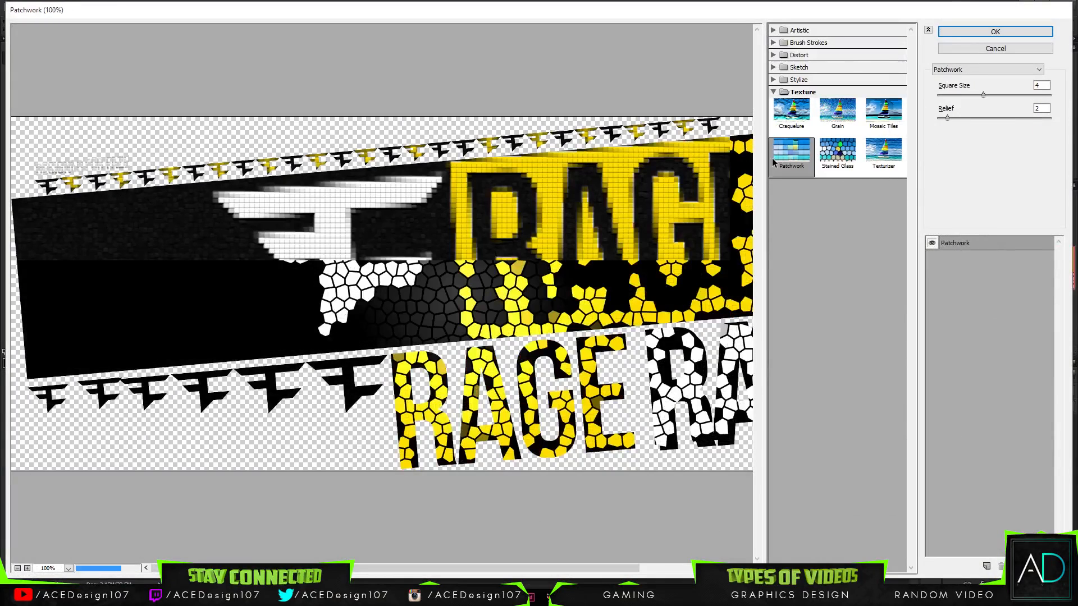
pyautogui.moveTo(962, 97); pyautogui.dragTo(1051, 95)
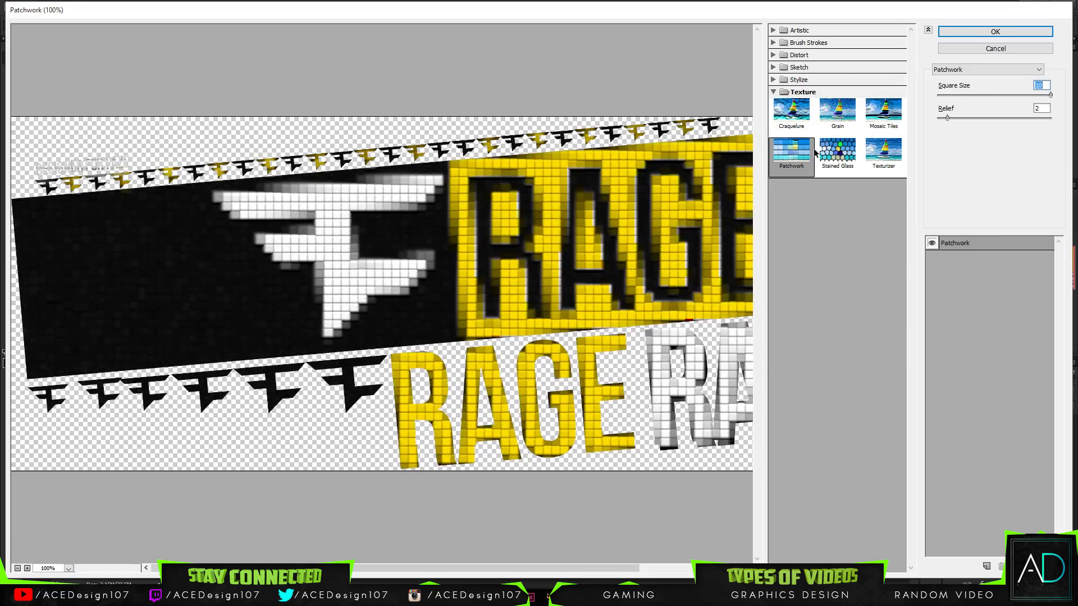
pyautogui.click(883, 151)
pyautogui.click(774, 92)
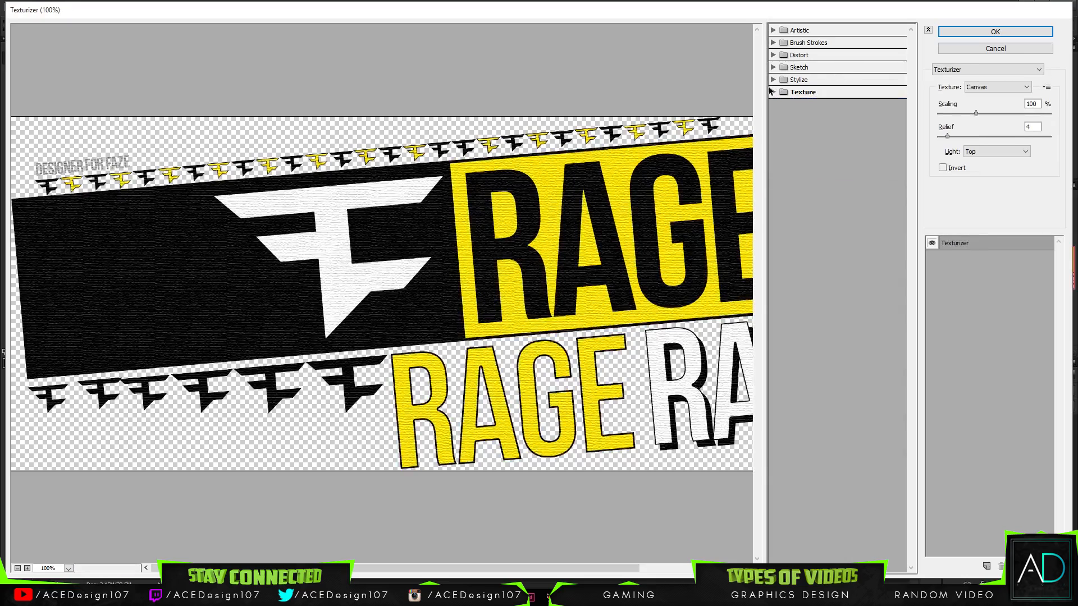
# - Try the Angled Strokes, Crosshatch, Sprayed Strokes and Sumi-e brush stroke filters on the Header copy and cancel the Filter Gallery
pyautogui.click(773, 55)
pyautogui.click(773, 55)
pyautogui.click(773, 43)
pyautogui.click(774, 30)
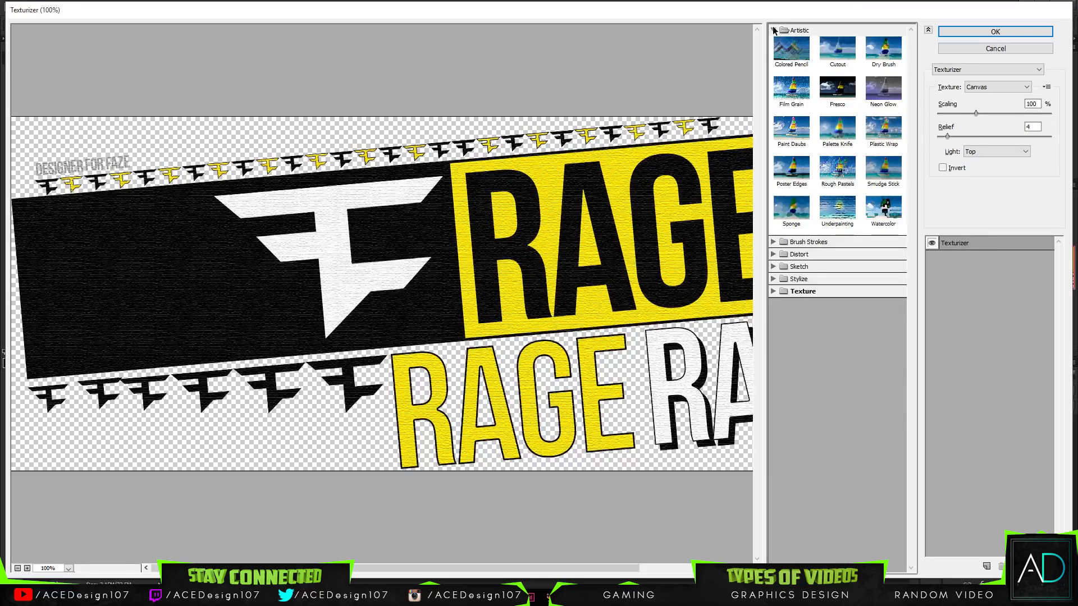
pyautogui.click(774, 30)
pyautogui.click(807, 55)
pyautogui.click(837, 61)
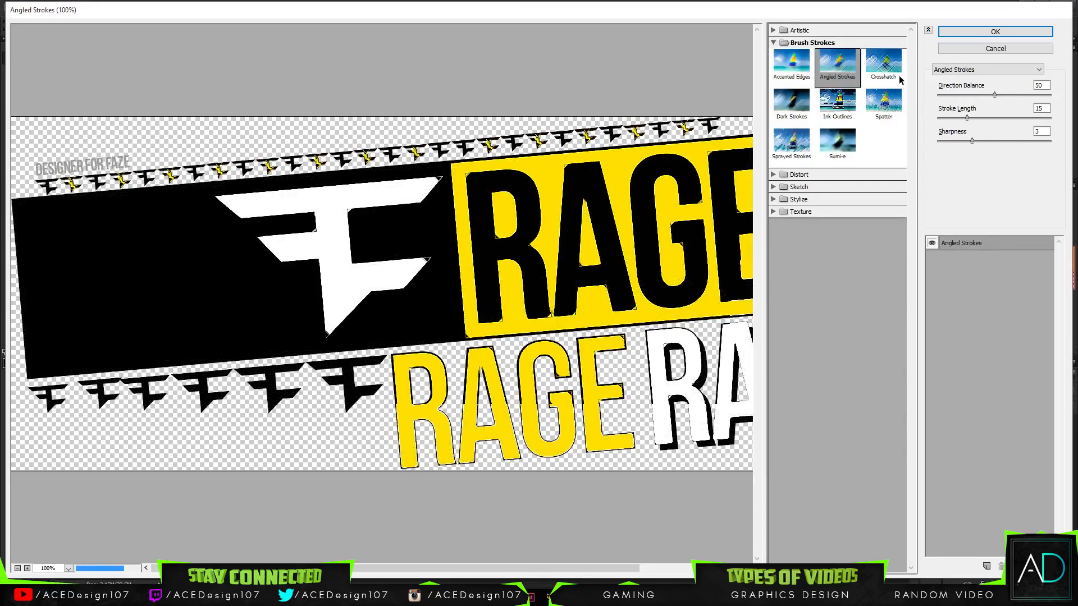
pyautogui.click(883, 61)
pyautogui.click(791, 142)
pyautogui.click(833, 151)
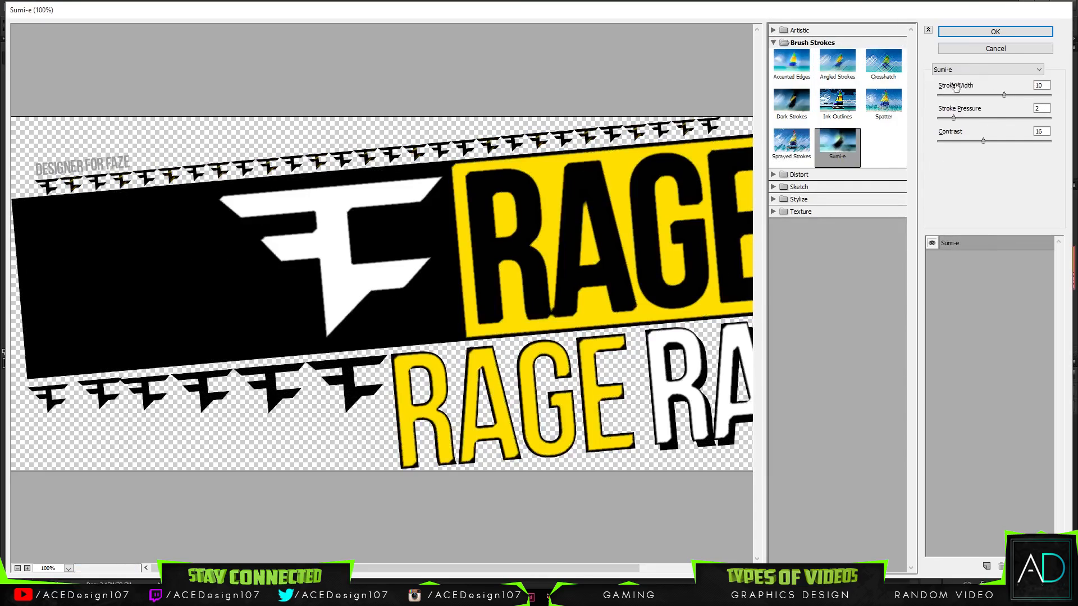
pyautogui.click(989, 49)
# - Apply the Color Halftone pixelate filter to the merged Header copy with screen angles 108, 162, 90 and 45
pyautogui.click(177, 7)
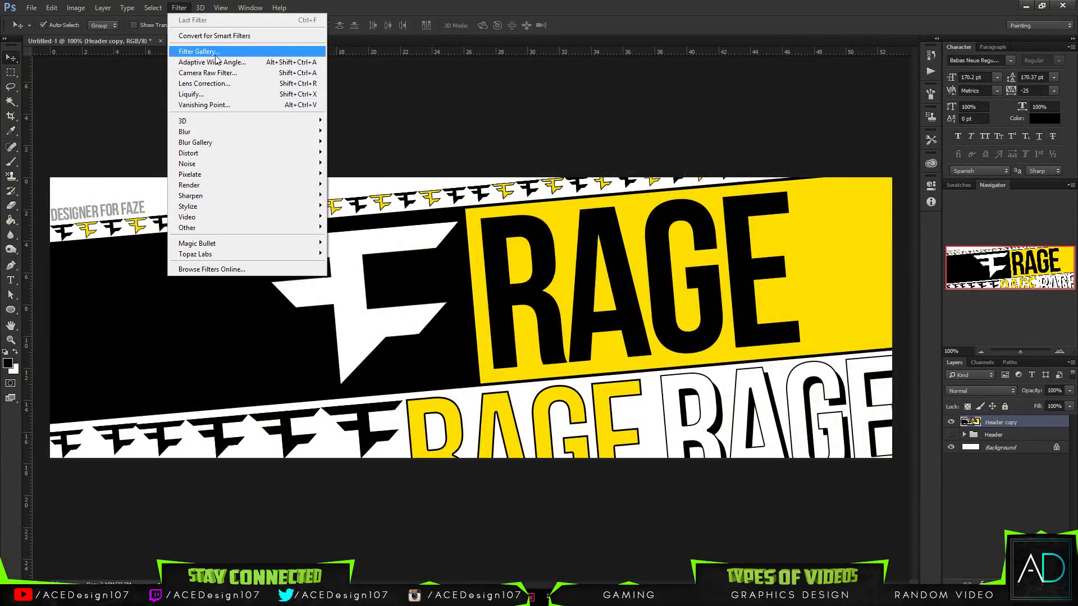
pyautogui.moveTo(203, 132)
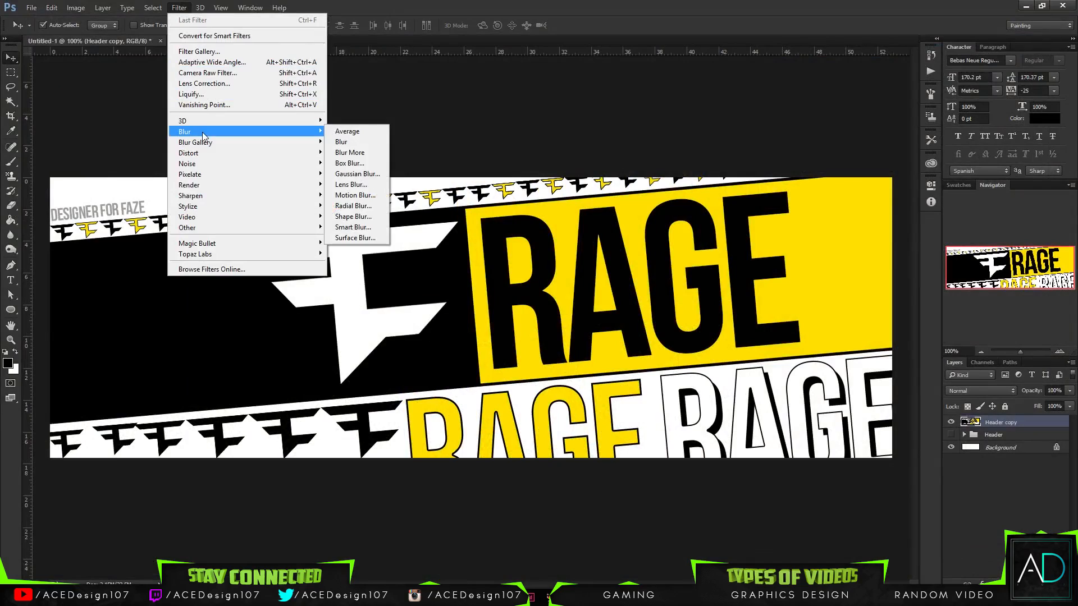
pyautogui.moveTo(189, 186)
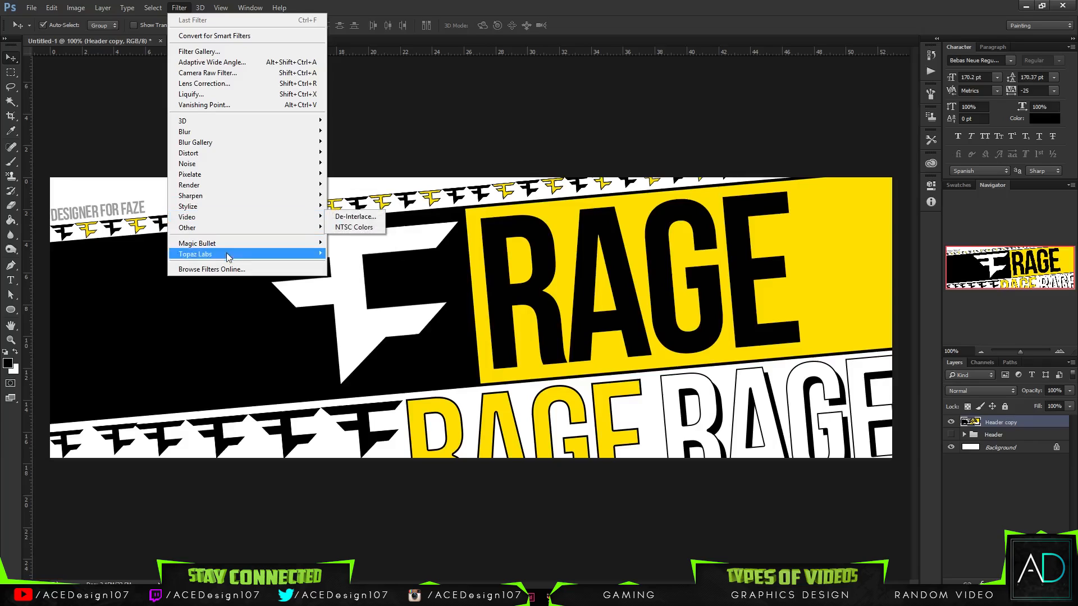
pyautogui.moveTo(212, 230)
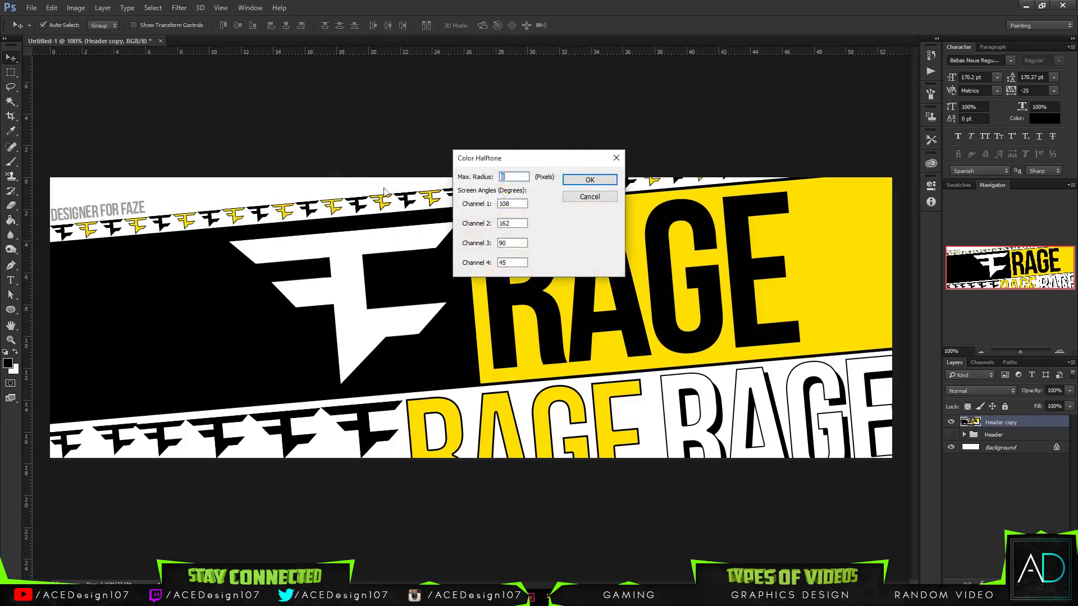
pyautogui.click(568, 180)
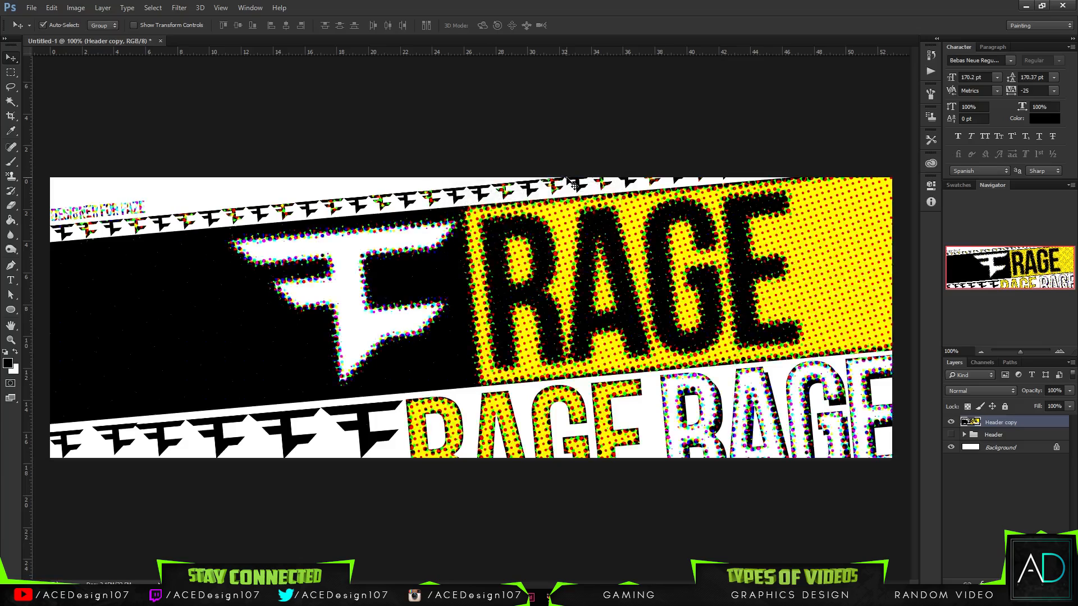
# - Show the original Header group and, after trying Overlay, set the halftoned Header copy's blending mode to Soft Light
pyautogui.click(1071, 392)
pyautogui.click(1043, 402)
pyautogui.hotkey('ctrl', 'z')
pyautogui.click(965, 390)
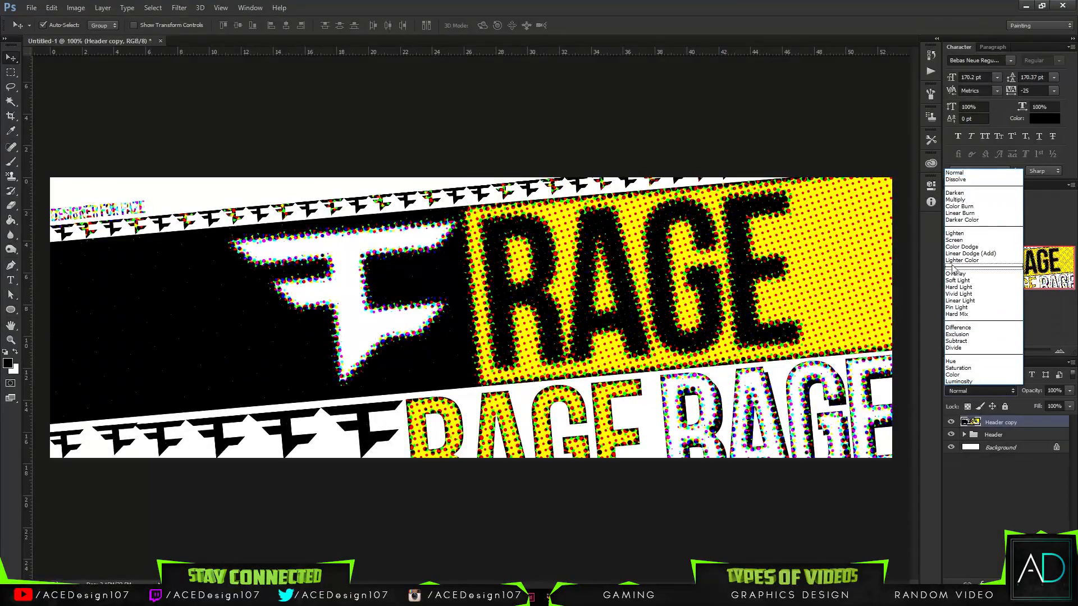
pyautogui.click(960, 274)
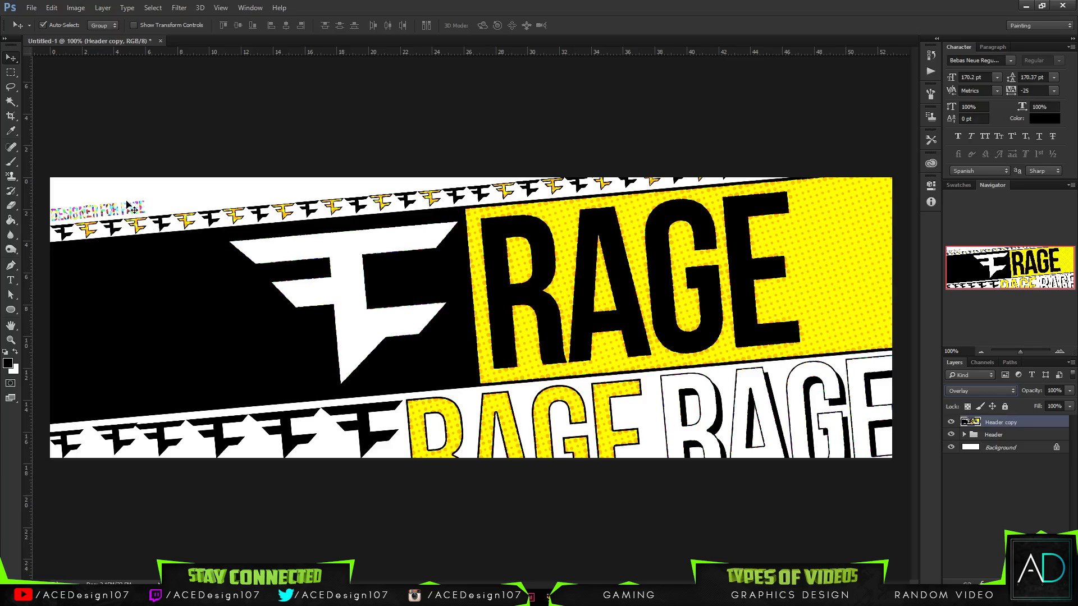
pyautogui.hotkey('shift', 'alt', 'n')
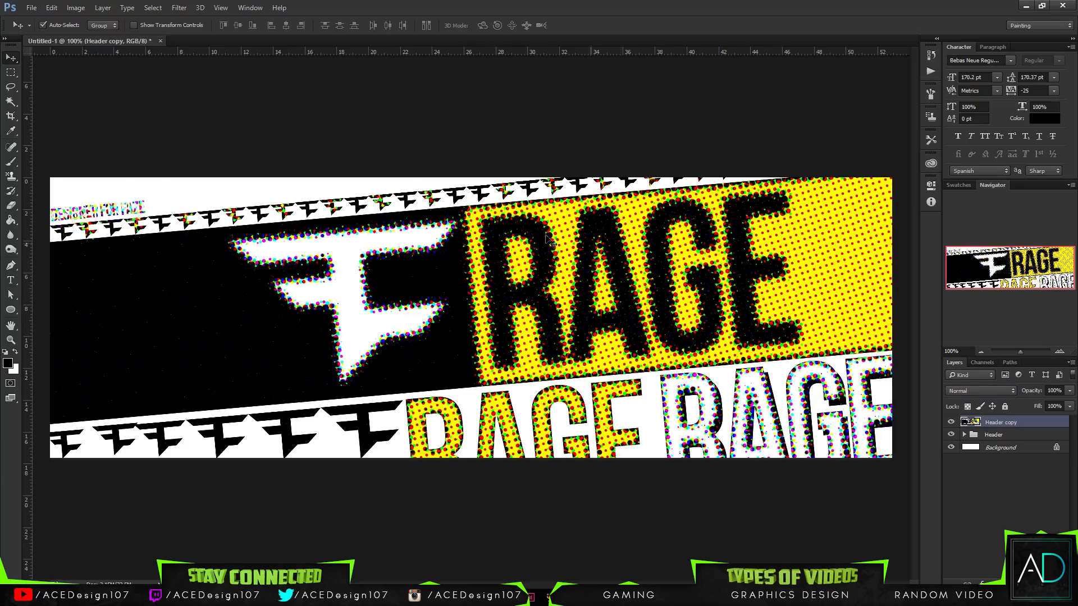
pyautogui.click(970, 392)
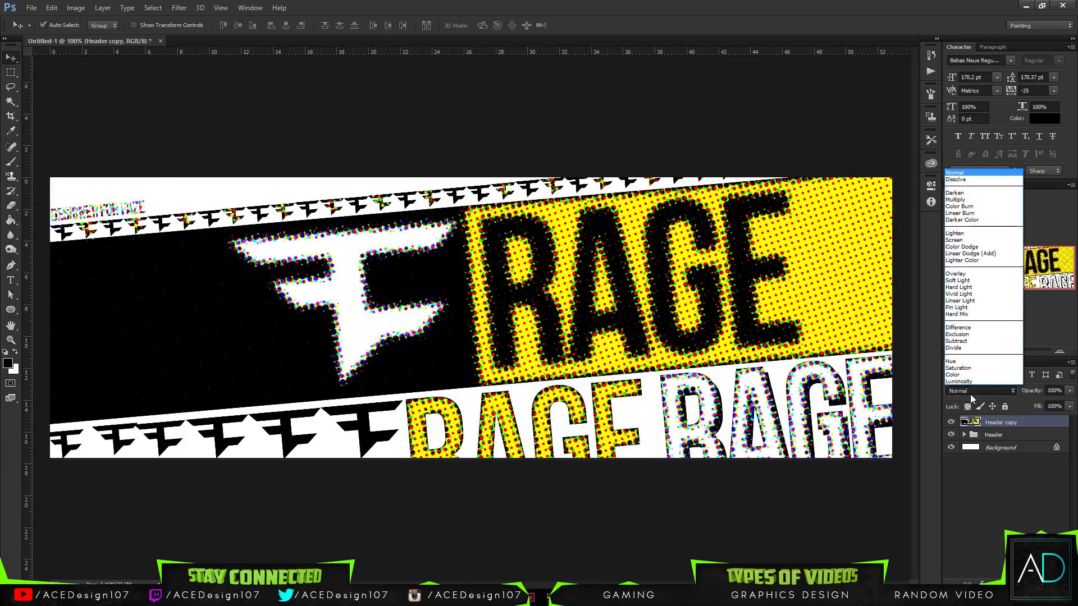
pyautogui.click(968, 285)
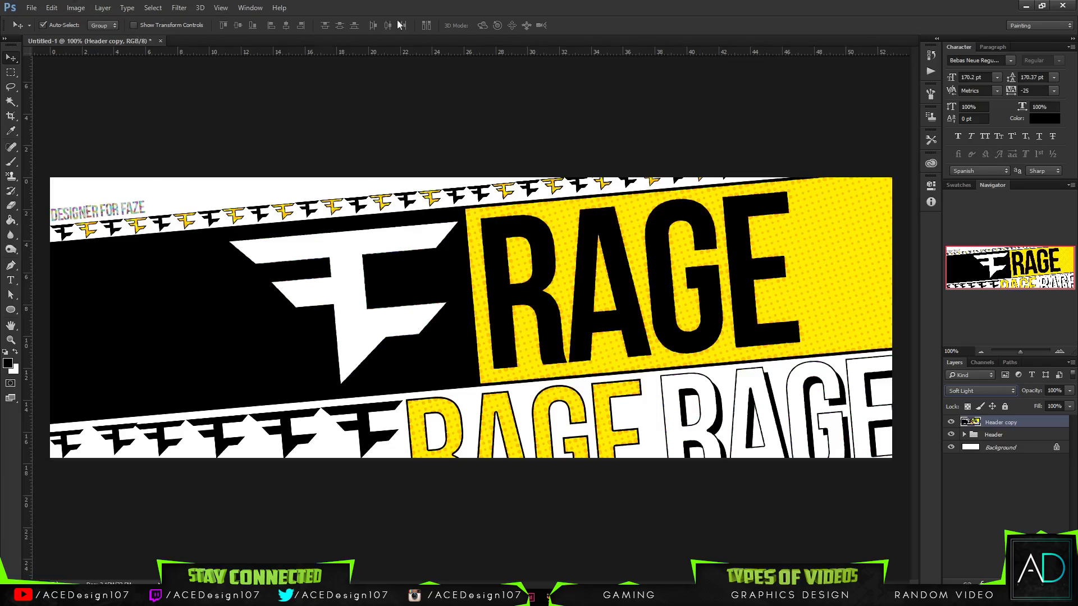
# - Add a new layer above the Header copy and choose a 675 px splatter brush for the Brush tool
pyautogui.hotkey('ctrl', 'shift', 'alt', 'n')
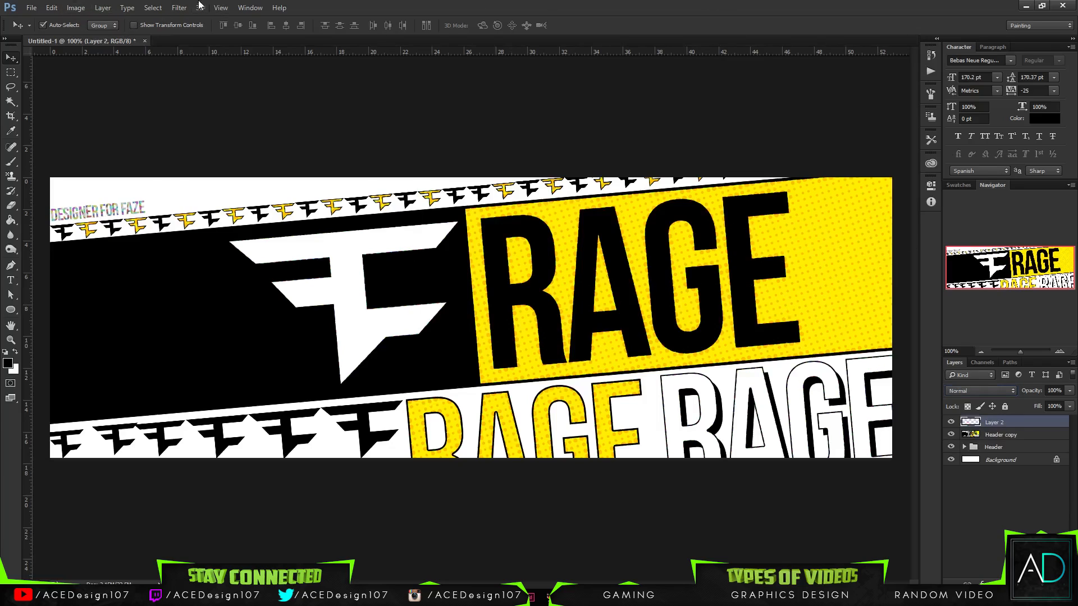
pyautogui.press('b')
pyautogui.click(58, 27)
pyautogui.moveTo(140, 139); pyautogui.dragTo(132, 209)
pyautogui.click(139, 198)
pyautogui.scroll(5, 72, 171)
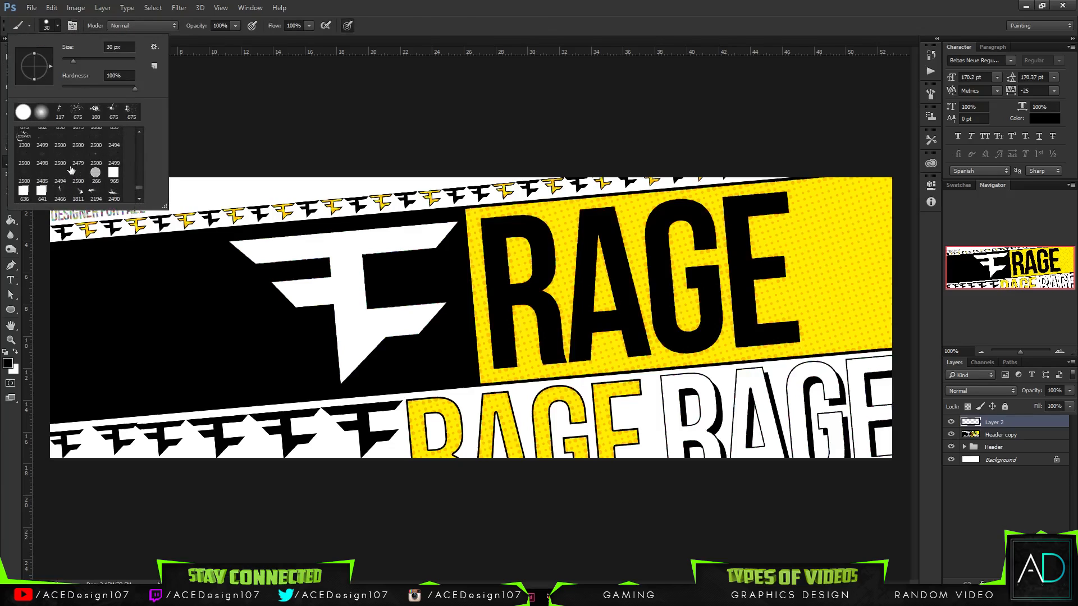
pyautogui.scroll(5, 72, 172)
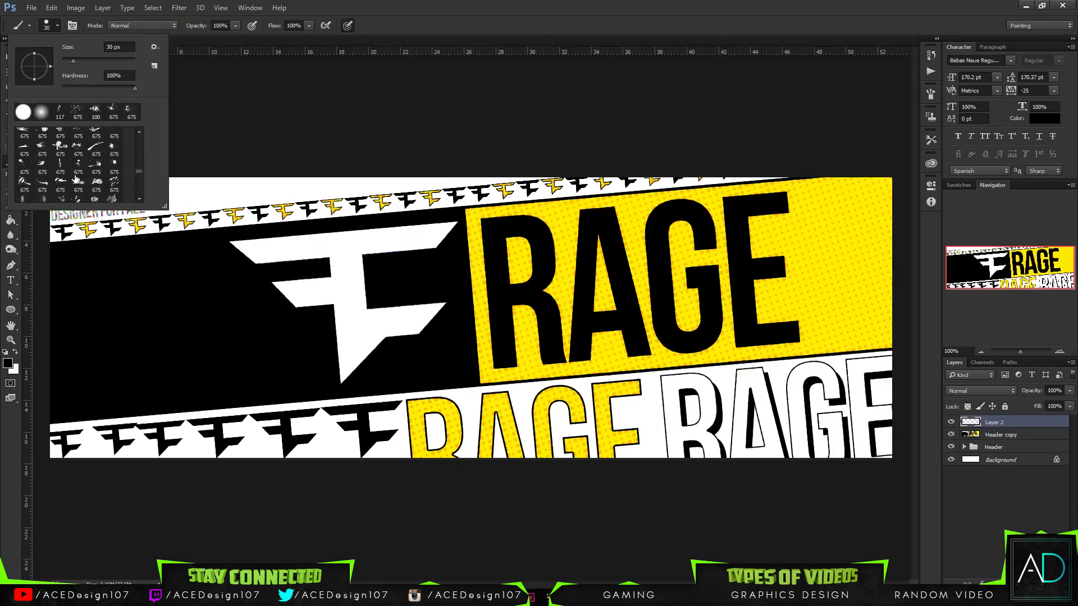
pyautogui.scroll(-4, 76, 178)
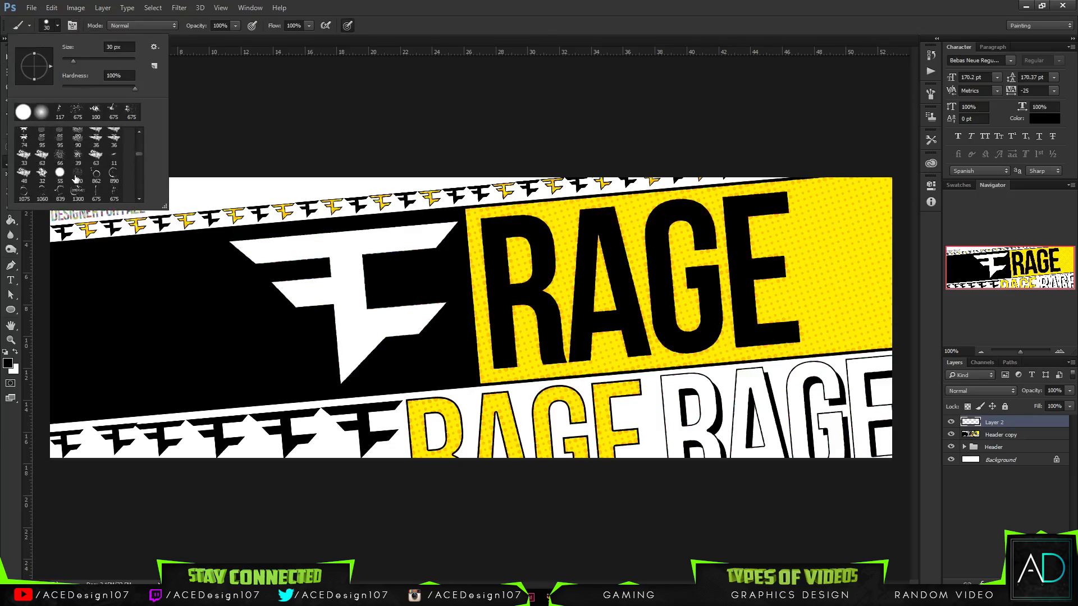
pyautogui.scroll(-1, 97, 192)
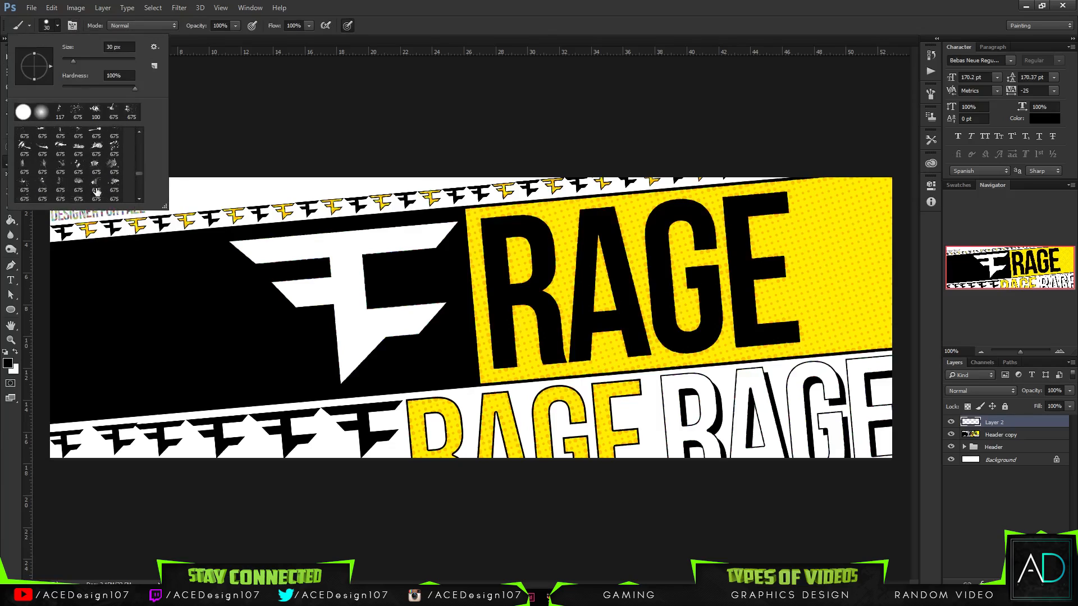
pyautogui.click(97, 192)
# - Try stamping black splatters across the white FaZe logo and the RAGE block on the new layer, undoing the first attempts
pyautogui.moveTo(292, 311)
pyautogui.mouseDown()
pyautogui.moveTo(429, 396)
pyautogui.moveTo(494, 415)
pyautogui.mouseUp()
pyautogui.hotkey('ctrl', 'z')
pyautogui.click(354, 404)
pyautogui.hotkey('ctrl', 'z')
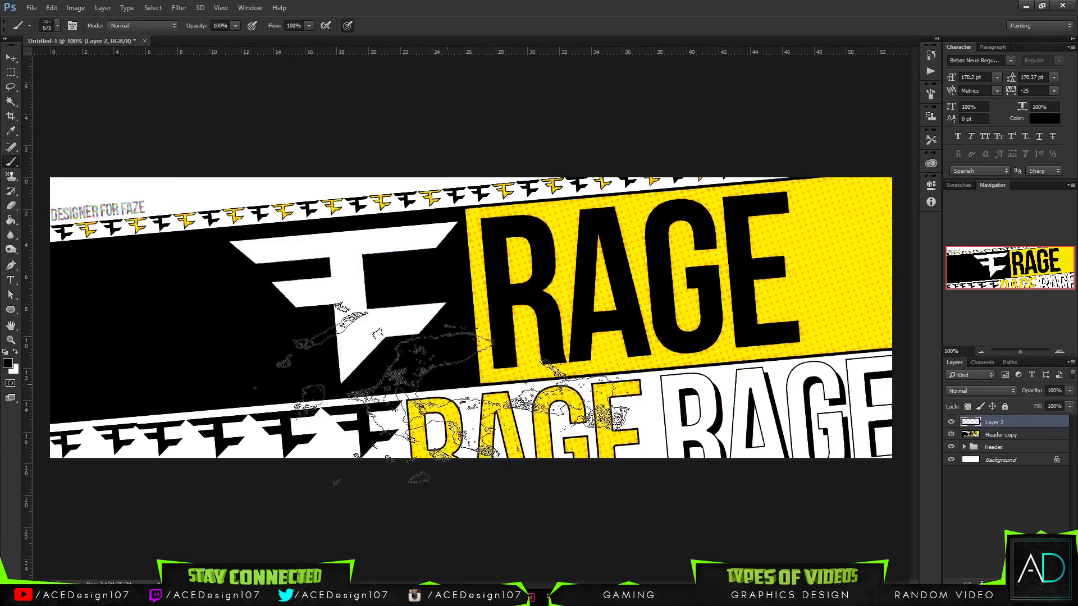
pyautogui.click(429, 335)
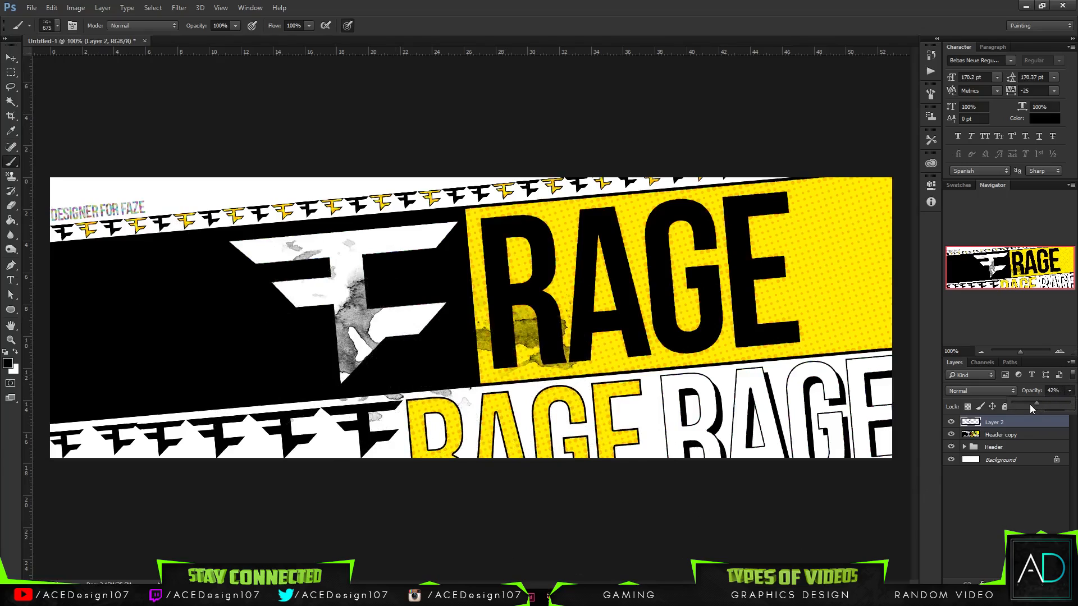
# - Try the splatter layer at 23% opacity, and delete that layer
pyautogui.moveTo(1030, 405)
pyautogui.mouseDown()
pyautogui.moveTo(1003, 402)
pyautogui.moveTo(1028, 399)
pyautogui.mouseUp()
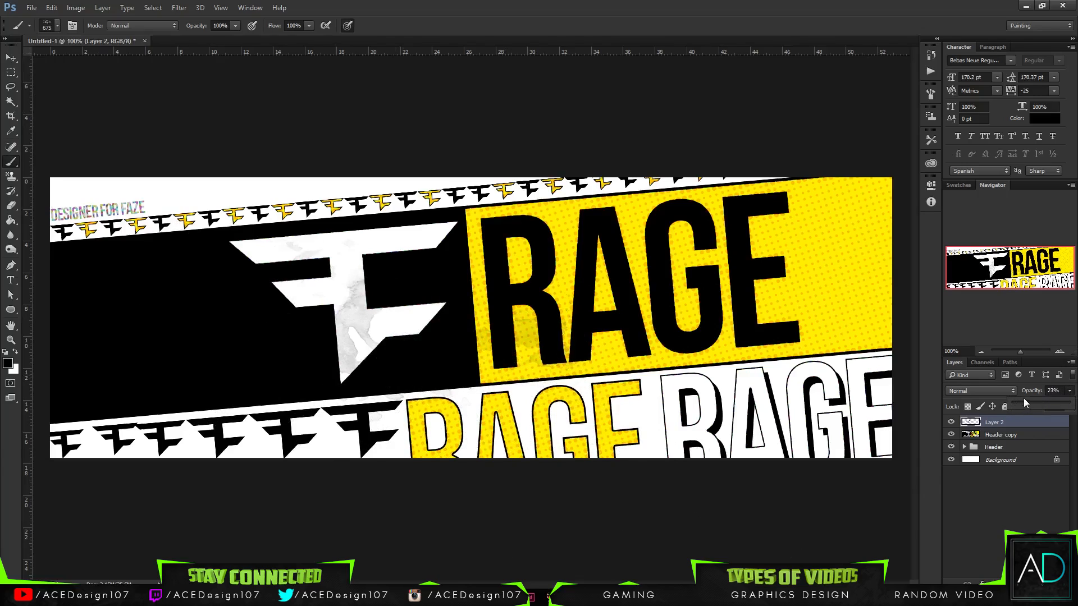
pyautogui.click(1004, 425)
pyautogui.press('Delete')
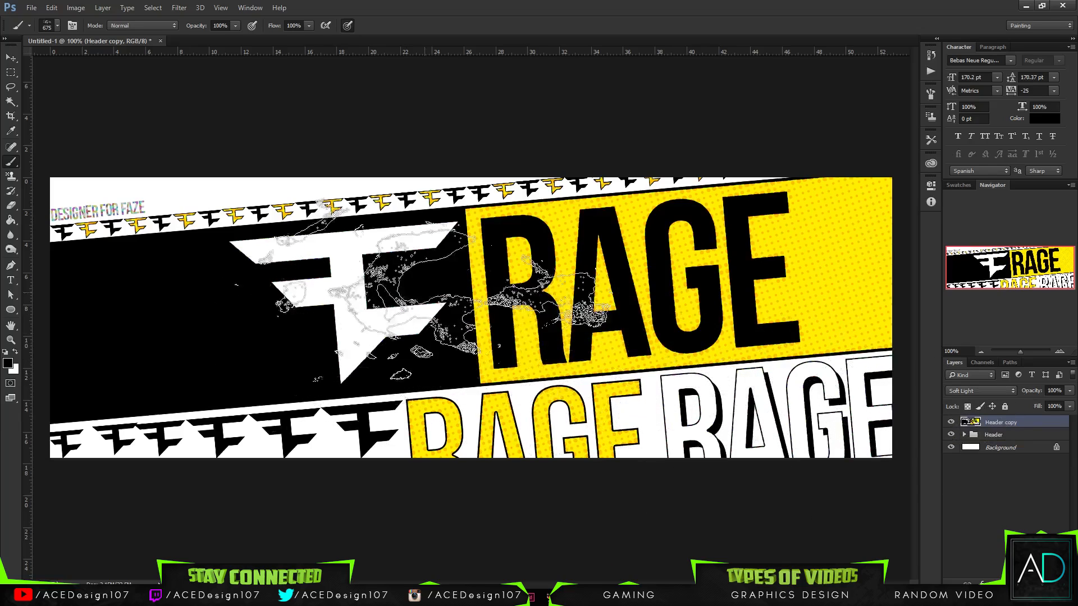
pyautogui.press('v')
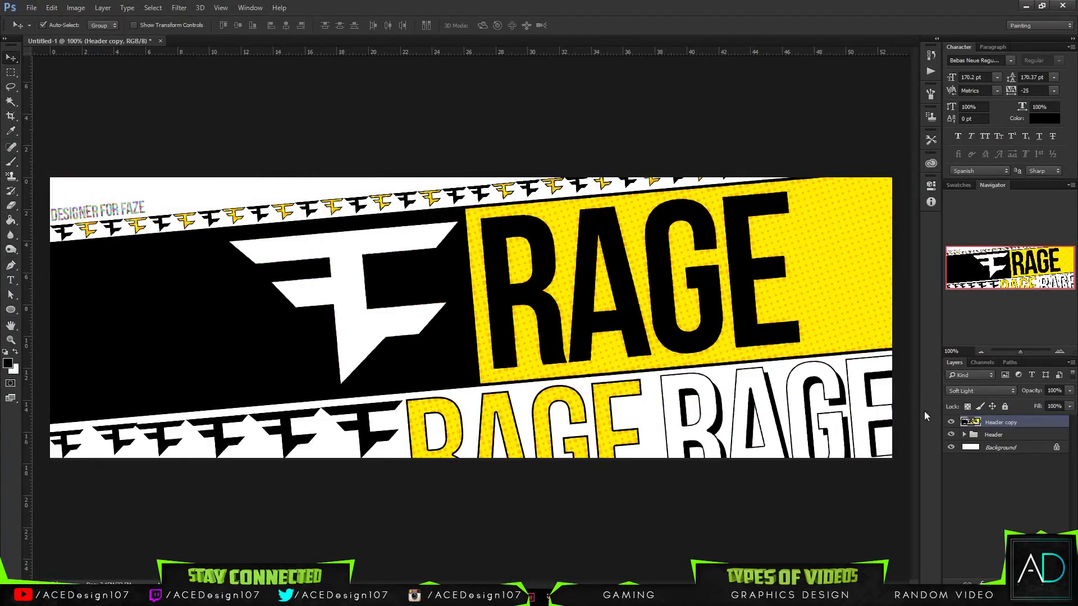
# - Trace a closed Pen tool path around the tilted row of small logos above the black band on the Header copy
pyautogui.press('p')
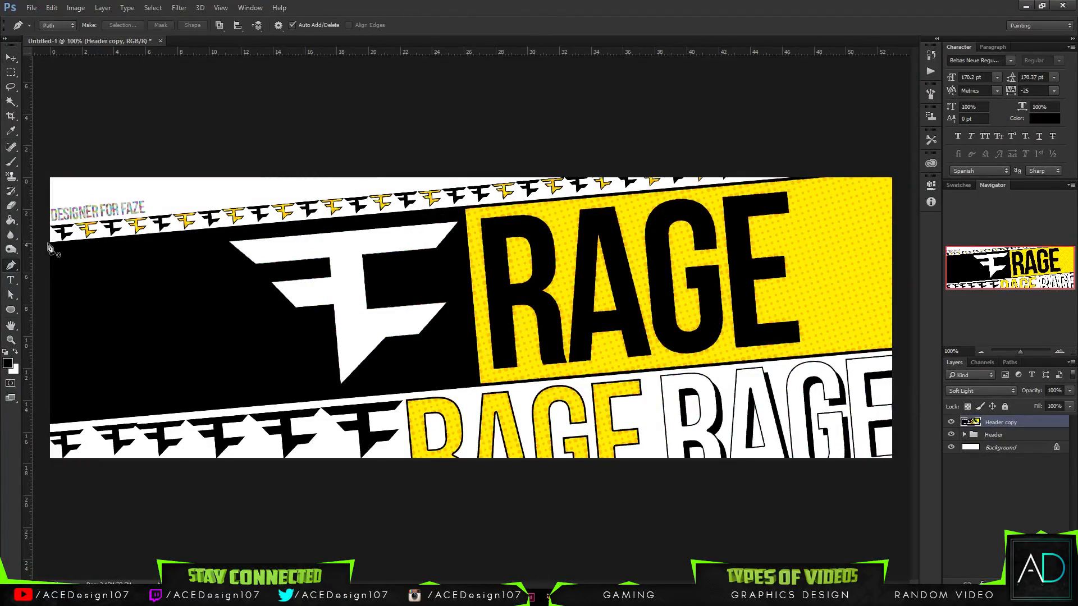
pyautogui.click(47, 242)
pyautogui.click(796, 162)
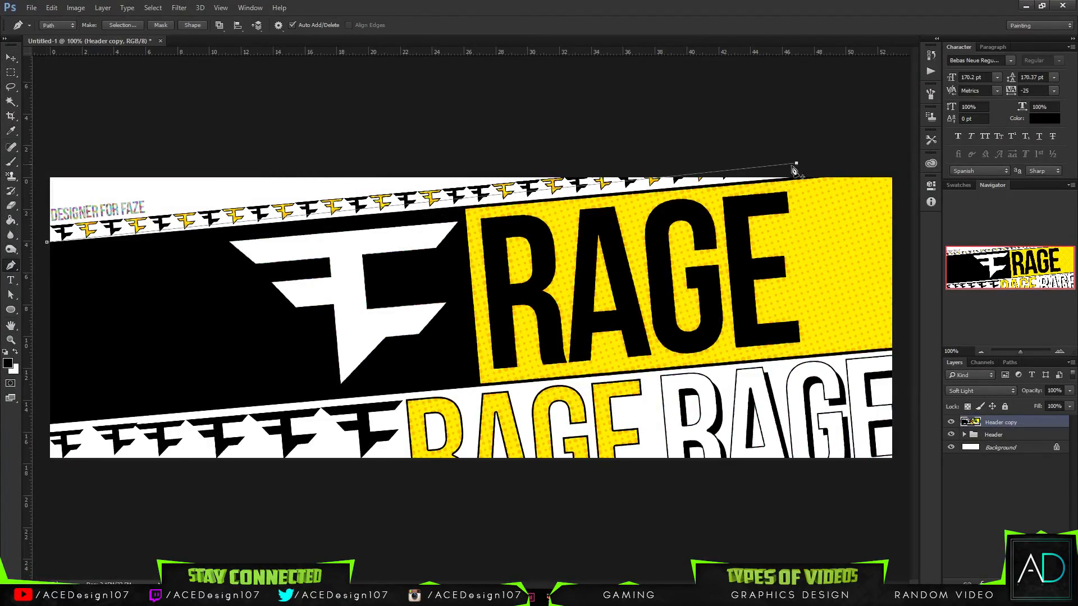
pyautogui.hotkey('ctrl', 'z')
pyautogui.click(776, 178)
pyautogui.moveTo(125, 136); pyautogui.dragTo(121, 136)
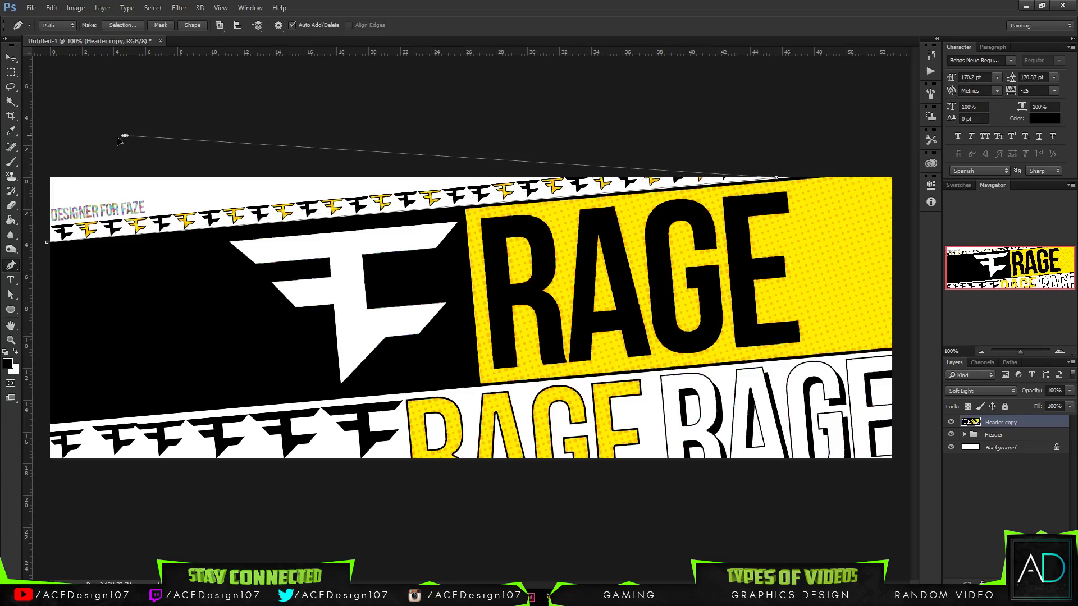
pyautogui.click(42, 208)
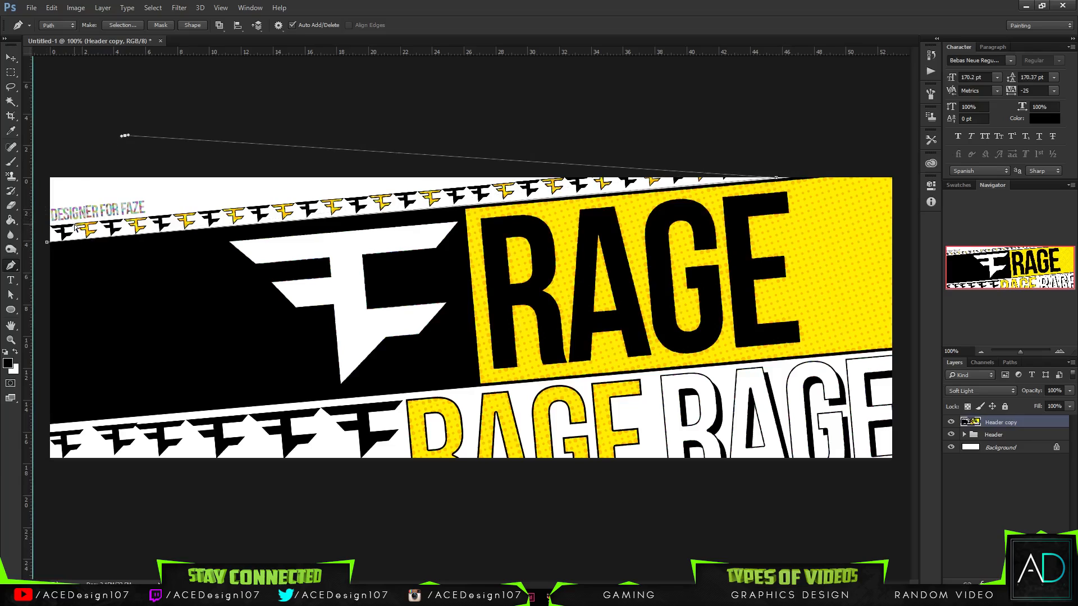
pyautogui.hotkey('ctrl', 'z')
pyautogui.click(465, 170)
pyautogui.click(501, 181)
pyautogui.click(42, 228)
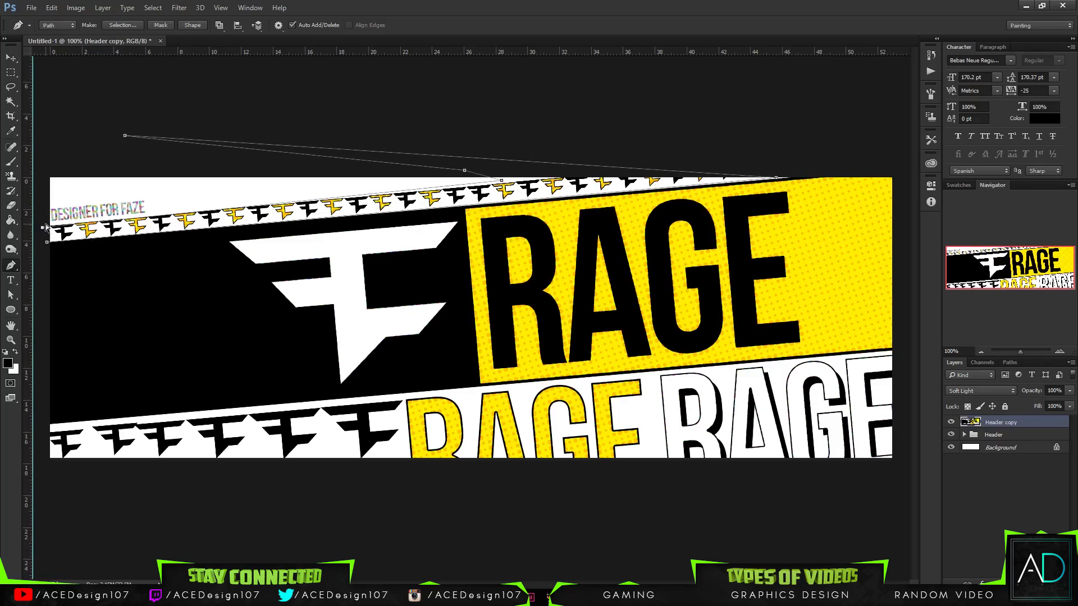
pyautogui.click(47, 241)
# - Convert the closed path around the upper small-logo row into a selection
pyautogui.rightClick(49, 234)
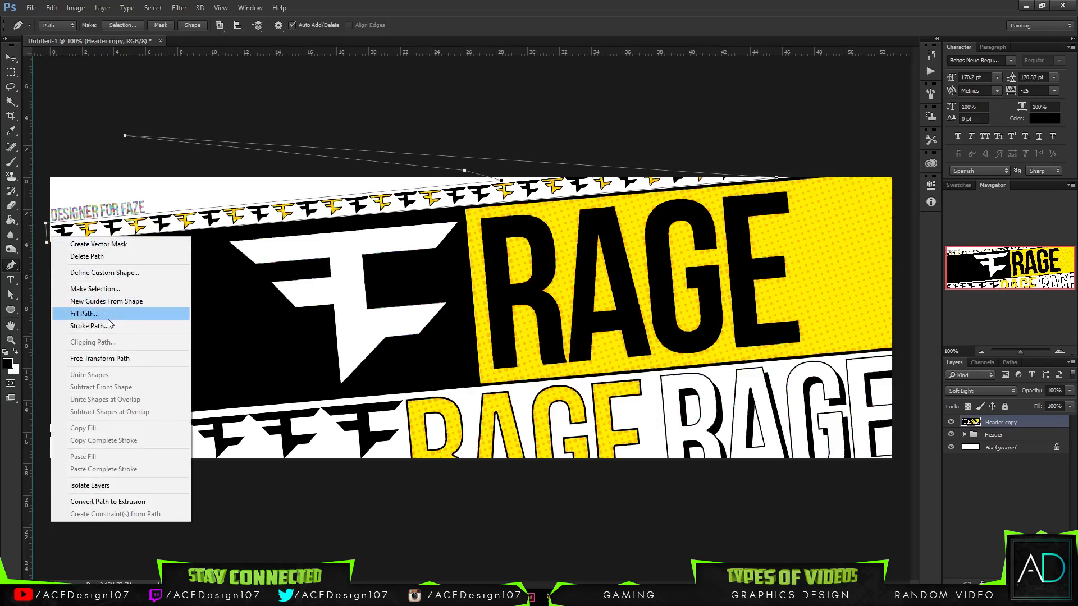
pyautogui.click(115, 285)
pyautogui.press('Return')
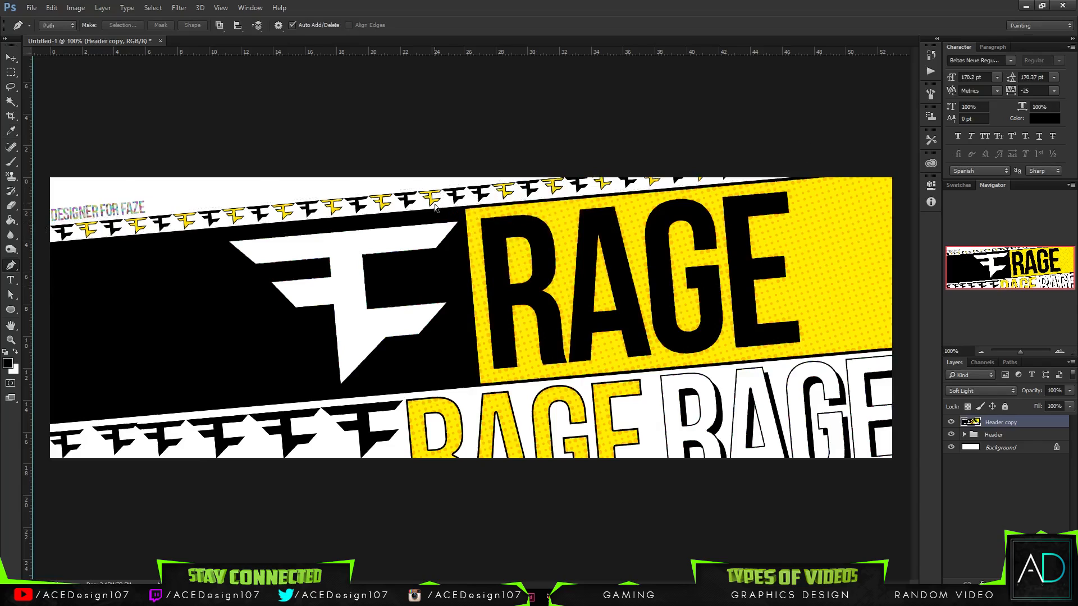
pyautogui.hotkey('ctrl', '-')
pyautogui.hotkey('ctrl', '+')
# - Duplicate the Header group, merge the duplicate into a single layer and hide the halftoned Header copy
pyautogui.click(992, 437)
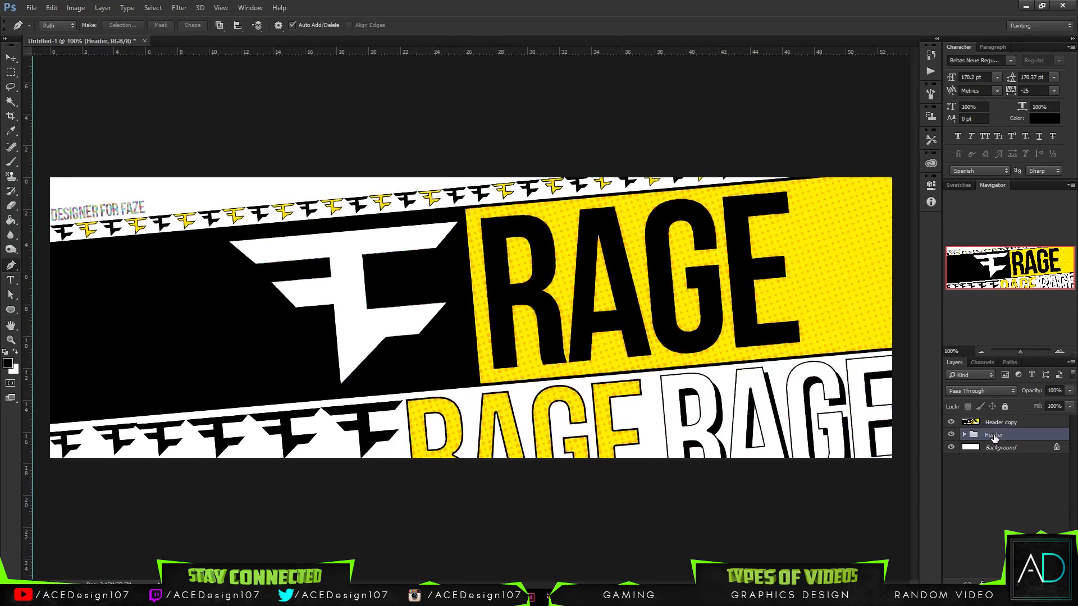
pyautogui.hotkey('ctrl', 'j')
pyautogui.click(951, 422)
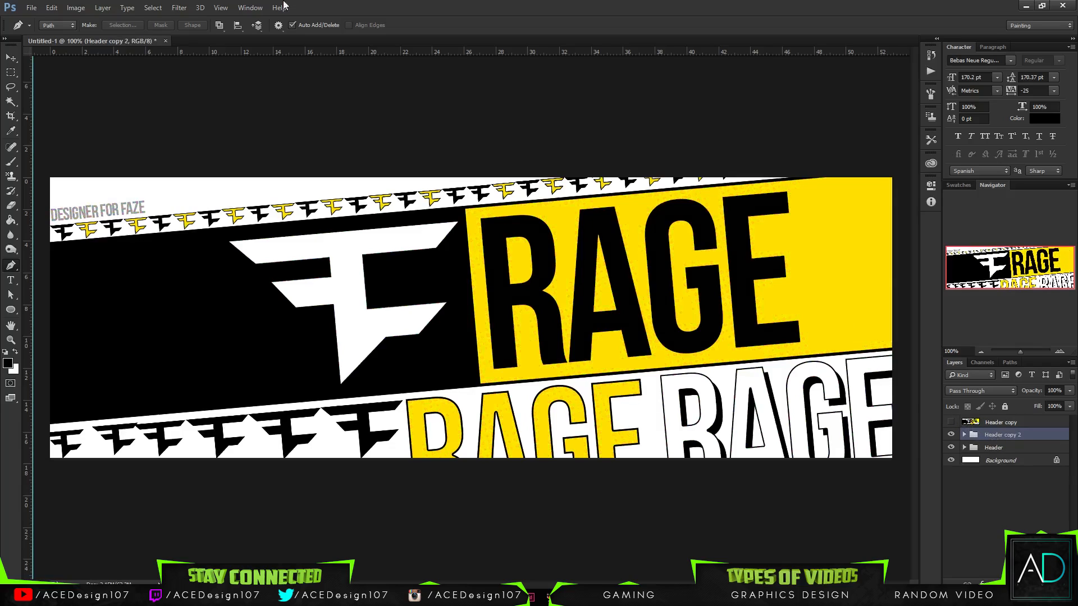
pyautogui.click(179, 7)
pyautogui.click(470, 5)
# - Try the Crystallize pixelate filter on the newly merged Header duplicate and cancel it
pyautogui.click(179, 7)
pyautogui.moveTo(235, 186)
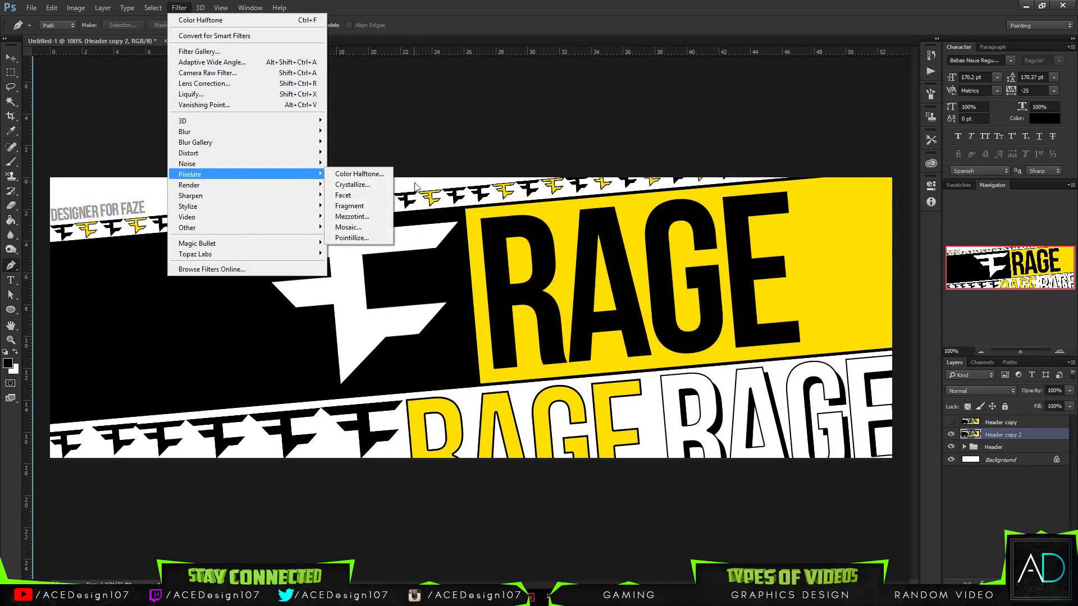
pyautogui.click(352, 184)
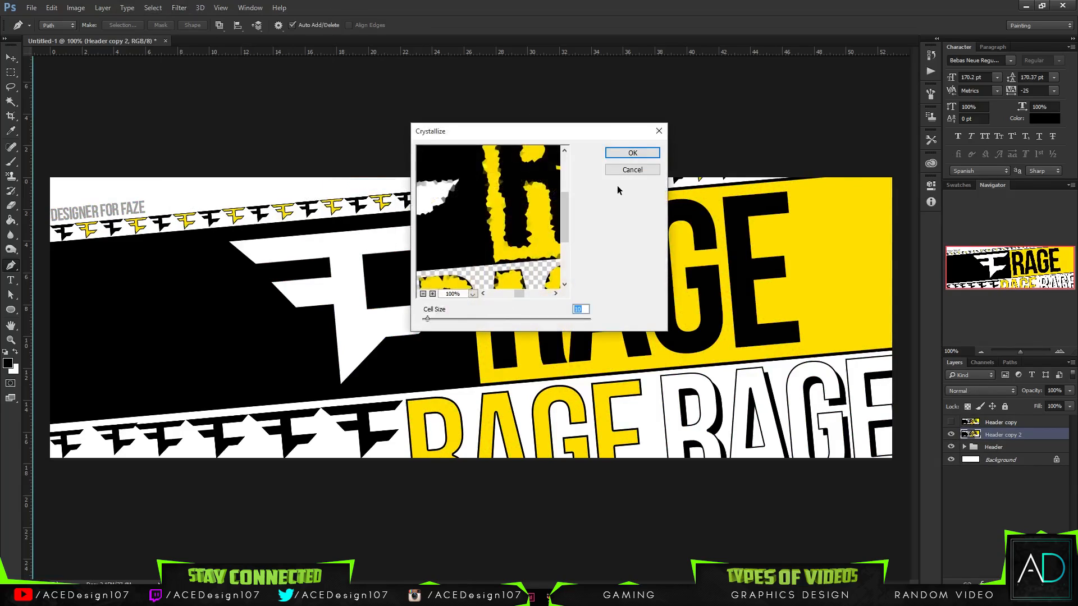
pyautogui.click(623, 170)
# - Look through the Pixelate filters for another effect for the merged Header duplicate
pyautogui.click(179, 8)
pyautogui.moveTo(201, 177)
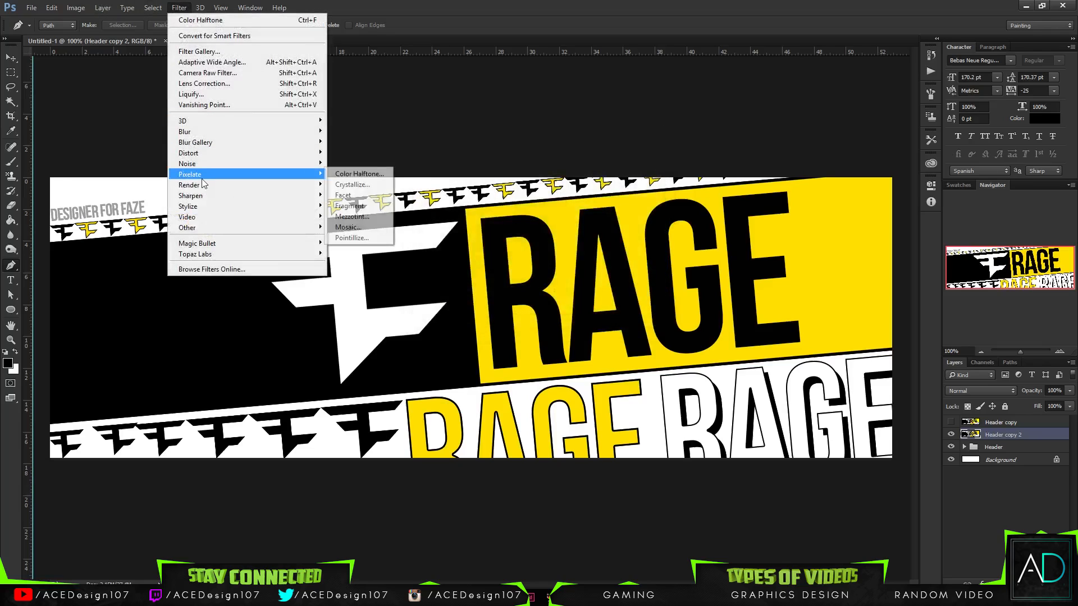
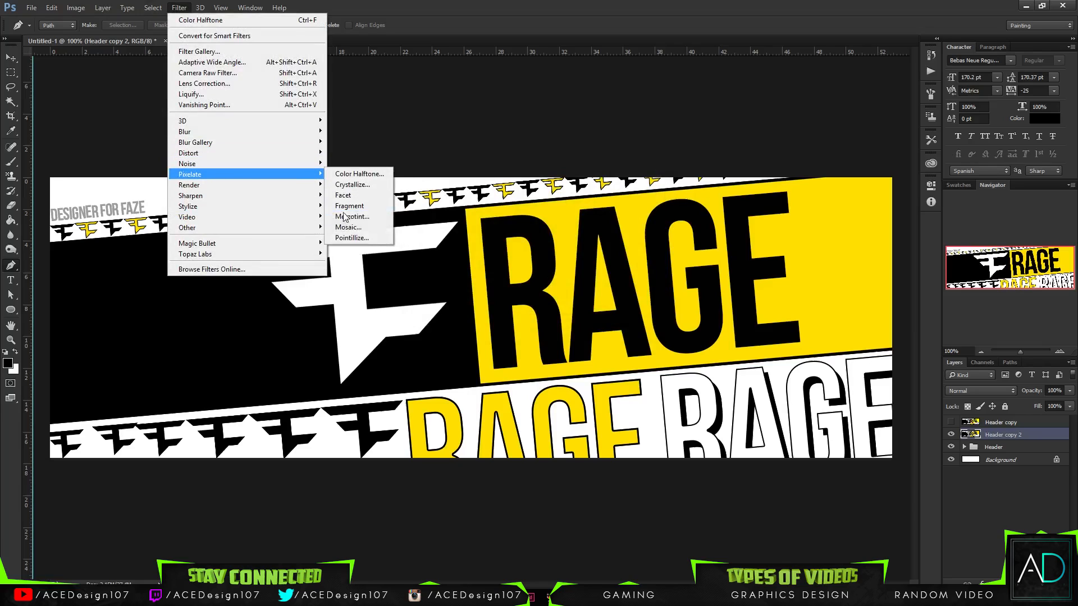
# - Try the Pointillize pixelate filter on the merged Header copy 2 layer and cancel it
pyautogui.click(351, 238)
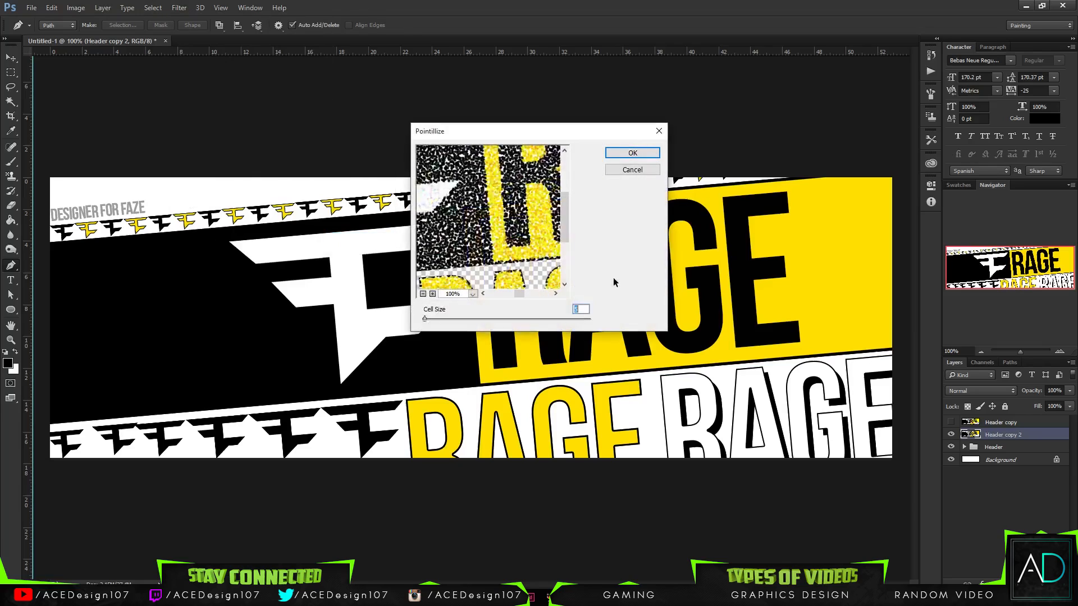
pyautogui.click(632, 170)
# - Apply the Color Halftone filter to the Header copy 2 layer with a larger maximum radius for coarser dots
pyautogui.click(179, 8)
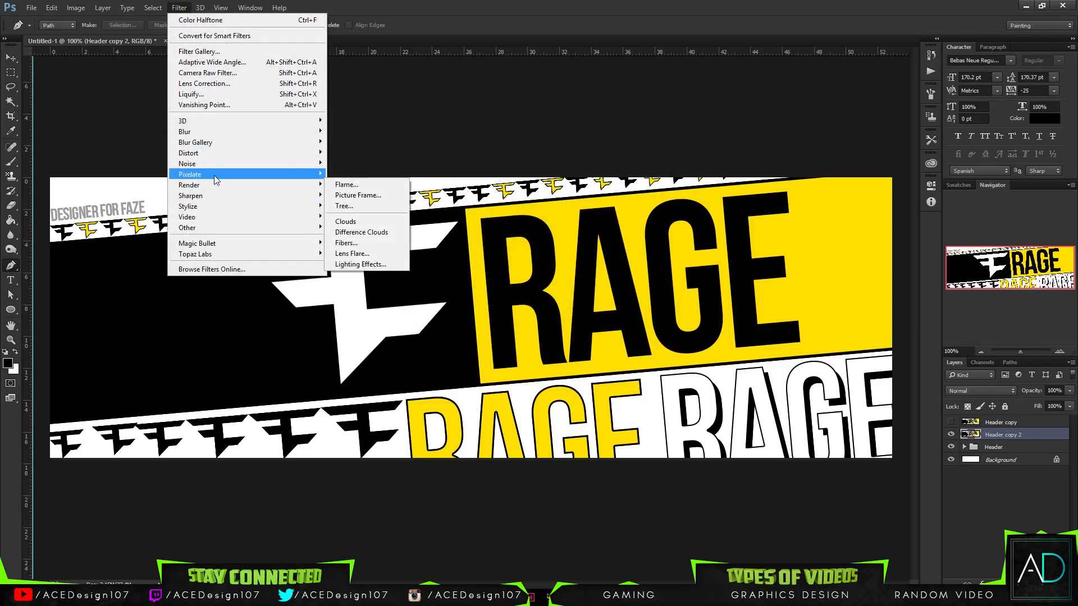
pyautogui.moveTo(217, 178)
pyautogui.click(348, 172)
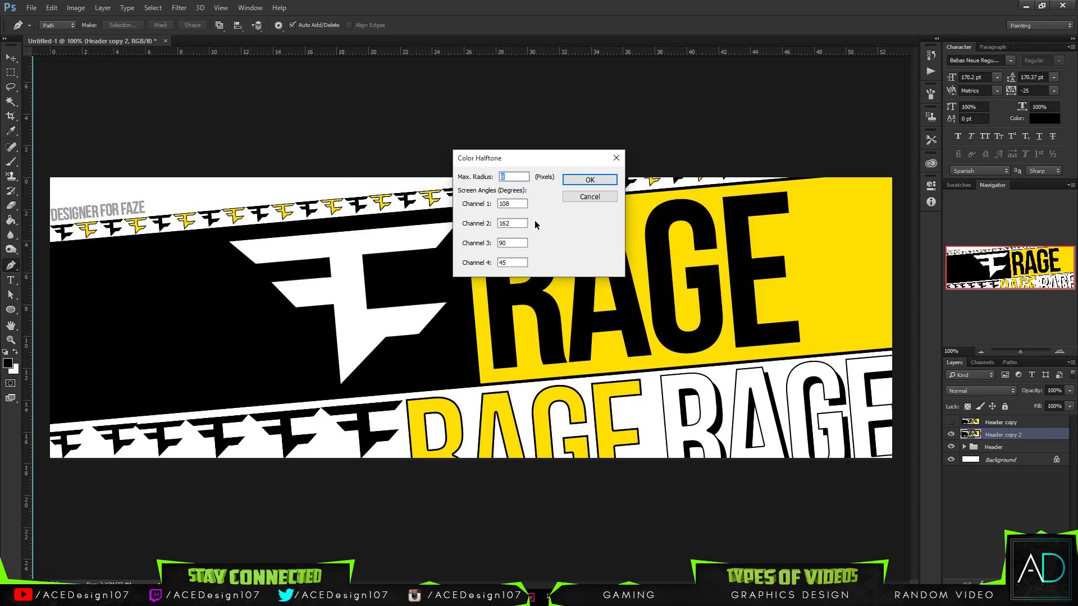
pyautogui.write('156')
pyautogui.press('Return')
# - Set the Header copy 2 layer's blend mode to Overlay after trying Soft Light
pyautogui.click(980, 391)
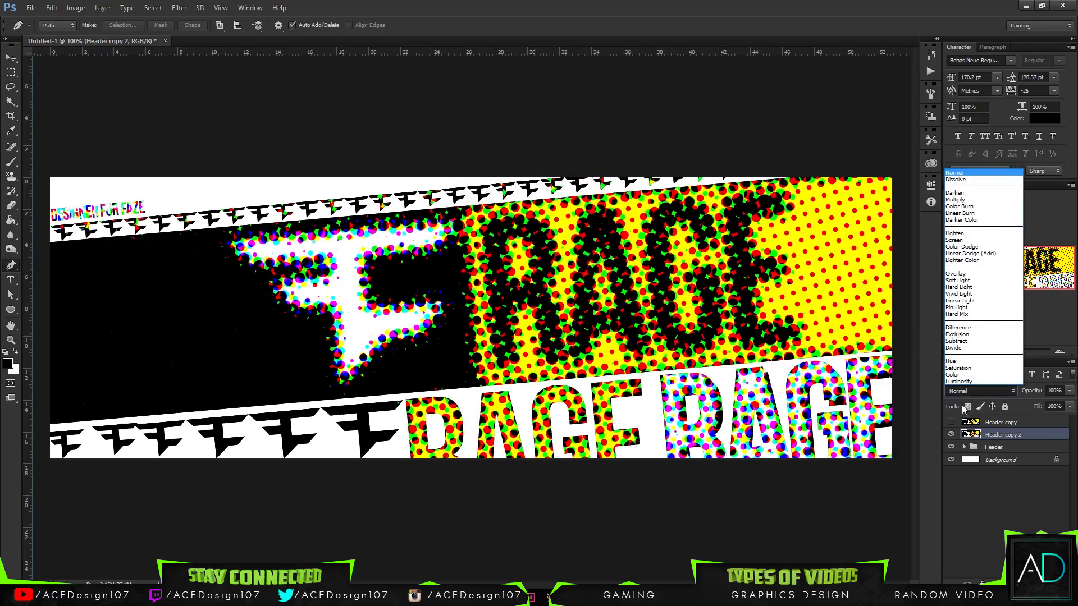
pyautogui.click(954, 280)
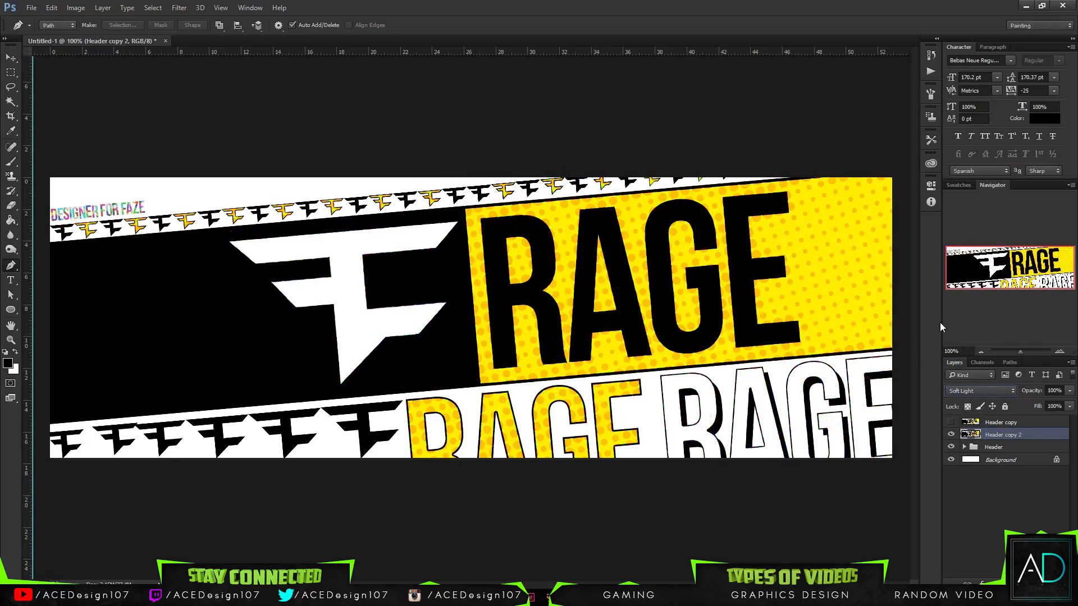
pyautogui.press('Down')
pyautogui.press('Up')
pyautogui.press('Up')
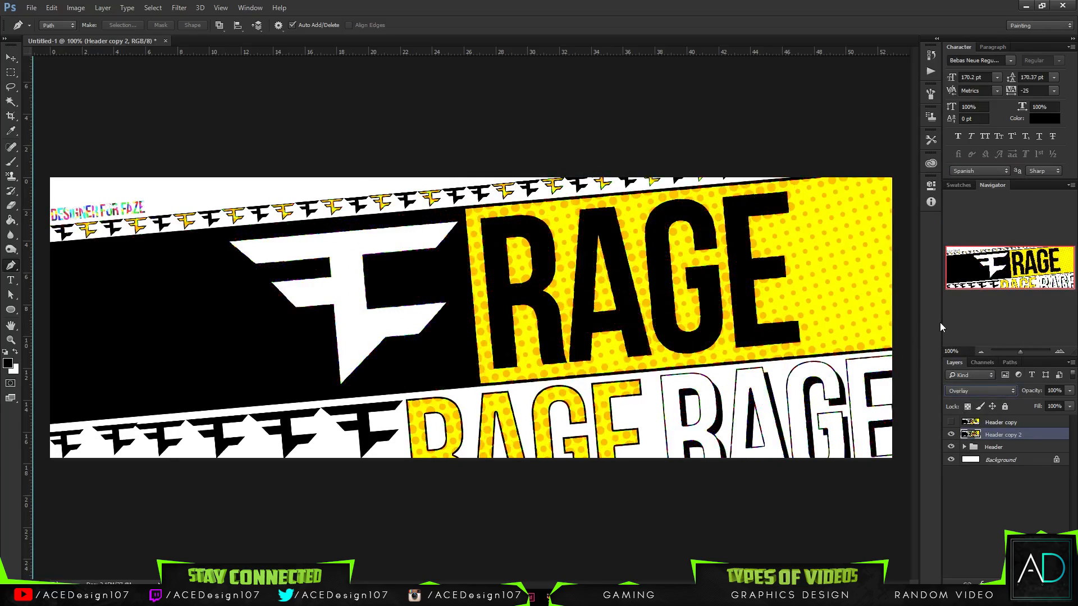
# - Show the hidden Header copy layer and compare the two halftone layers by toggling their visibility
pyautogui.click(951, 422)
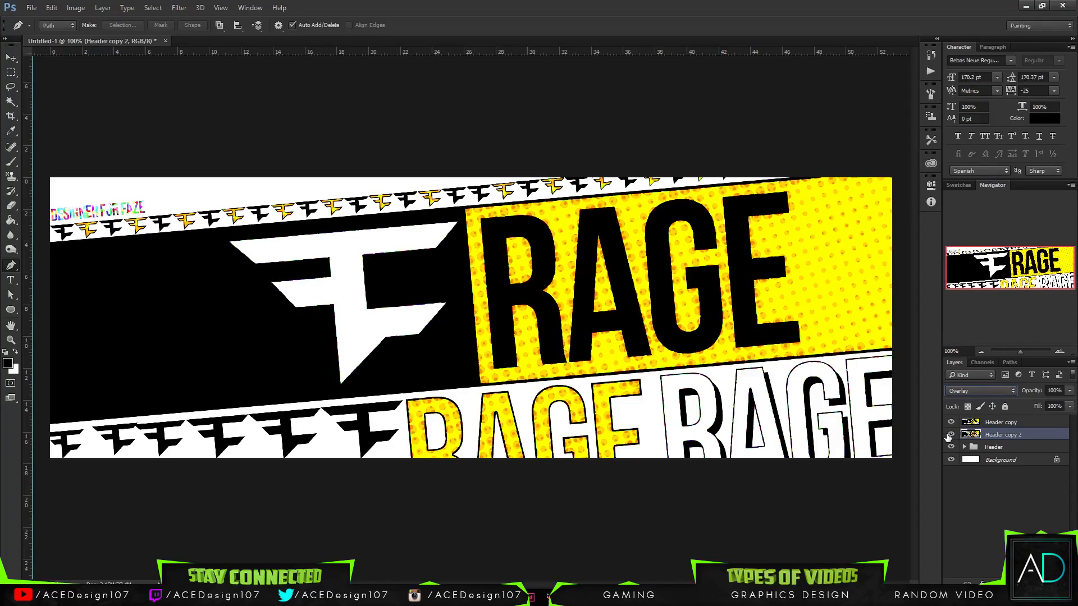
pyautogui.click(950, 435)
pyautogui.click(950, 435)
pyautogui.click(950, 422)
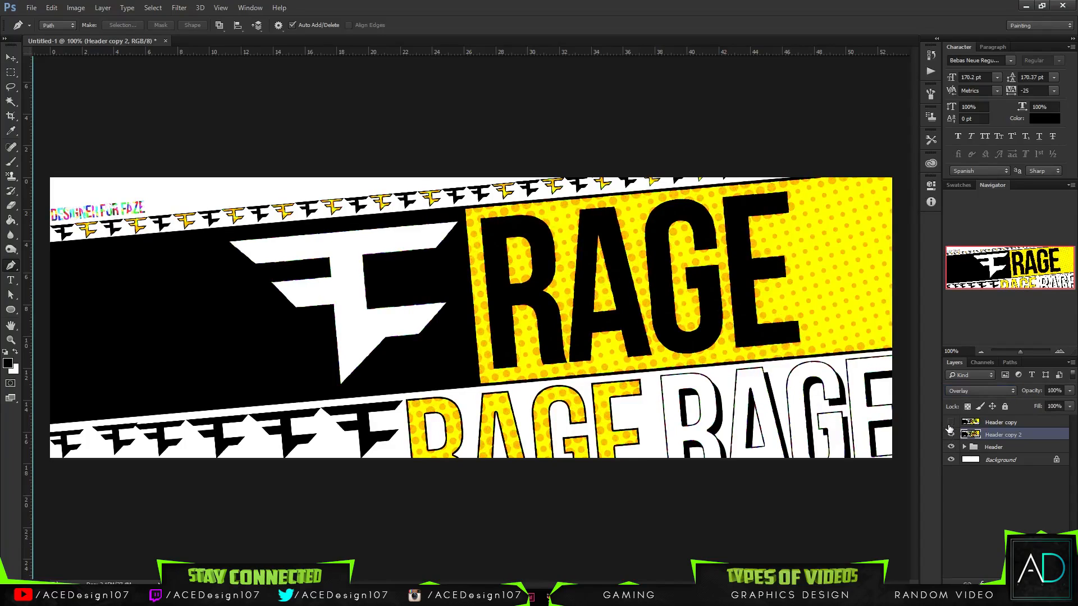
pyautogui.click(952, 424)
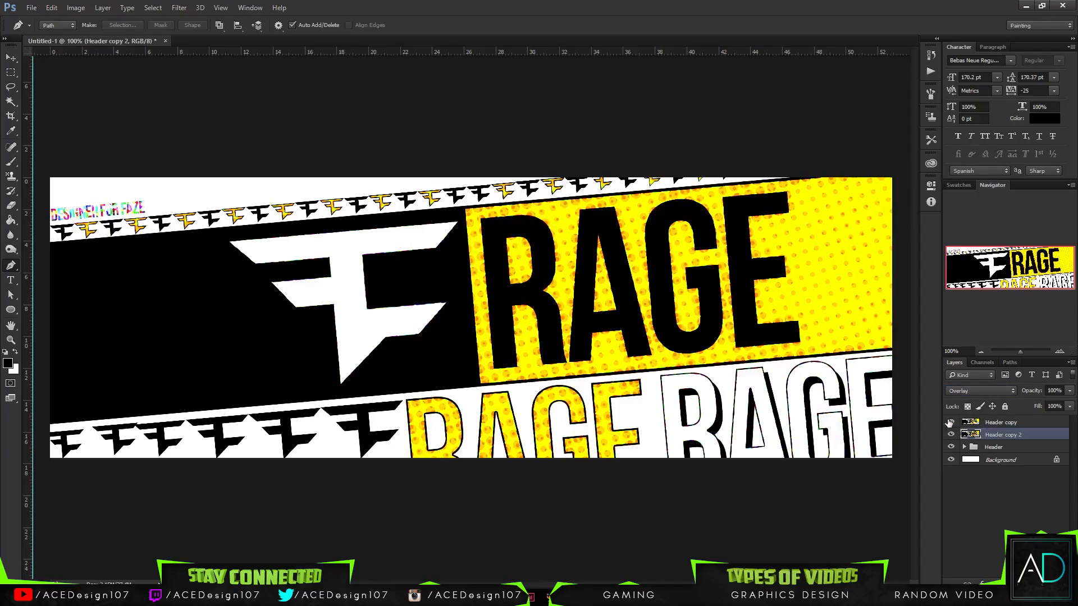
# - Lower the Header copy layer's opacity to 38% and nudge the layer 20 px to the right
pyautogui.click(1035, 427)
pyautogui.click(1070, 390)
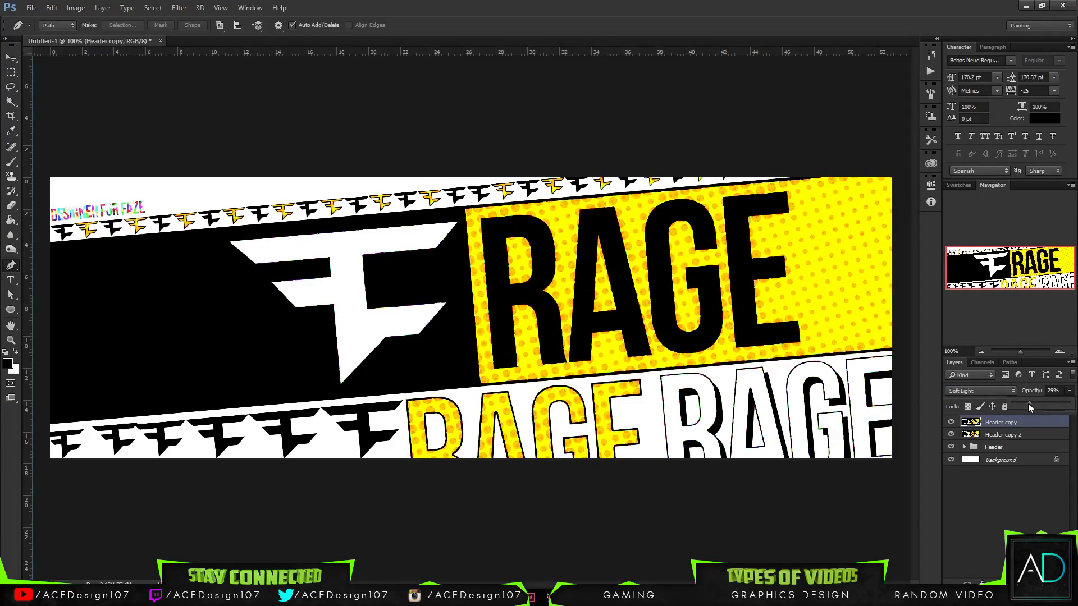
pyautogui.hotkey('ctrl', 't')
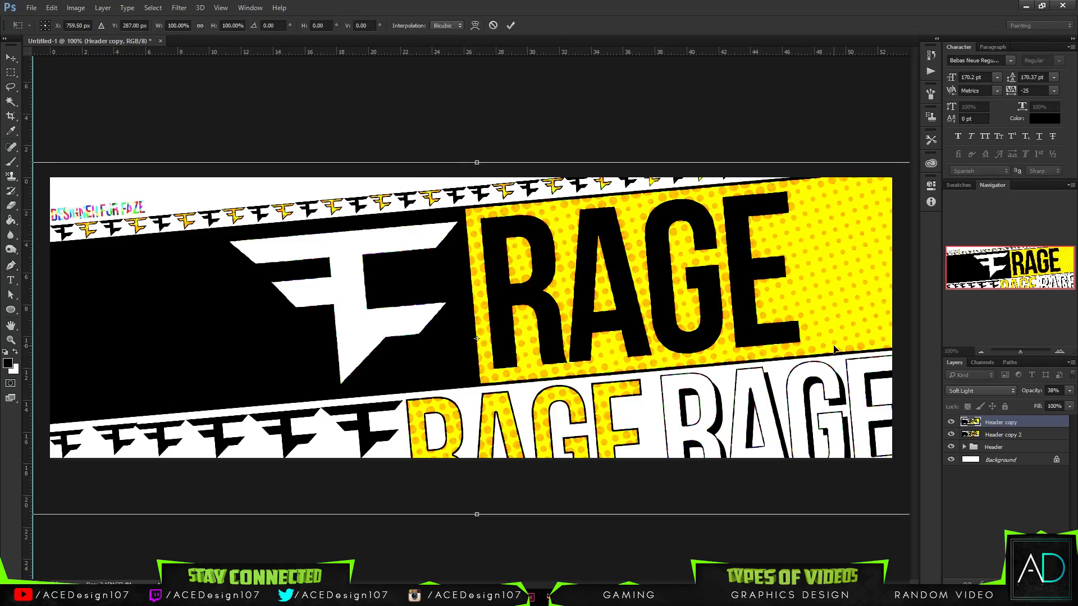
pyautogui.press('Right')
pyautogui.press('Right')
pyautogui.press('Right')
pyautogui.press('Right')
pyautogui.press('Right')
pyautogui.press('Right')
pyautogui.press('Right')
pyautogui.press('Right')
pyautogui.press('Right')
pyautogui.press('Right')
pyautogui.press('Right')
pyautogui.press('Right')
pyautogui.press('Right')
pyautogui.press('Right')
pyautogui.press('Right')
pyautogui.press('Right')
pyautogui.press('Right')
pyautogui.press('Right')
pyautogui.press('Right')
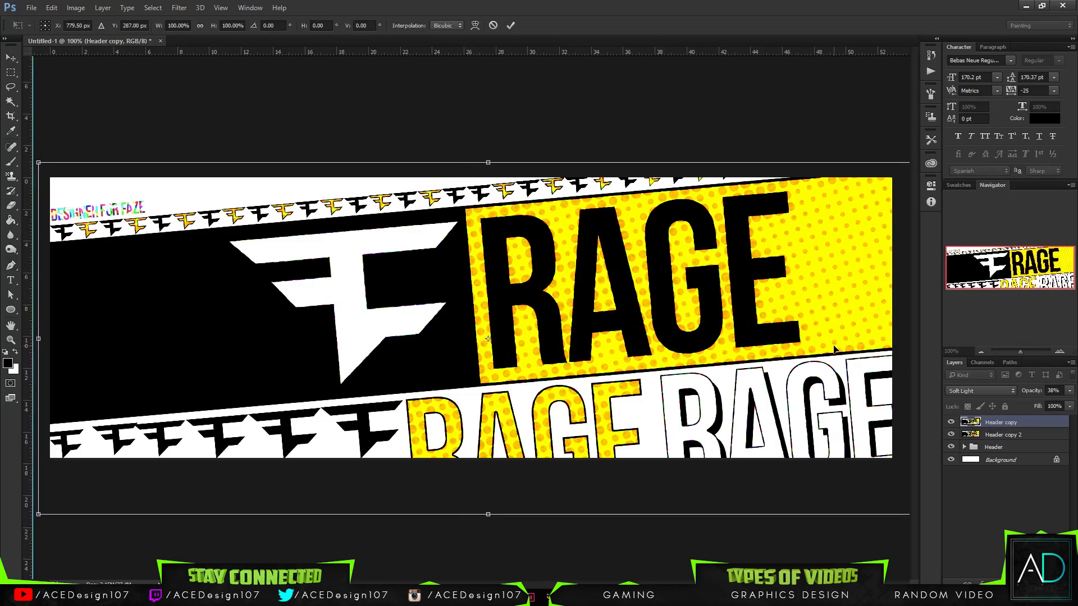
pyautogui.press('Return')
pyautogui.press('p')
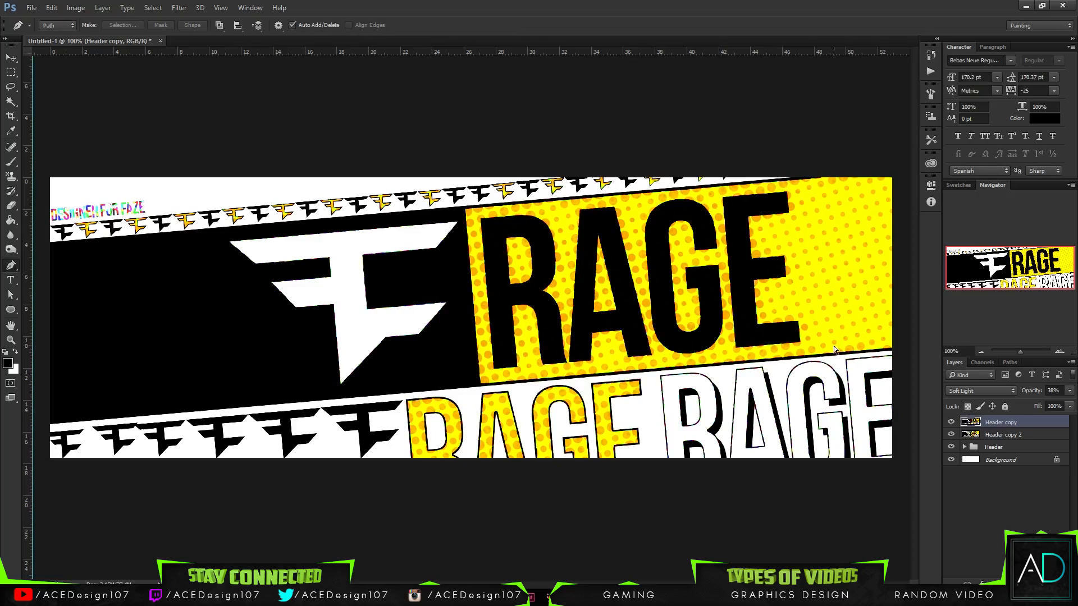
# - Compare the two halftone layers separately, then leave Header copy visible and Header copy 2 hidden
pyautogui.click(953, 435)
pyautogui.click(953, 435)
pyautogui.click(953, 436)
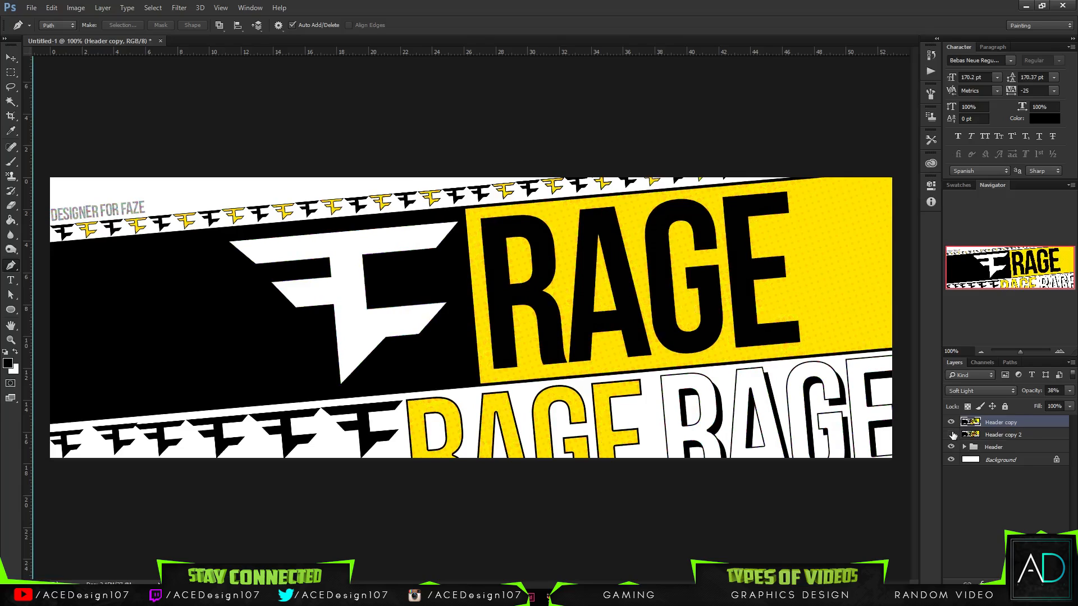
pyautogui.click(951, 435)
pyautogui.click(951, 423)
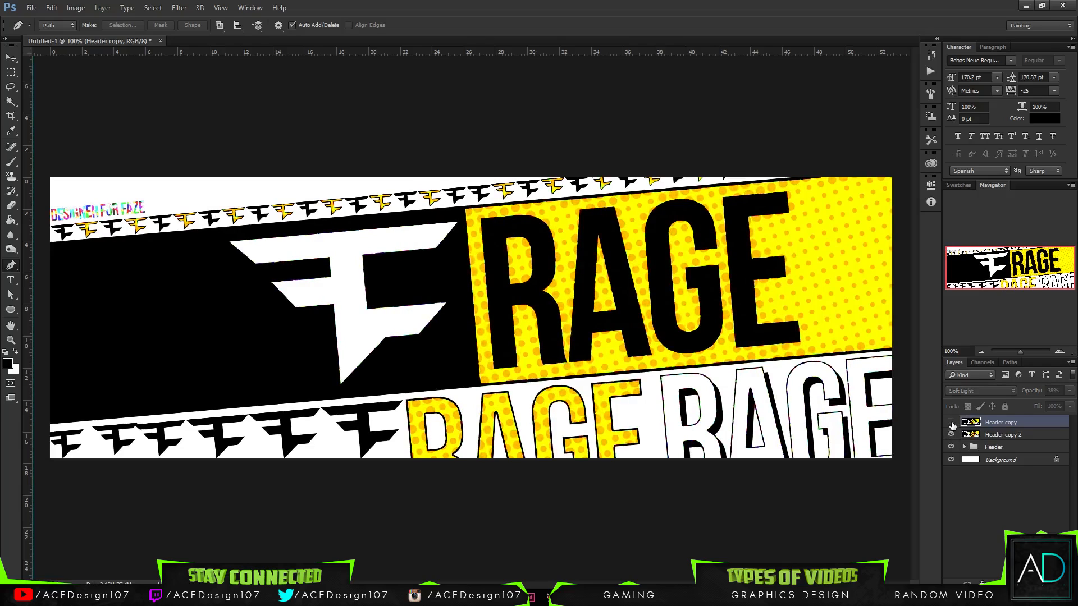
pyautogui.click(1020, 437)
pyautogui.click(952, 435)
pyautogui.click(951, 423)
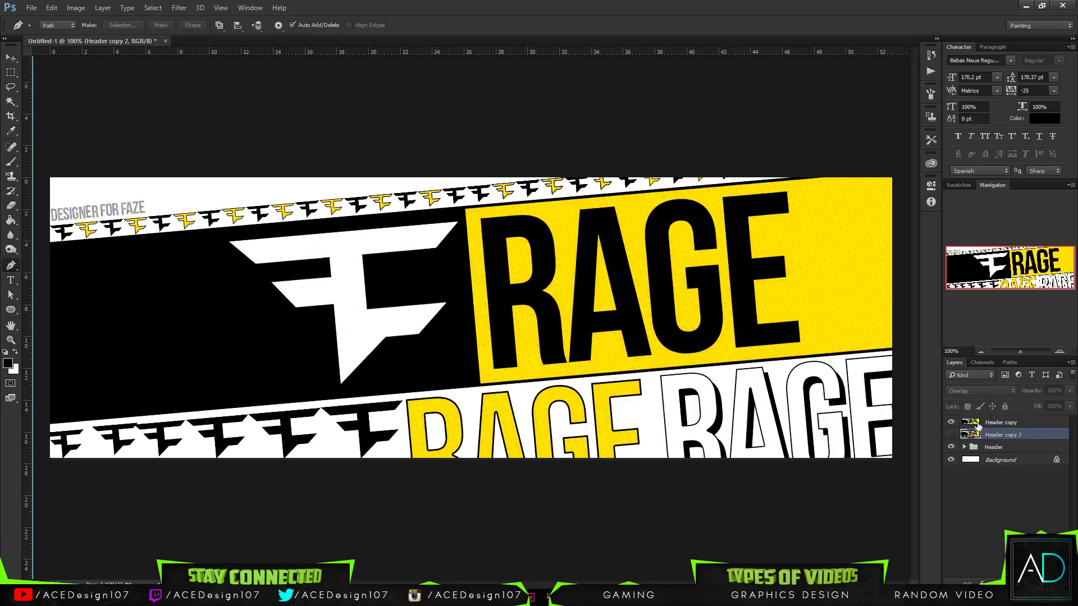
# - Restore the Header copy layer's opacity to 100%
pyautogui.click(968, 424)
pyautogui.click(1070, 391)
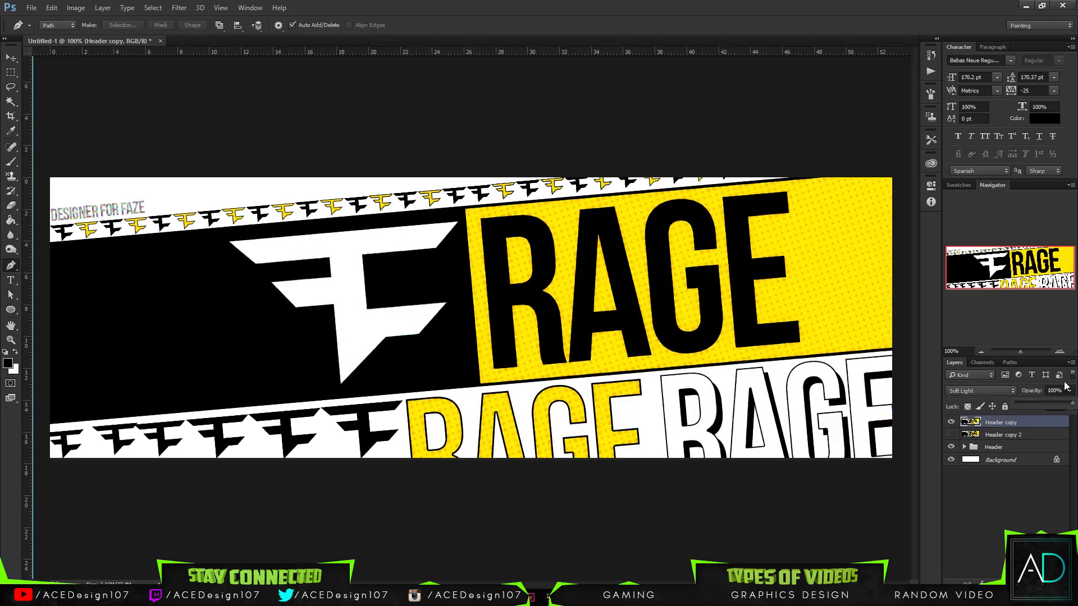
pyautogui.click(1066, 387)
# - Clear the guides from the banner document
pyautogui.press('v')
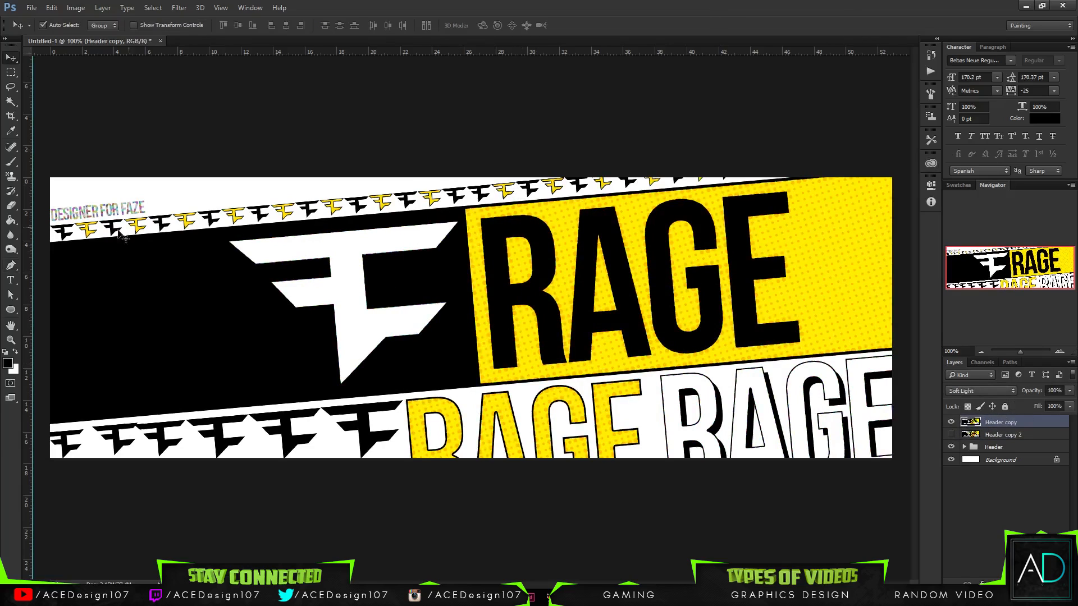
pyautogui.hotkey('ctrl', '-')
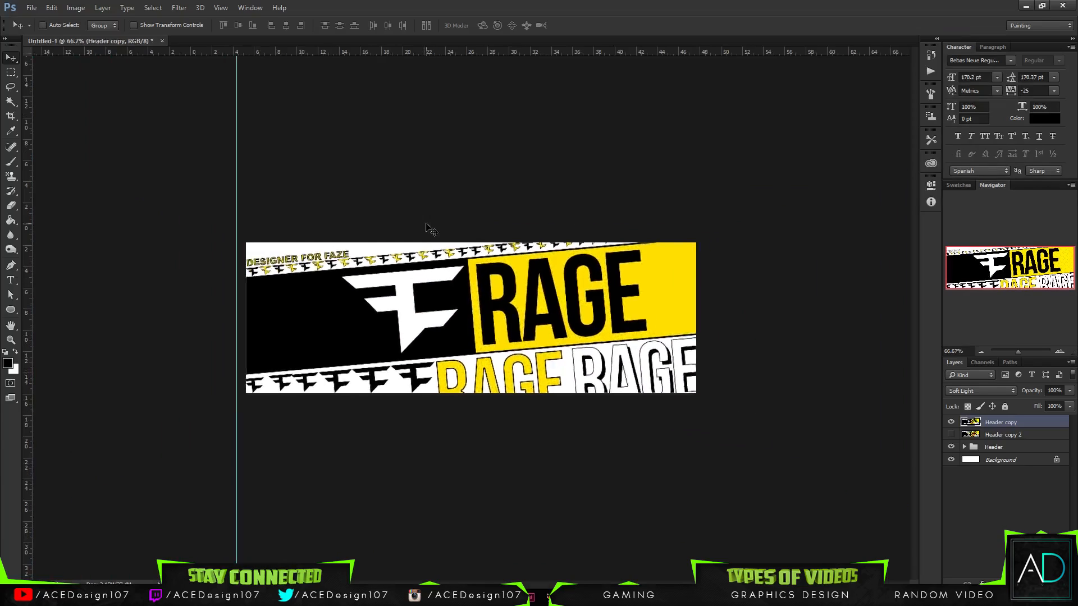
pyautogui.hotkey('ctrl', '-')
pyautogui.hotkey('ctrl', '-')
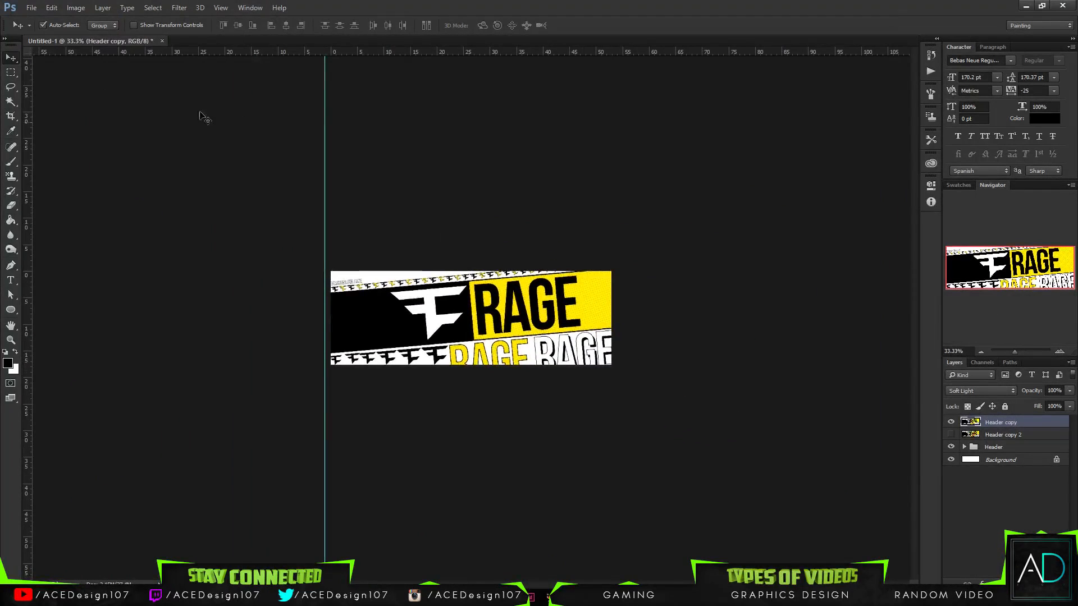
pyautogui.click(220, 8)
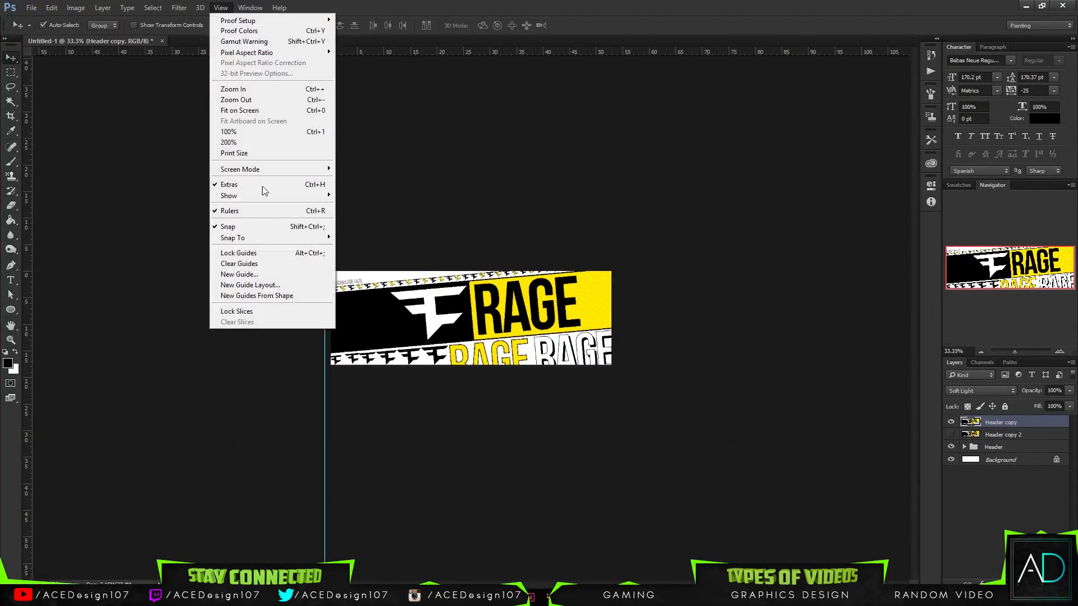
pyautogui.click(254, 267)
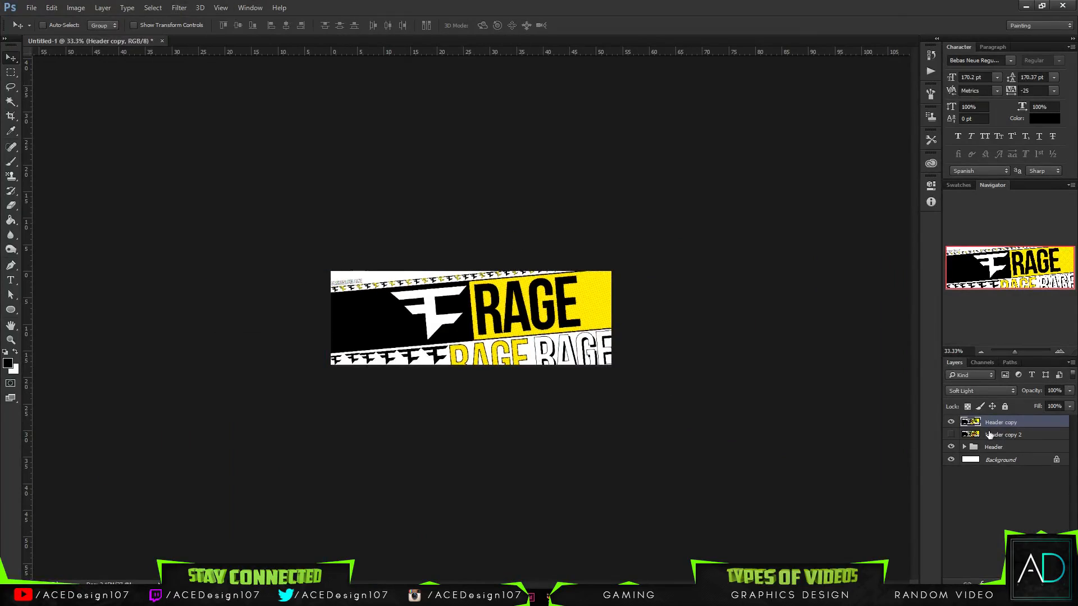
# - Expand the Header group and add a new empty layer directly above the black and yellow band layer
pyautogui.hotkey('ctrl', '0')
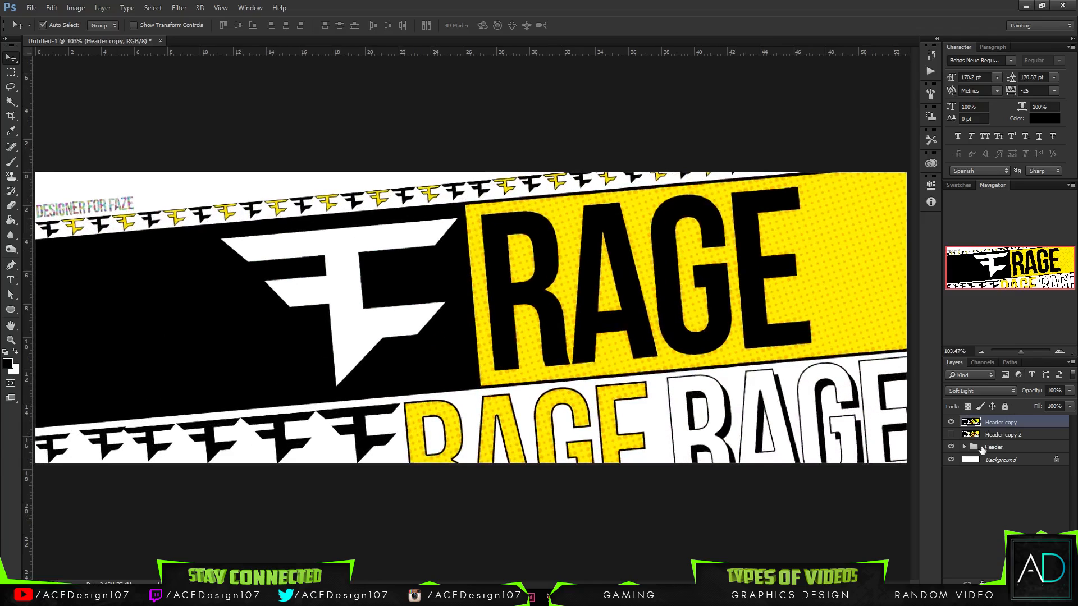
pyautogui.click(983, 449)
pyautogui.click(964, 446)
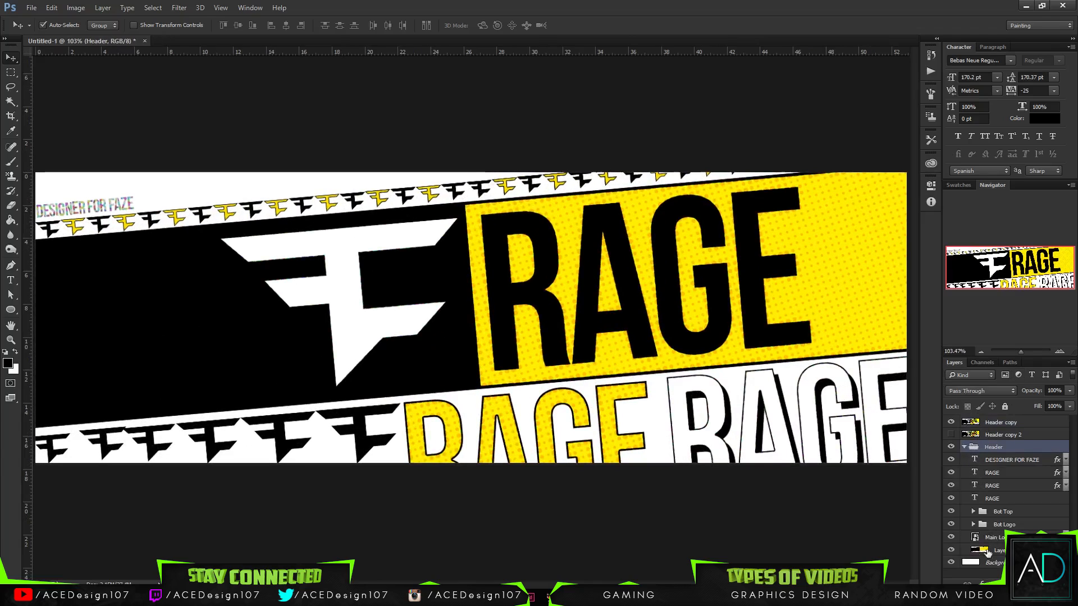
pyautogui.click(988, 552)
pyautogui.click(950, 551)
pyautogui.click(950, 551)
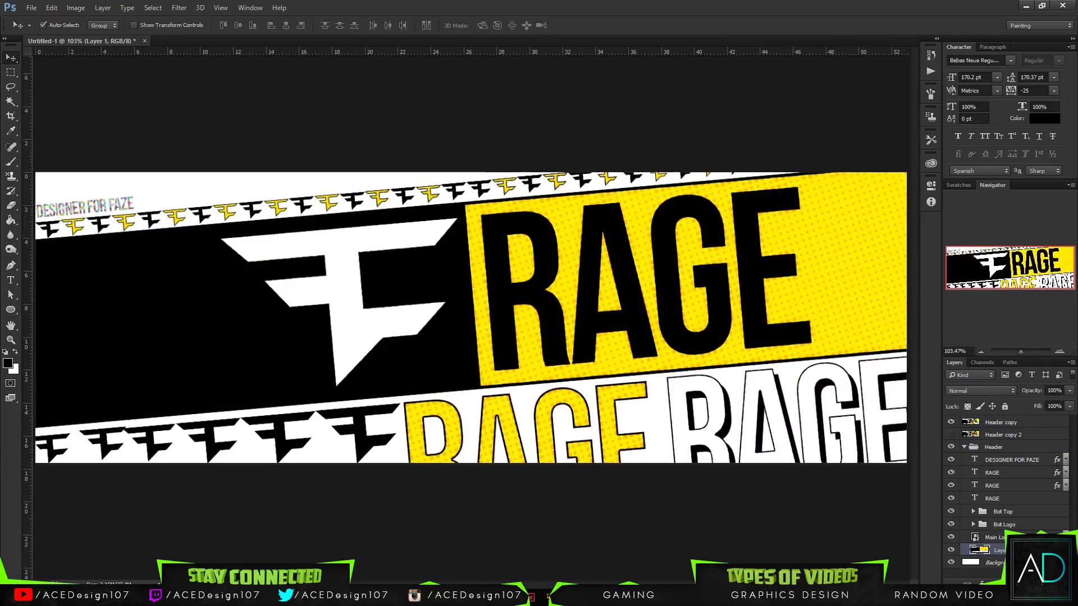
pyautogui.hotkey('ctrl', 'shift', 'alt', 'n')
# - Set up a soft round brush with 0% hardness and a size of 600 px
pyautogui.press('b')
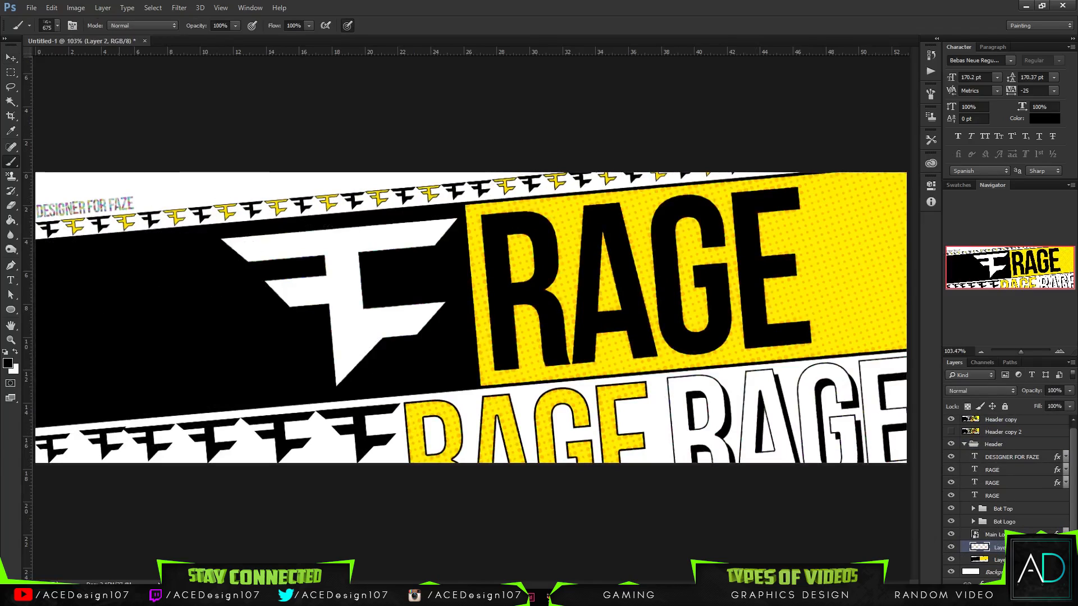
pyautogui.click(55, 26)
pyautogui.click(59, 114)
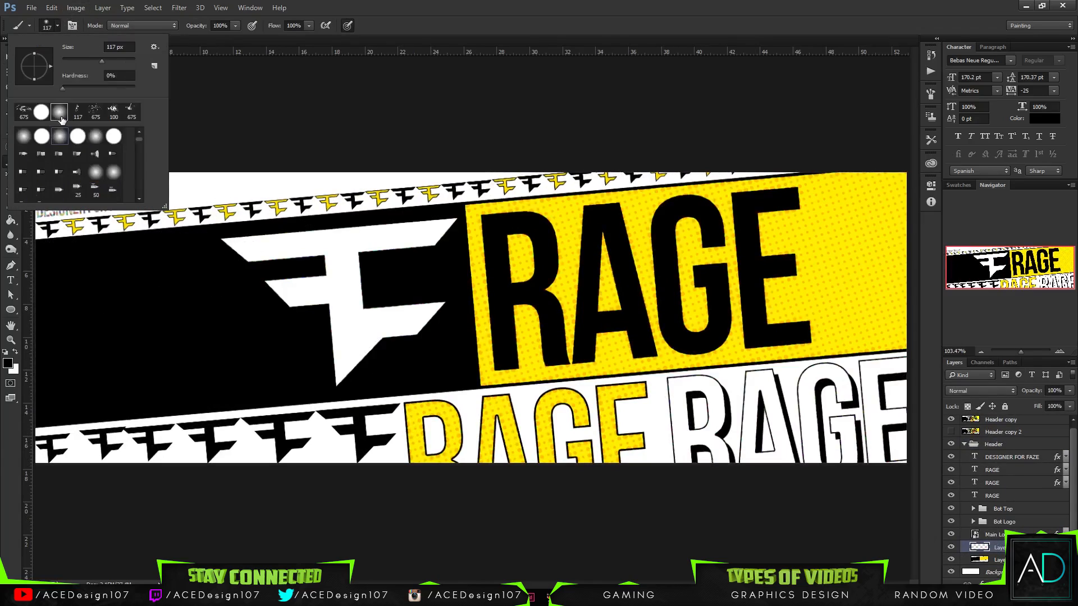
pyautogui.moveTo(122, 55); pyautogui.dragTo(123, 55)
pyautogui.write('600')
pyautogui.press('Return')
# - Within a selection of the tilted band, paint one soft white glow on its black left end and lower the new layer's opacity to 23%
pyautogui.hotkey('ctrl', '+')
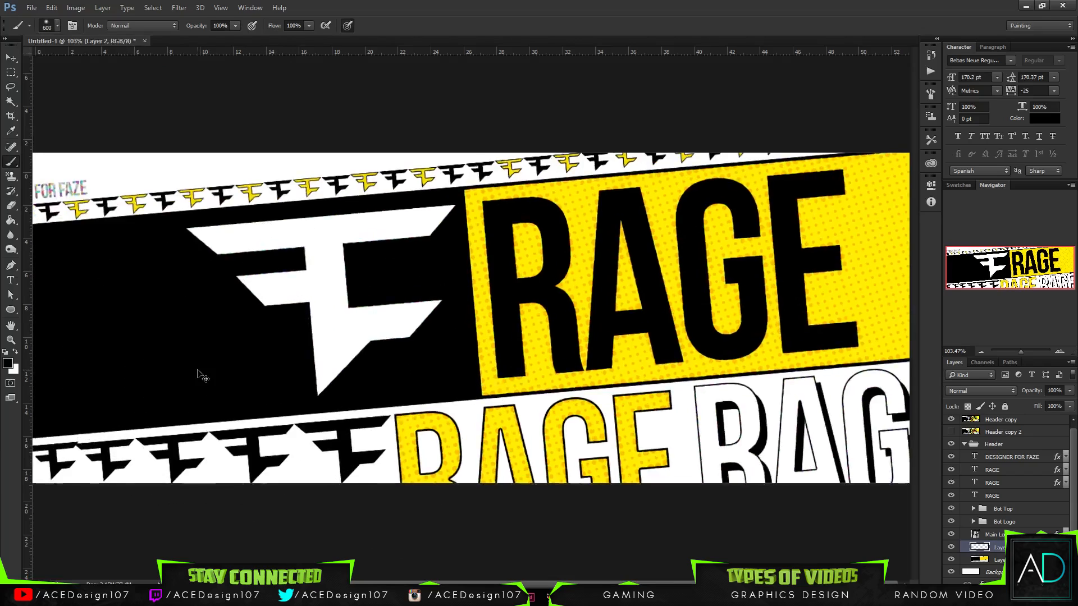
pyautogui.hotkey('ctrl', '-')
pyautogui.hotkey('ctrl', '-')
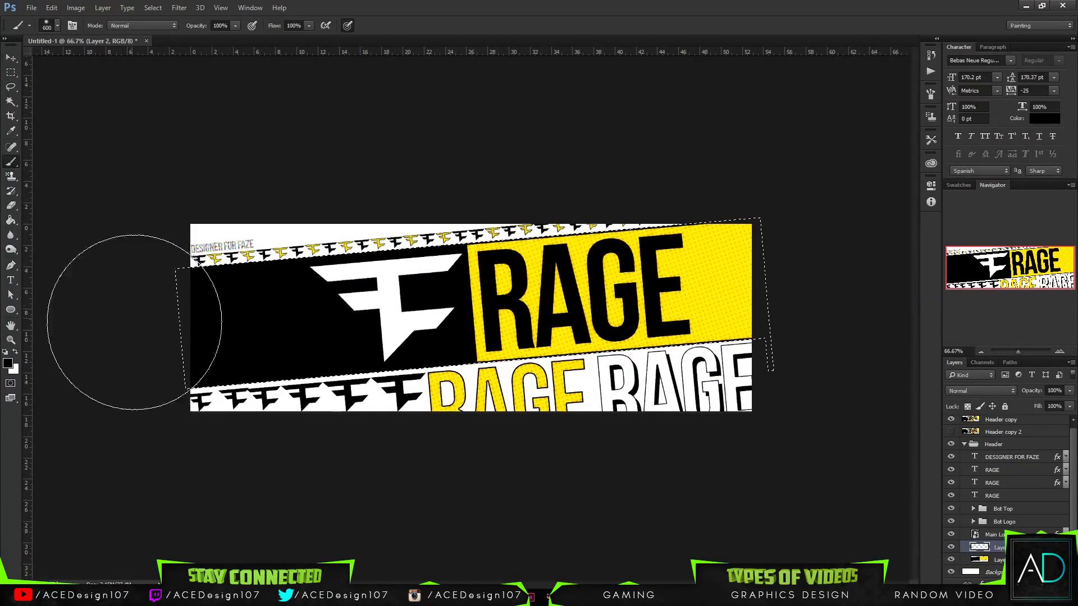
pyautogui.click(16, 352)
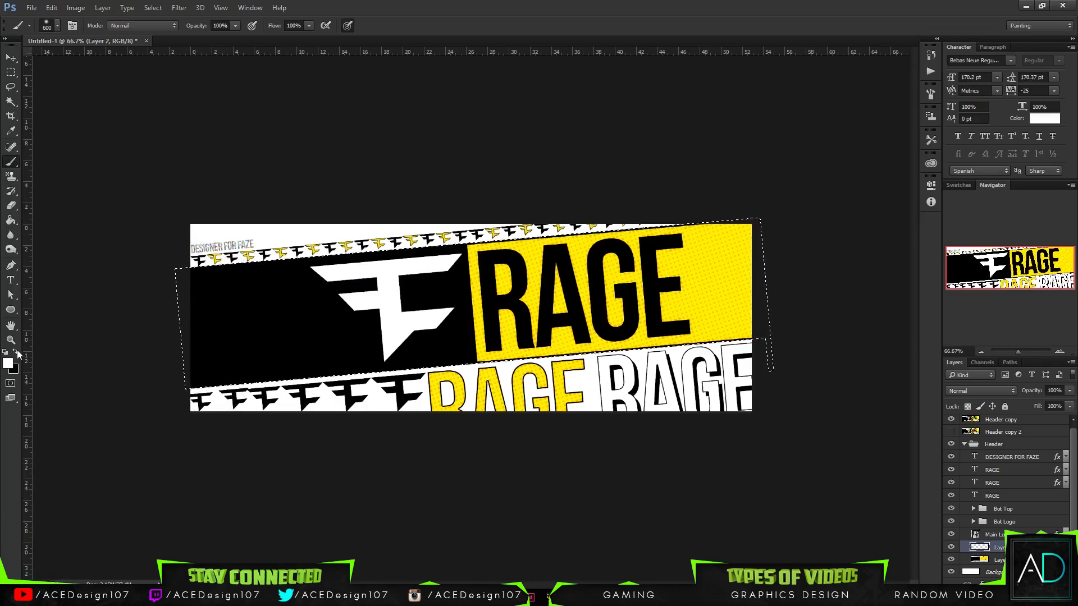
pyautogui.click(198, 335)
pyautogui.hotkey('ctrl', 'z')
pyautogui.click(235, 318)
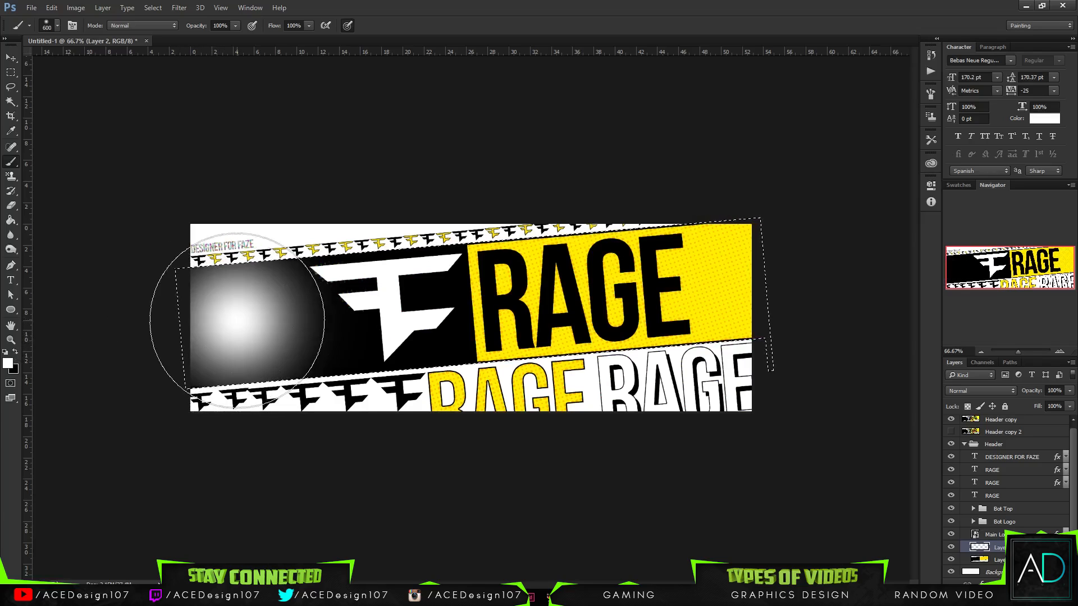
pyautogui.hotkey('ctrl', 'z')
pyautogui.click(229, 324)
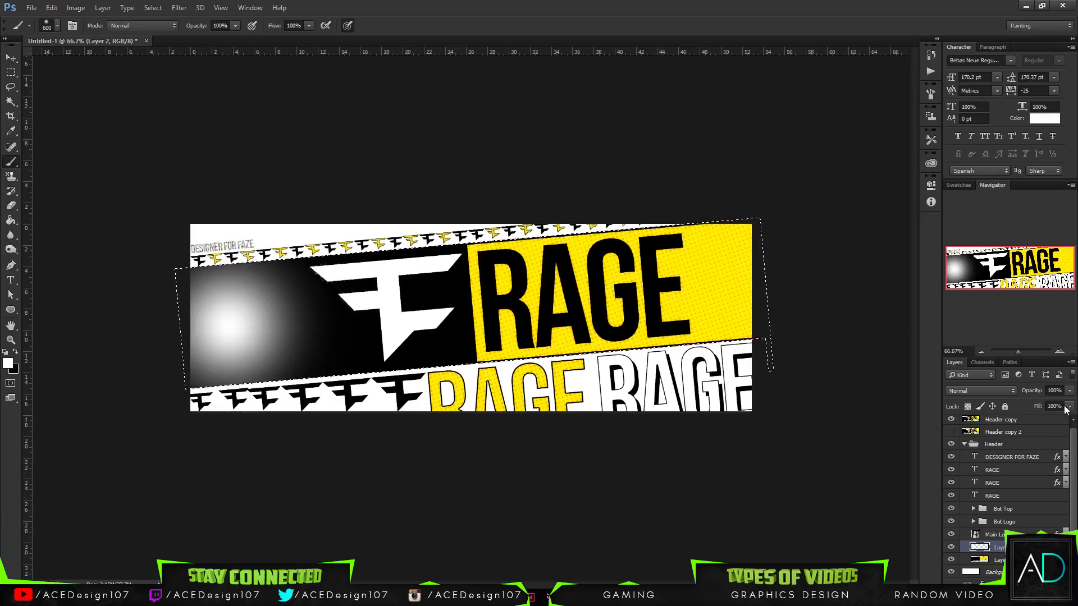
pyautogui.moveTo(1069, 391); pyautogui.dragTo(1020, 403)
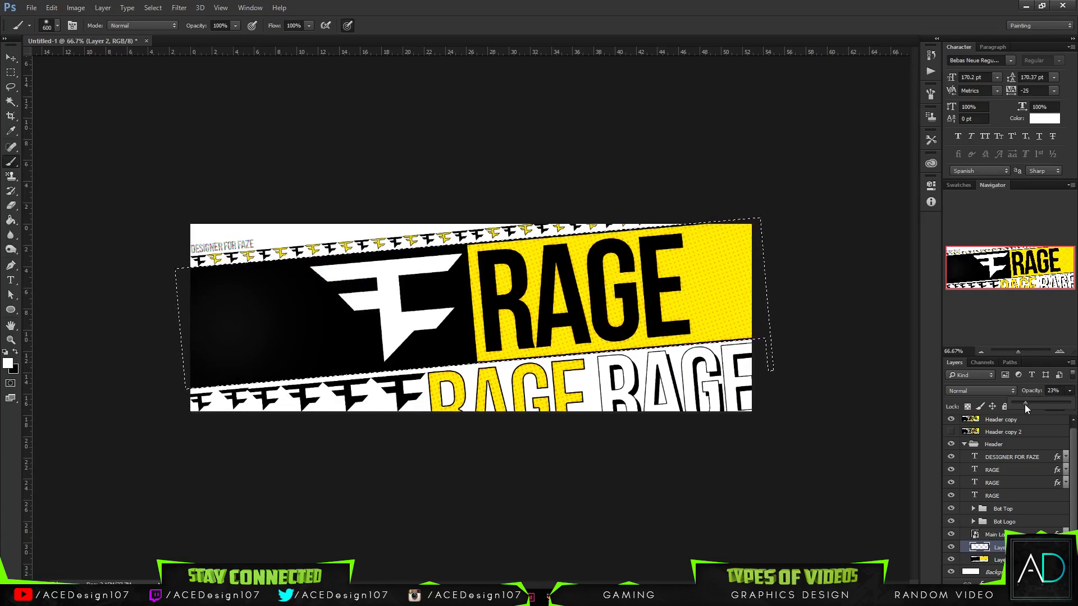
# - Nudge the soft white glow horizontally toward the banner's left edge, to X 201.5 px
pyautogui.press('v')
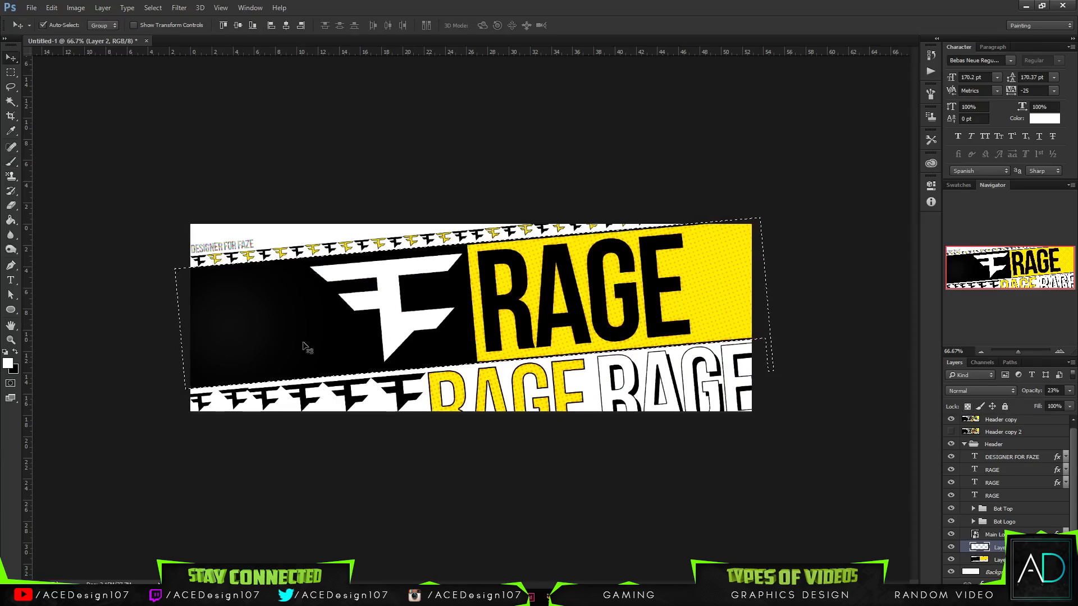
pyautogui.hotkey('ctrl', 't')
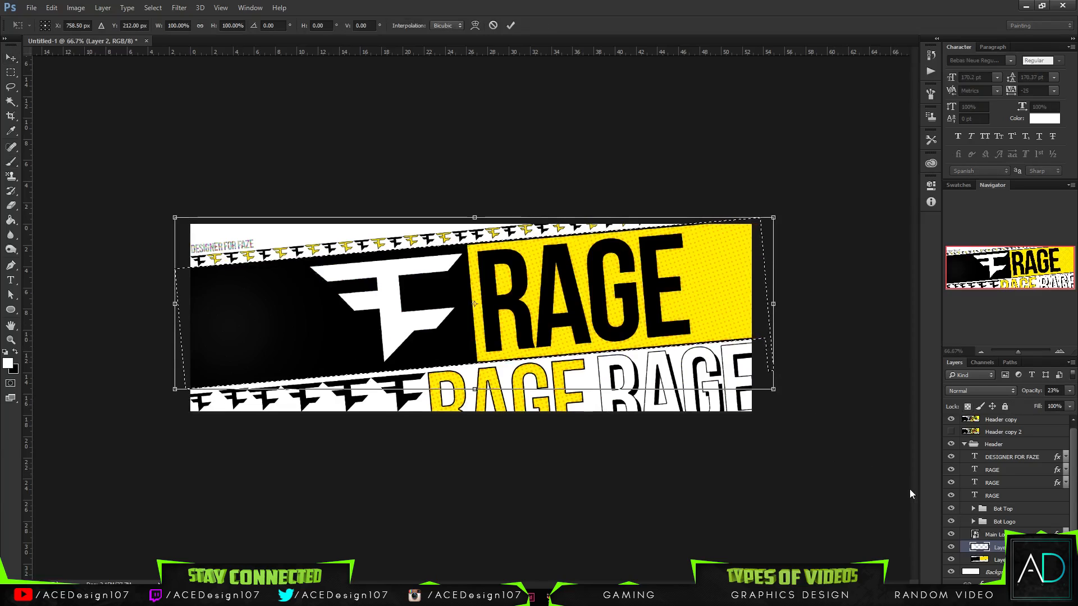
pyautogui.click(493, 26)
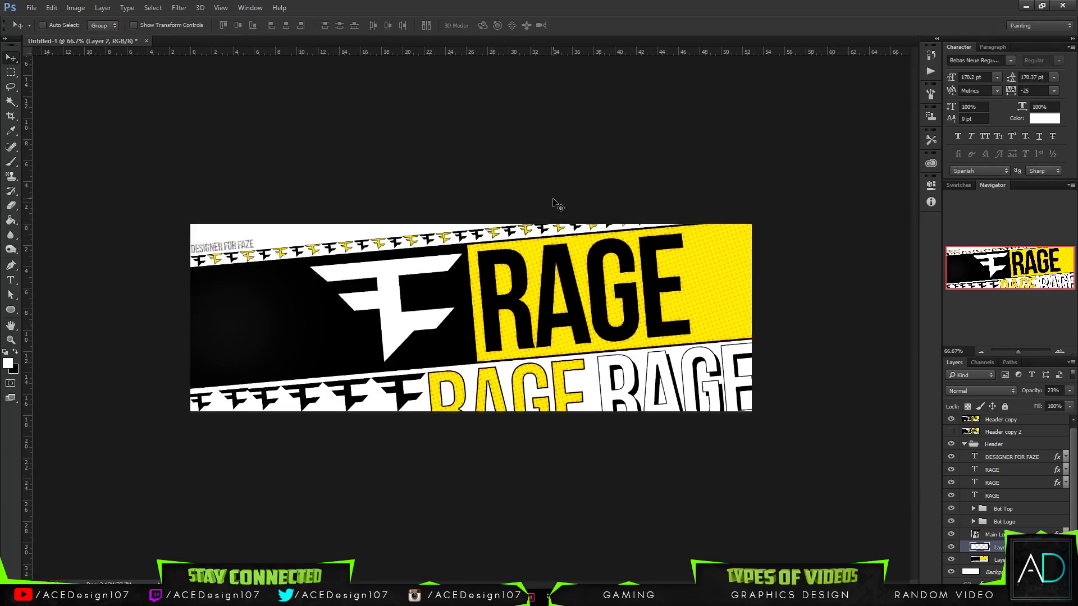
pyautogui.hotkey('ctrl', 't')
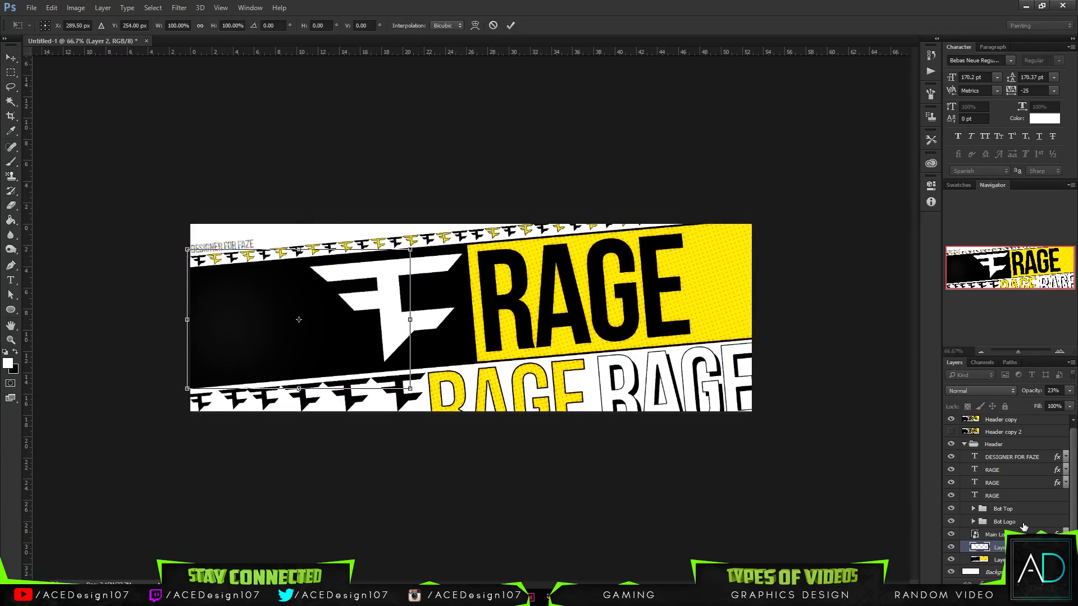
pyautogui.press('Left')
pyautogui.press('Left')
pyautogui.press('Left')
pyautogui.press('Left')
pyautogui.press('Left')
pyautogui.press('Left')
pyautogui.press('Left')
pyautogui.press('Left')
pyautogui.press('Left')
pyautogui.press('Left')
pyautogui.press('Left')
pyautogui.press('Left')
pyautogui.press('Left')
pyautogui.press('Left')
pyautogui.press('Left')
pyautogui.press('Left')
pyautogui.press('Left')
pyautogui.press('Left')
pyautogui.press('Left')
pyautogui.press('Left')
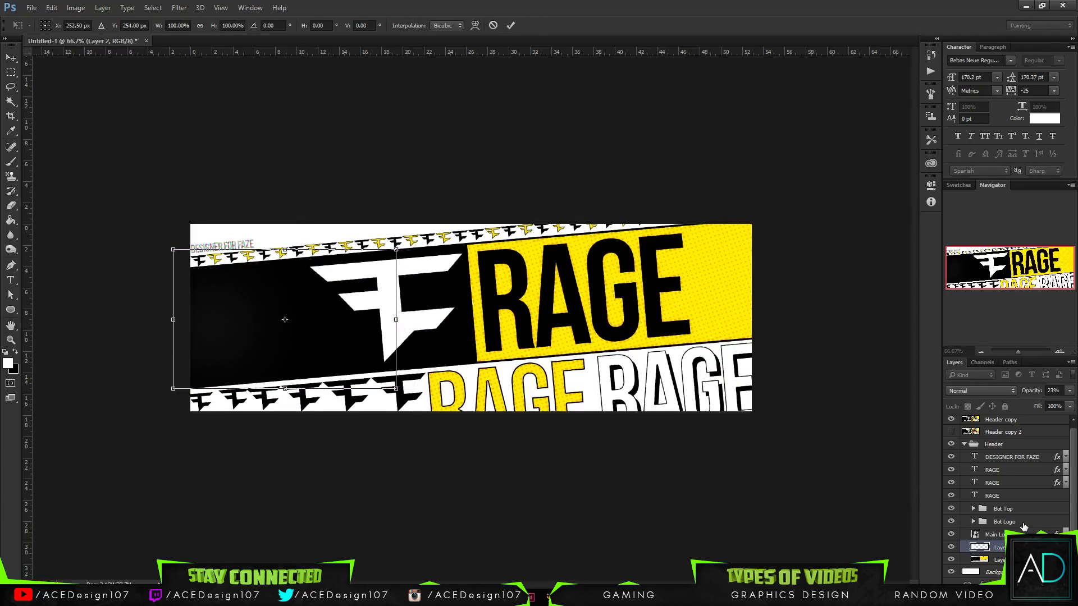
pyautogui.press('Left')
pyautogui.press('Left')
pyautogui.press('Left')
pyautogui.press('Left')
pyautogui.press('Left')
pyautogui.press('Left')
pyautogui.press('Left')
pyautogui.press('Left')
pyautogui.press('Left')
pyautogui.press('Left')
pyautogui.press('Left')
pyautogui.press('Left')
pyautogui.press('Left')
pyautogui.press('Left')
pyautogui.press('Left')
pyautogui.press('Left')
pyautogui.press('Left')
pyautogui.press('Left')
pyautogui.press('Left')
pyautogui.press('Left')
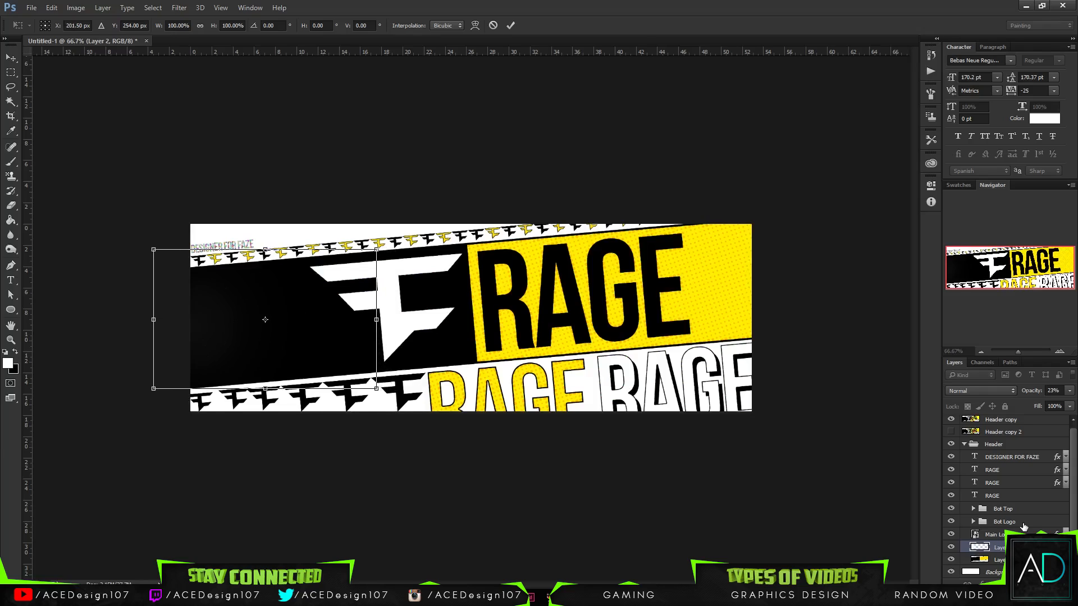
pyautogui.press('Return')
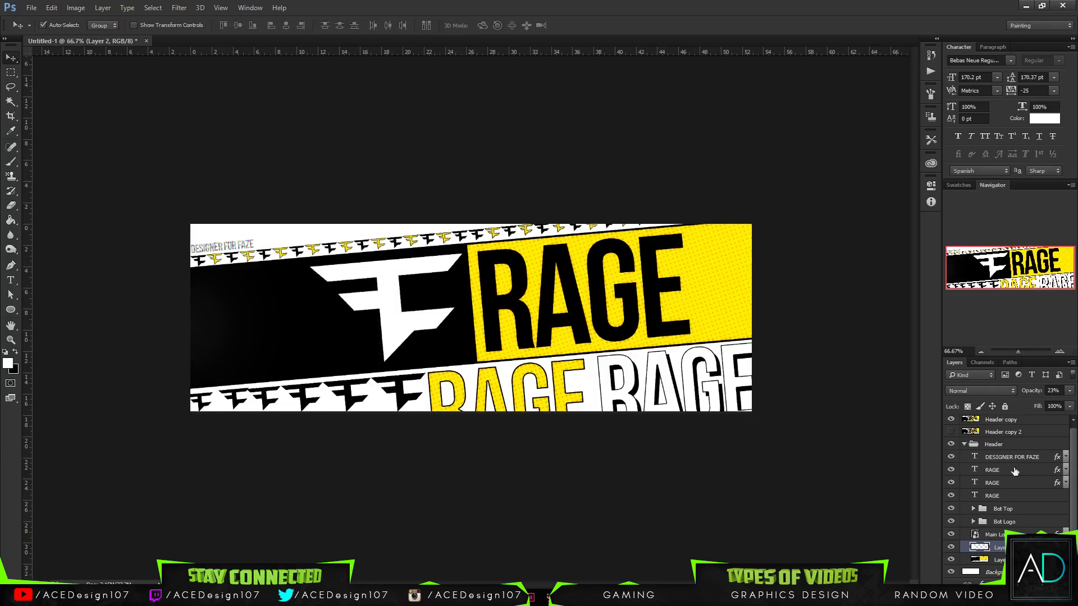
# - Delete the glow layer, then add a new empty layer above the band layer with the band's black area selected
pyautogui.press('Delete')
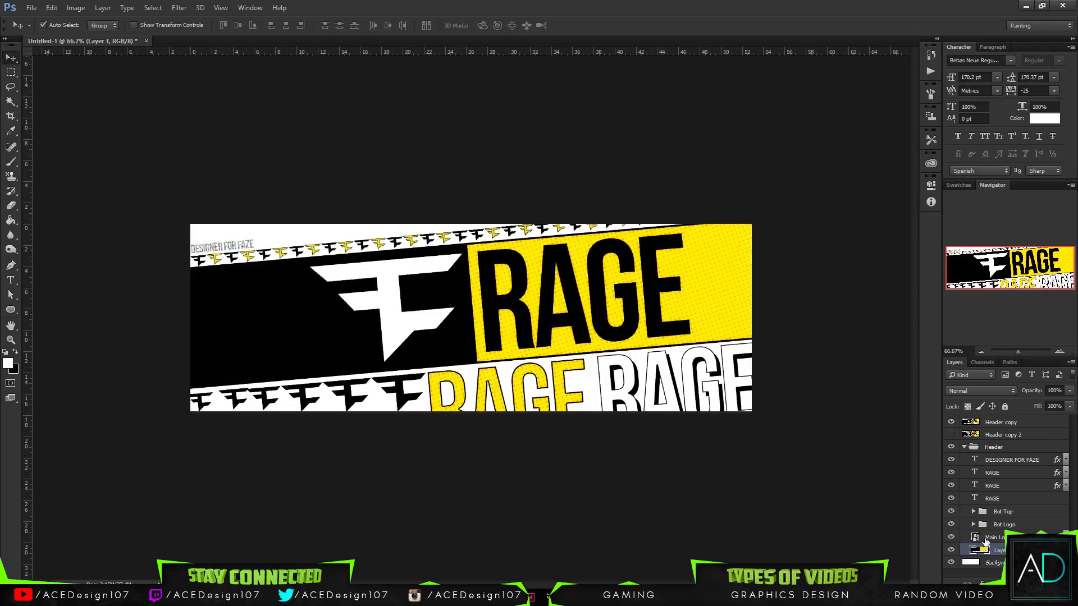
pyautogui.press('w')
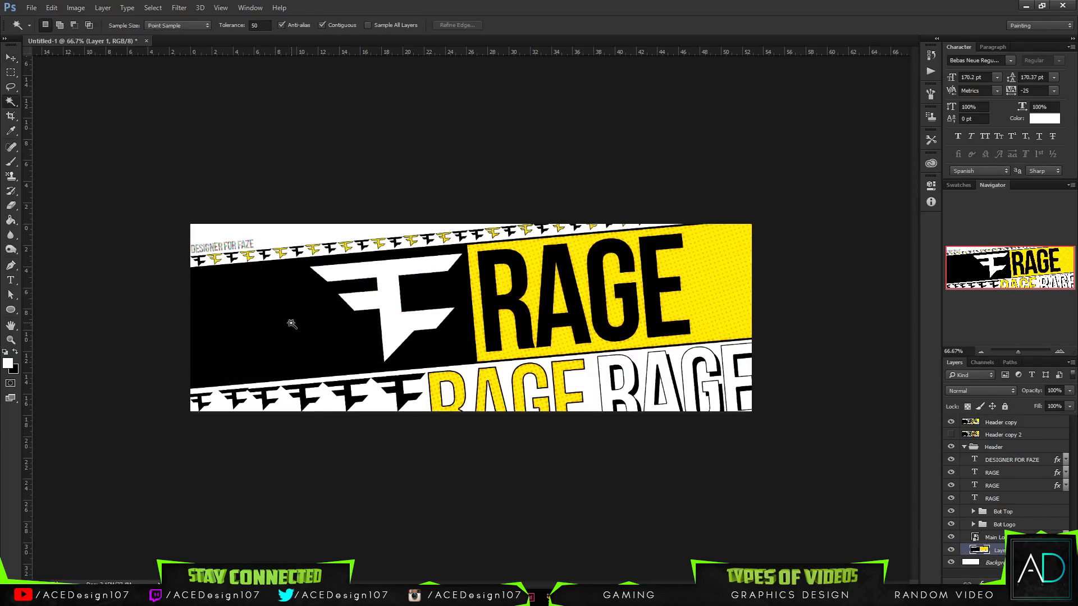
pyautogui.click(291, 323)
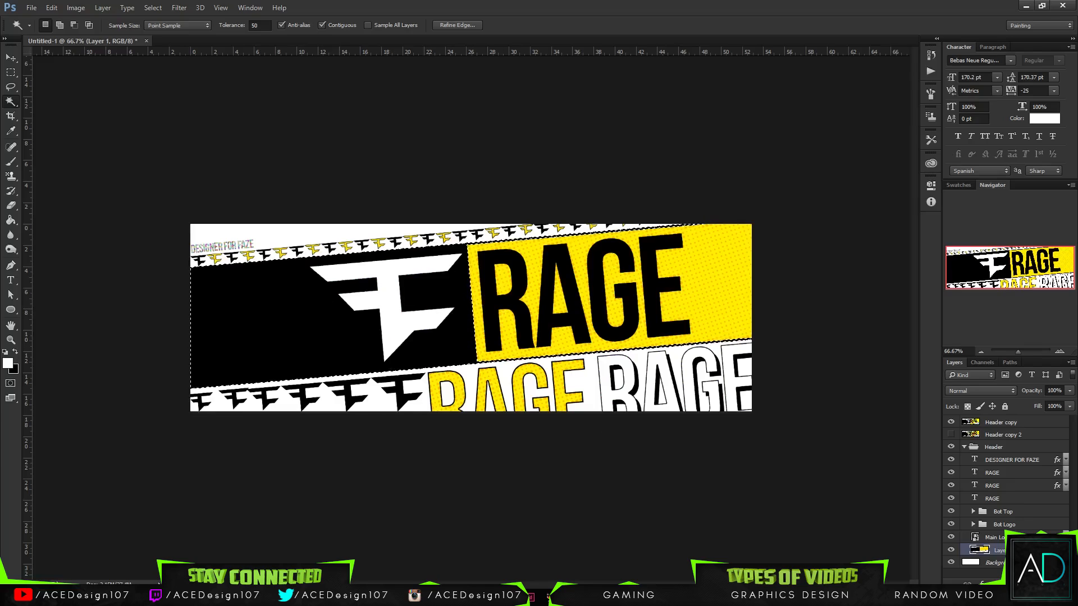
pyautogui.hotkey('ctrl', 'shift', 'alt', 'n')
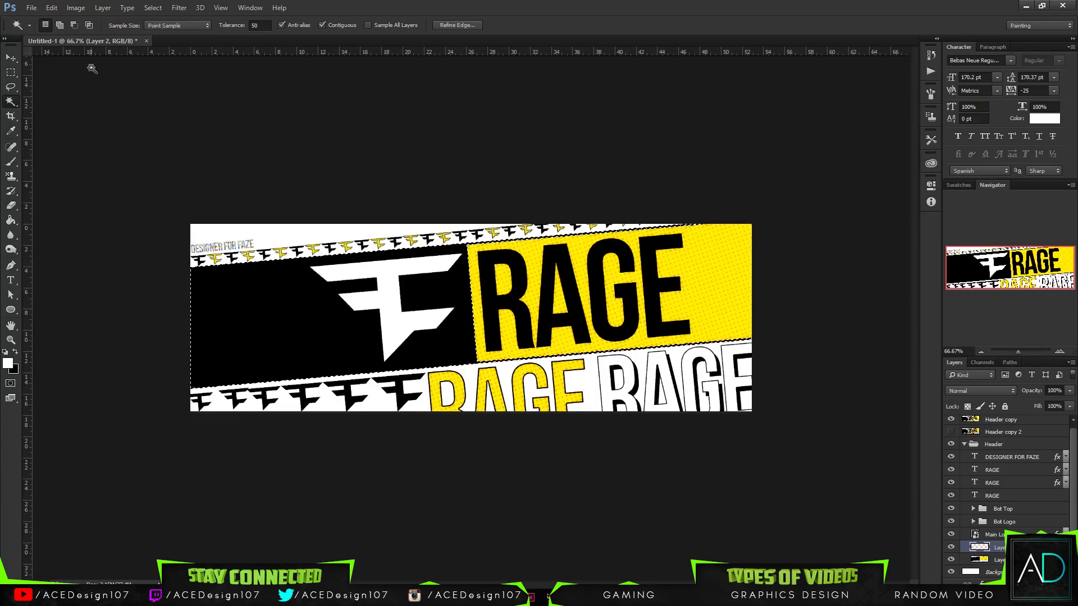
# - Fill the selected area of the band with black on the new layer and clear the selection
pyautogui.click(15, 352)
pyautogui.hotkey('ctrl', 'd')
pyautogui.hotkey('ctrl', 'z')
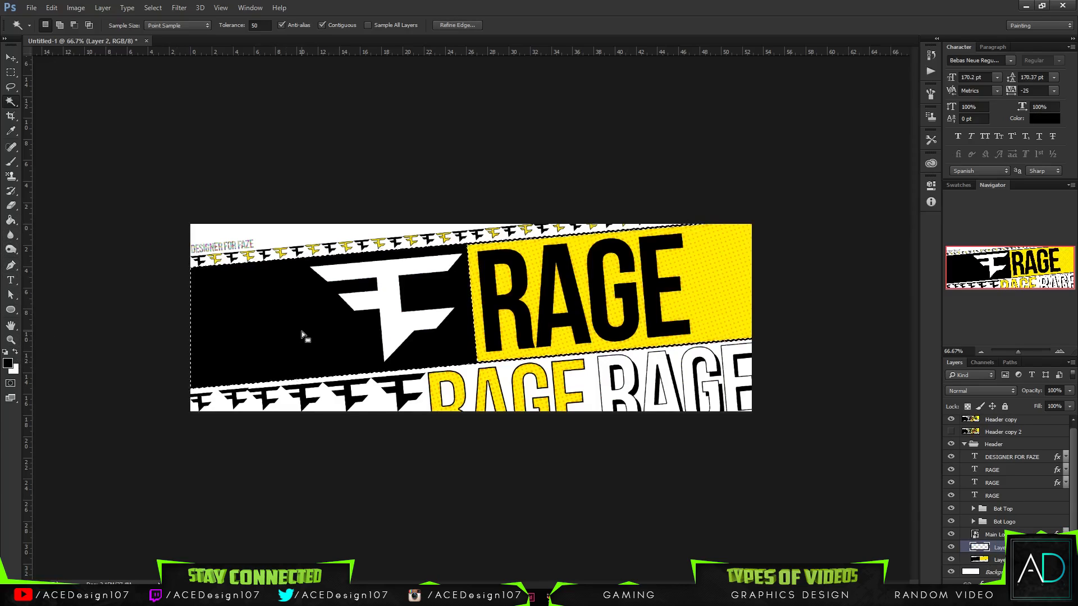
pyautogui.press('g')
pyautogui.click(300, 332)
pyautogui.hotkey('ctrl', 'd')
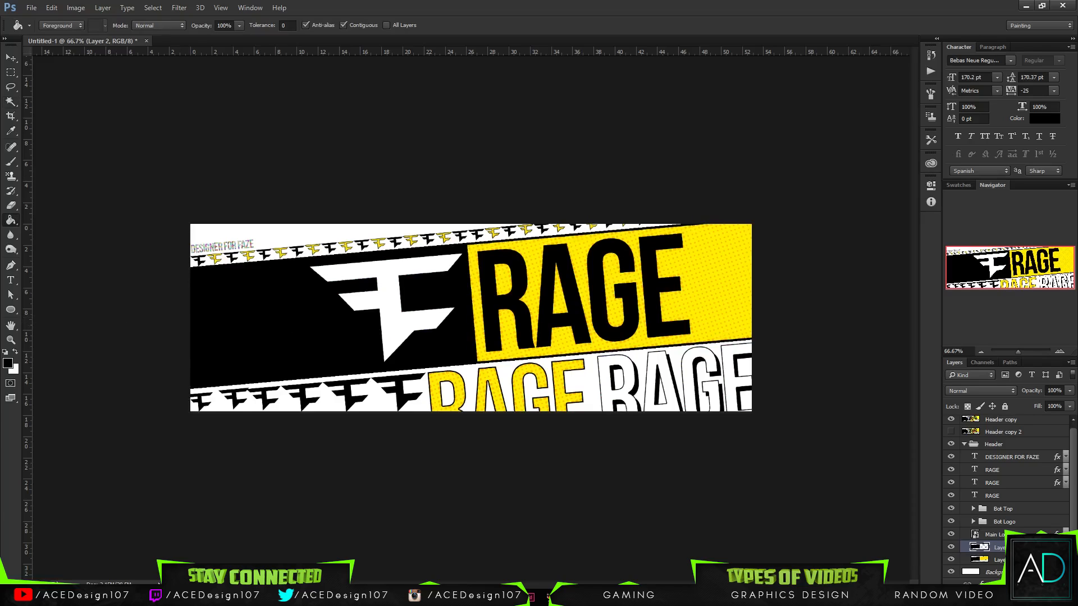
# - Add a Gradient Overlay to the black fill layer using the Foreground to Background preset
pyautogui.rightClick(1023, 548)
pyautogui.click(930, 44)
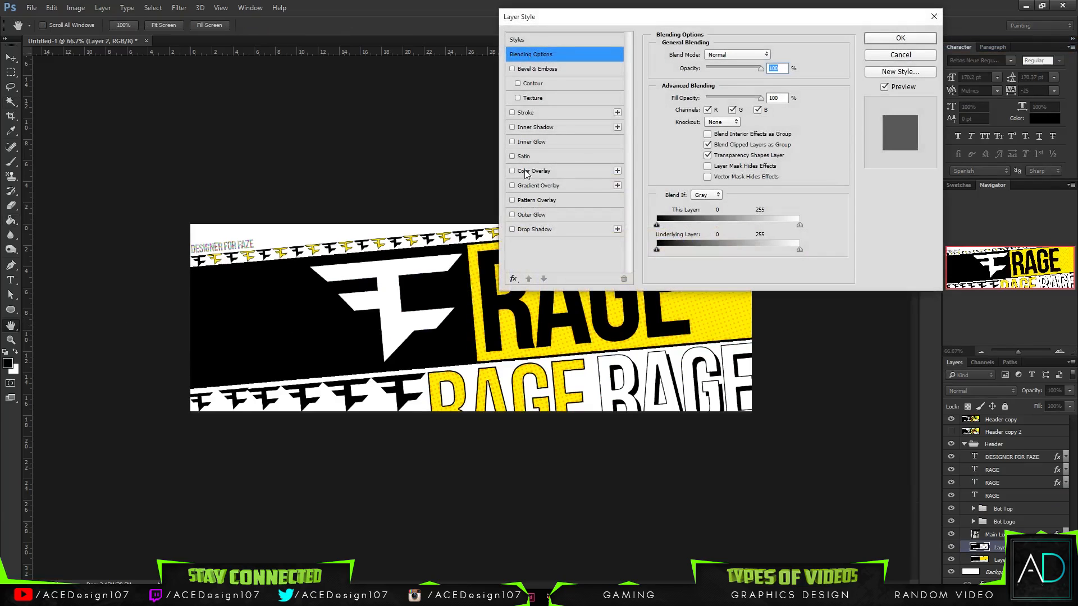
pyautogui.click(534, 186)
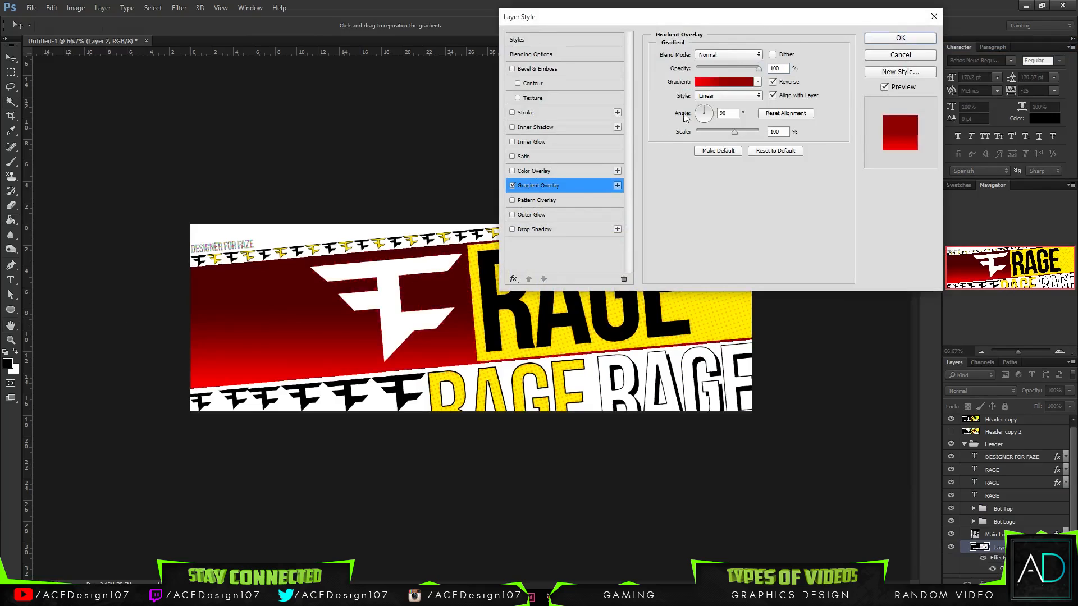
pyautogui.click(723, 84)
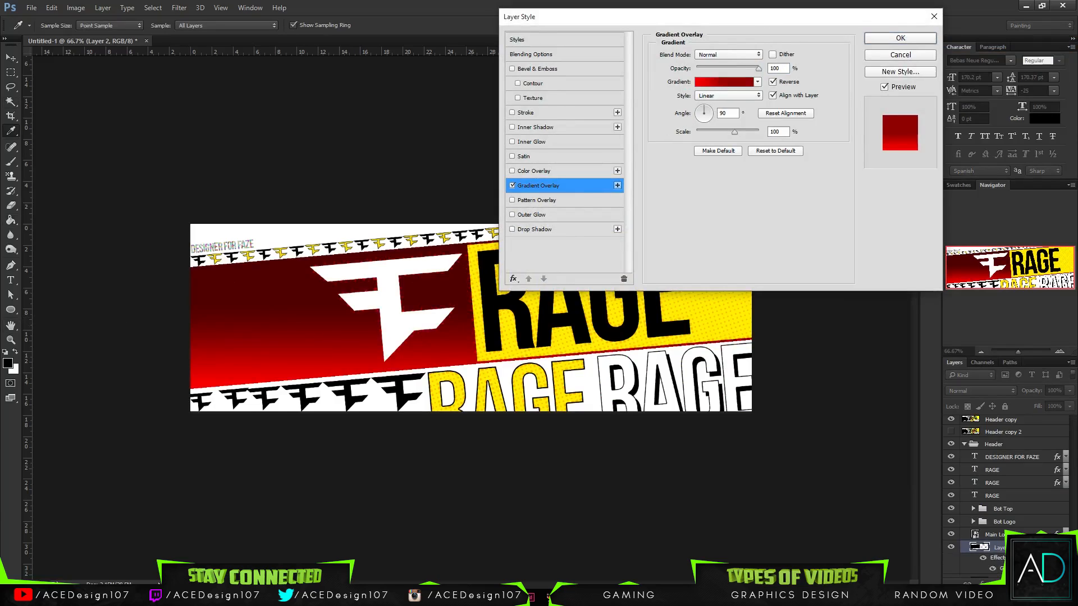
pyautogui.click(528, 135)
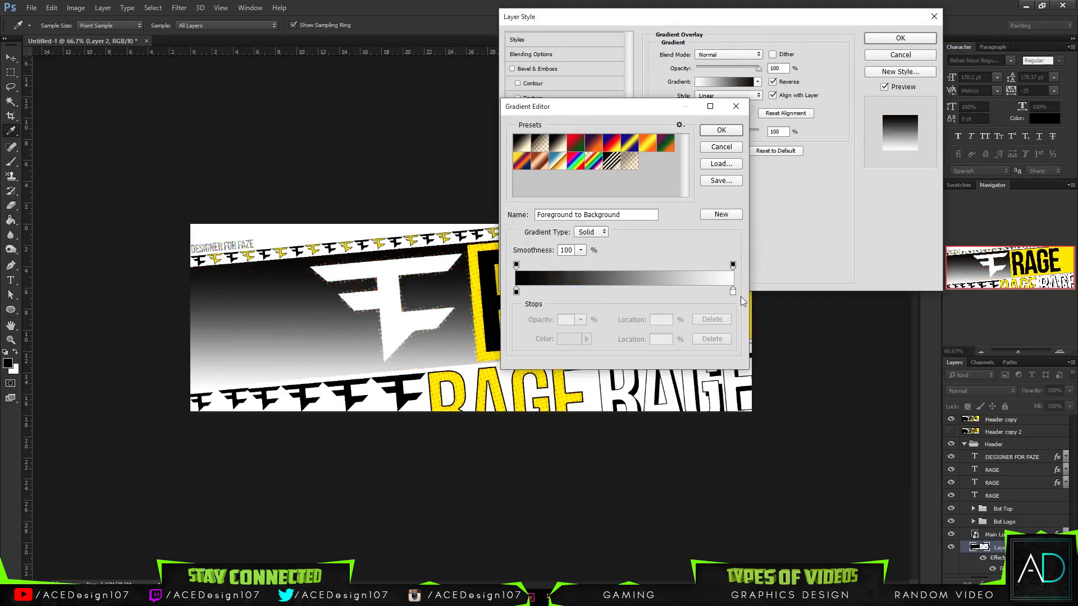
# - Recolour the gradient's white end stop to dark grey 404040
pyautogui.click(733, 292)
pyautogui.click(569, 339)
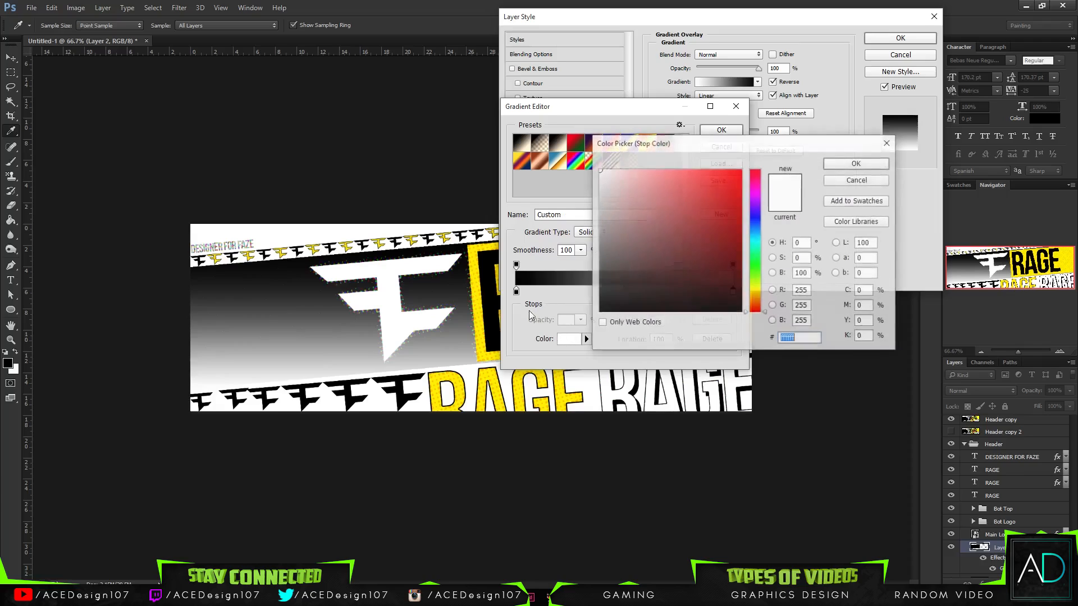
pyautogui.click(605, 273)
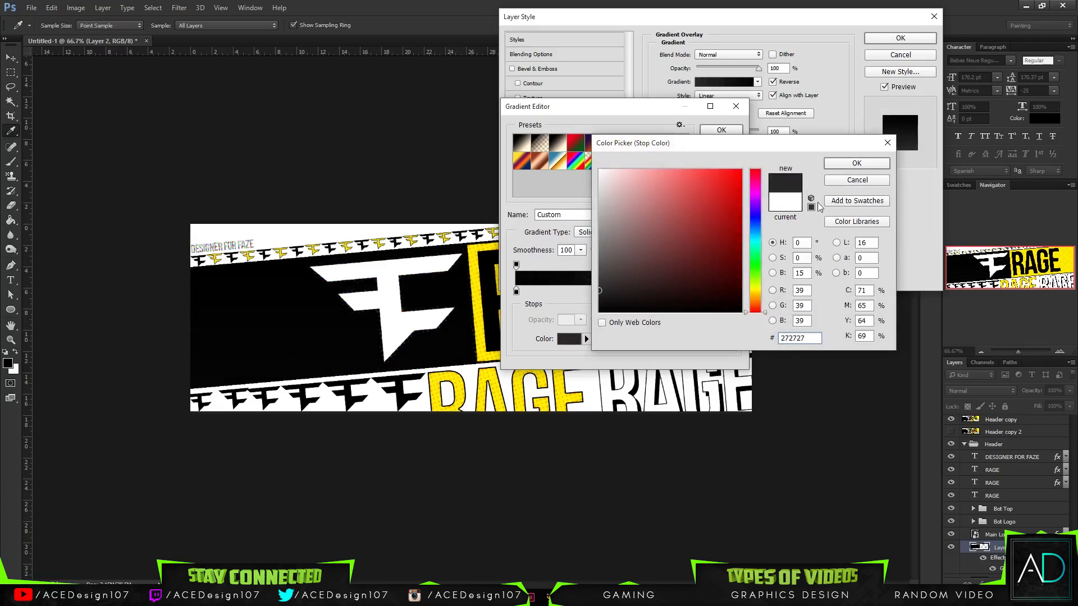
pyautogui.click(857, 164)
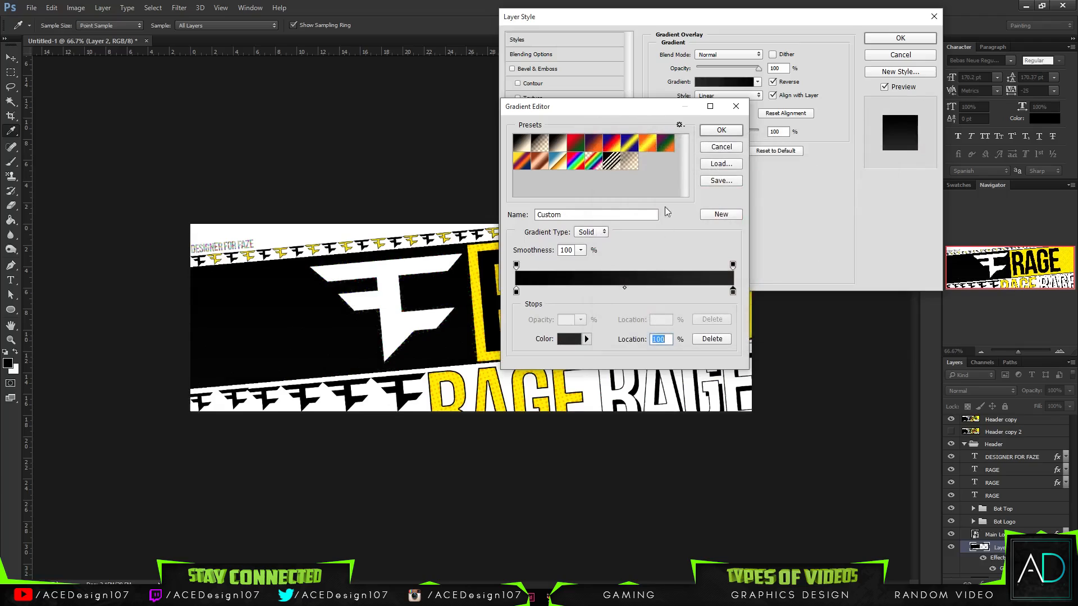
pyautogui.moveTo(714, 108); pyautogui.dragTo(904, 82)
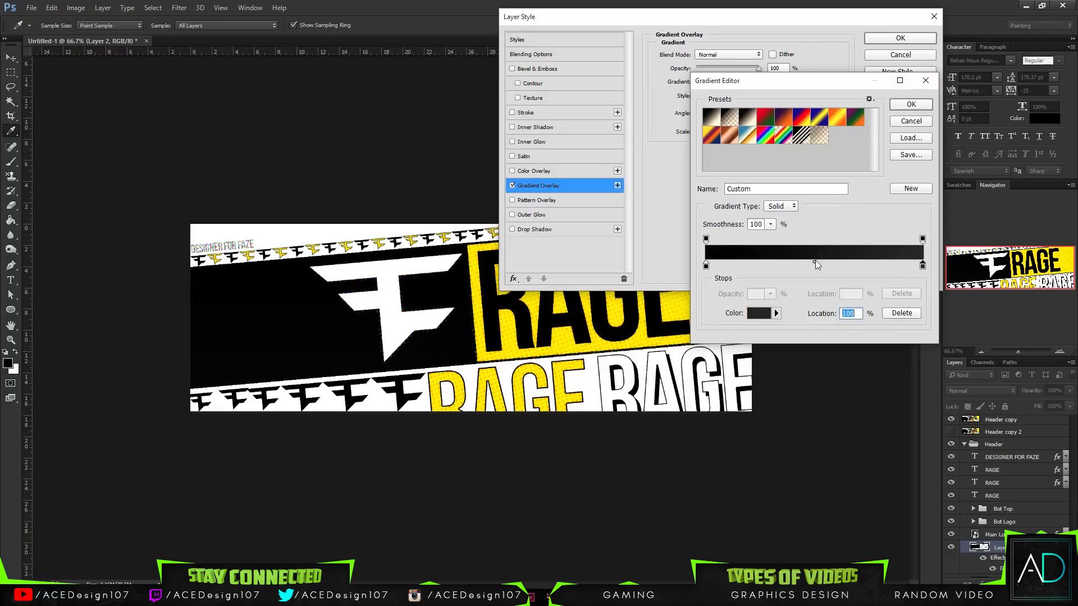
pyautogui.click(759, 313)
pyautogui.moveTo(612, 259); pyautogui.dragTo(587, 270)
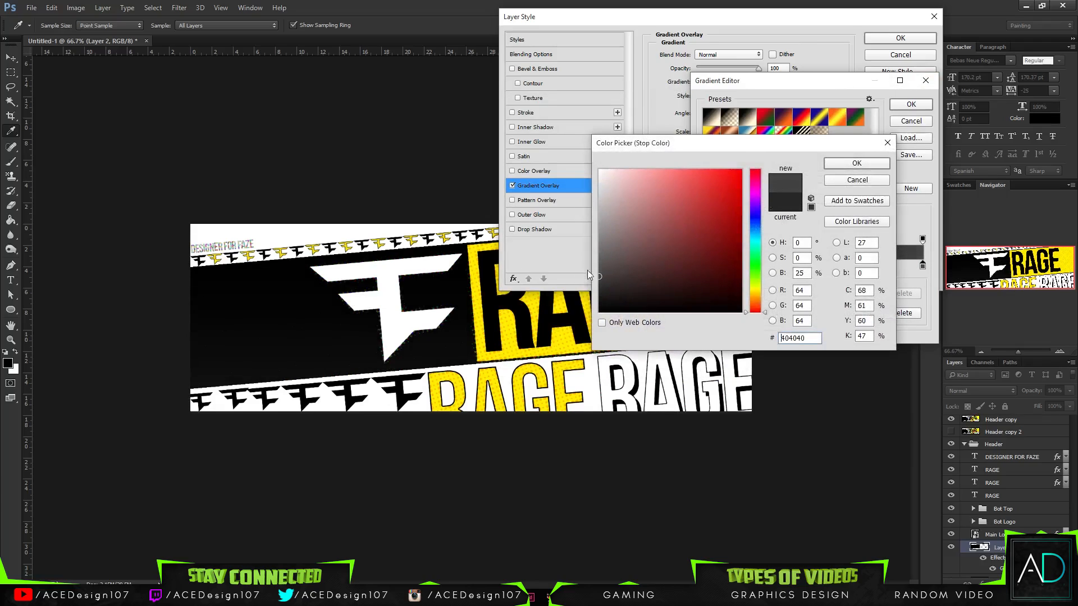
pyautogui.click(857, 163)
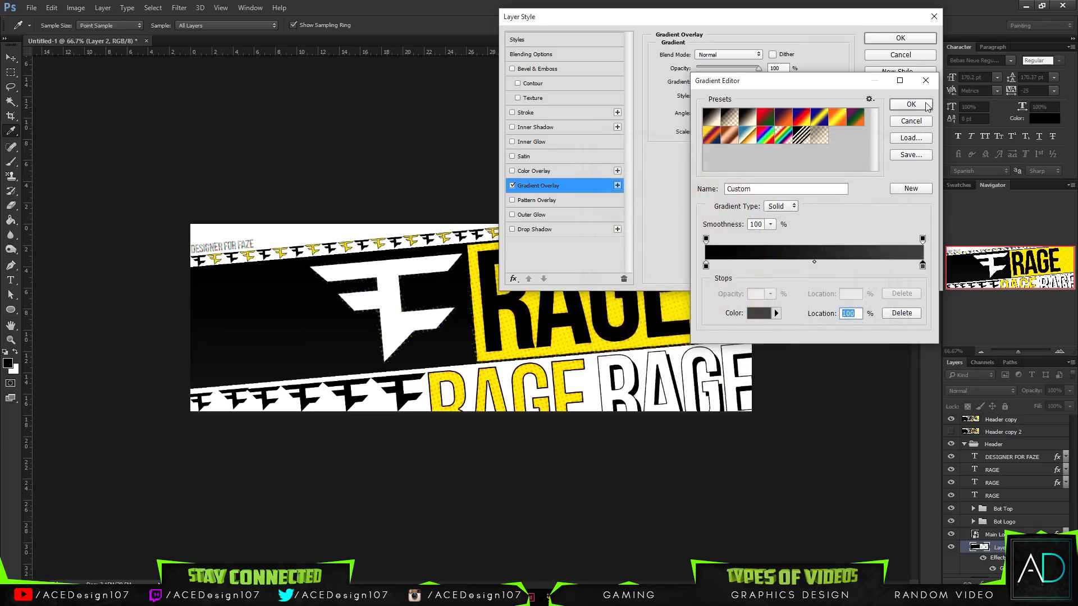
pyautogui.click(911, 104)
# - Set the gradient overlay's angle to 0°, increase its scale slightly and apply the layer style
pyautogui.click(697, 112)
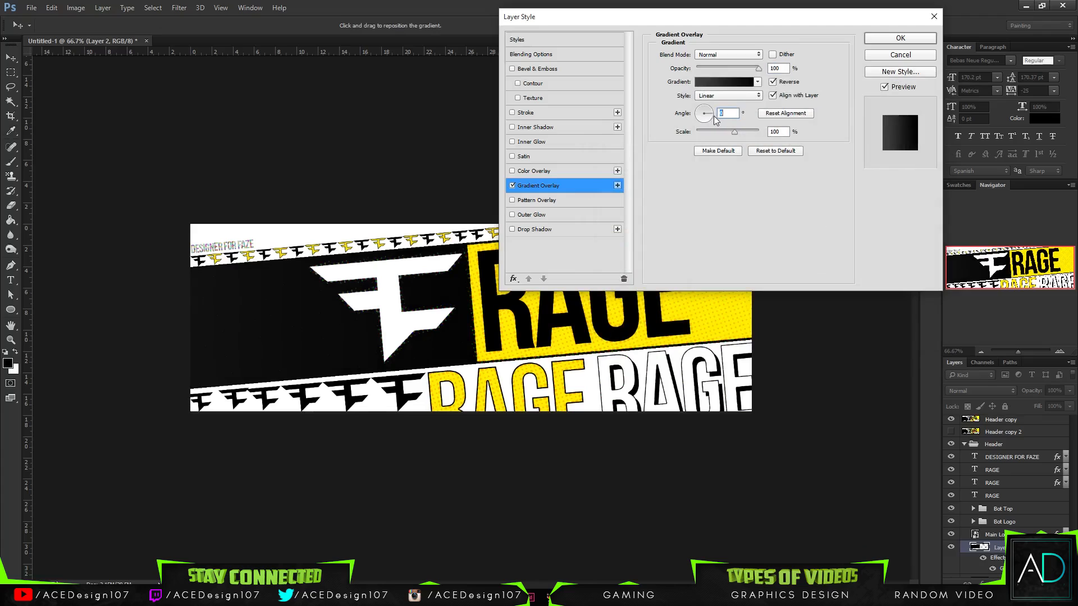
pyautogui.moveTo(632, 22); pyautogui.dragTo(576, 88)
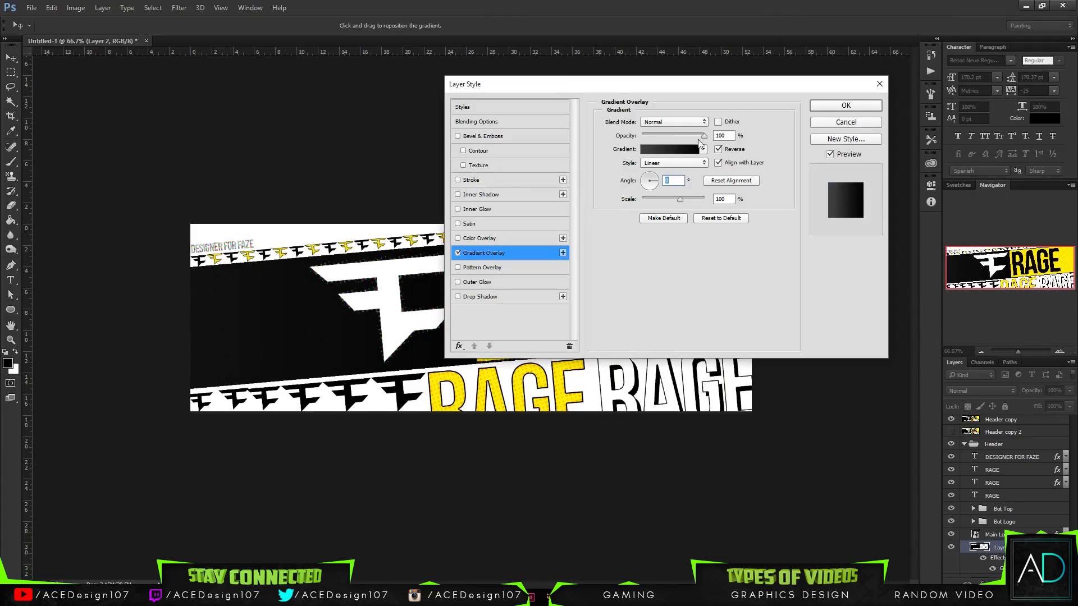
pyautogui.moveTo(681, 198)
pyautogui.mouseDown()
pyautogui.moveTo(671, 199)
pyautogui.moveTo(685, 200)
pyautogui.mouseUp()
pyautogui.click(840, 106)
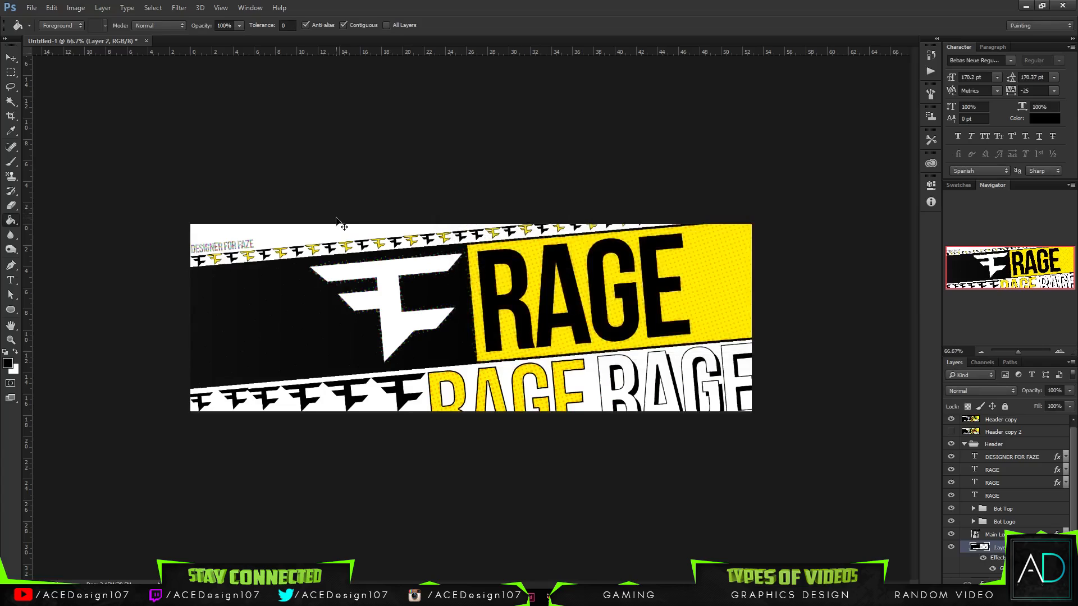
pyautogui.scroll(3, 337, 219)
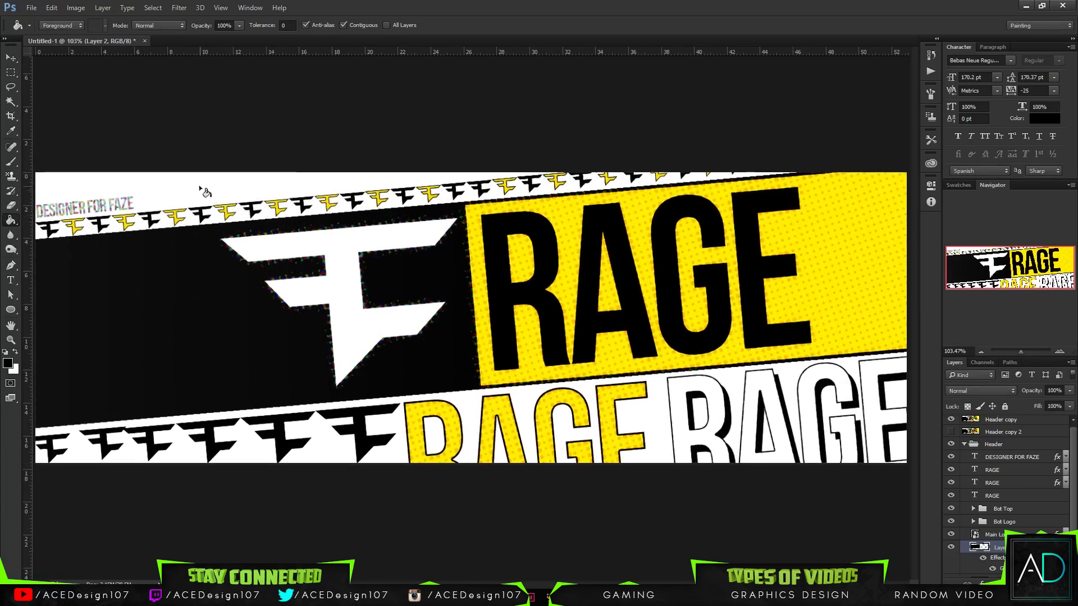
pyautogui.press('m')
pyautogui.moveTo(166, 179)
pyautogui.mouseDown()
pyautogui.moveTo(464, 429)
pyautogui.moveTo(473, 461)
pyautogui.mouseUp()
pyautogui.click(390, 369)
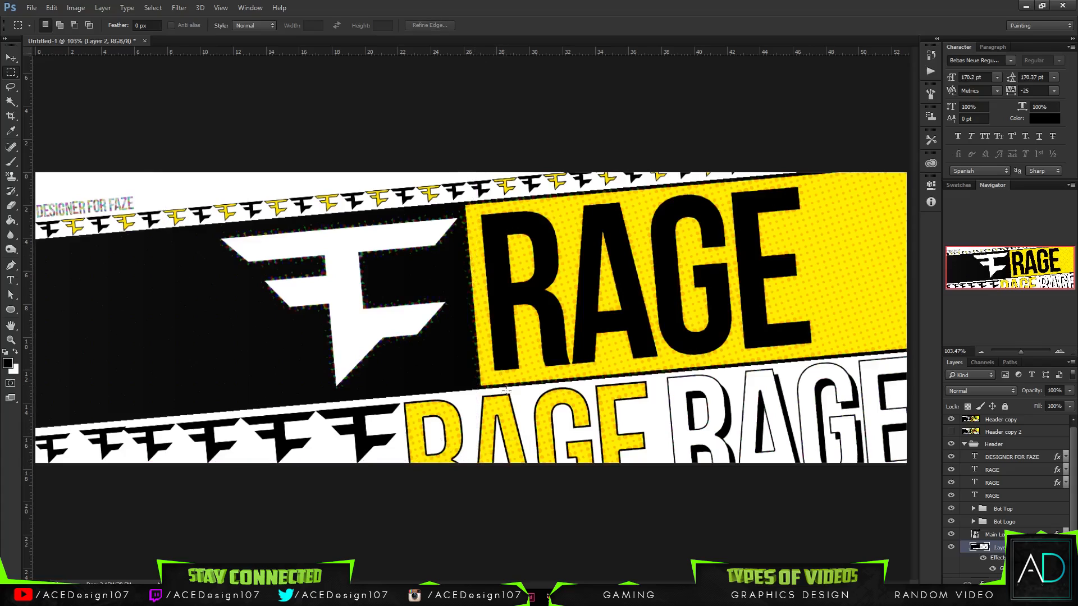
# - Select the band's black area from the gradient layer, delete it from the Header copy layer and deselect
pyautogui.press('w')
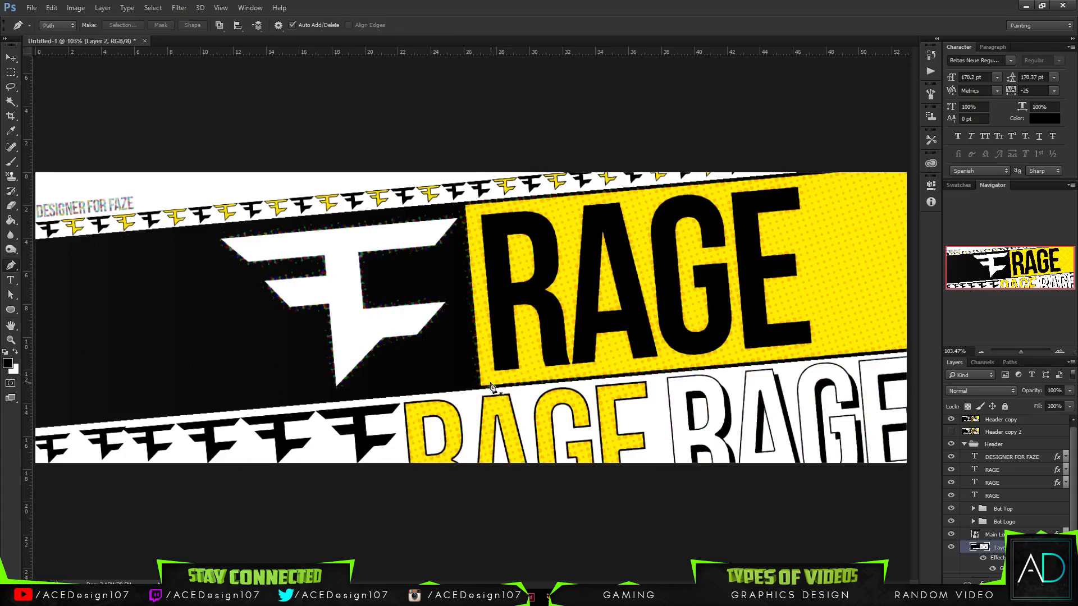
pyautogui.click(451, 360)
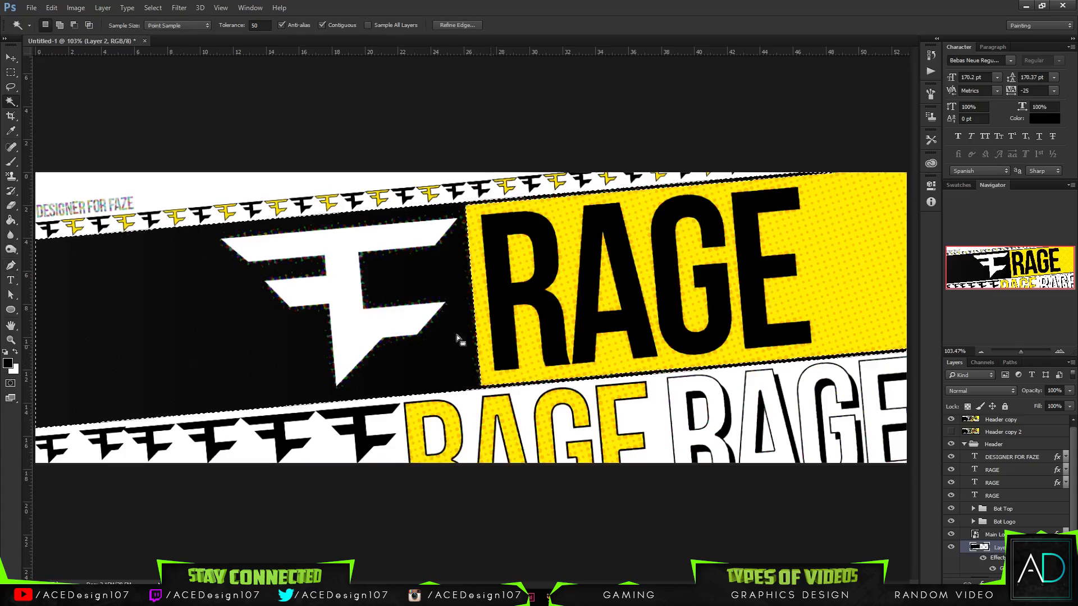
pyautogui.click(1011, 431)
pyautogui.click(1023, 421)
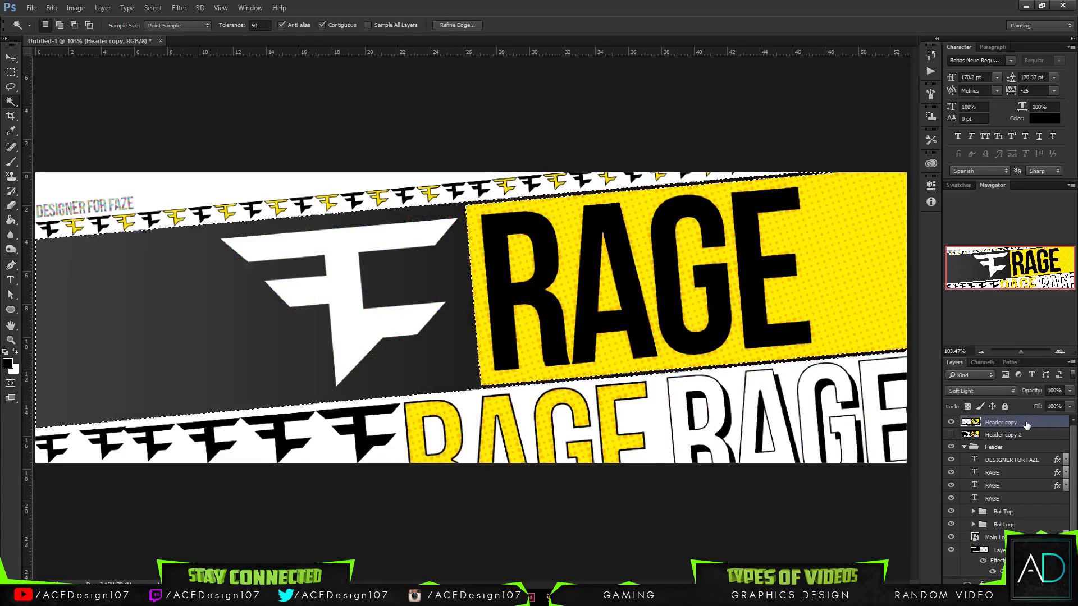
pyautogui.hotkey('ctrl', 'd')
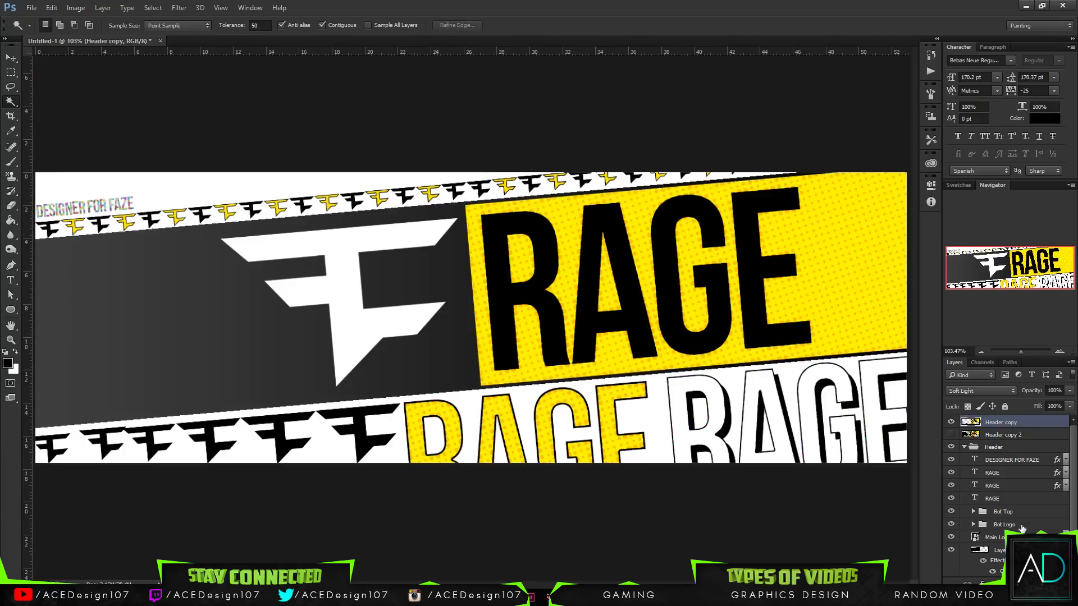
# - Lower the gradient fill layer's opacity to 25% and view the banner at 100%
pyautogui.click(989, 550)
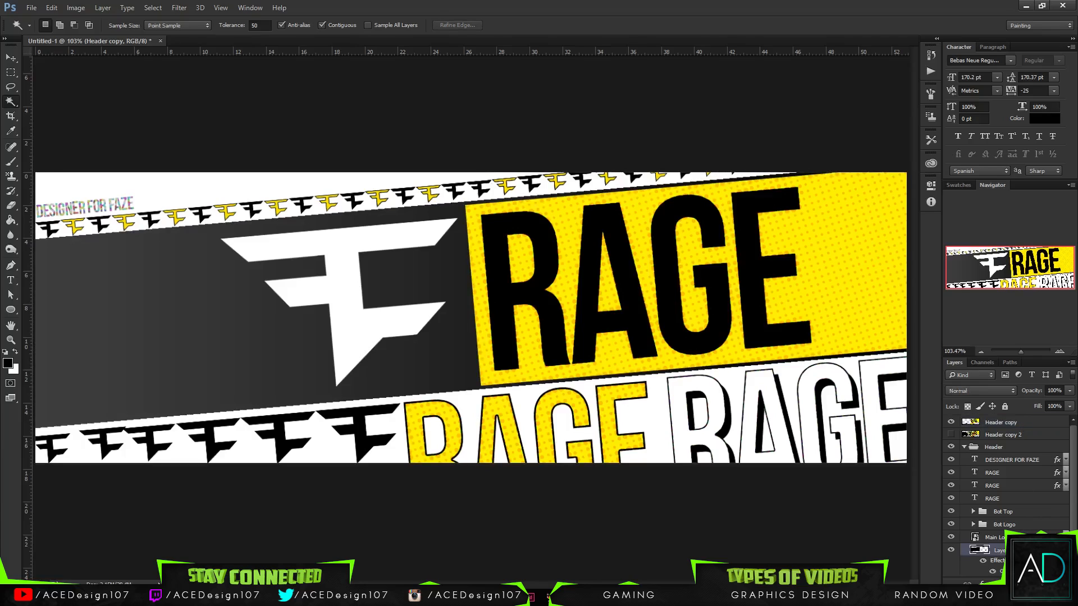
pyautogui.click(1069, 391)
pyautogui.moveTo(1044, 403)
pyautogui.mouseDown()
pyautogui.moveTo(1020, 401)
pyautogui.moveTo(1028, 411)
pyautogui.mouseUp()
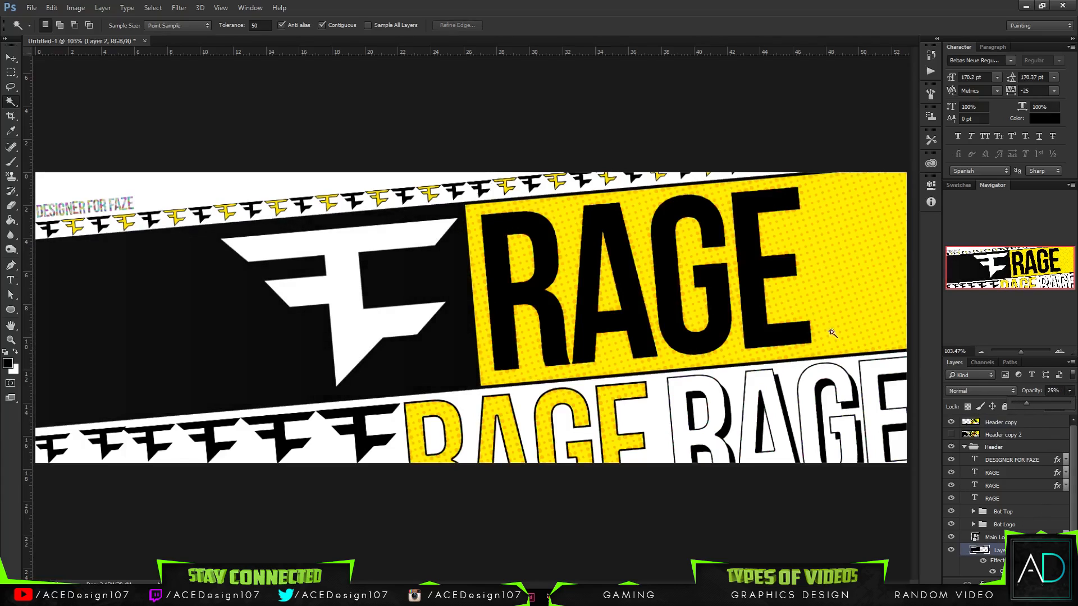
pyautogui.press('v')
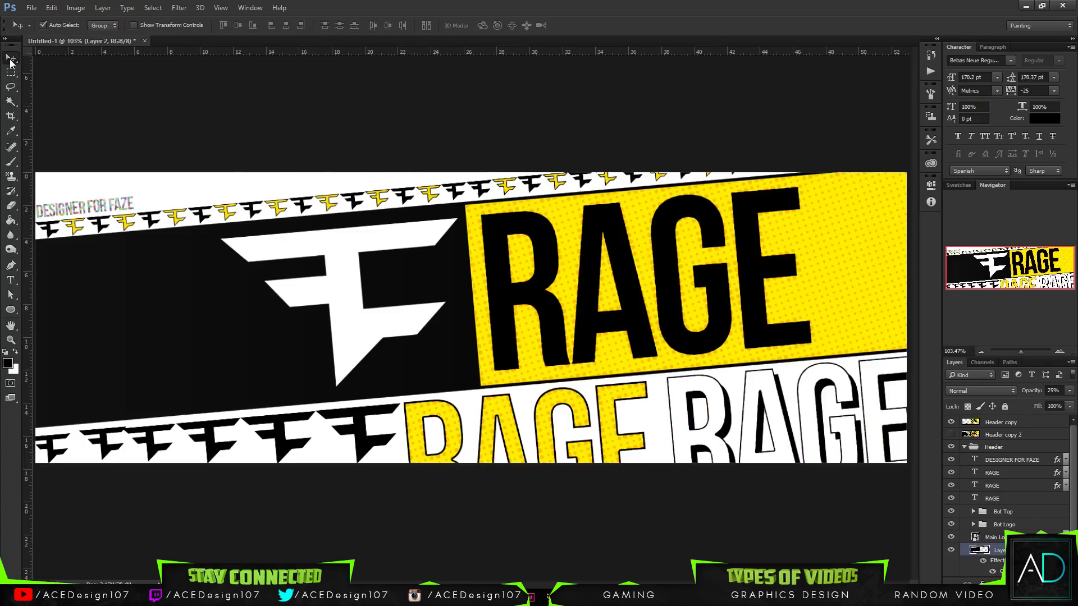
pyautogui.hotkey('ctrl', '-')
pyautogui.hotkey('ctrl', '-')
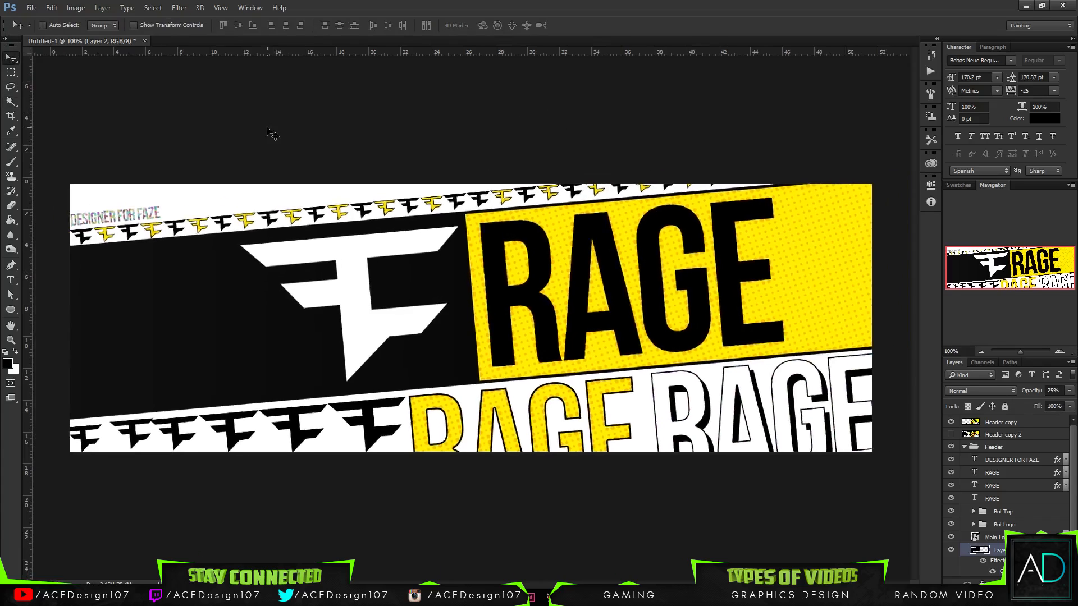
# - Lower the gradient fill layer's opacity to 19%
pyautogui.click(1069, 391)
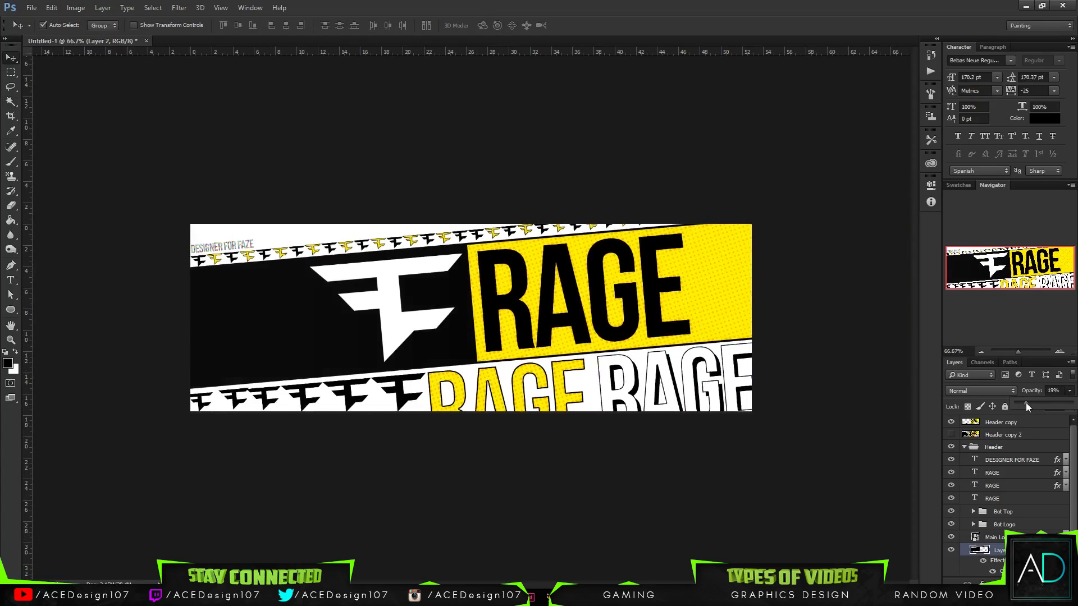
pyautogui.click(659, 237)
# - Collapse the Header group and add a new empty layer above the Header copy layer
pyautogui.click(965, 447)
pyautogui.click(1023, 422)
pyautogui.hotkey('ctrl', 'shift', 'alt', 'n')
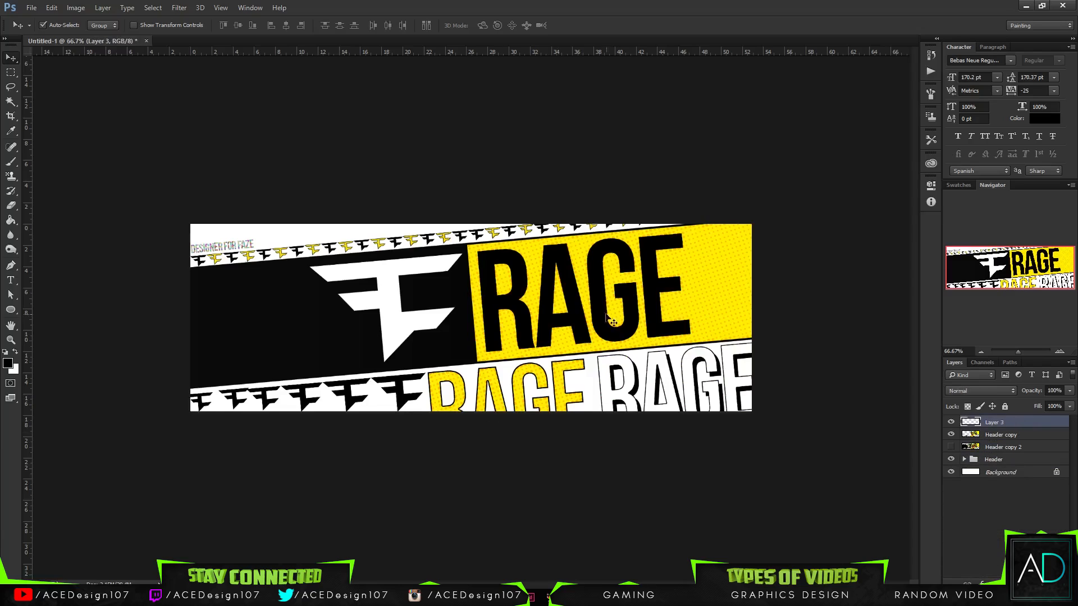
# - Paint a single soft white 850 px brush spot just above the banner's top centre and lower the new layer's opacity to 34%
pyautogui.press('b')
pyautogui.click(58, 25)
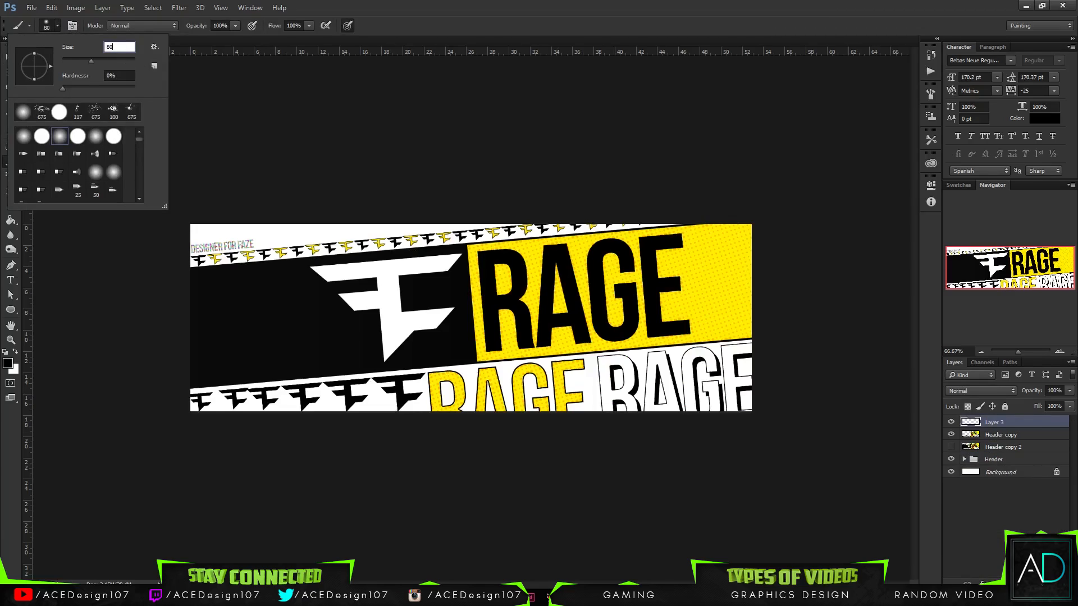
pyautogui.write('850')
pyautogui.press('Return')
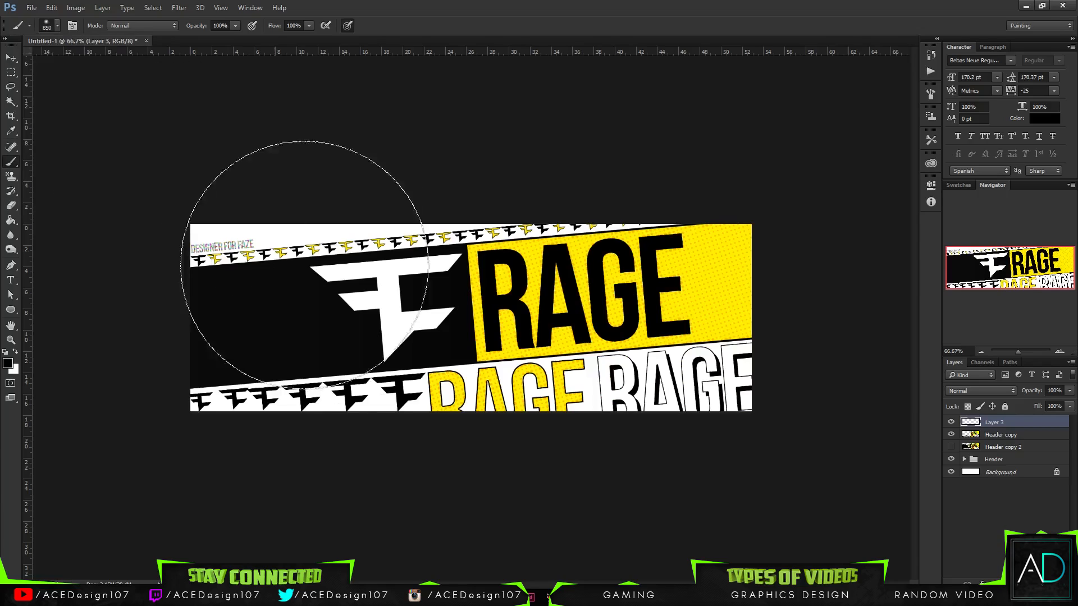
pyautogui.click(15, 354)
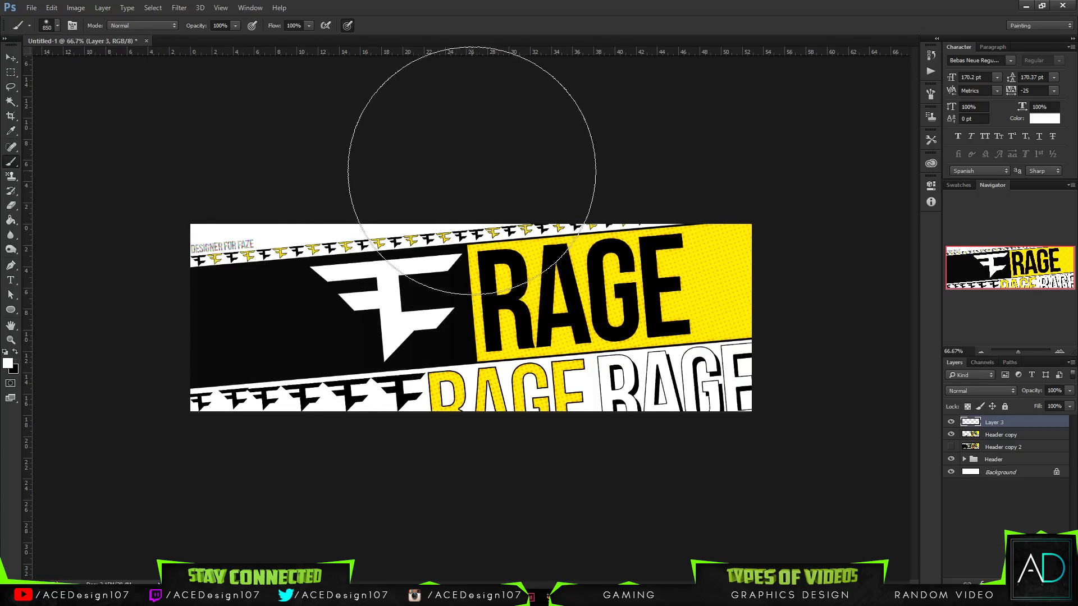
pyautogui.click(475, 173)
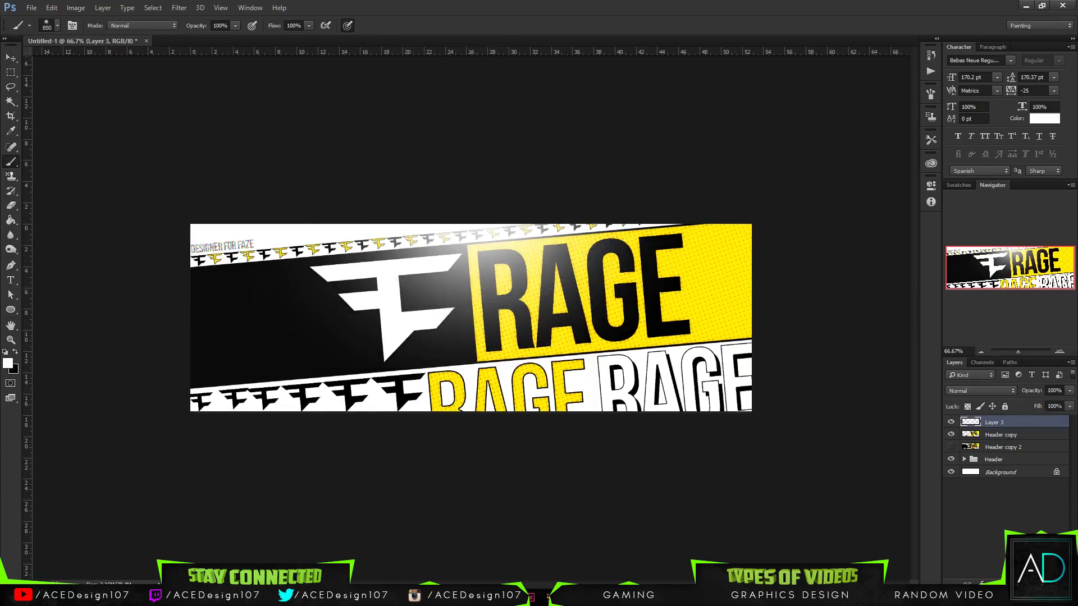
pyautogui.click(1069, 392)
pyautogui.moveTo(1040, 402); pyautogui.dragTo(1032, 402)
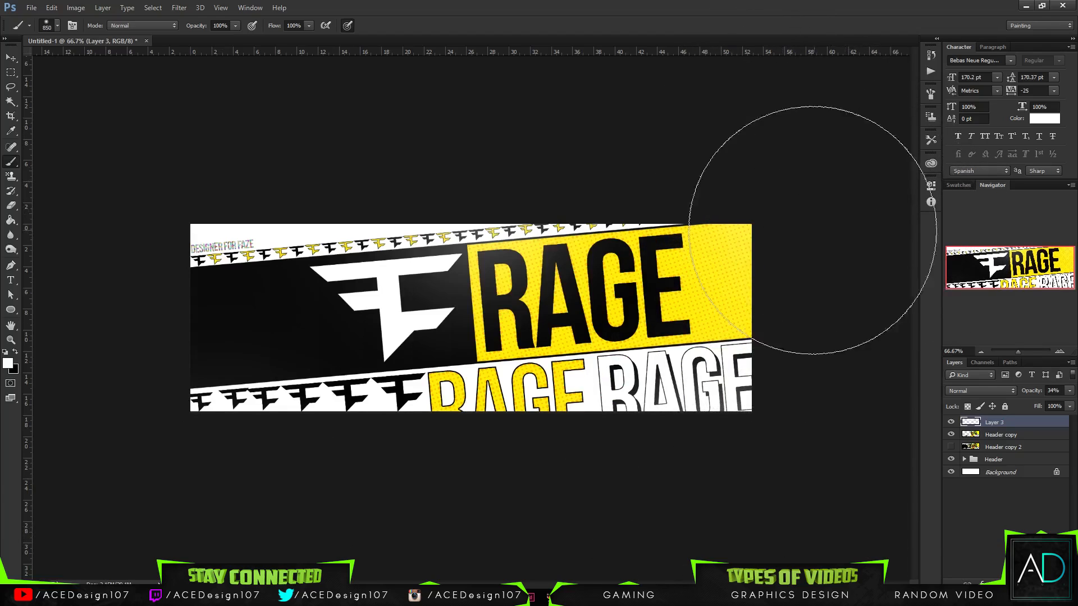
# - Change the foreground colour from white to a light grey
pyautogui.click(9, 365)
pyautogui.click(609, 244)
pyautogui.click(857, 166)
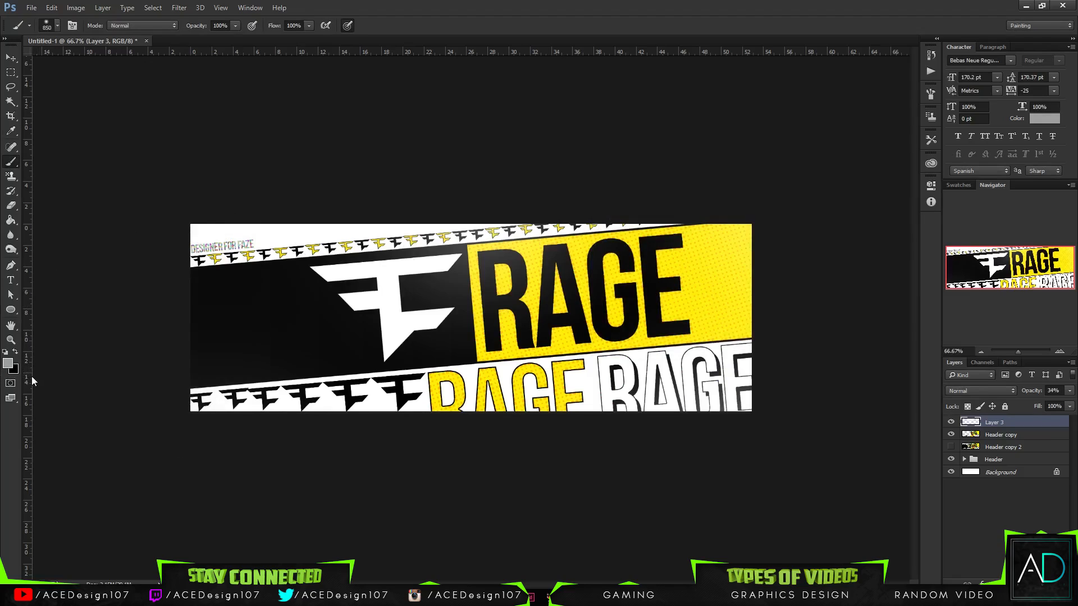
# - Compare the banner with and without the soft light layer and examine the overall look at different magnifications
pyautogui.hotkey('ctrl', '-')
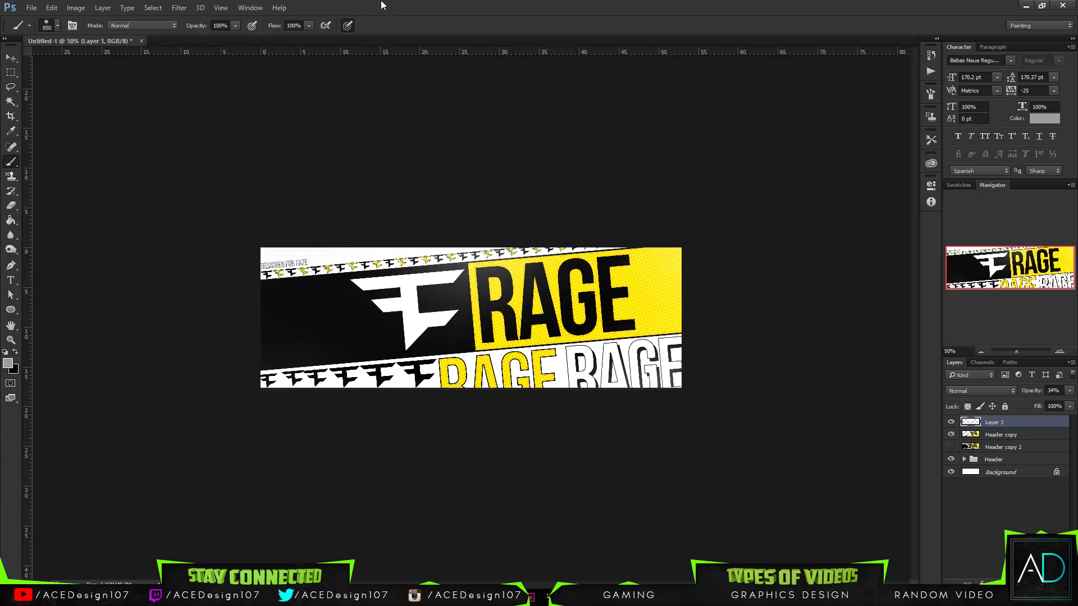
pyautogui.hotkey('ctrl', '0')
pyautogui.press('v')
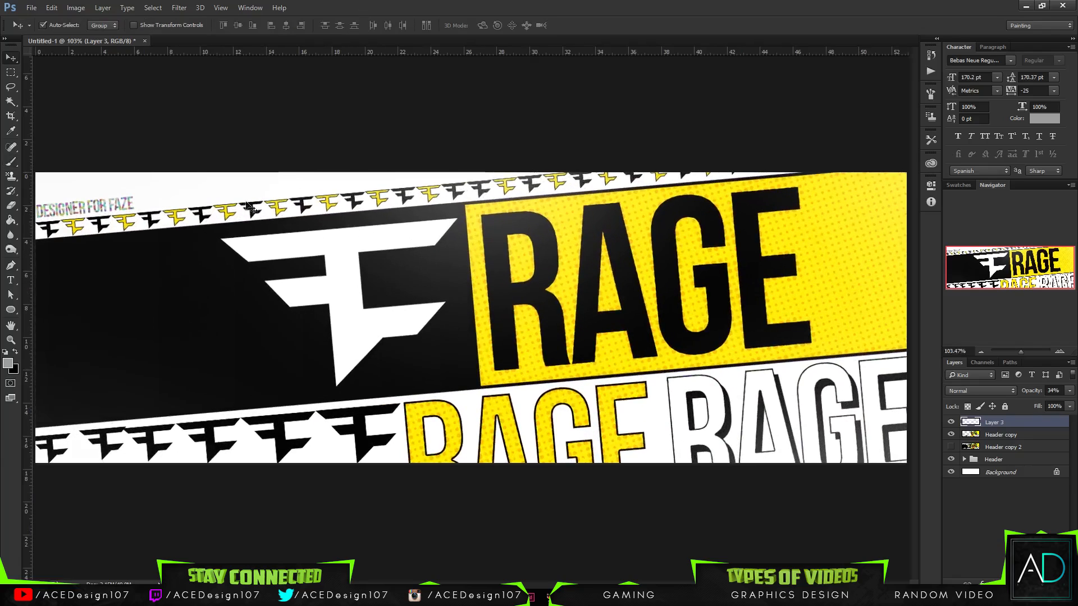
pyautogui.click(951, 422)
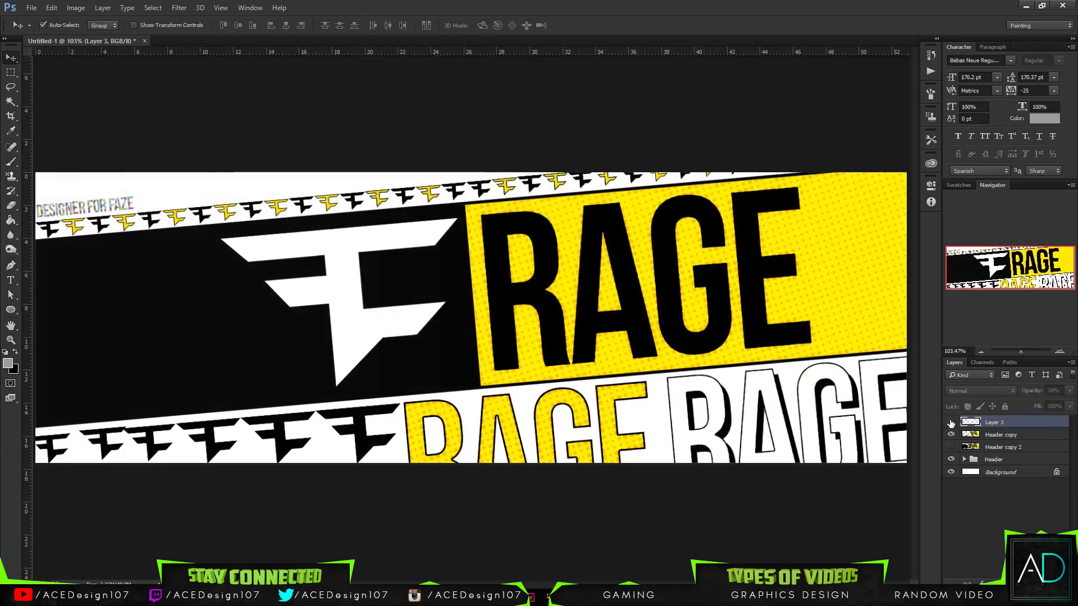
pyautogui.click(951, 422)
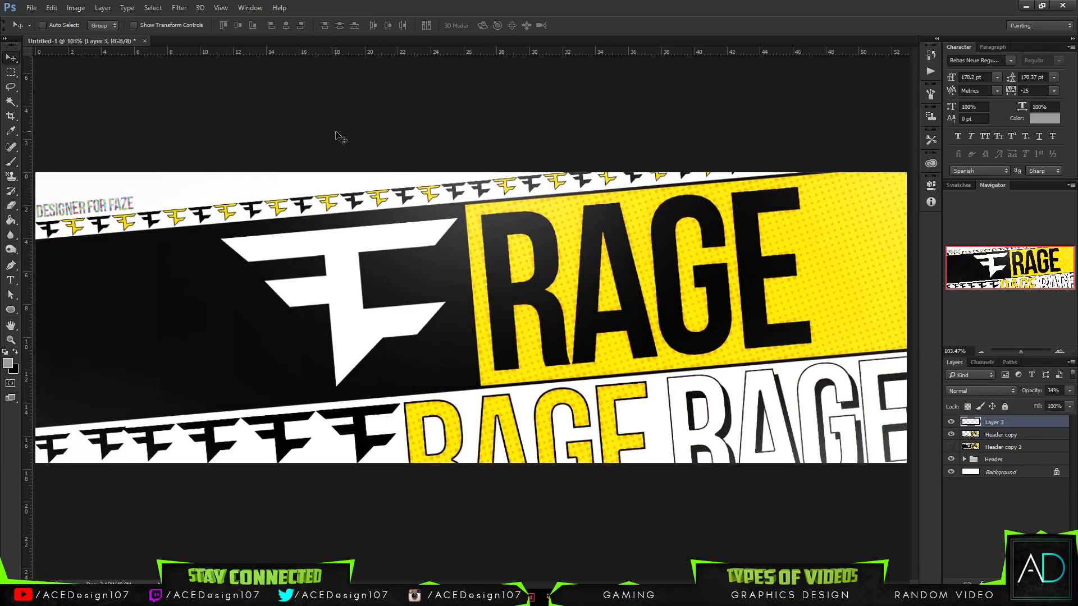
pyautogui.hotkey('ctrl', '-')
pyautogui.hotkey('ctrl', '-')
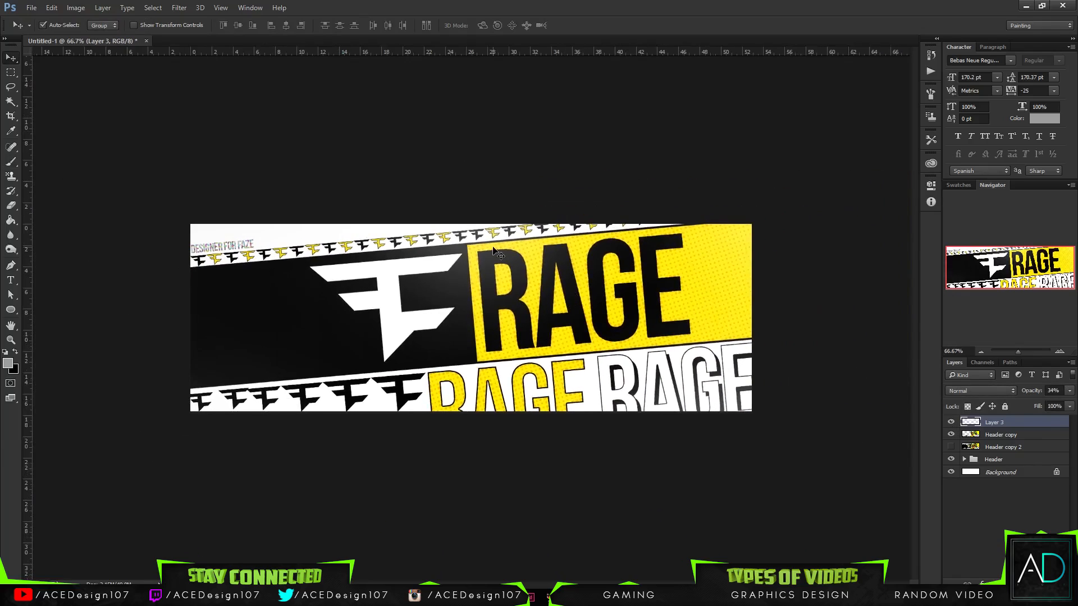
pyautogui.hotkey('ctrl', '0')
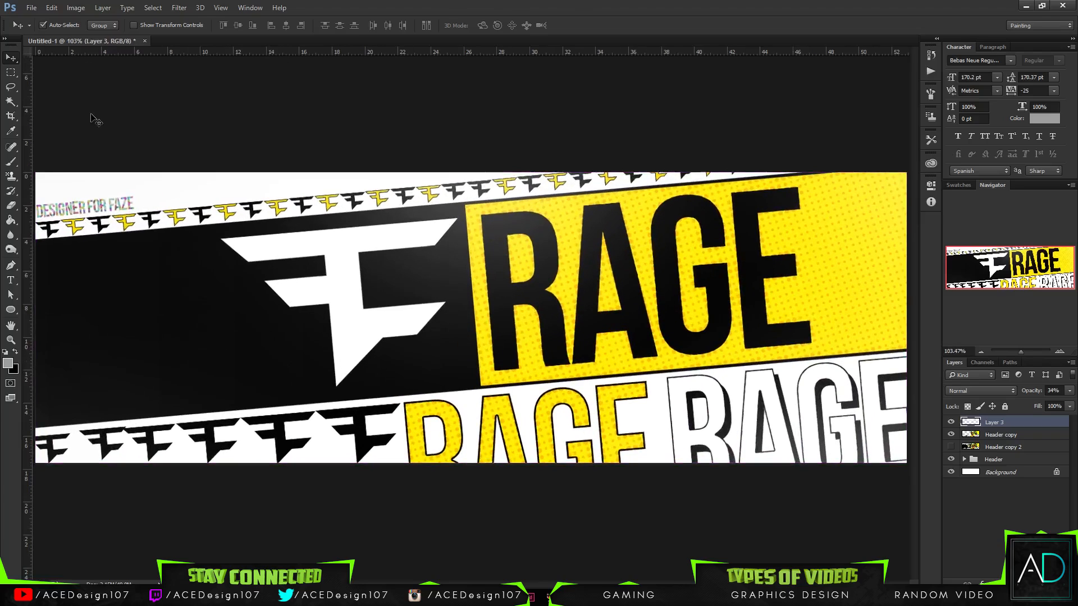